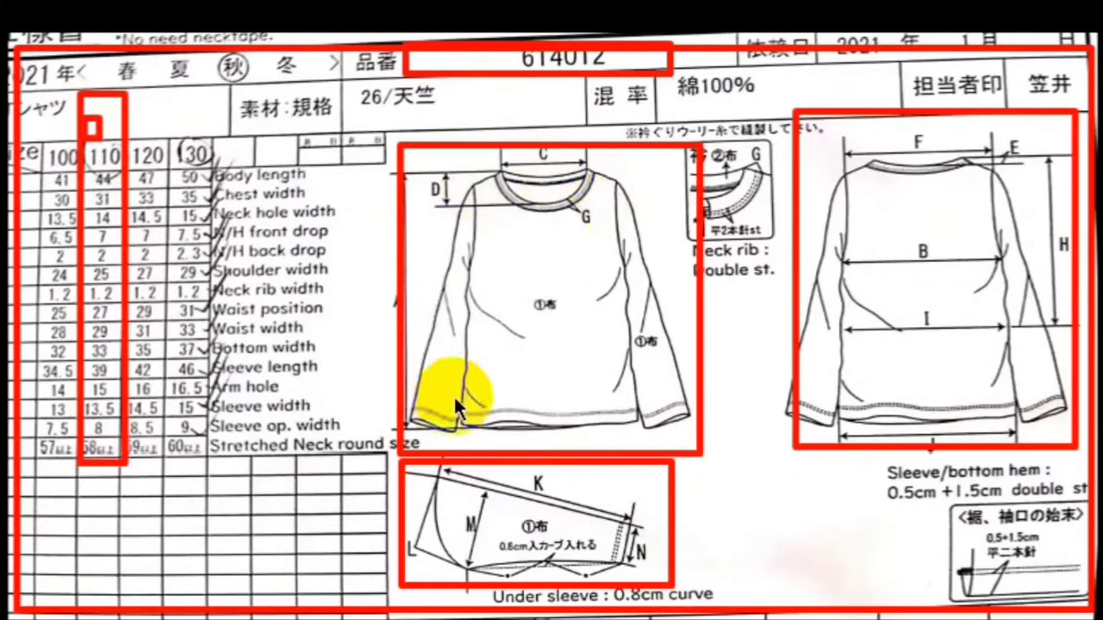
Start a new blank pattern file and minimize the Photos spec sheet to reveal the workspace
{"action": "left_click_drag", "start_coordinate": [699, 207], "coordinate": [704, 251]}
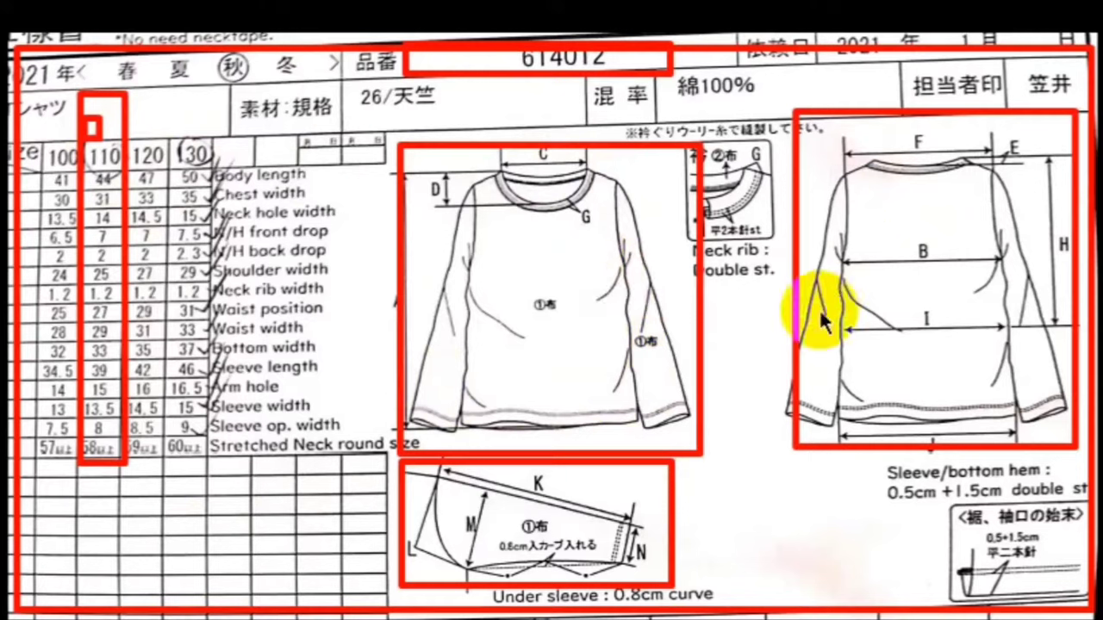
{"action": "left_click", "coordinate": [952, 391]}
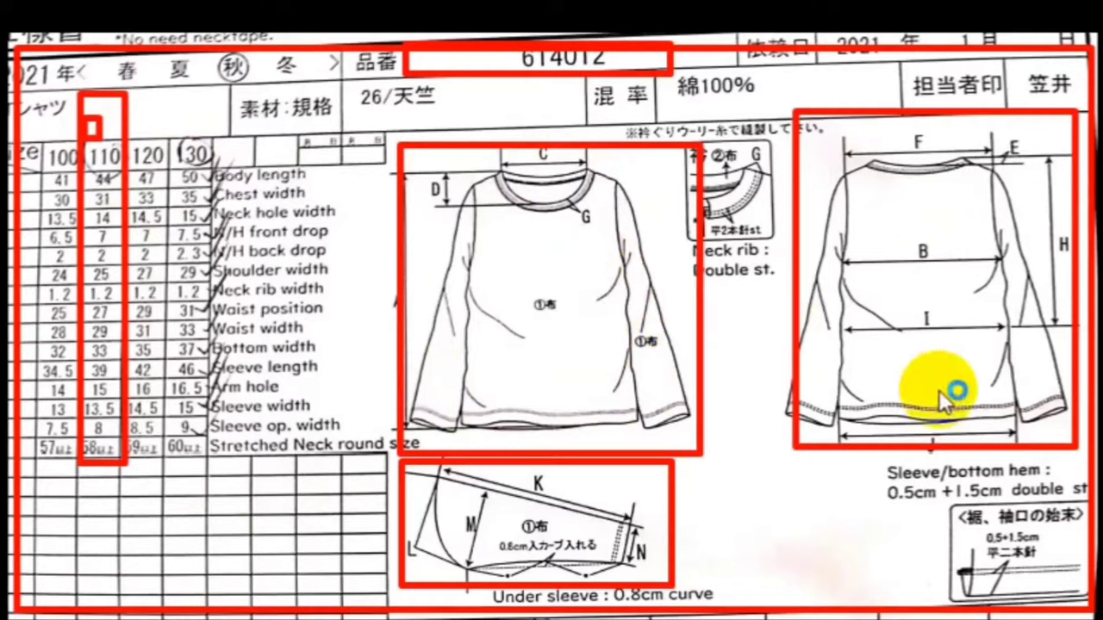
{"action": "left_click_drag", "start_coordinate": [1034, 285], "coordinate": [1044, 372]}
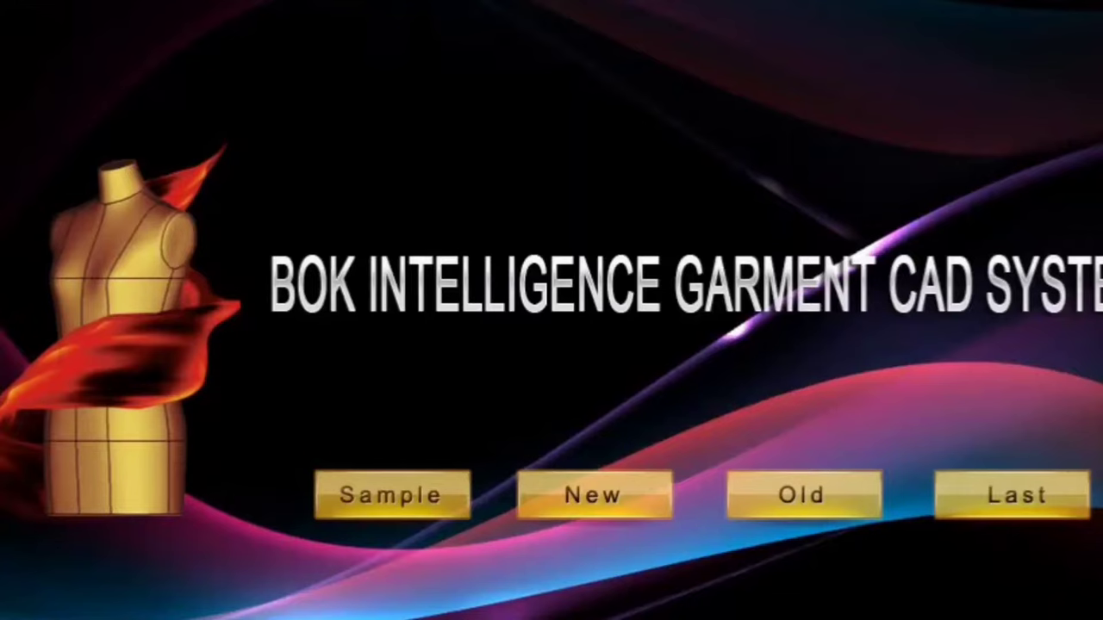
{"action": "left_click", "coordinate": [586, 498]}
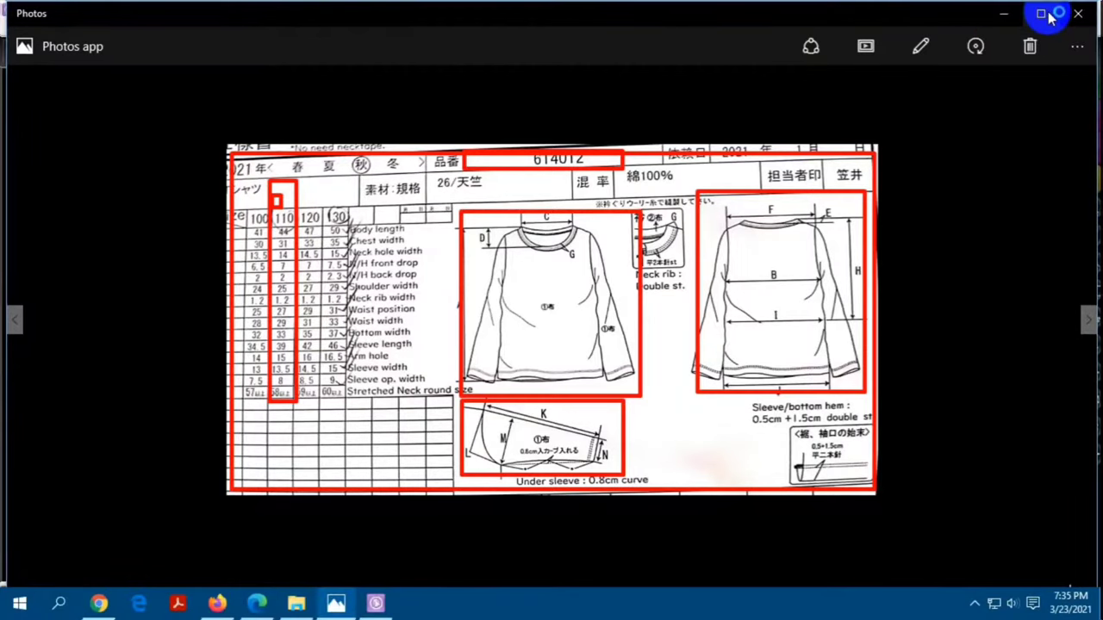
{"action": "left_click", "coordinate": [1018, 17]}
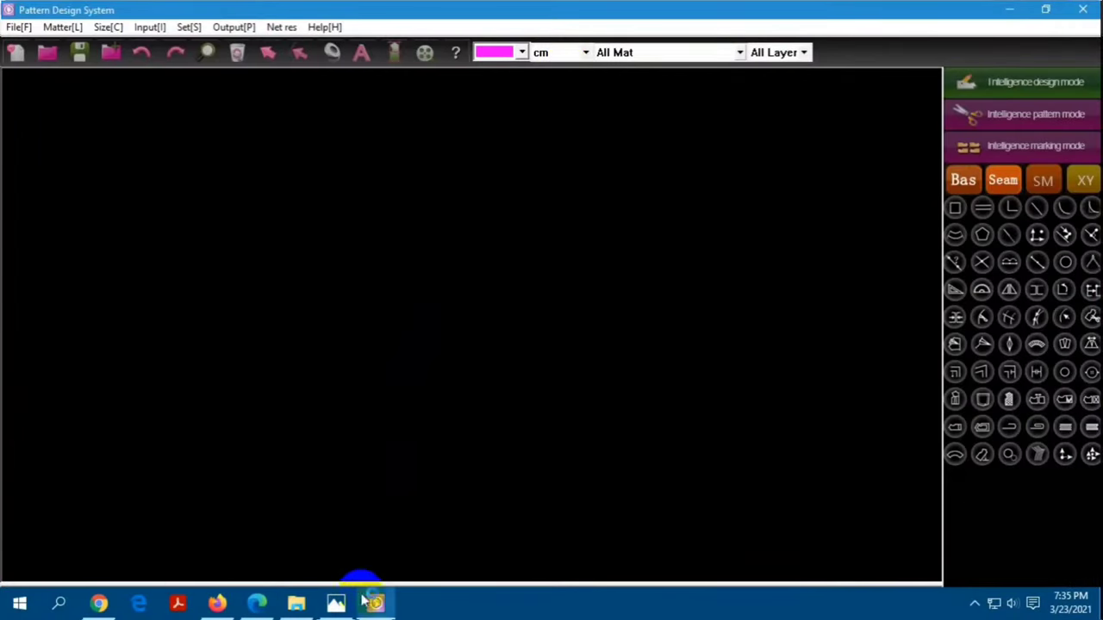
Draw a rectangle sized 44 cm wide by -15.5 cm high on the canvas
{"action": "left_click_drag", "start_coordinate": [292, 235], "coordinate": [518, 330]}
{"action": "left_click", "coordinate": [517, 330]}
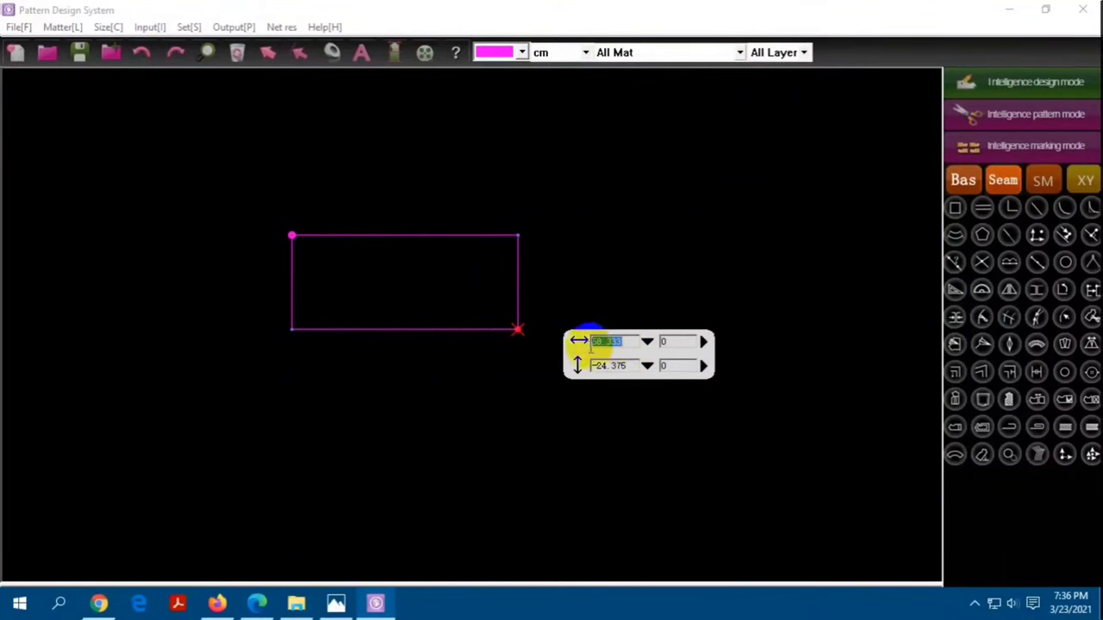
{"action": "type", "text": "55"}
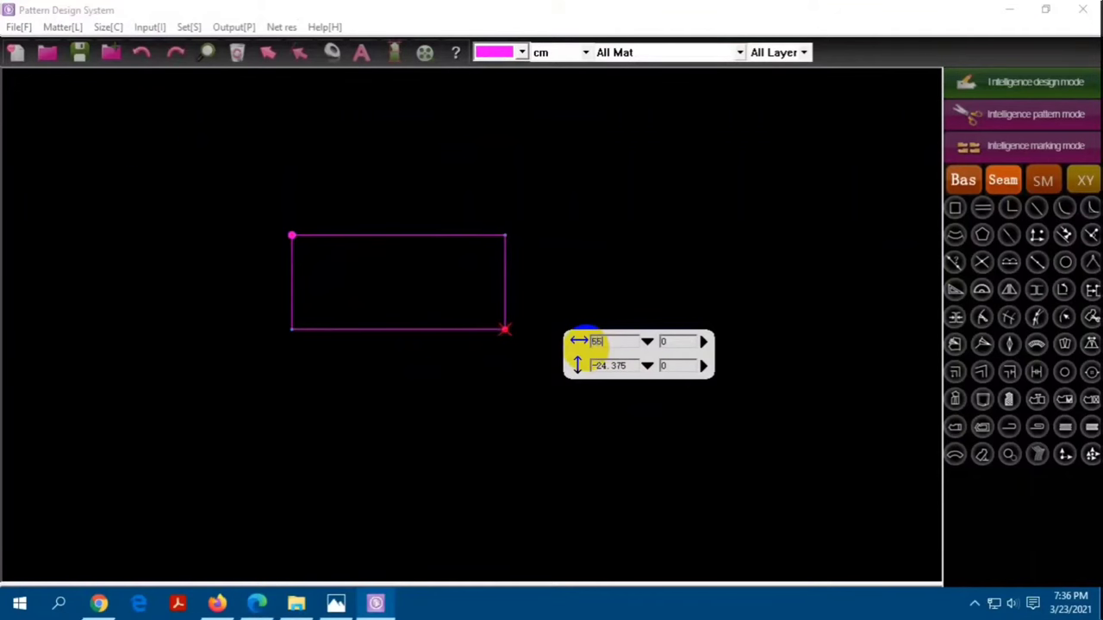
{"action": "left_click", "coordinate": [603, 367]}
{"action": "left_click", "coordinate": [607, 342]}
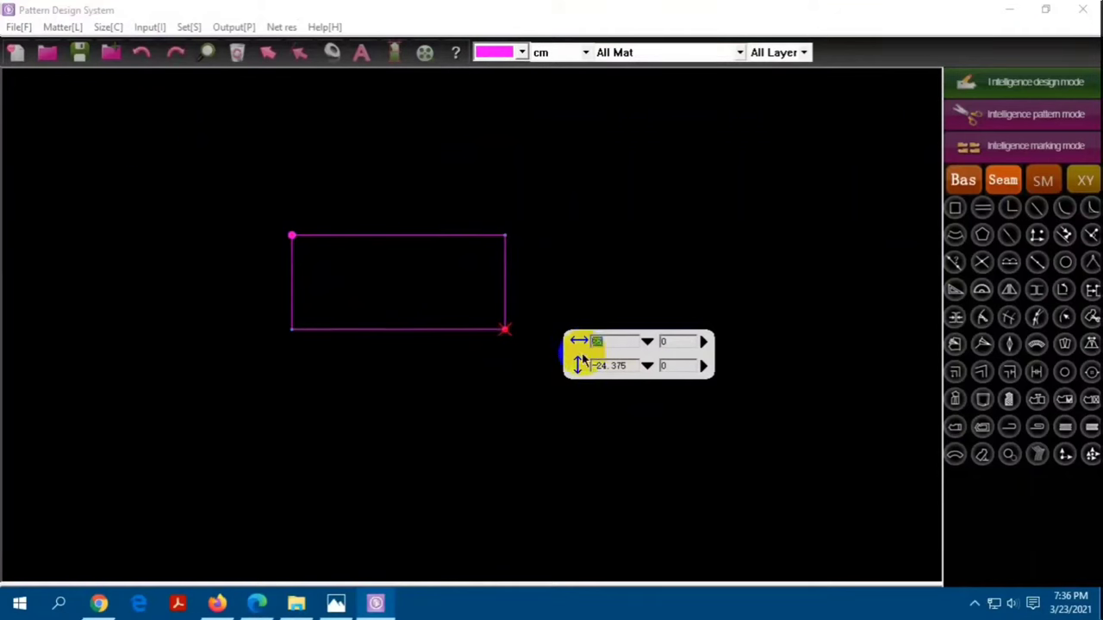
{"action": "type", "text": "44"}
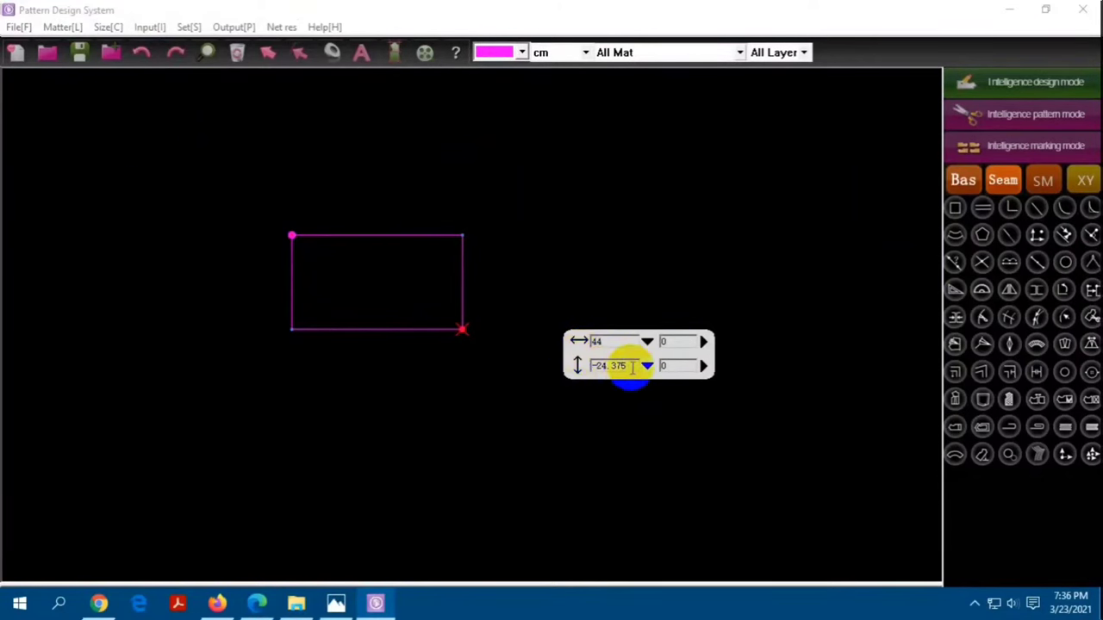
{"action": "left_click_drag", "start_coordinate": [631, 367], "coordinate": [598, 379]}
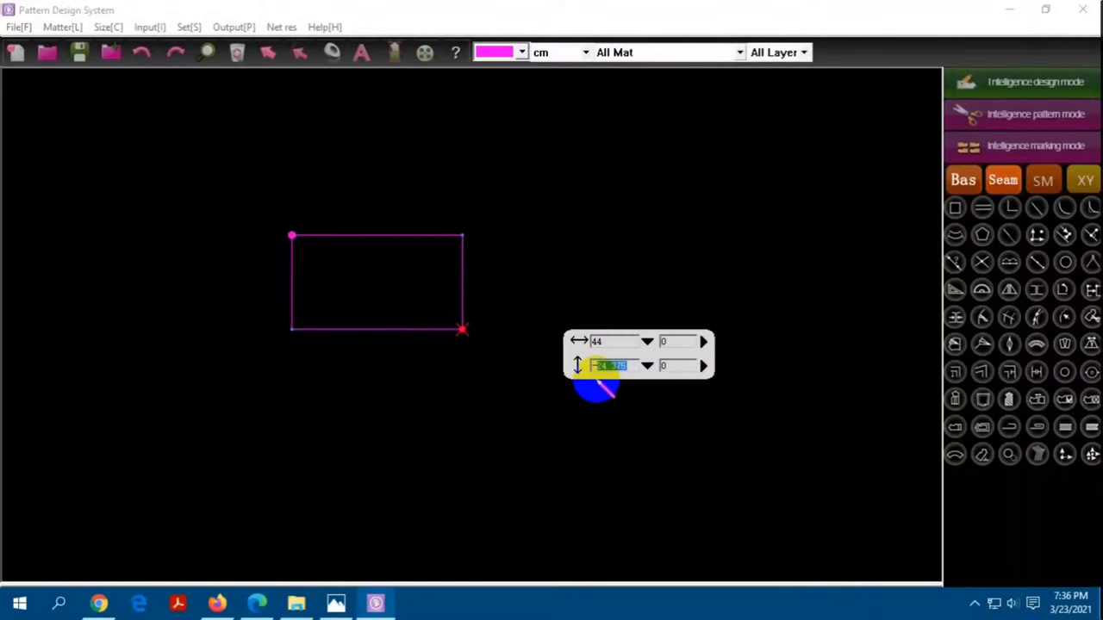
{"action": "type", "text": "-15.5"}
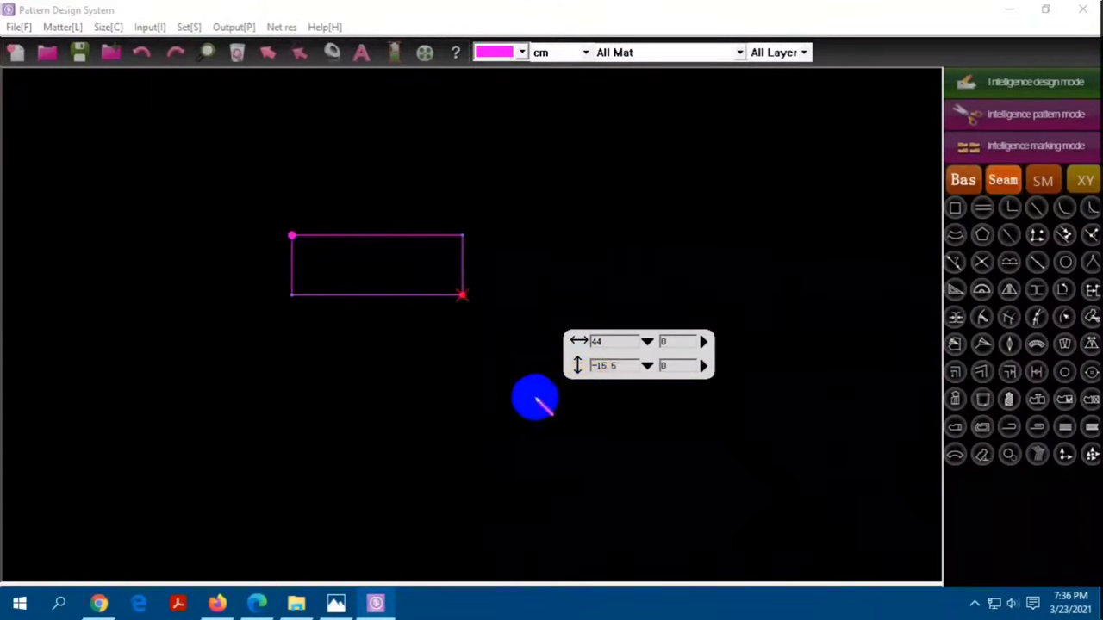
{"action": "key", "text": "Return"}
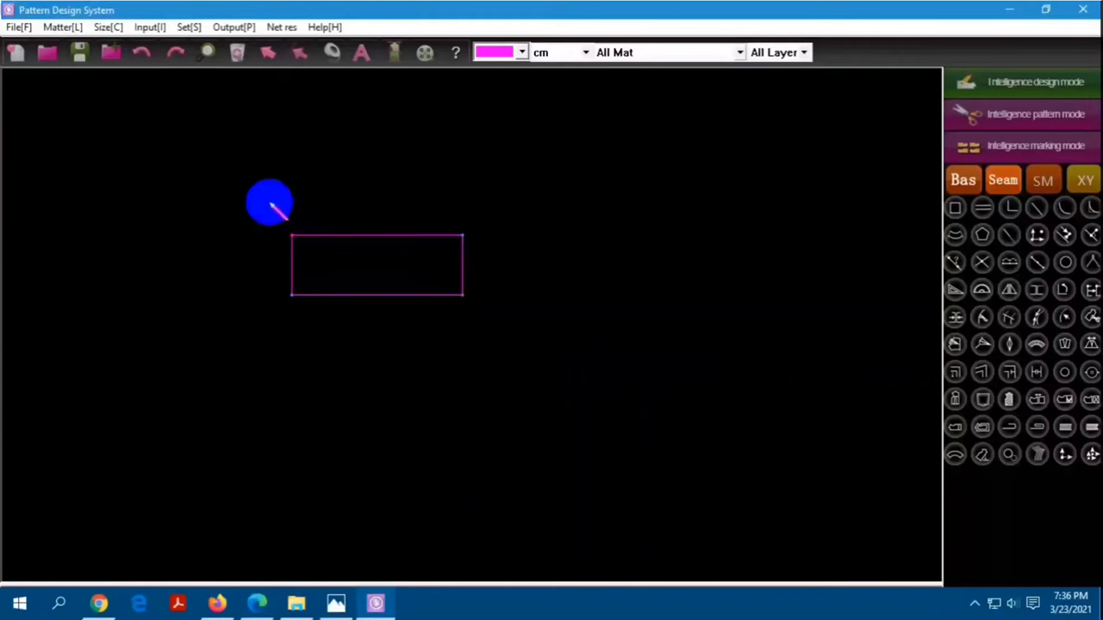
Cancel the leftover rectangle preview and adjust the view
{"action": "left_click", "coordinate": [254, 208]}
{"action": "right_click", "coordinate": [474, 386]}
{"action": "left_click", "coordinate": [517, 517]}
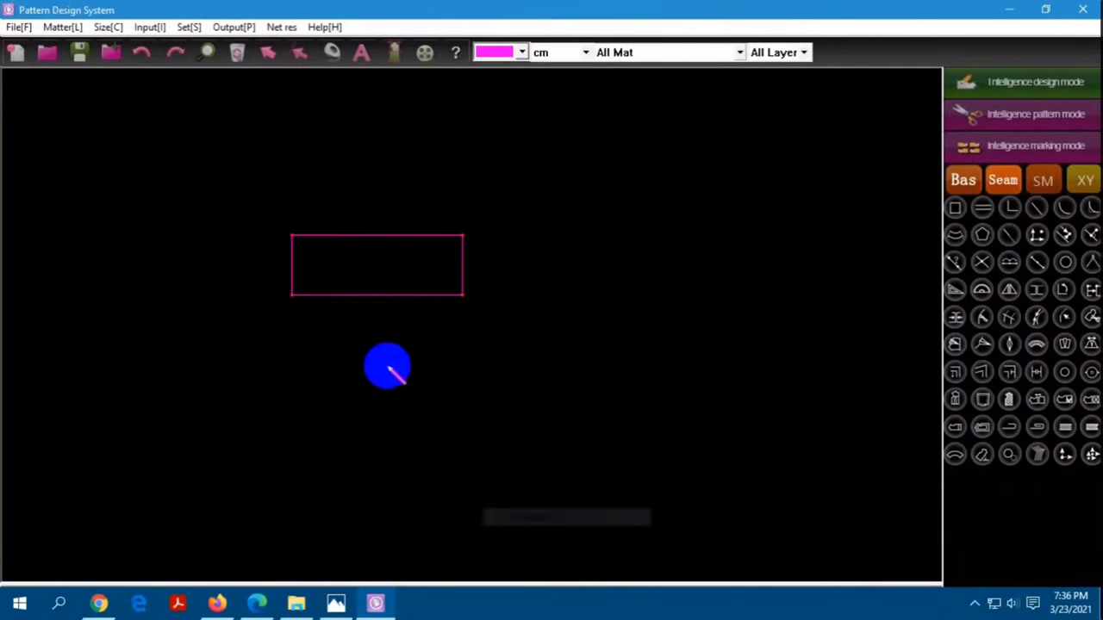
{"action": "scroll", "coordinate": [273, 249], "scroll_direction": "up", "scroll_amount": 2}
{"action": "scroll", "coordinate": [308, 223], "scroll_direction": "up", "scroll_amount": 1}
{"action": "scroll", "coordinate": [306, 226], "scroll_direction": "down", "scroll_amount": 2}
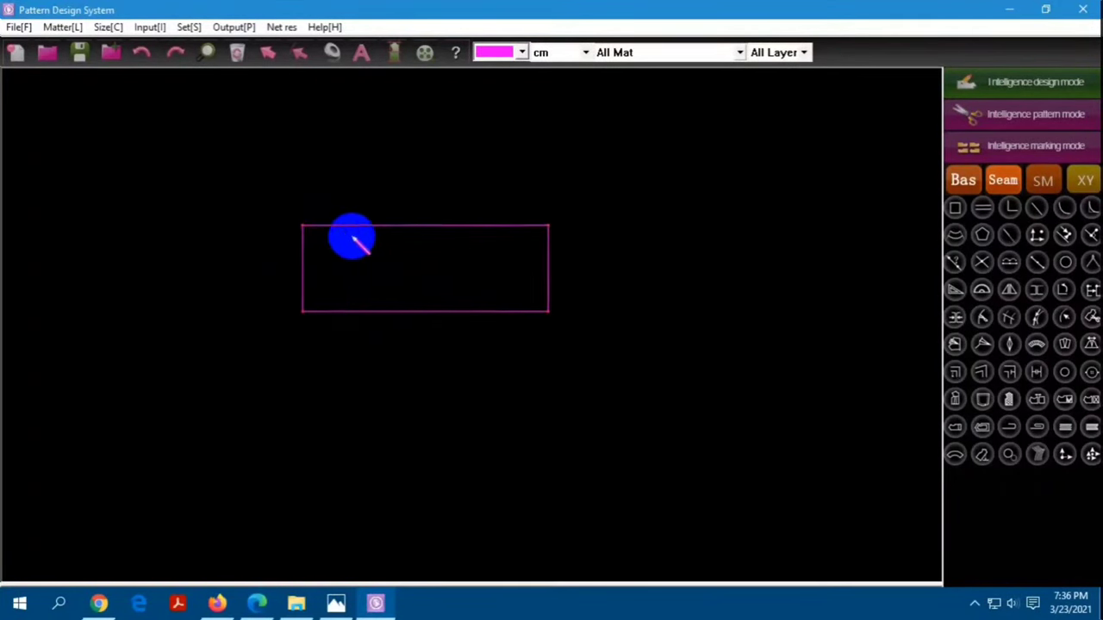
{"action": "scroll", "coordinate": [356, 238], "scroll_direction": "up", "scroll_amount": 3}
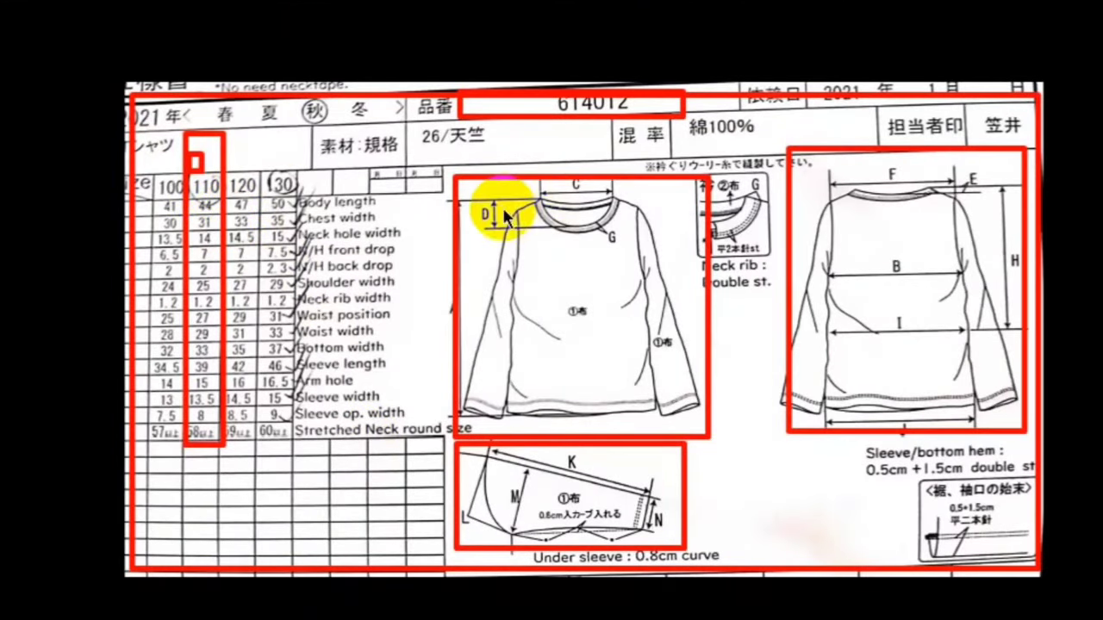
Review the C, D, E, Bottom width and Neck rib width rows, then return to the CAD draft
{"action": "left_click_drag", "start_coordinate": [548, 179], "coordinate": [608, 179]}
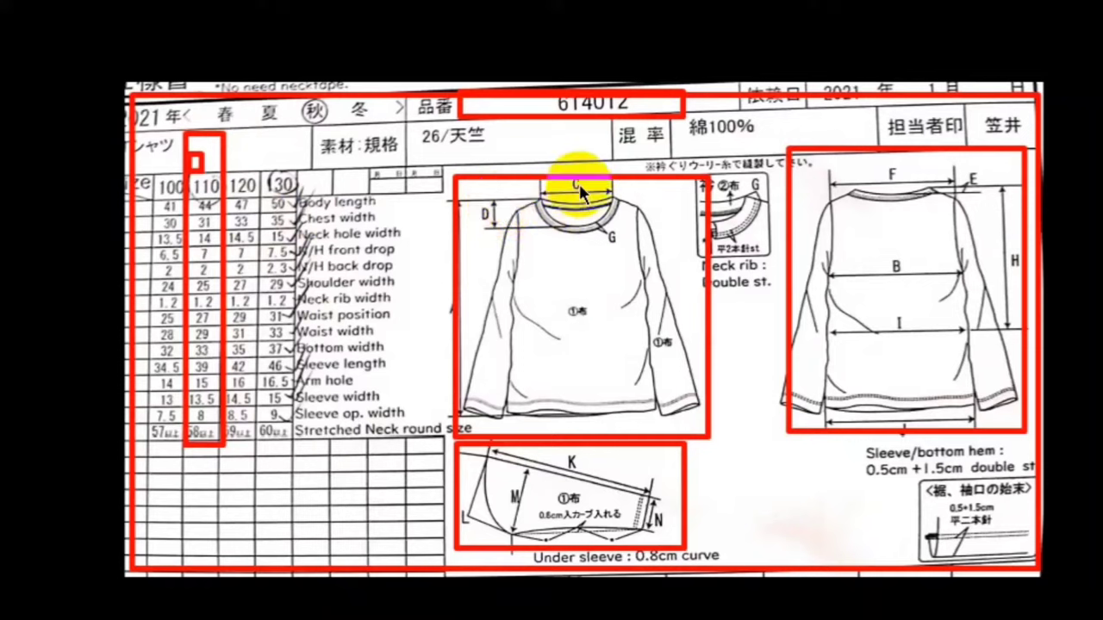
{"action": "left_click_drag", "start_coordinate": [465, 186], "coordinate": [485, 211]}
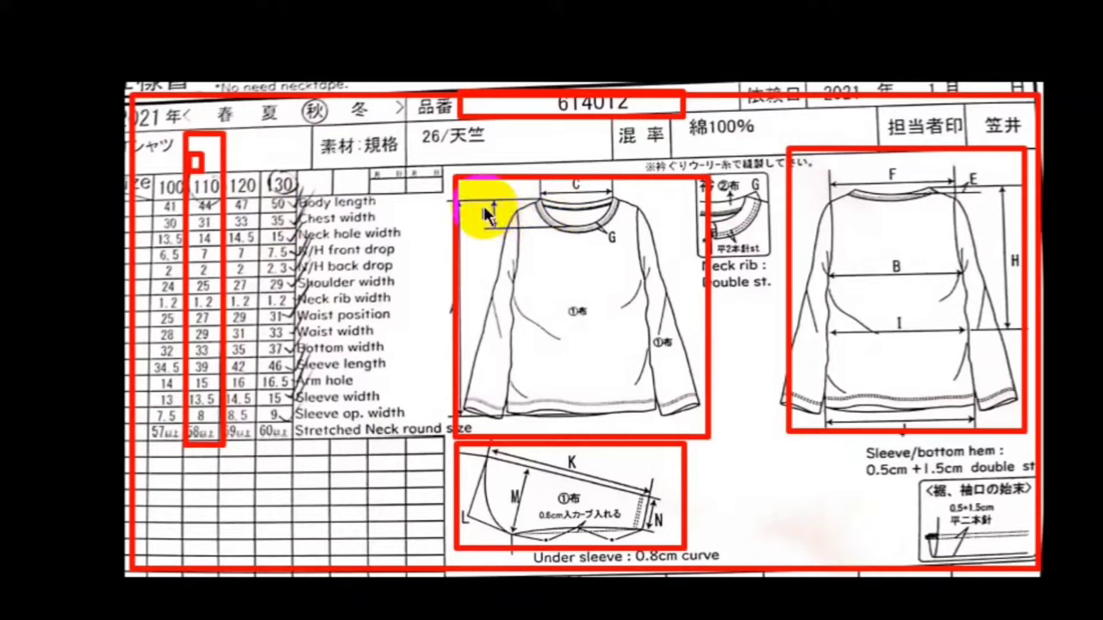
{"action": "left_click", "coordinate": [972, 179]}
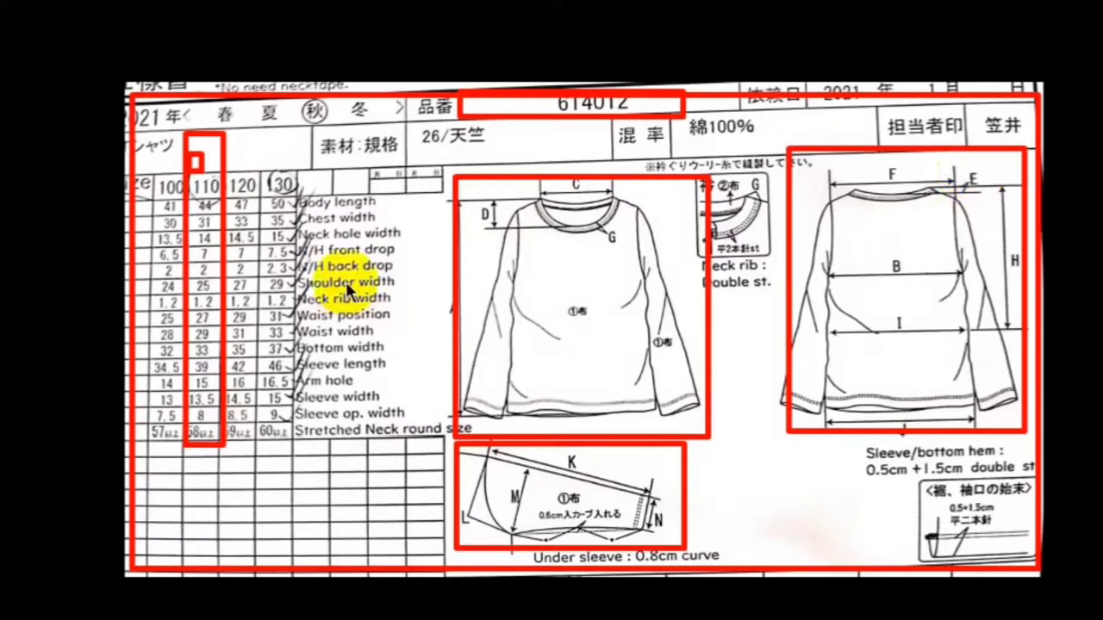
{"action": "left_click", "coordinate": [345, 344]}
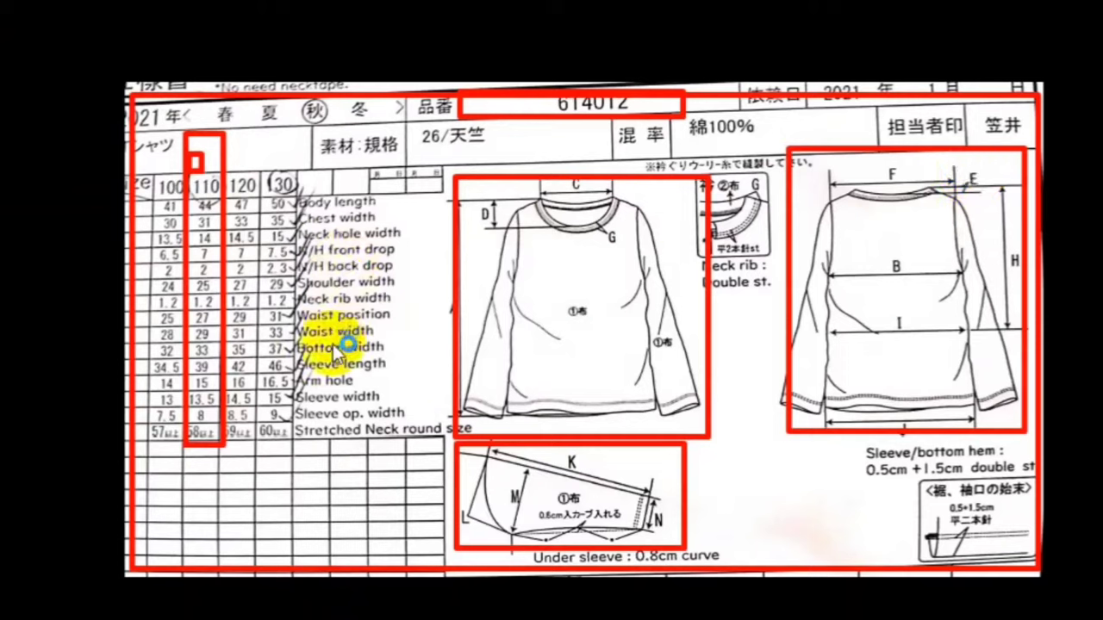
{"action": "left_click", "coordinate": [369, 308]}
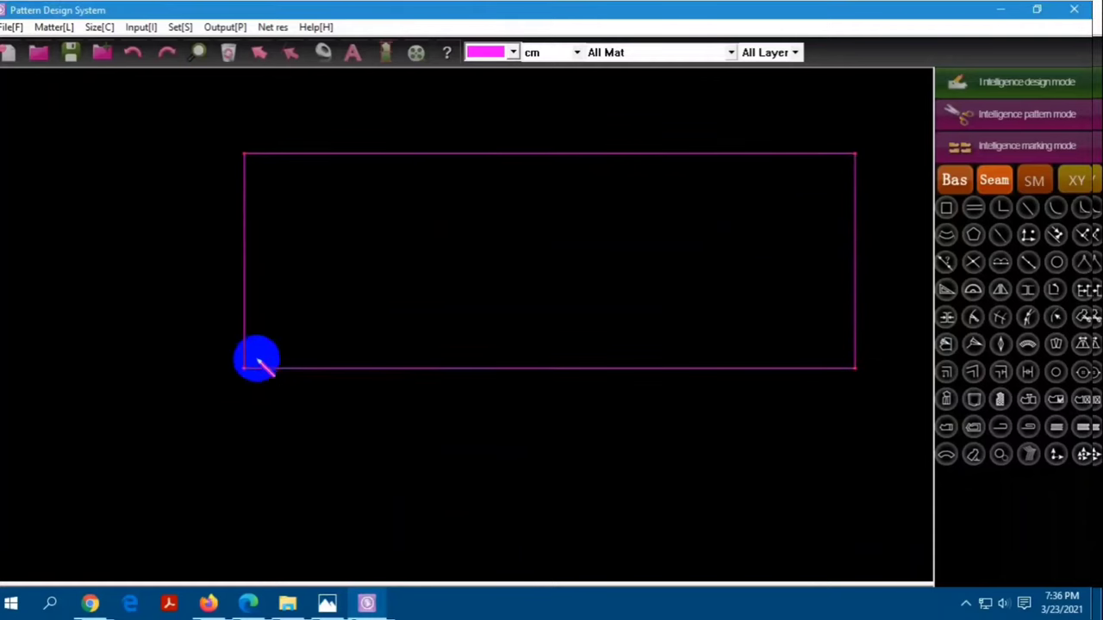
Mark a point on the rectangle's left edge and check the spec sheet
{"action": "left_click", "coordinate": [246, 349]}
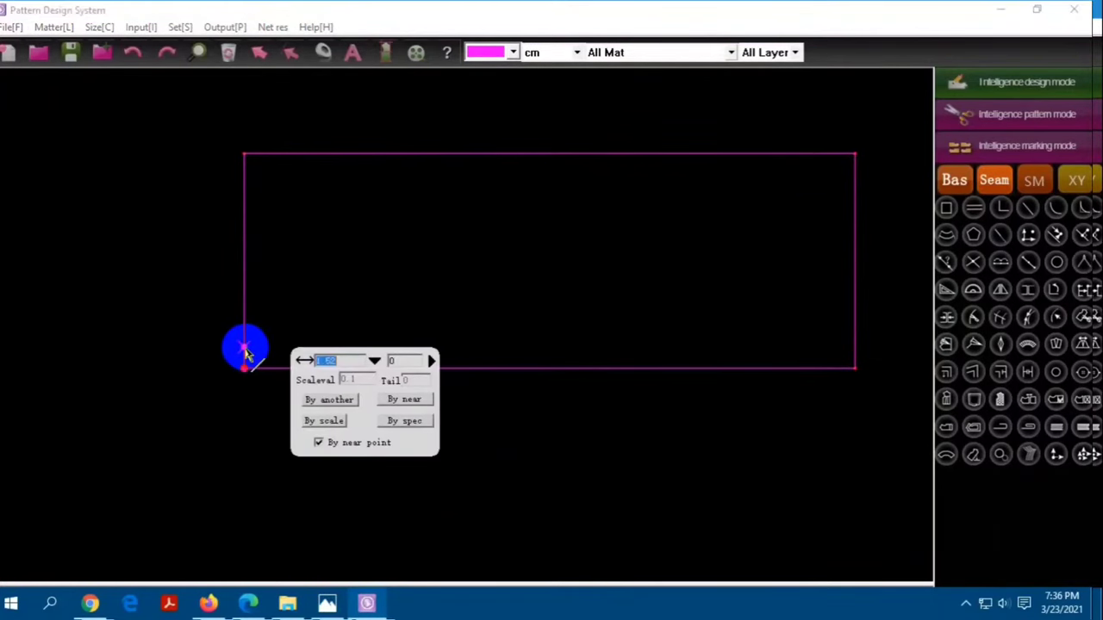
{"action": "left_click", "coordinate": [219, 437]}
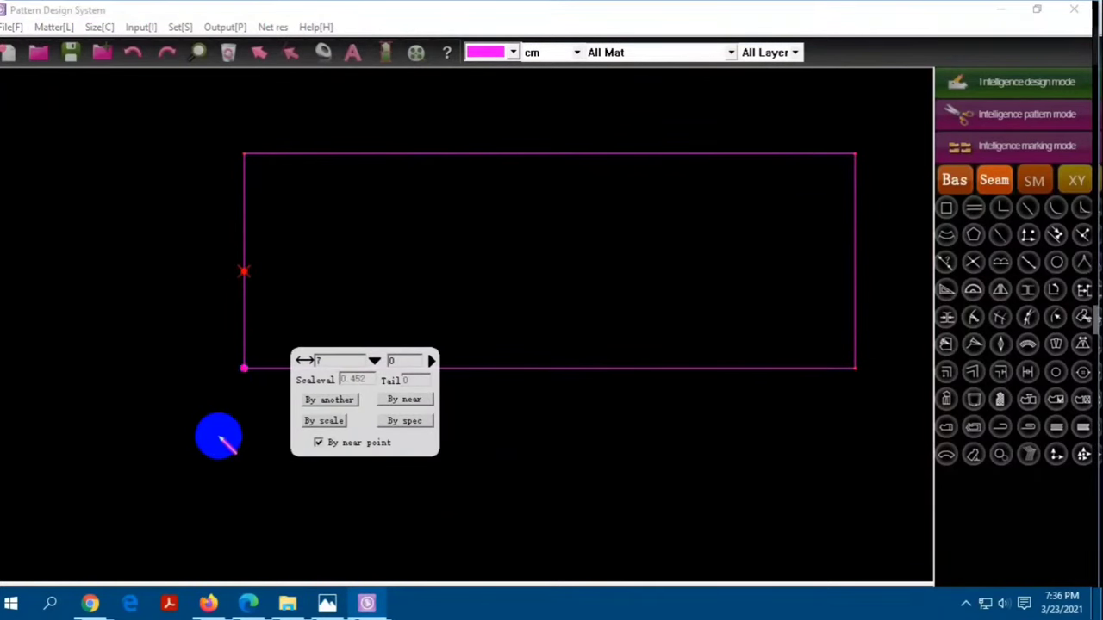
{"action": "left_click", "coordinate": [328, 606]}
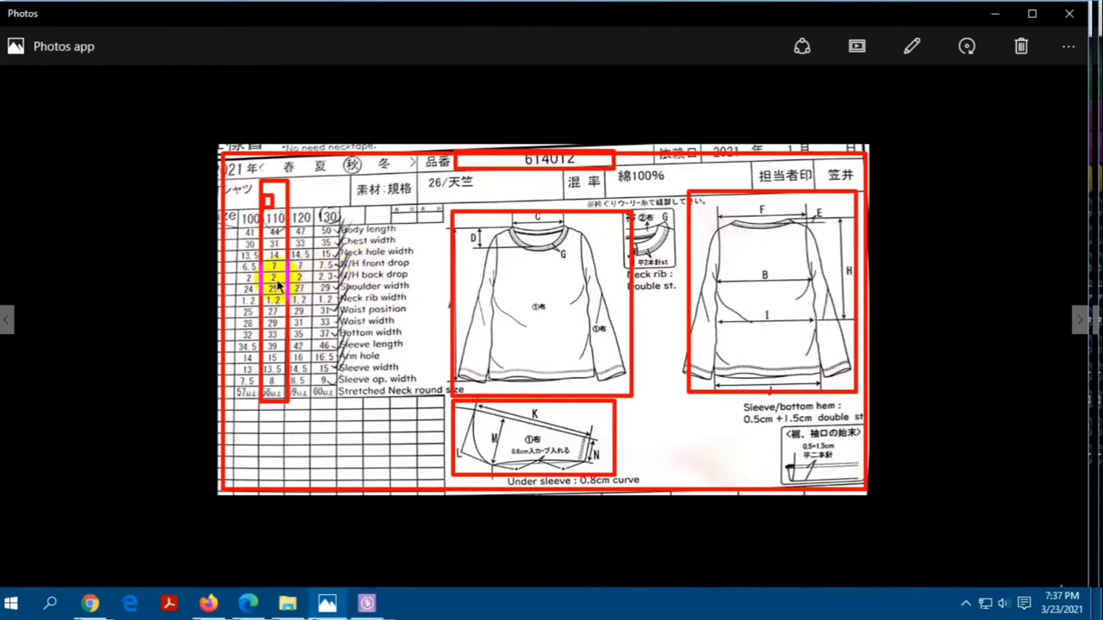
{"action": "left_click", "coordinate": [408, 606]}
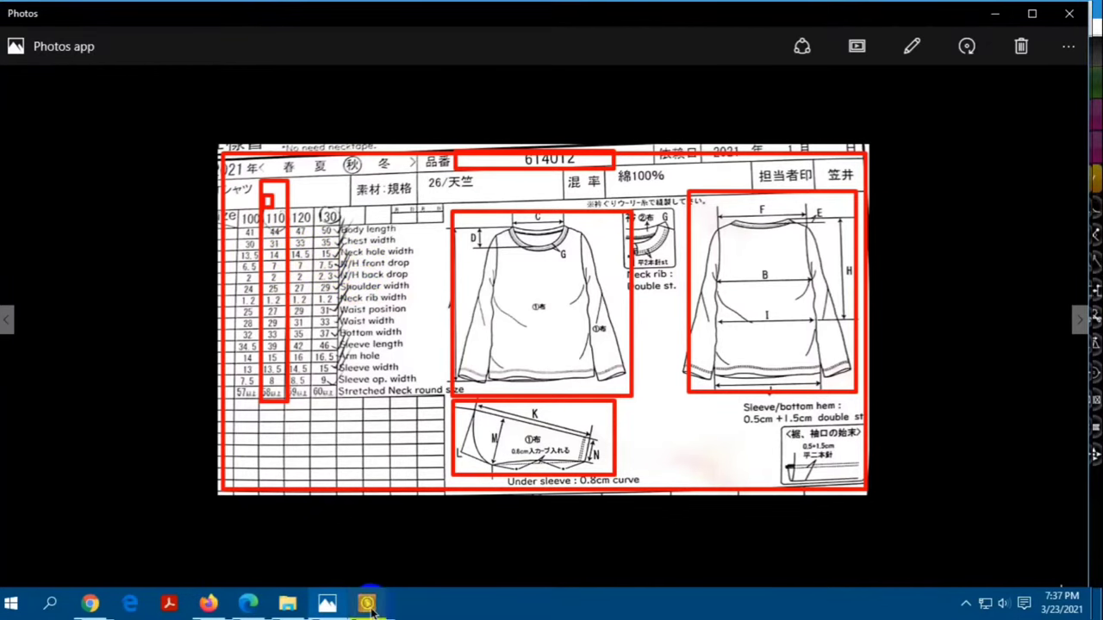
{"action": "left_click", "coordinate": [367, 603]}
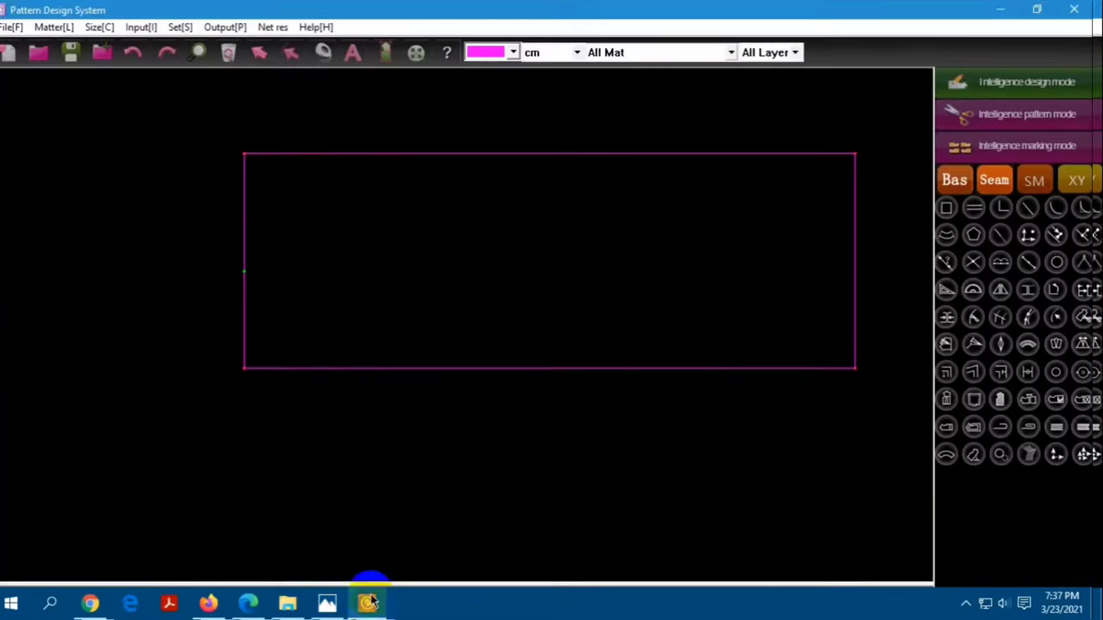
Mark a point 7 cm along the bottom line and draw a line to the left edge
{"action": "left_click", "coordinate": [269, 379]}
{"action": "type", "text": "7"}
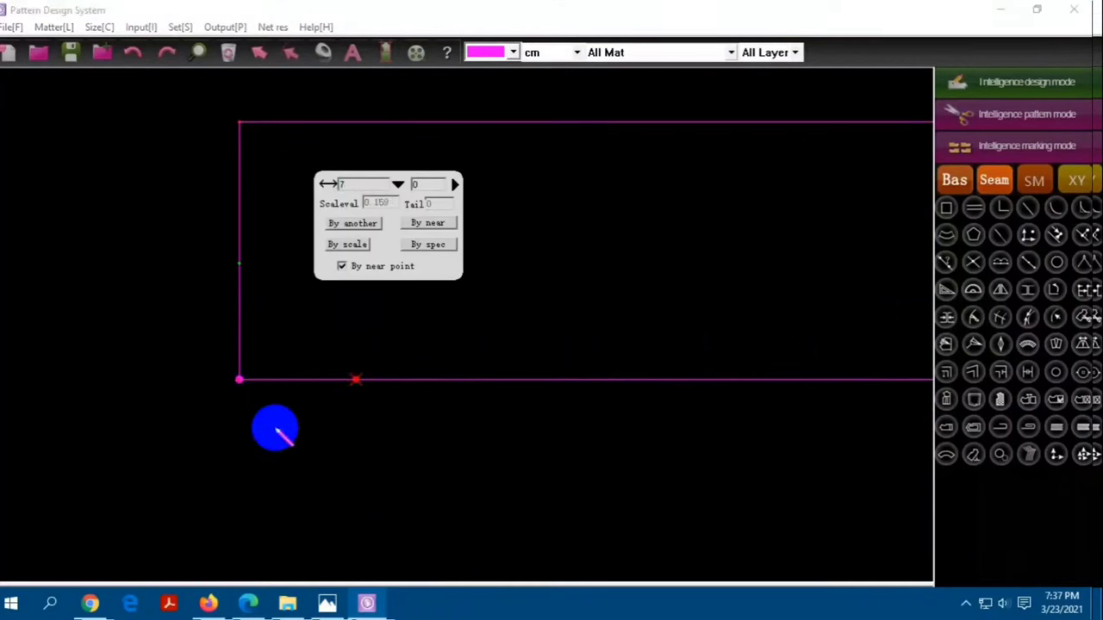
{"action": "type", "text": "2"}
{"action": "key", "text": "Return"}
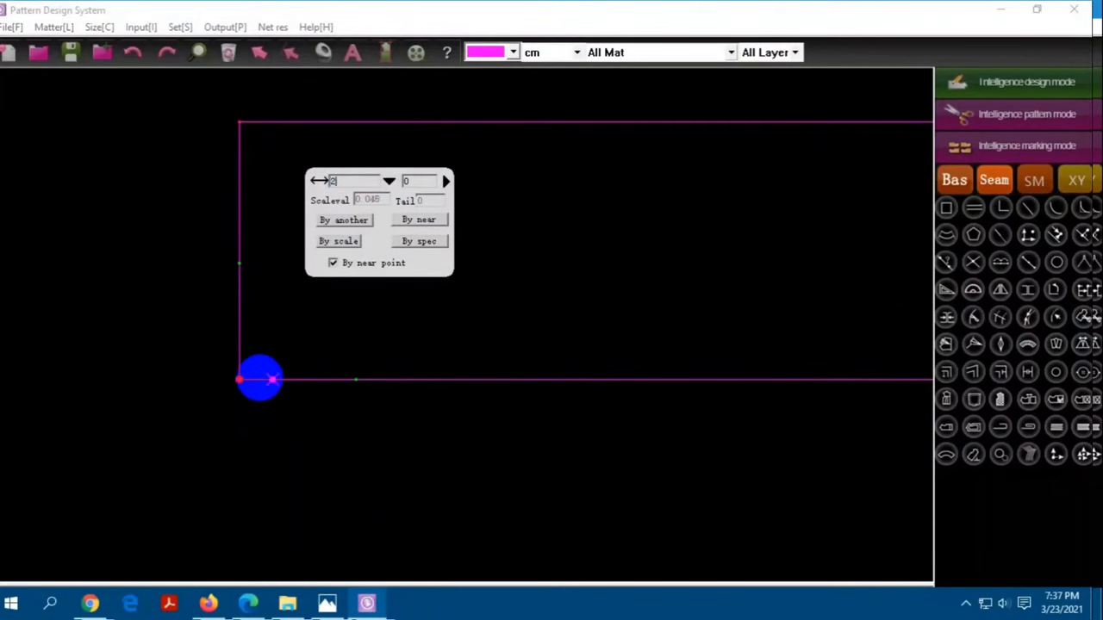
{"action": "key", "text": "Return"}
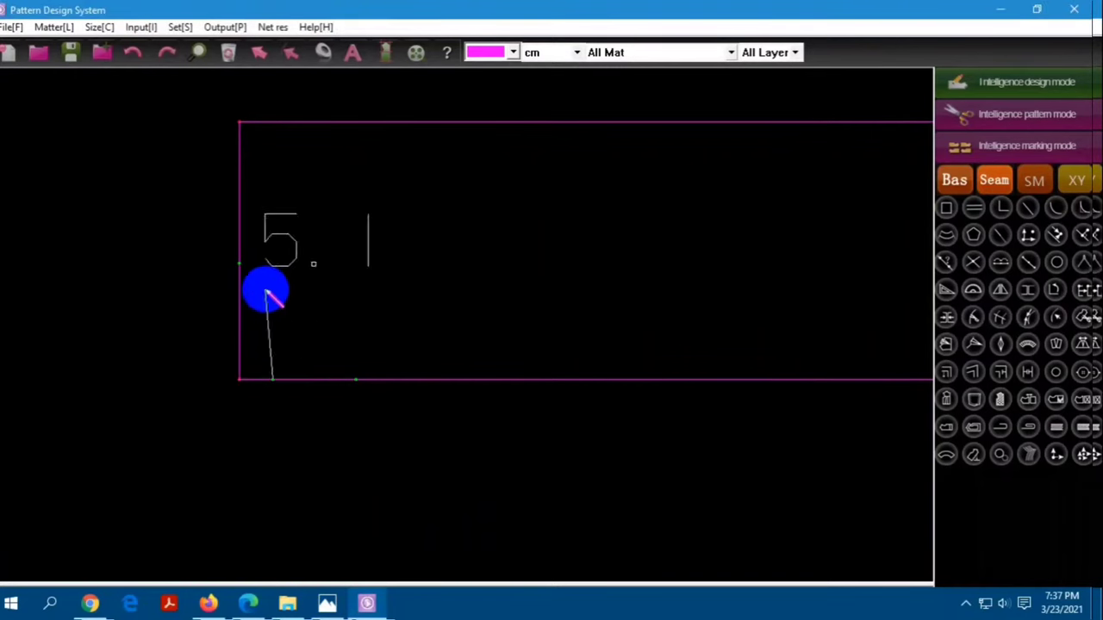
{"action": "left_click", "coordinate": [240, 265]}
{"action": "scroll", "coordinate": [203, 284], "scroll_direction": "down", "scroll_amount": 2}
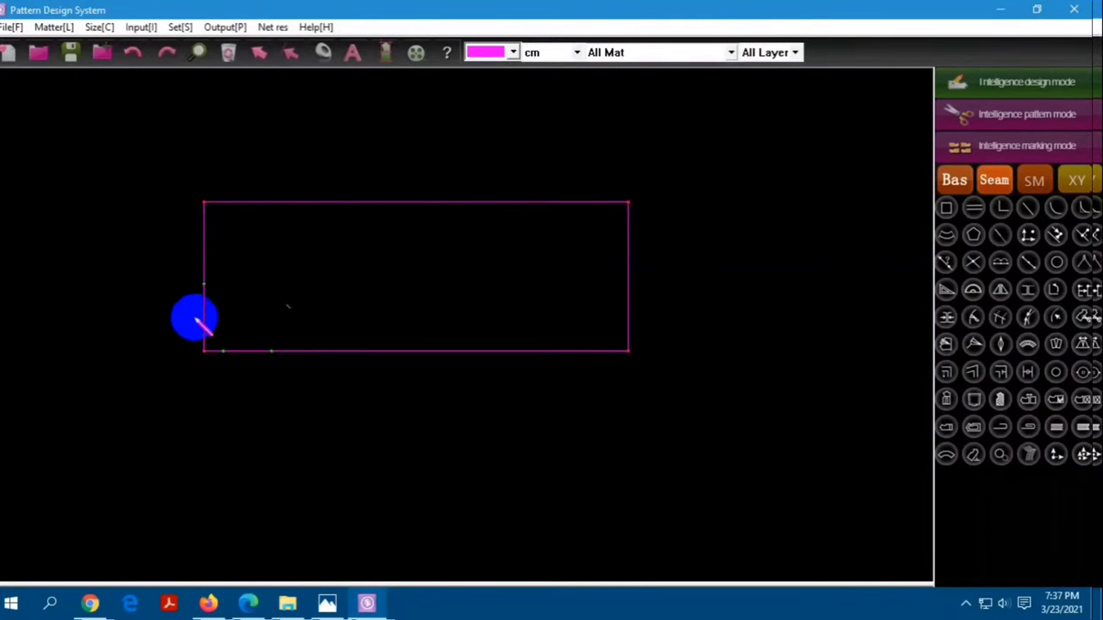
{"action": "scroll", "coordinate": [199, 332], "scroll_direction": "up", "scroll_amount": 1}
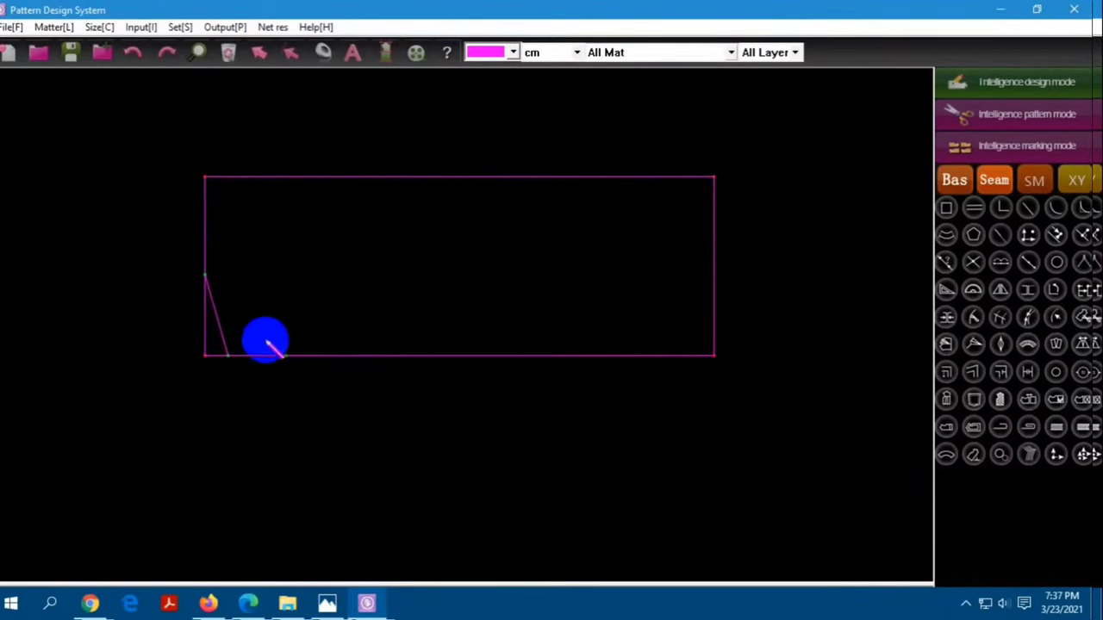
Draw the second slanted line from the bottom edge to the left-edge point, then bring up the spec sheet
{"action": "left_click", "coordinate": [285, 356]}
{"action": "left_click", "coordinate": [205, 276]}
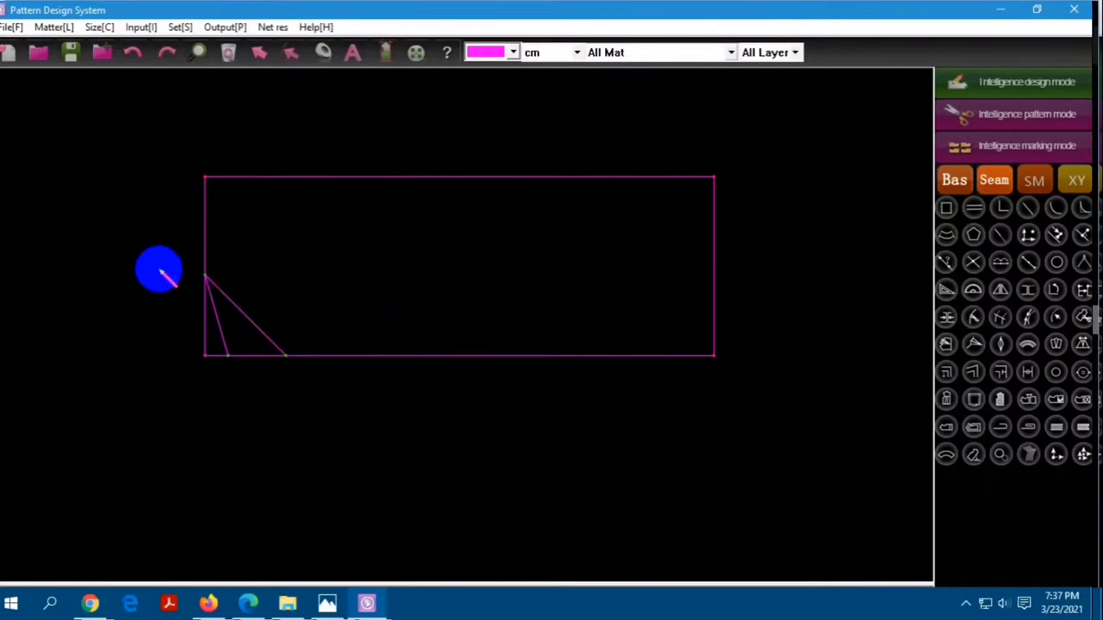
{"action": "left_click", "coordinate": [327, 603]}
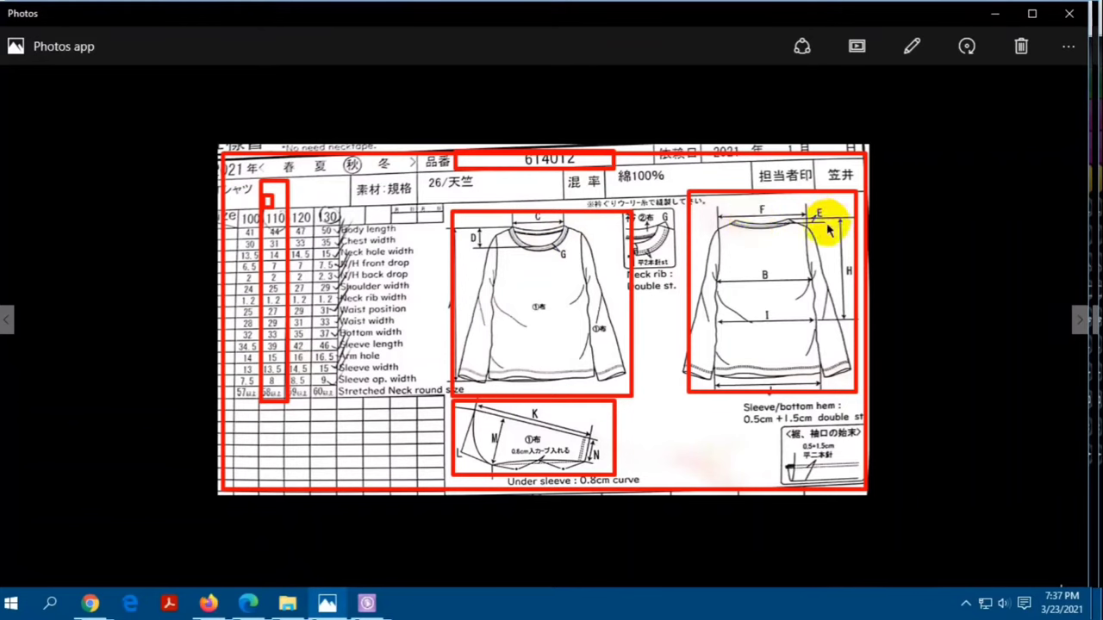
Hide the spec sheet and add a vertical line 2.5 cm in from the left edge
{"action": "left_click", "coordinate": [915, 82]}
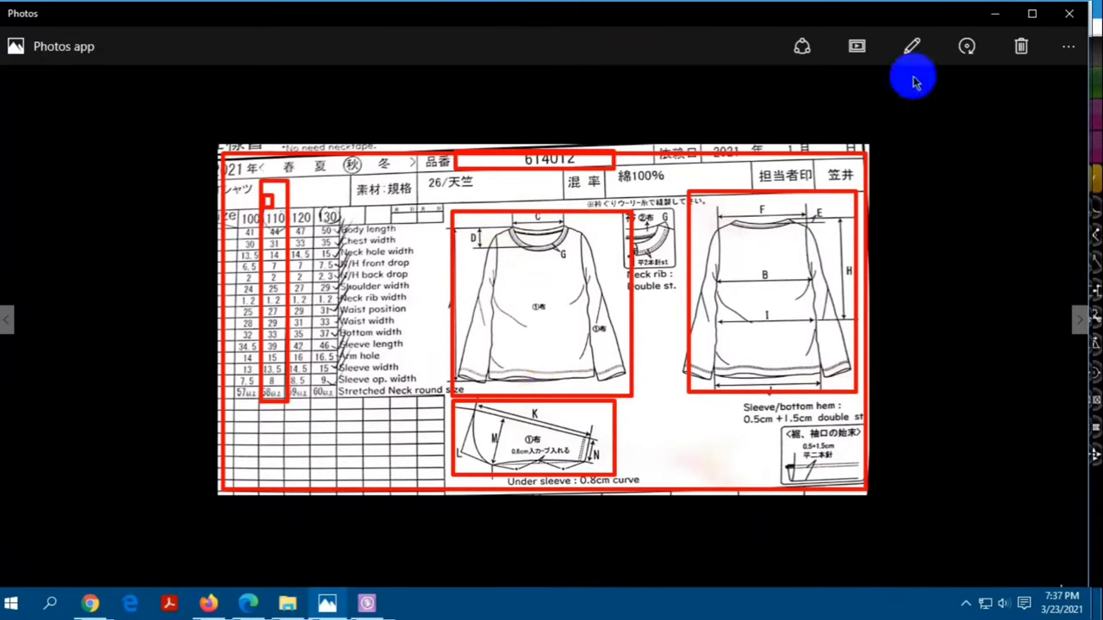
{"action": "left_click", "coordinate": [996, 12]}
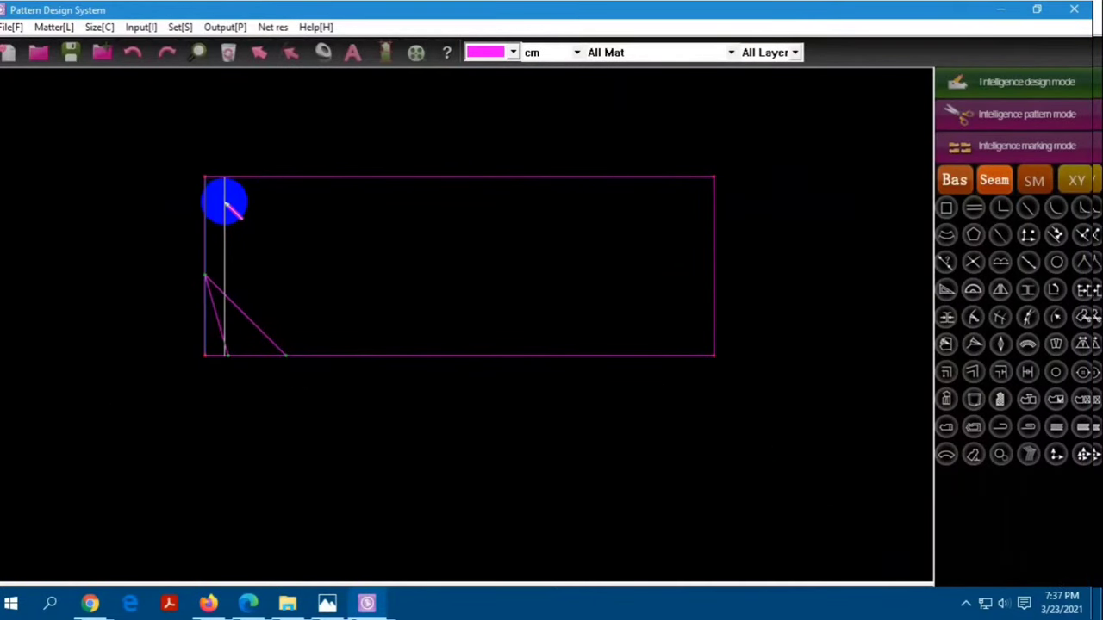
{"action": "left_click", "coordinate": [226, 205]}
{"action": "type", "text": "5"}
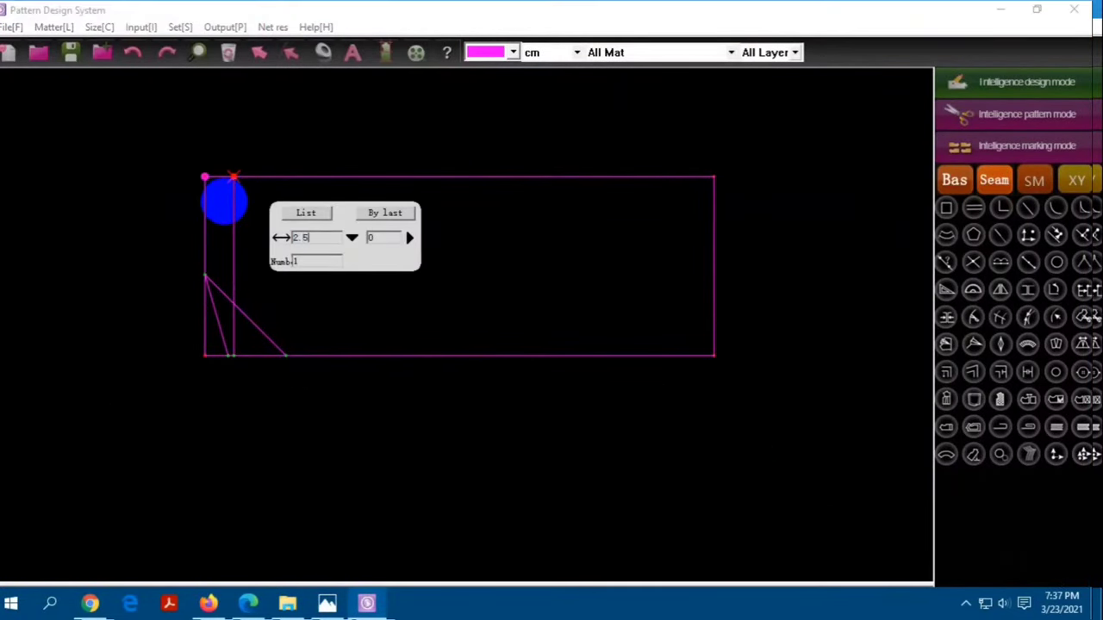
{"action": "key", "text": "Return"}
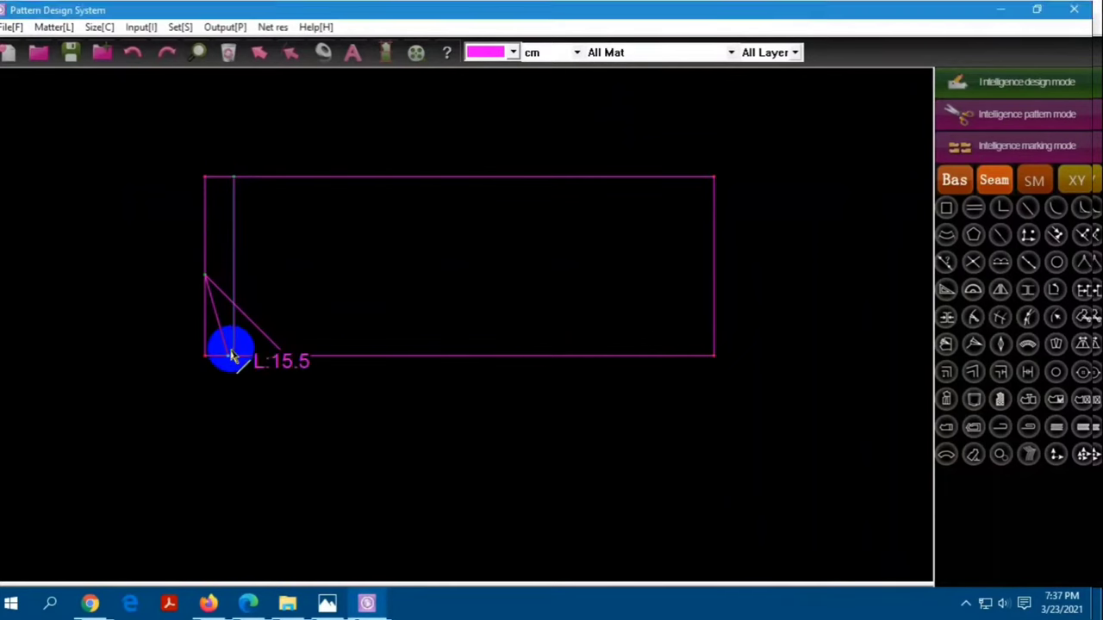
Check the spec sheet, then mark a point 12.5 cm up the vertical line
{"action": "left_click", "coordinate": [328, 603]}
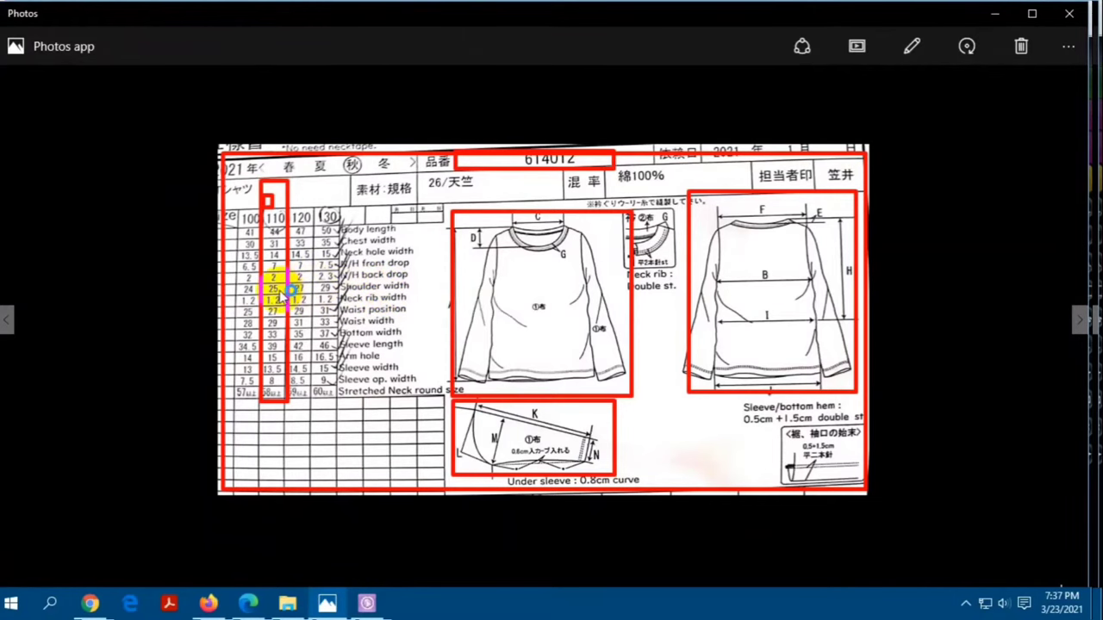
{"action": "left_click", "coordinate": [995, 16]}
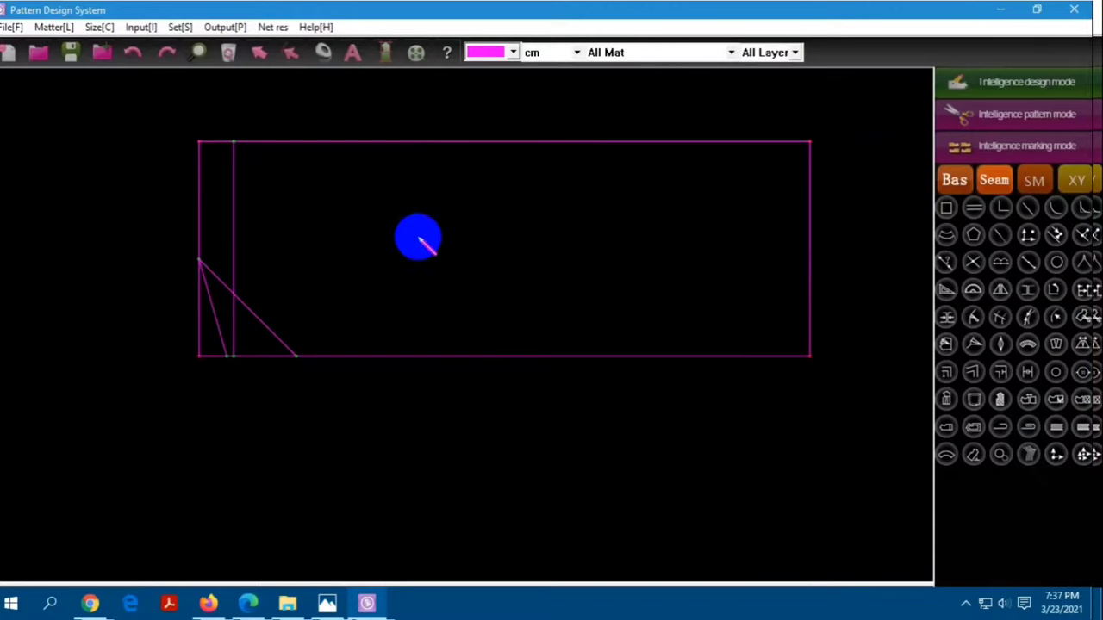
{"action": "left_click", "coordinate": [197, 254]}
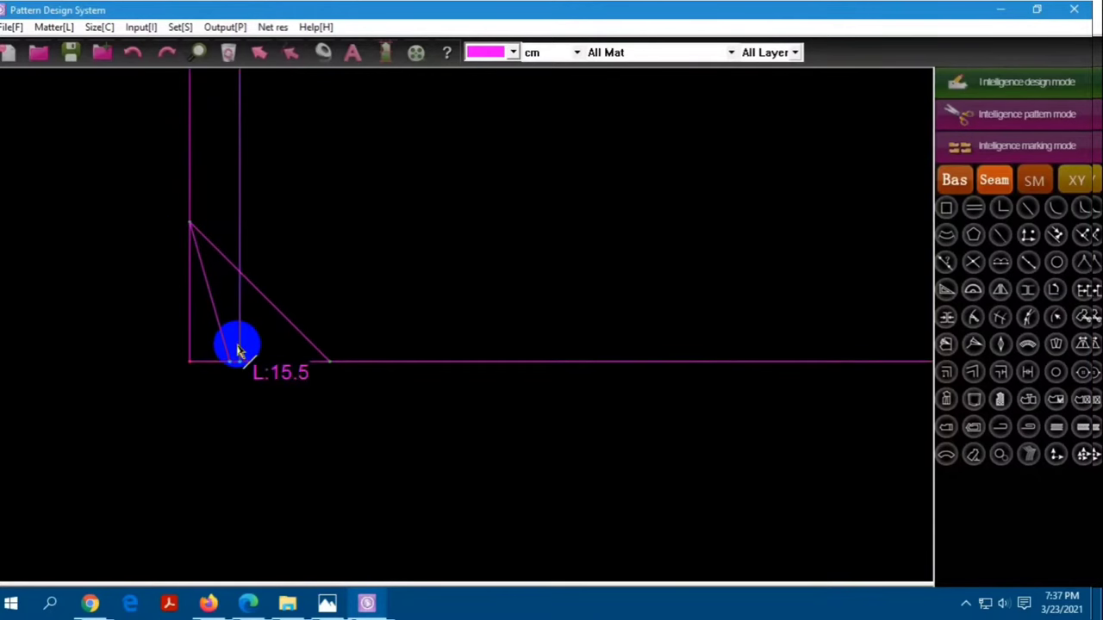
{"action": "left_click", "coordinate": [239, 347]}
{"action": "type", "text": "2.5"}
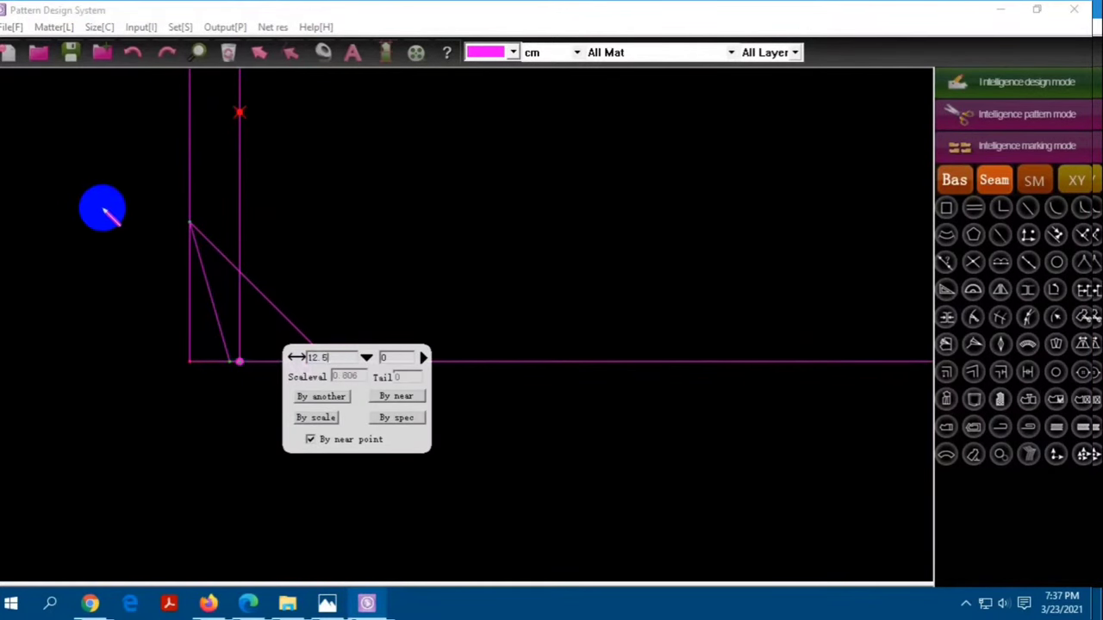
{"action": "key", "text": "Return"}
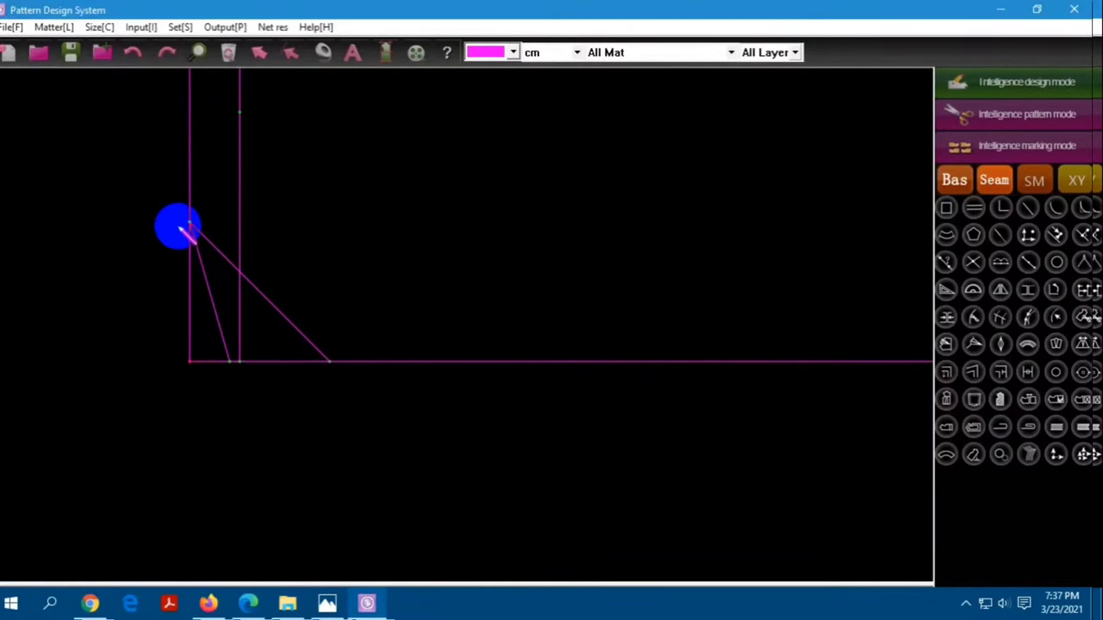
Connect the left-edge point to the marked point with a slanted line, then reopen the spec sheet
{"action": "left_click", "coordinate": [190, 225]}
{"action": "left_click", "coordinate": [239, 113]}
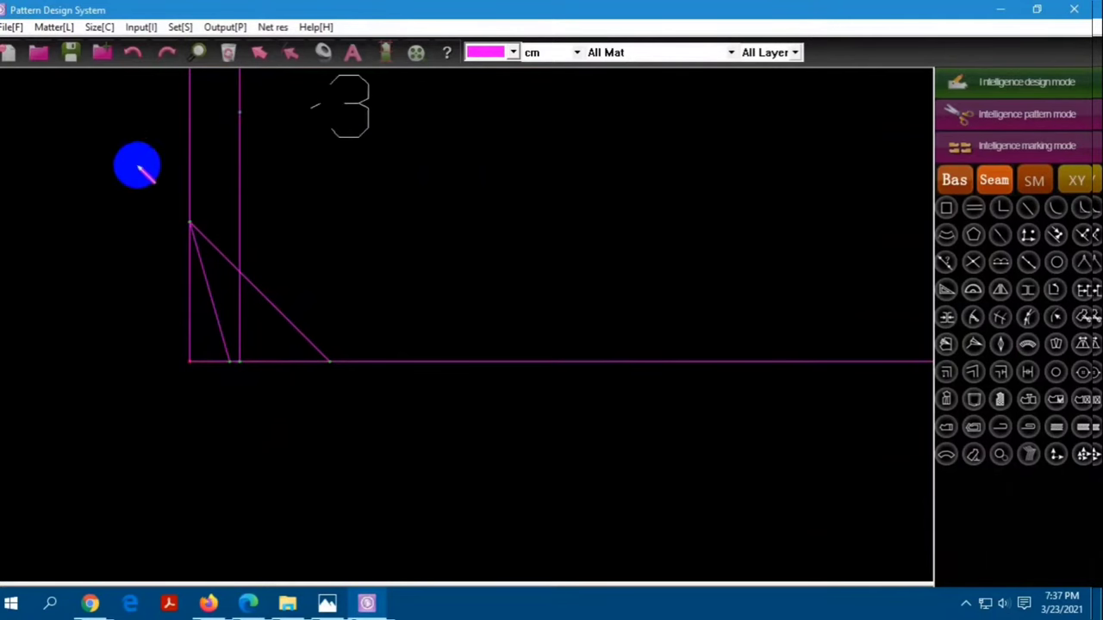
{"action": "scroll", "coordinate": [143, 229], "scroll_direction": "down", "scroll_amount": 1}
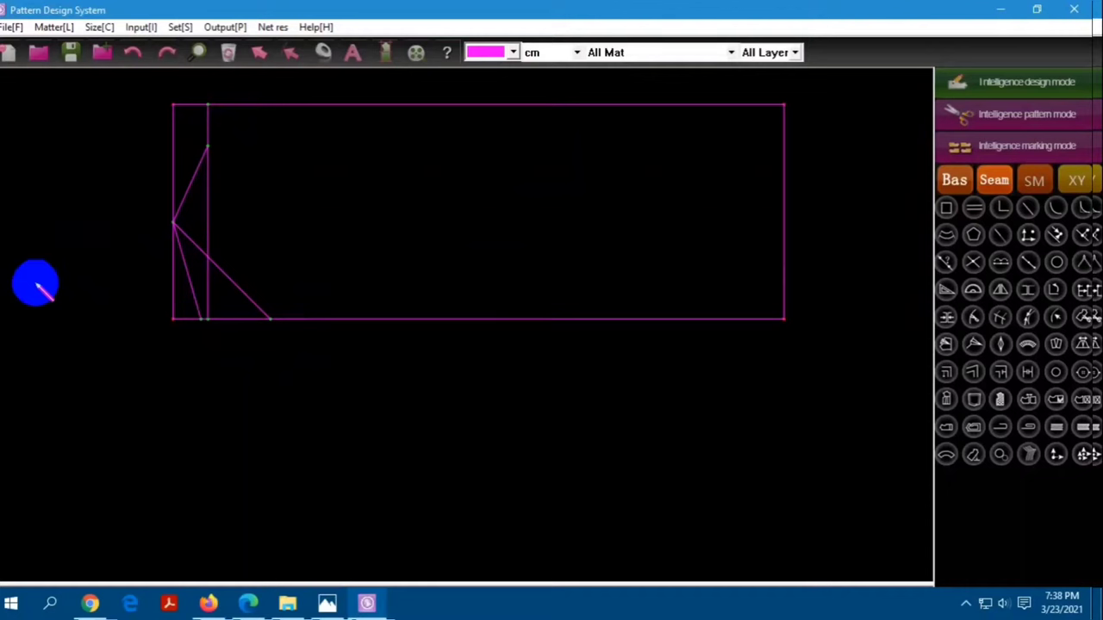
{"action": "mouse_move", "coordinate": [89, 603]}
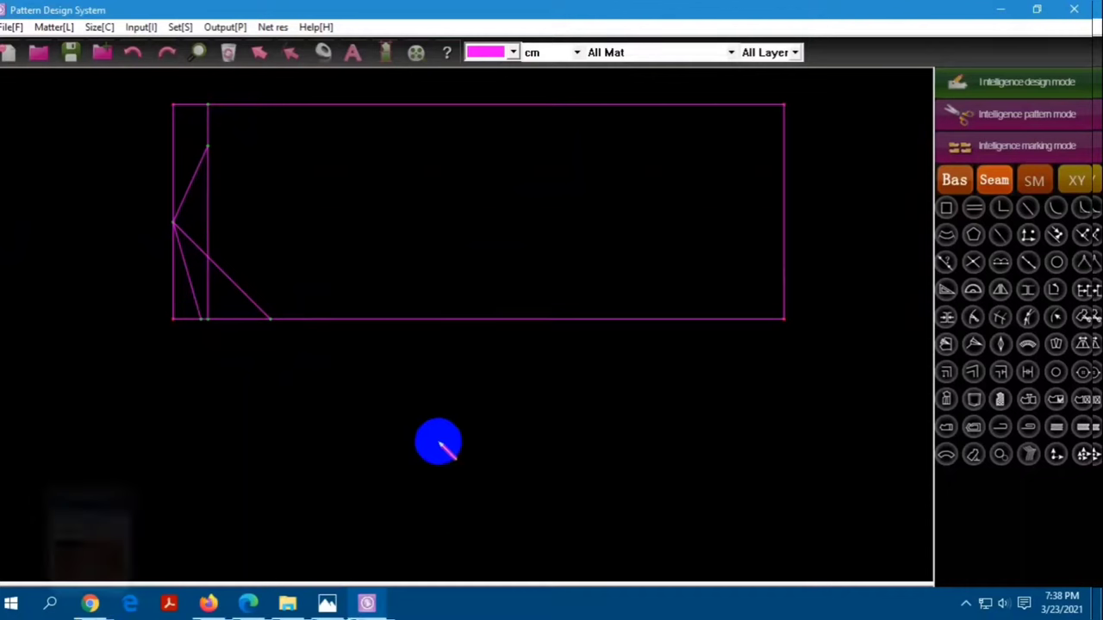
{"action": "scroll", "coordinate": [226, 133], "scroll_direction": "up", "scroll_amount": 1}
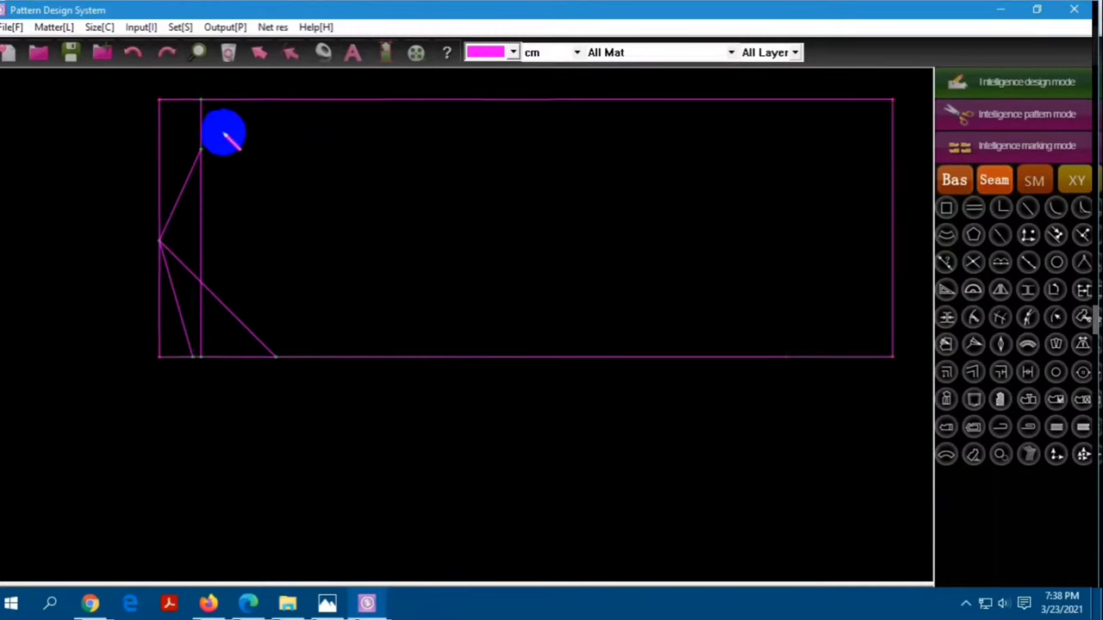
{"action": "left_click", "coordinate": [330, 603]}
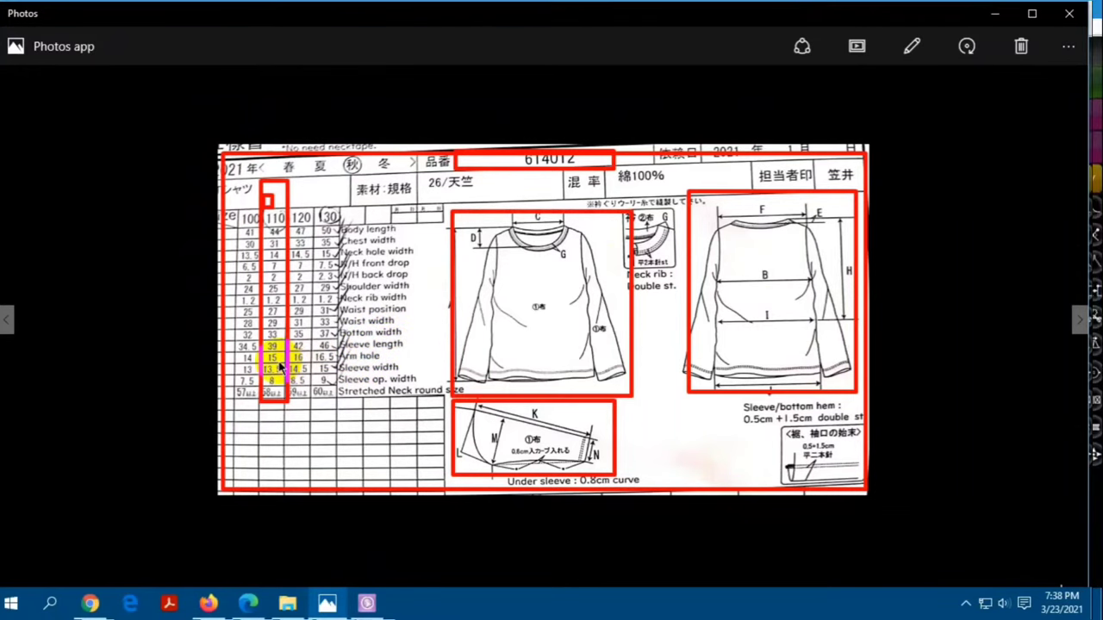
Bring the Pattern Design System draft back in front of the spec sheet
{"action": "left_click", "coordinate": [366, 603]}
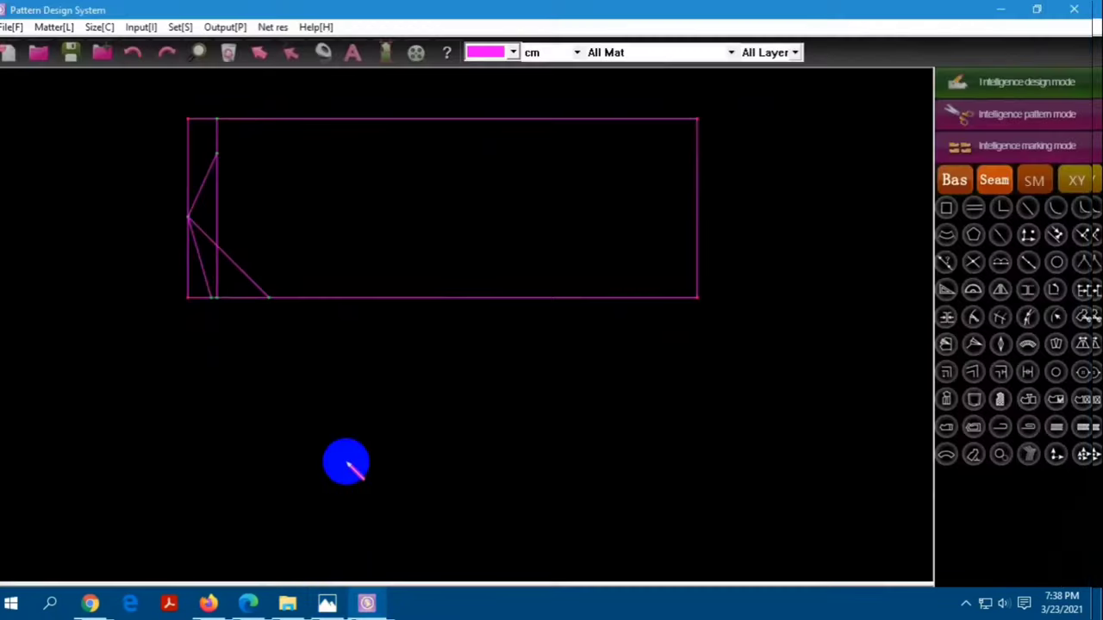
Draw a 15 cm line from the marked point to the top edge
{"action": "scroll", "coordinate": [241, 162], "scroll_direction": "up", "scroll_amount": 1}
{"action": "left_click", "coordinate": [212, 153]}
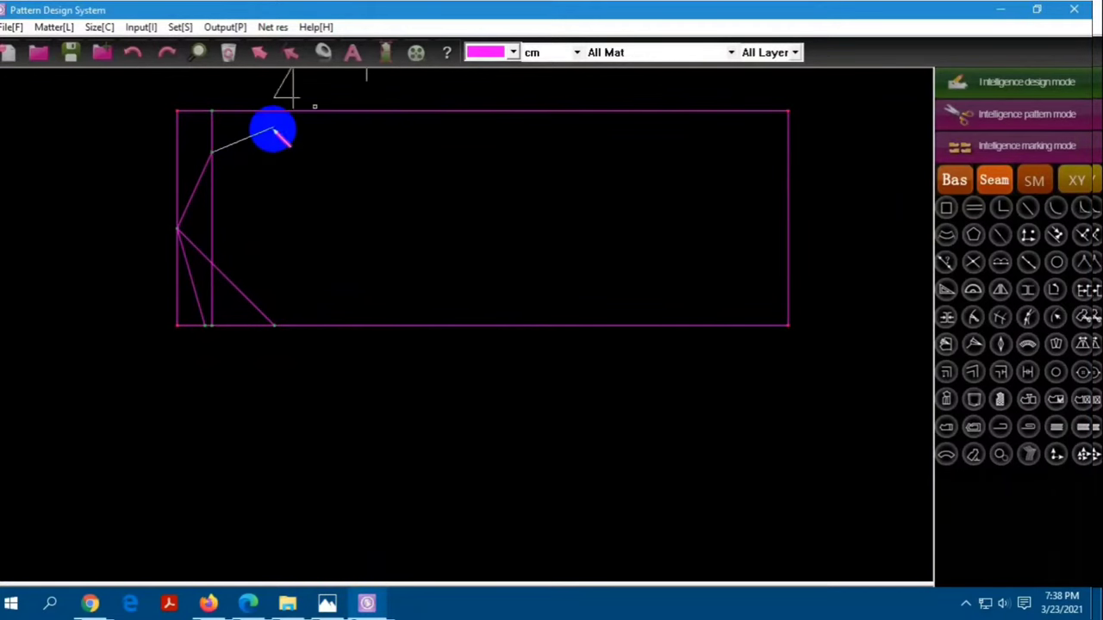
{"action": "left_click", "coordinate": [283, 113]}
{"action": "type", "text": "15"}
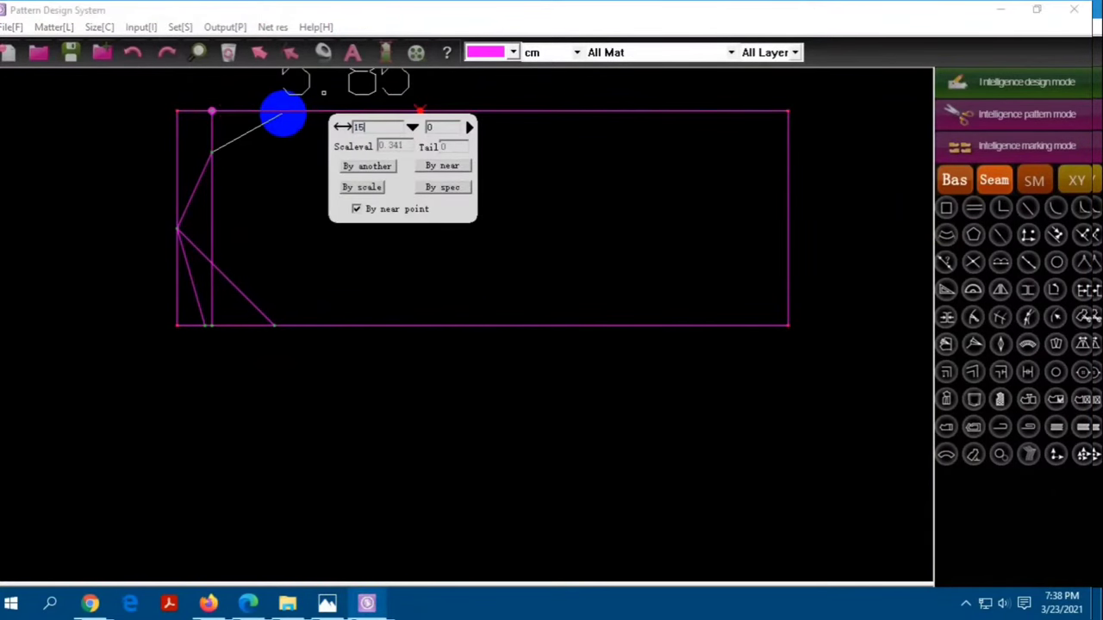
{"action": "key", "text": "Return"}
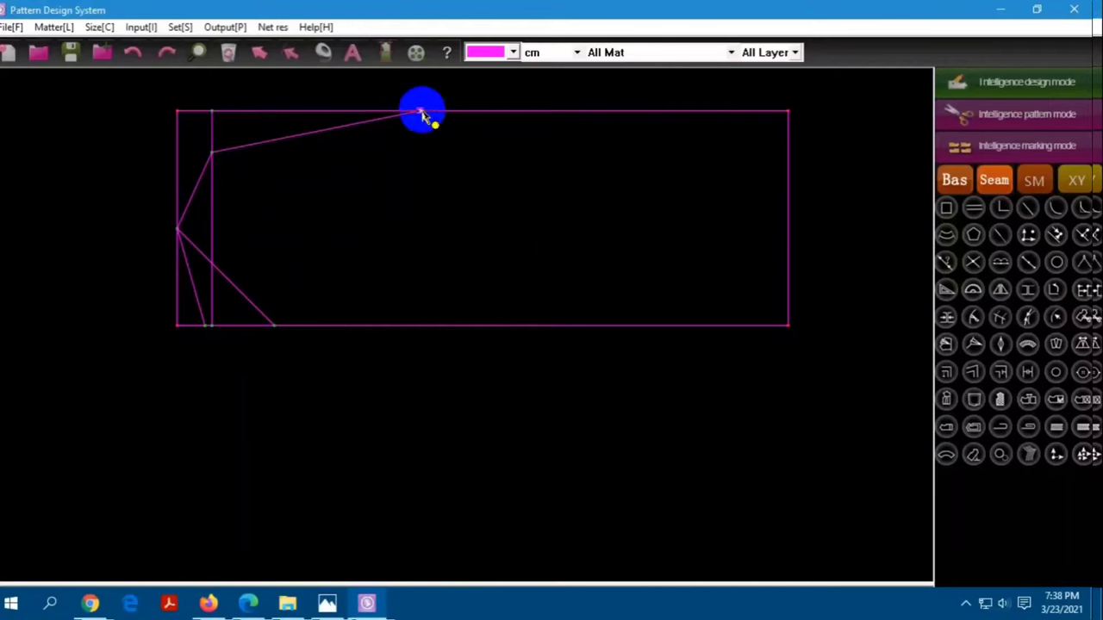
Drop a vertical line from the new top point to the bottom edge
{"action": "left_click", "coordinate": [420, 112]}
{"action": "left_click", "coordinate": [422, 324]}
{"action": "scroll", "coordinate": [321, 319], "scroll_direction": "down", "scroll_amount": 1}
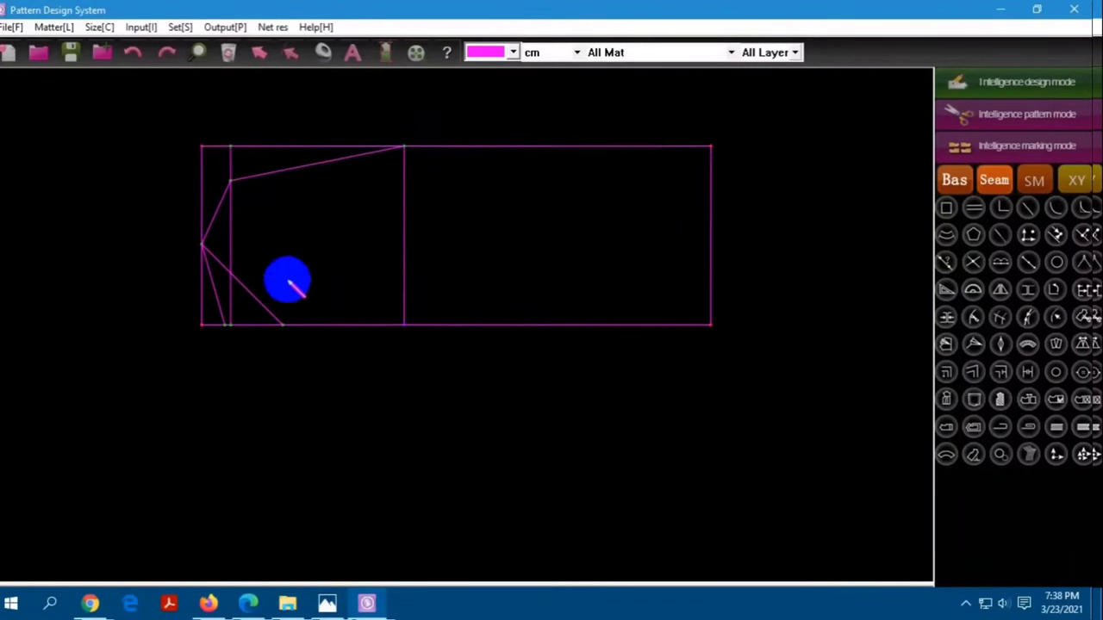
{"action": "left_click", "coordinate": [156, 103]}
{"action": "left_click", "coordinate": [741, 371]}
{"action": "right_click", "coordinate": [750, 374]}
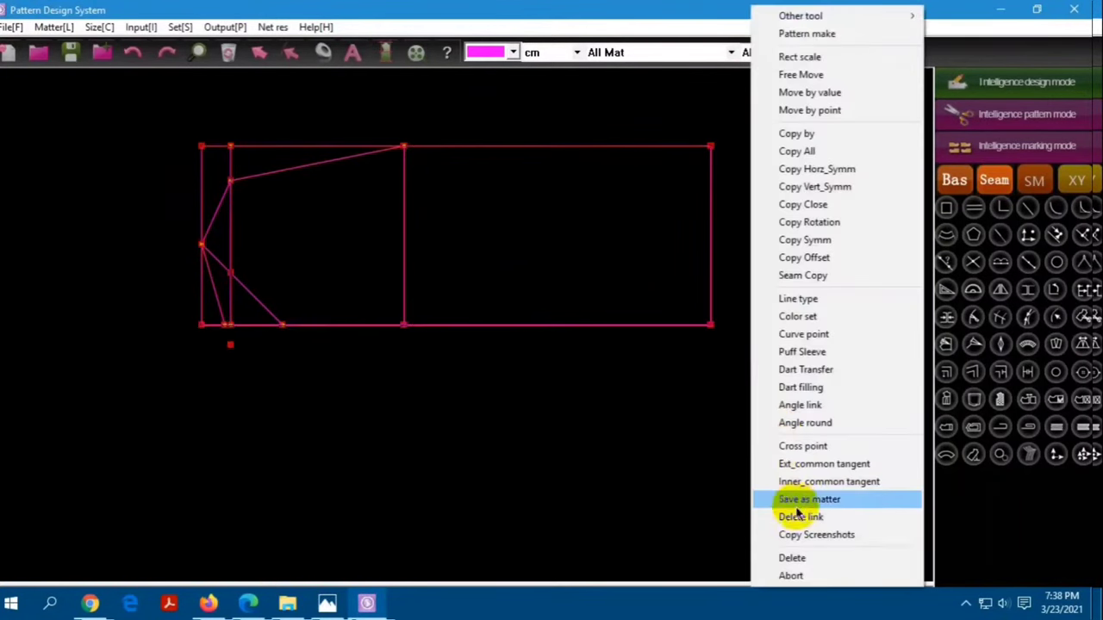
{"action": "left_click", "coordinate": [798, 516]}
Copy-offset the vertical line 1 cm to the left, then bring up the spec sheet
{"action": "left_click", "coordinate": [381, 122]}
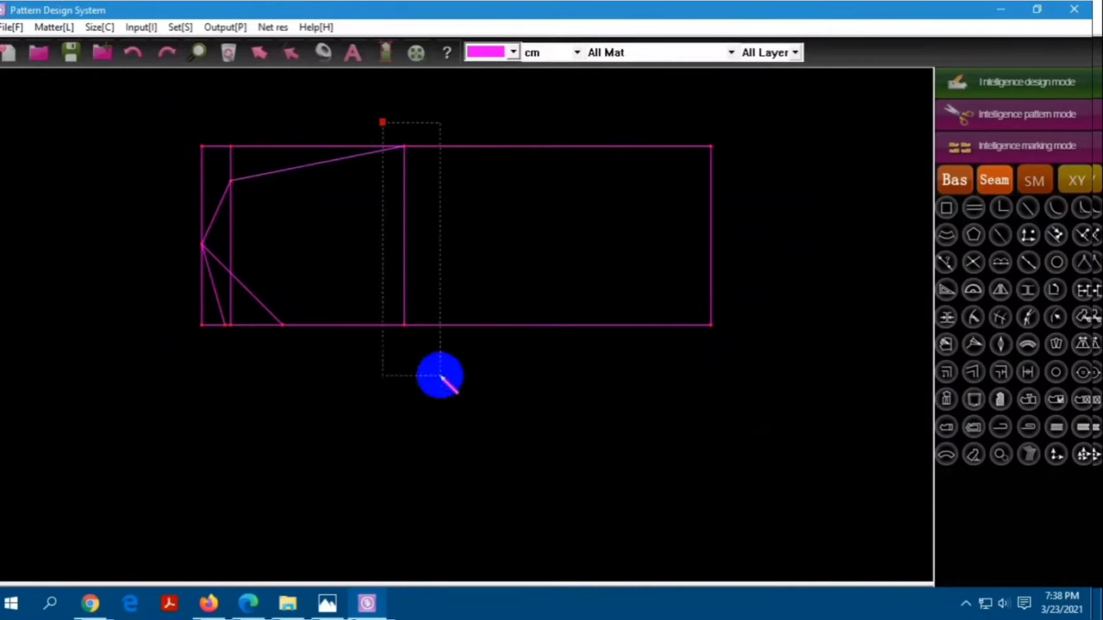
{"action": "left_click", "coordinate": [441, 376]}
{"action": "right_click", "coordinate": [440, 376]}
{"action": "left_click", "coordinate": [510, 111]}
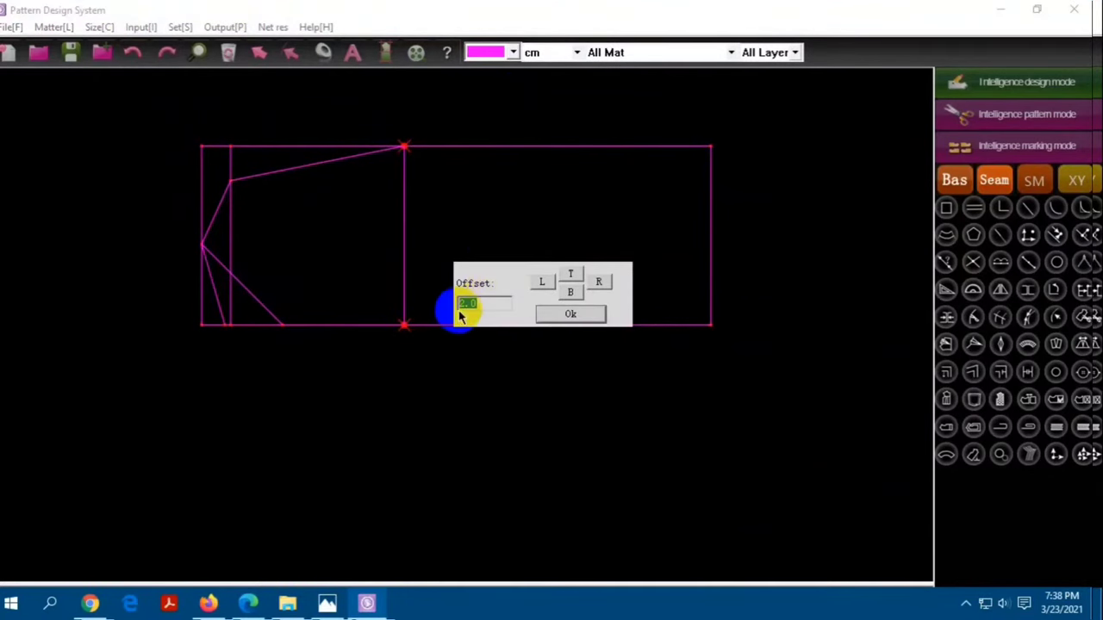
{"action": "type", "text": "1"}
{"action": "left_click", "coordinate": [541, 281]}
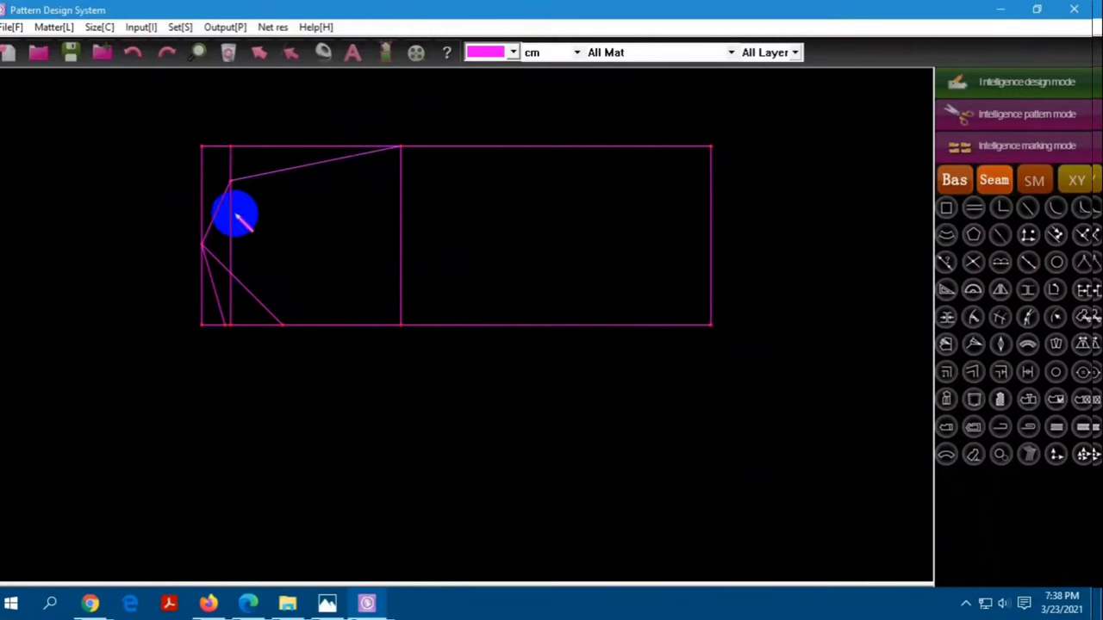
{"action": "scroll", "coordinate": [261, 174], "scroll_direction": "up", "scroll_amount": 1}
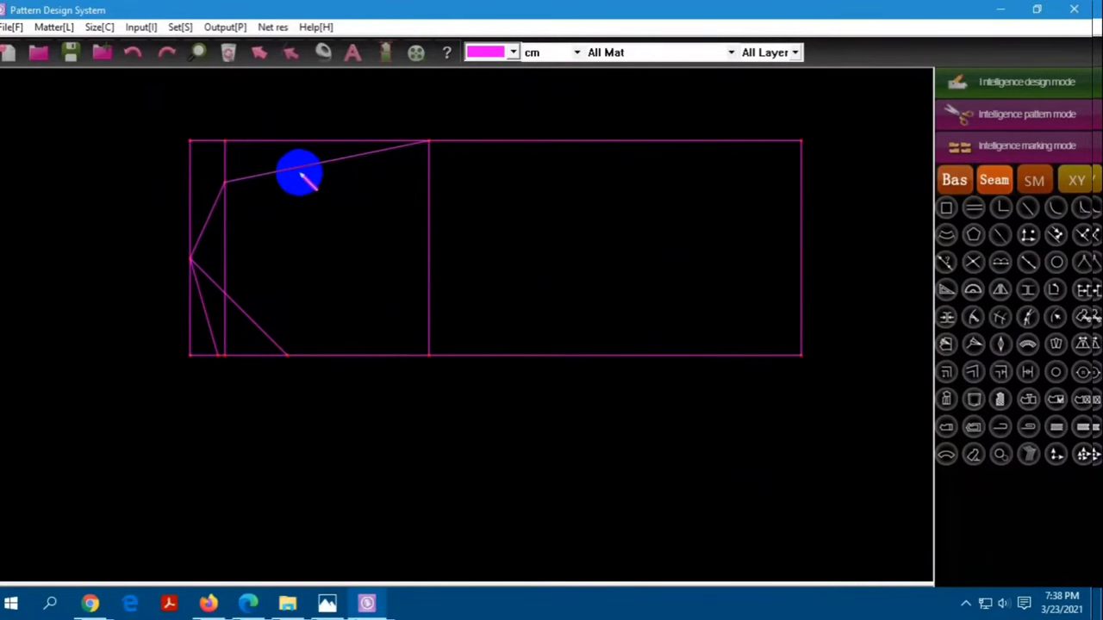
{"action": "scroll", "coordinate": [276, 207], "scroll_direction": "down", "scroll_amount": 2}
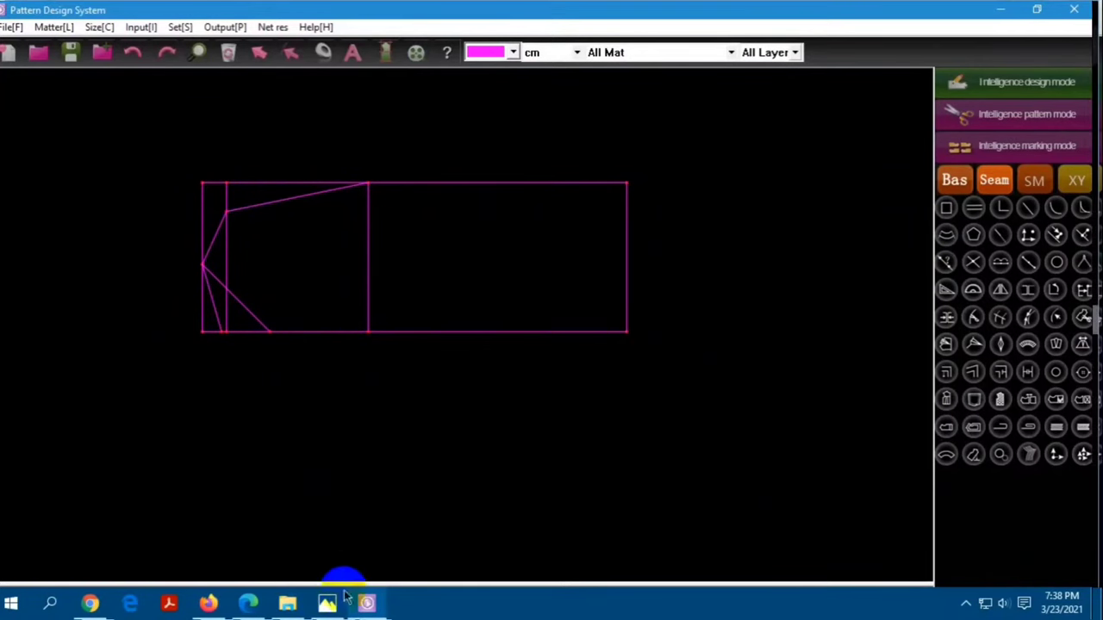
{"action": "left_click", "coordinate": [370, 504]}
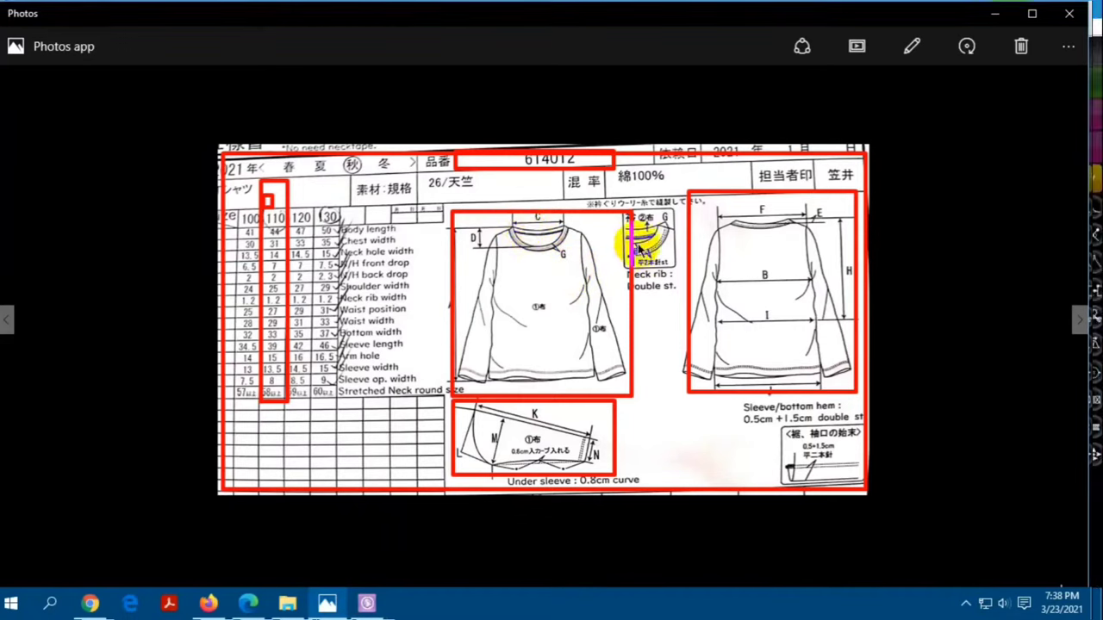
Minimize the Photos spec sheet so the pattern draft shows again
{"action": "left_click", "coordinate": [995, 14]}
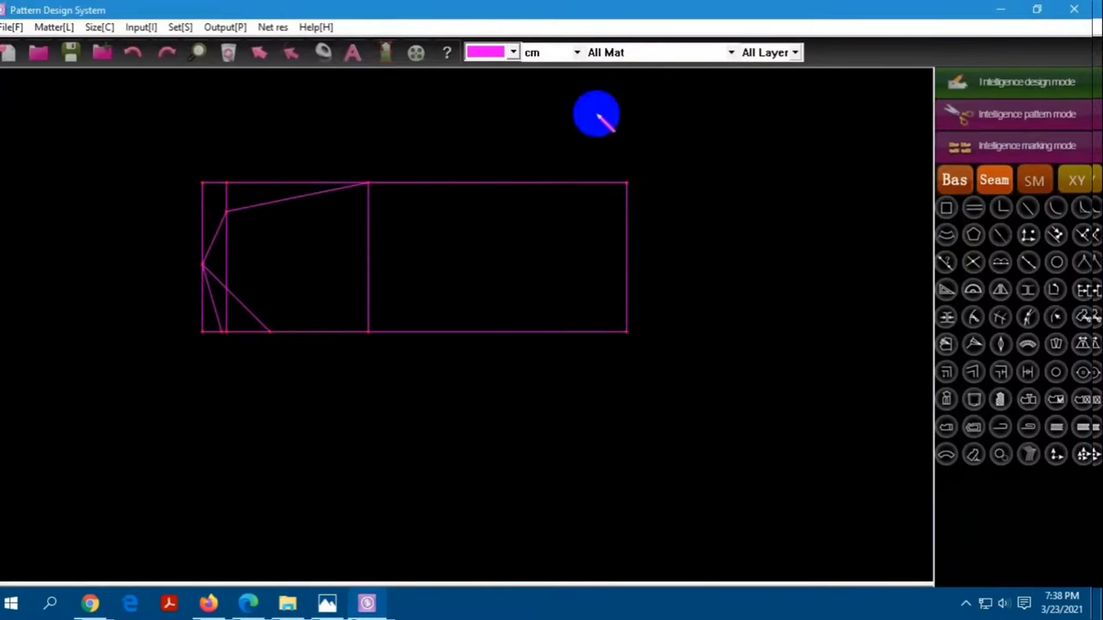
Finish the neckline curve from the sleeve cap point, anchoring its end at the corner
{"action": "left_click", "coordinate": [222, 205]}
{"action": "scroll", "coordinate": [406, 164], "scroll_direction": "up", "scroll_amount": 2}
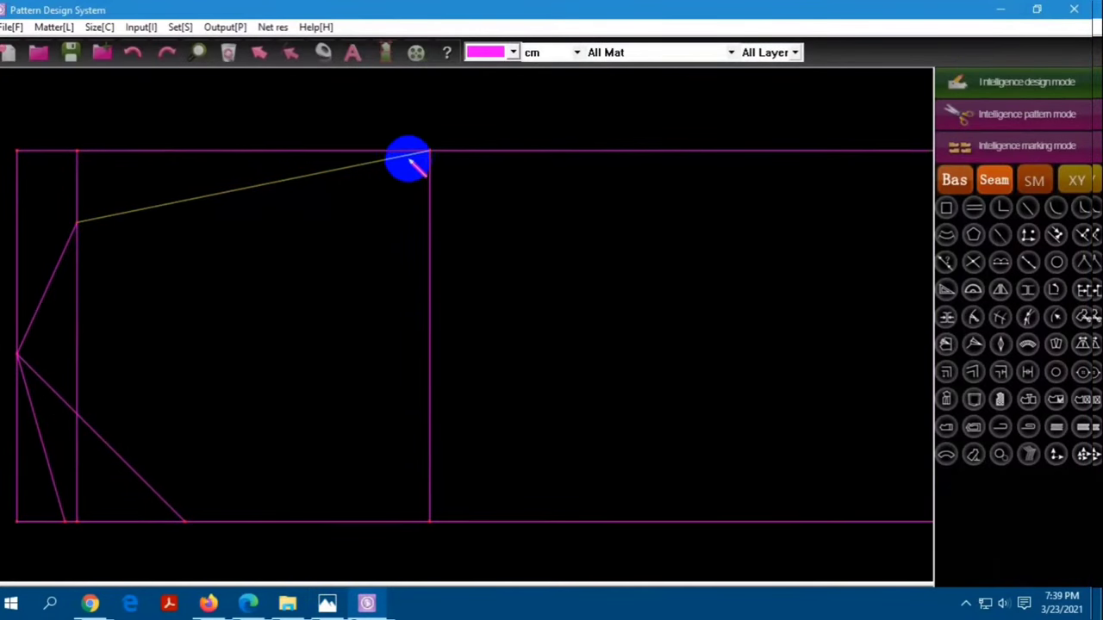
{"action": "left_click", "coordinate": [417, 160]}
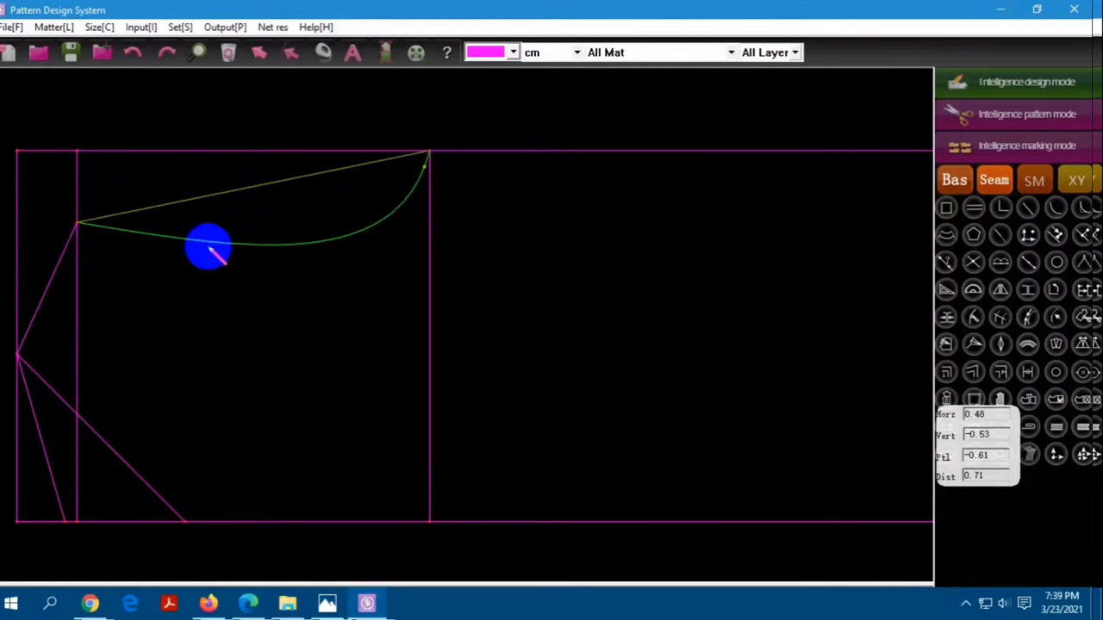
{"action": "right_click", "coordinate": [207, 263]}
{"action": "scroll", "coordinate": [215, 310], "scroll_direction": "down", "scroll_amount": 2}
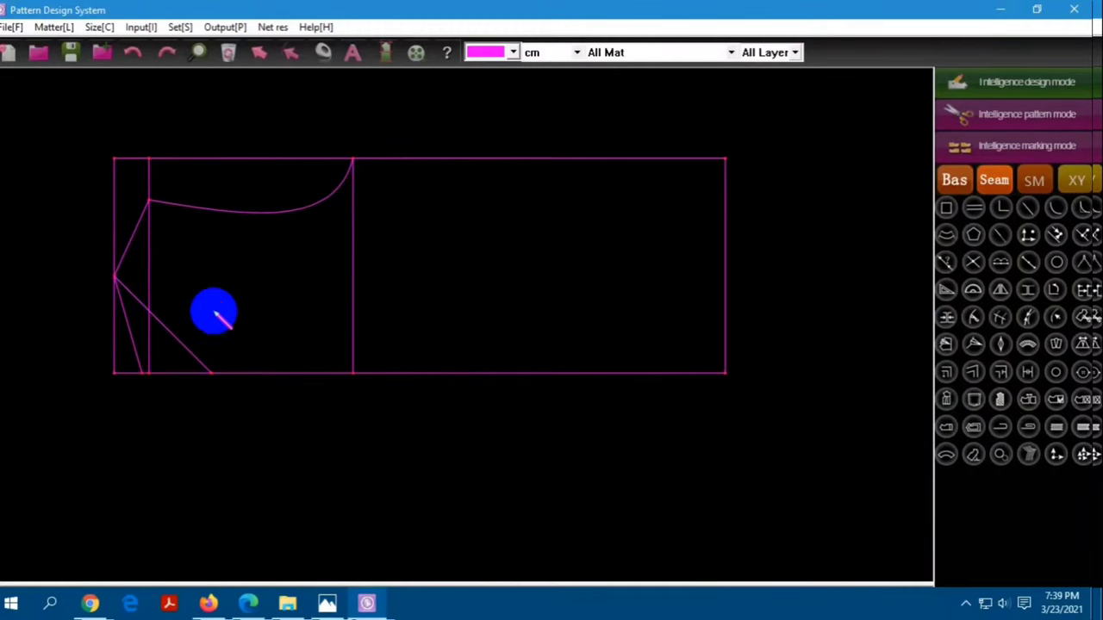
{"action": "scroll", "coordinate": [180, 347], "scroll_direction": "up", "scroll_amount": 1}
{"action": "scroll", "coordinate": [185, 349], "scroll_direction": "up", "scroll_amount": 1}
Bend the first lower diagonal line into an arc and pull it outward to smooth it
{"action": "left_click", "coordinate": [191, 352]}
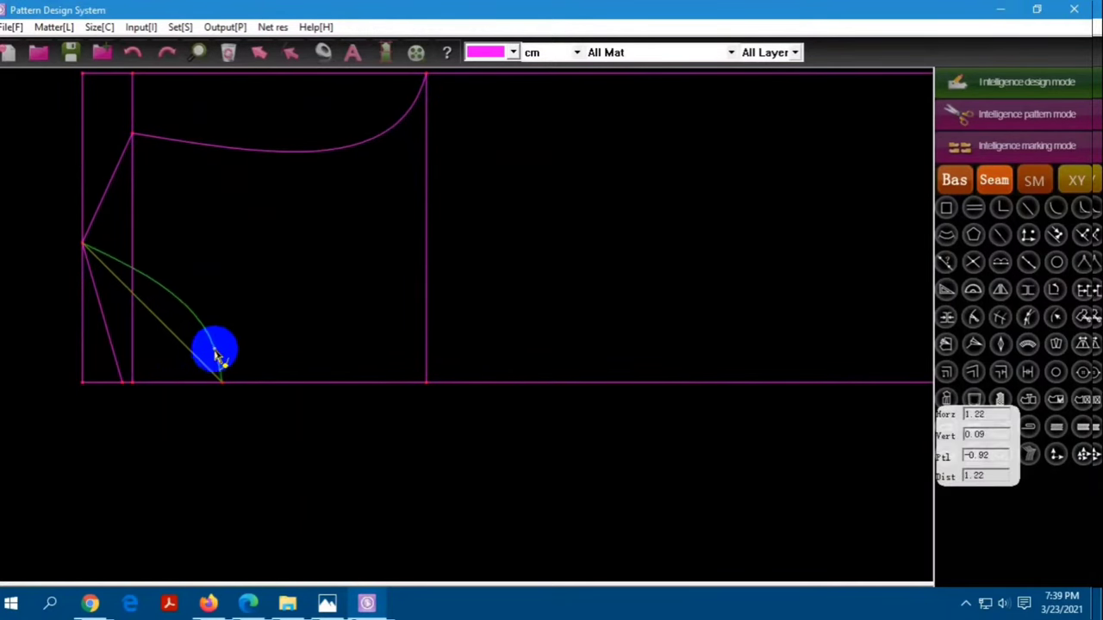
{"action": "left_click", "coordinate": [217, 347]}
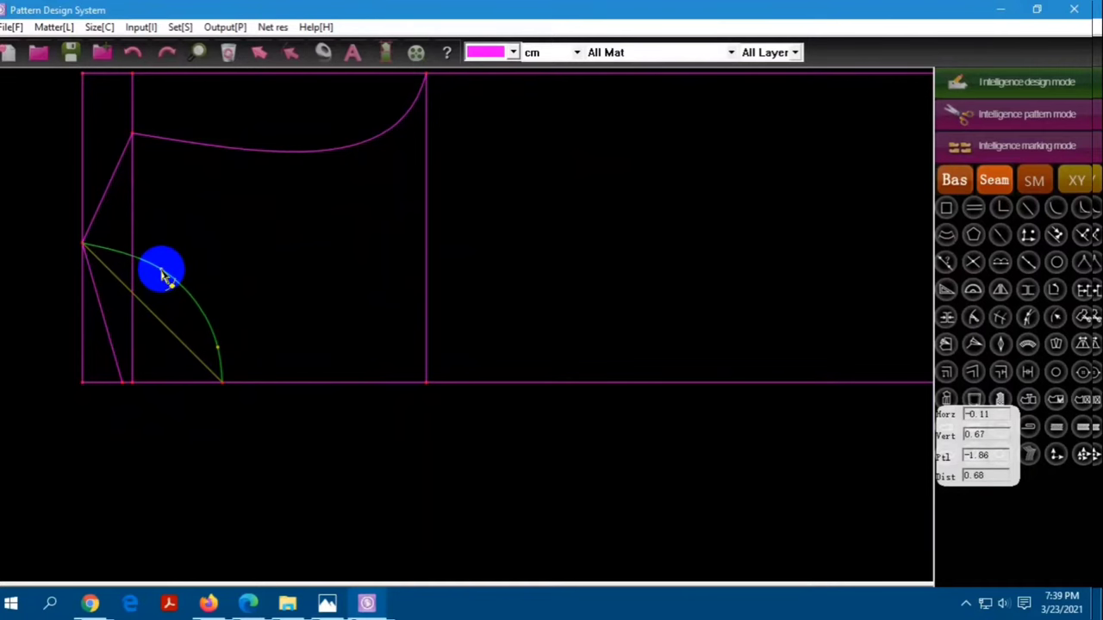
{"action": "scroll", "coordinate": [168, 290], "scroll_direction": "down", "scroll_amount": 1}
{"action": "scroll", "coordinate": [204, 300], "scroll_direction": "up", "scroll_amount": 1}
{"action": "right_click", "coordinate": [207, 298]}
{"action": "scroll", "coordinate": [94, 270], "scroll_direction": "up", "scroll_amount": 1}
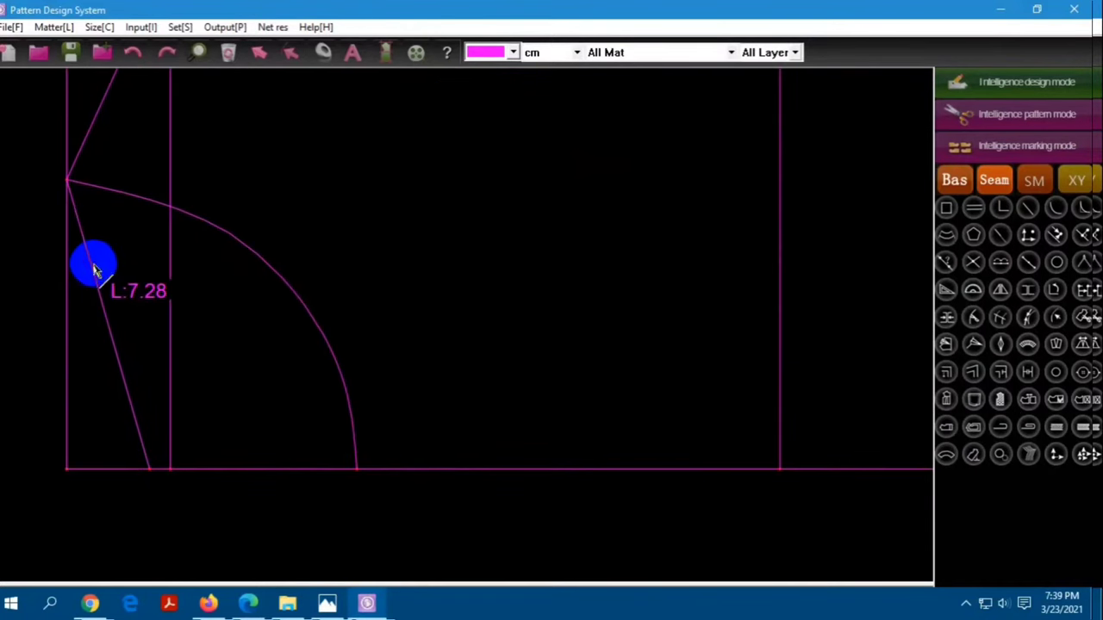
{"action": "left_click", "coordinate": [148, 202]}
{"action": "scroll", "coordinate": [143, 202], "scroll_direction": "up", "scroll_amount": 1}
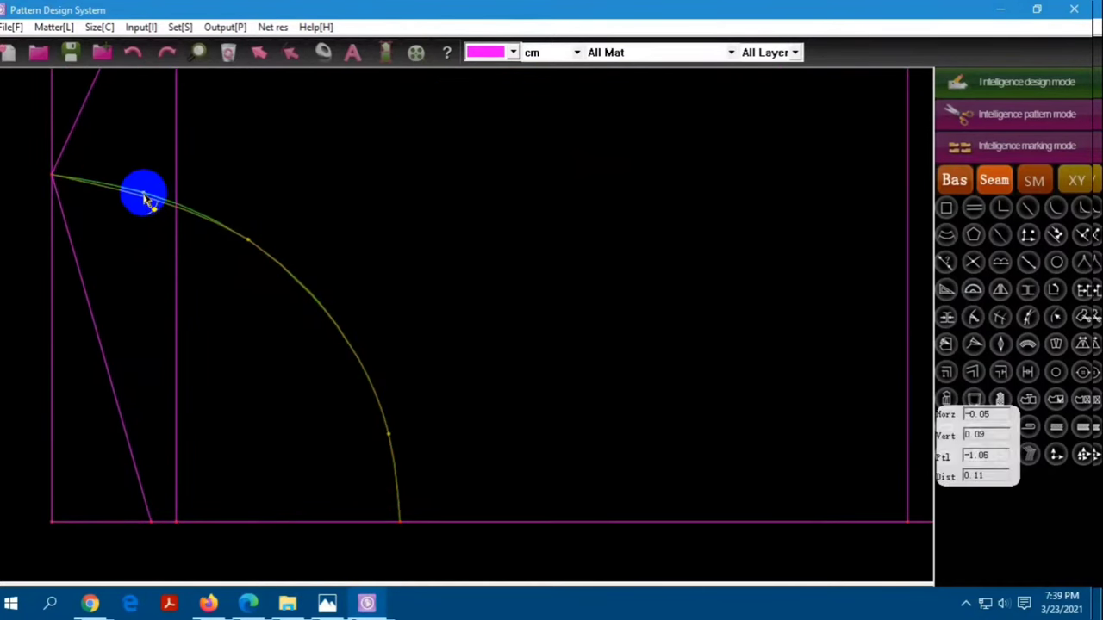
{"action": "scroll", "coordinate": [250, 237], "scroll_direction": "down", "scroll_amount": 1}
{"action": "left_click_drag", "start_coordinate": [249, 240], "coordinate": [264, 249]}
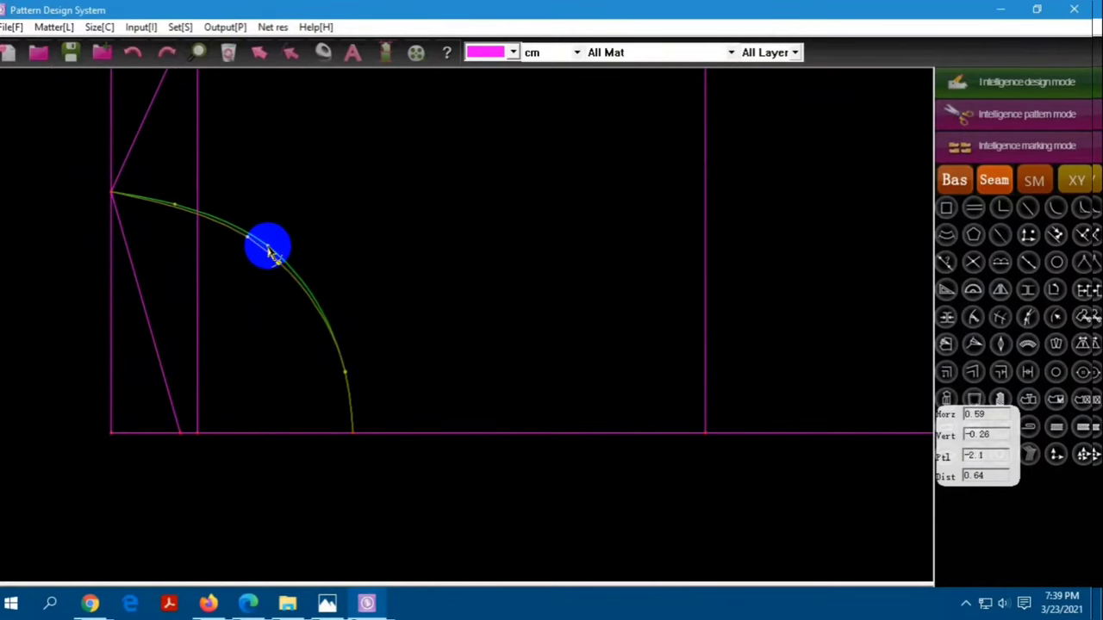
{"action": "scroll", "coordinate": [456, 233], "scroll_direction": "down", "scroll_amount": 2}
{"action": "right_click", "coordinate": [451, 271]}
Bend the remaining lower diagonal line into a curve
{"action": "scroll", "coordinate": [327, 271], "scroll_direction": "up", "scroll_amount": 1}
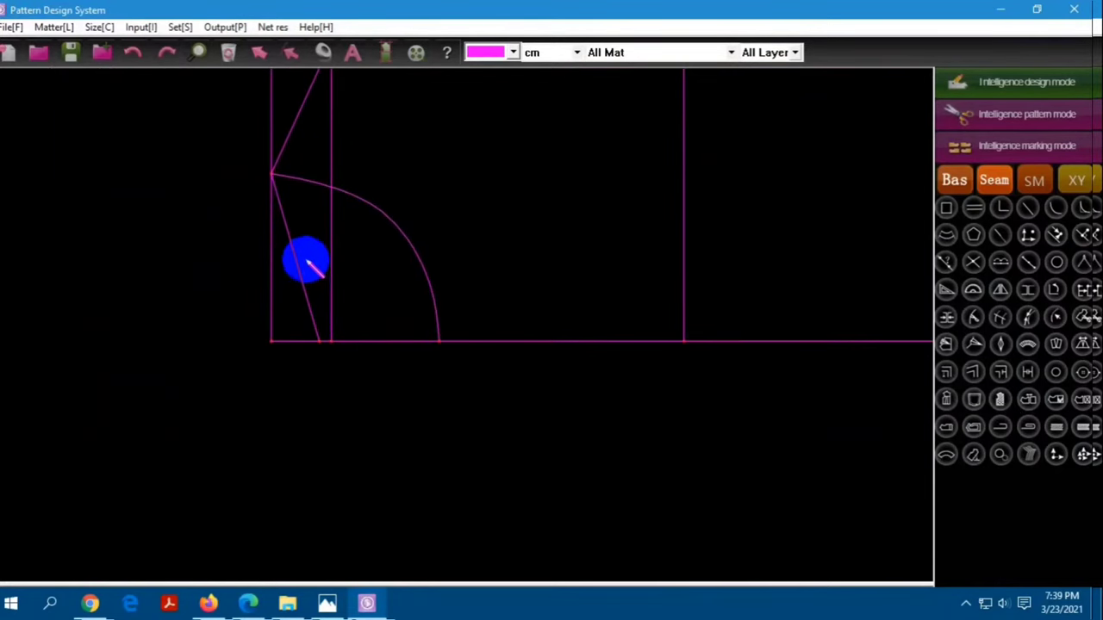
{"action": "left_click_drag", "start_coordinate": [283, 209], "coordinate": [288, 200]}
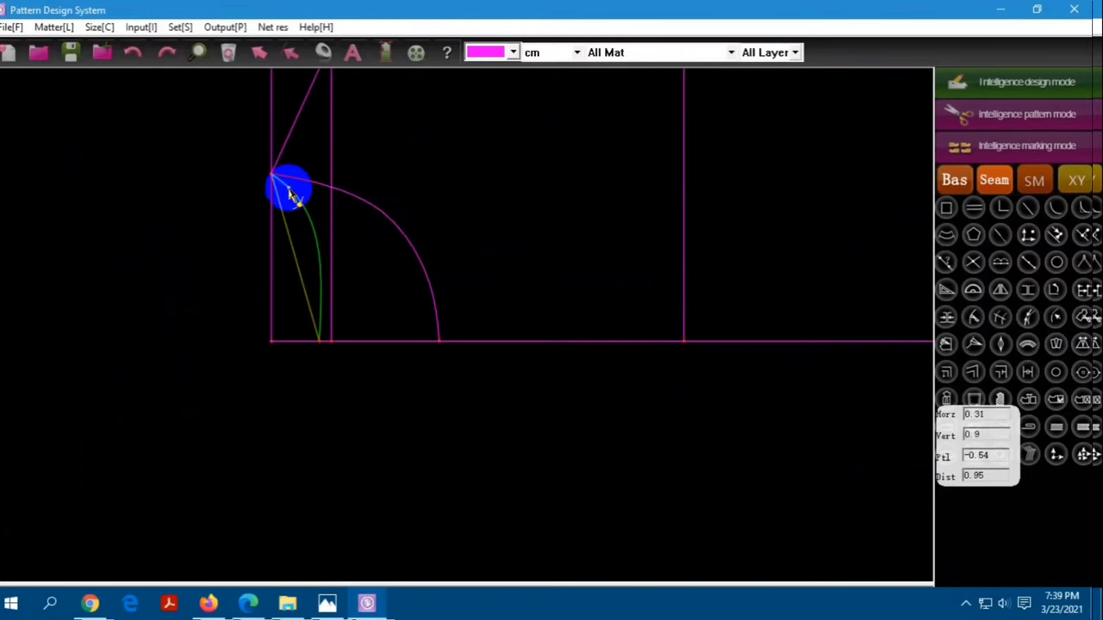
{"action": "scroll", "coordinate": [328, 261], "scroll_direction": "up", "scroll_amount": 1}
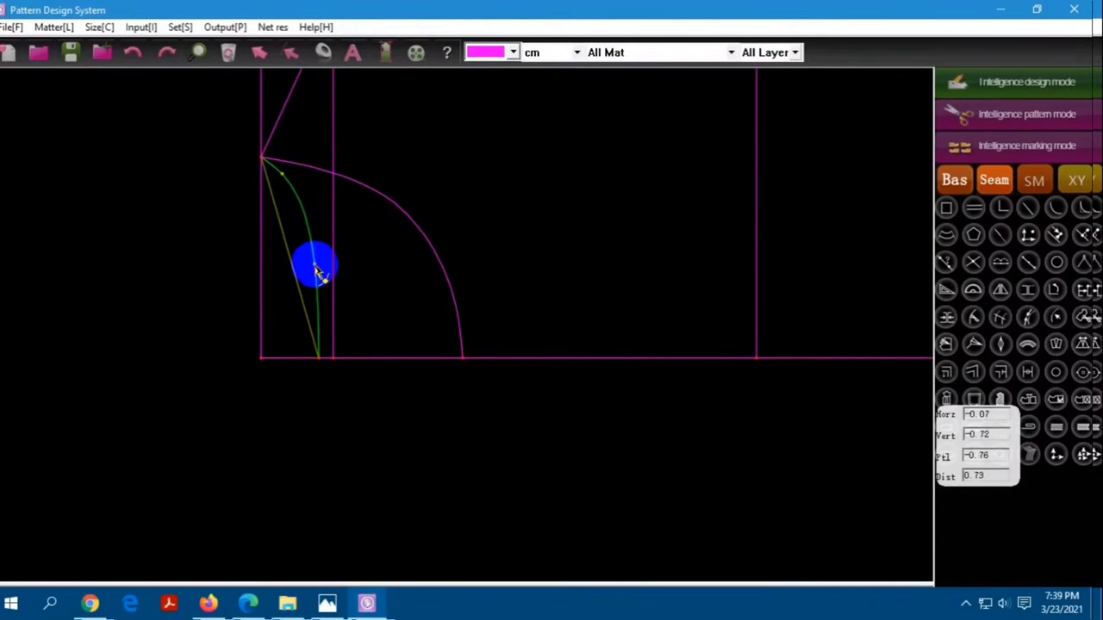
{"action": "left_click", "coordinate": [317, 274]}
{"action": "scroll", "coordinate": [181, 315], "scroll_direction": "down", "scroll_amount": 2}
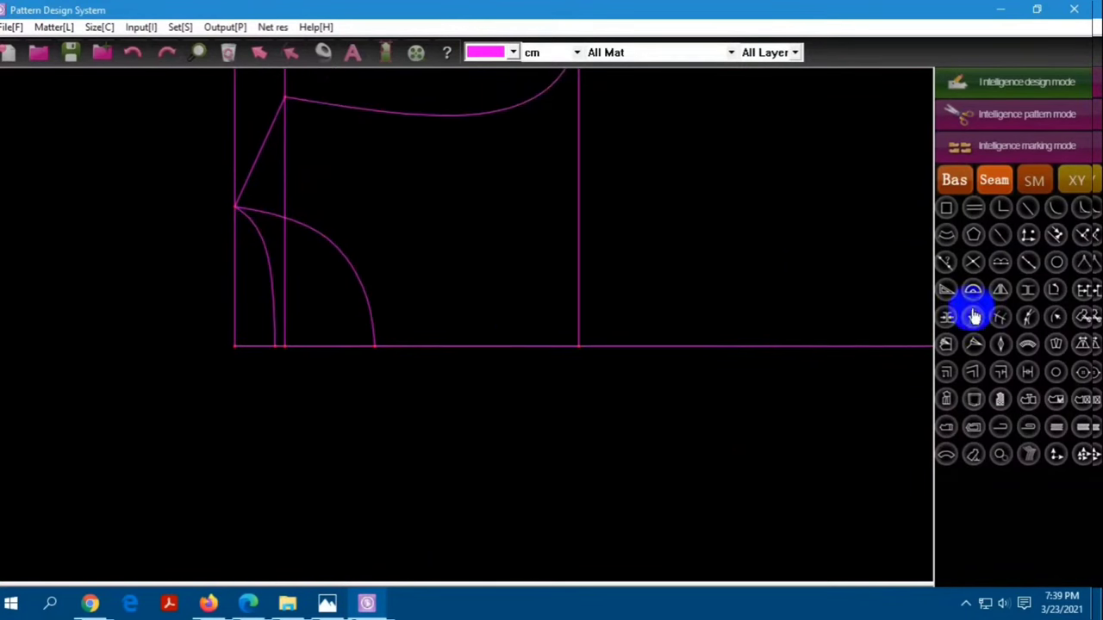
Mirror the two lower-left curves across the bottom line
{"action": "left_click", "coordinate": [999, 289]}
{"action": "scroll", "coordinate": [340, 344], "scroll_direction": "down", "scroll_amount": 2}
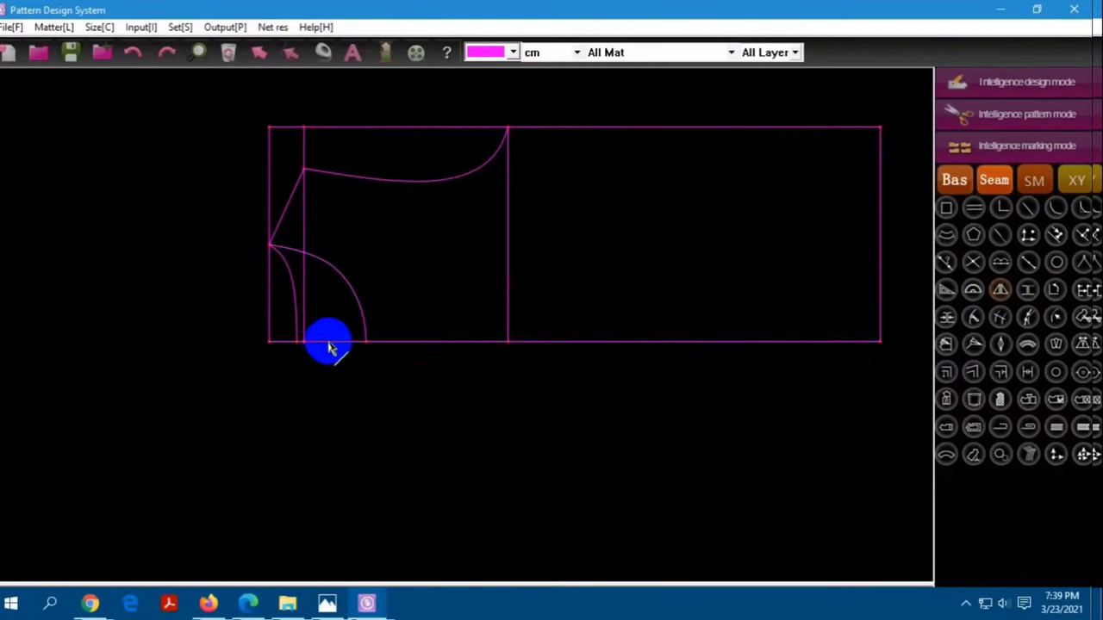
{"action": "left_click", "coordinate": [329, 347]}
{"action": "left_click", "coordinate": [288, 271]}
{"action": "left_click", "coordinate": [320, 279]}
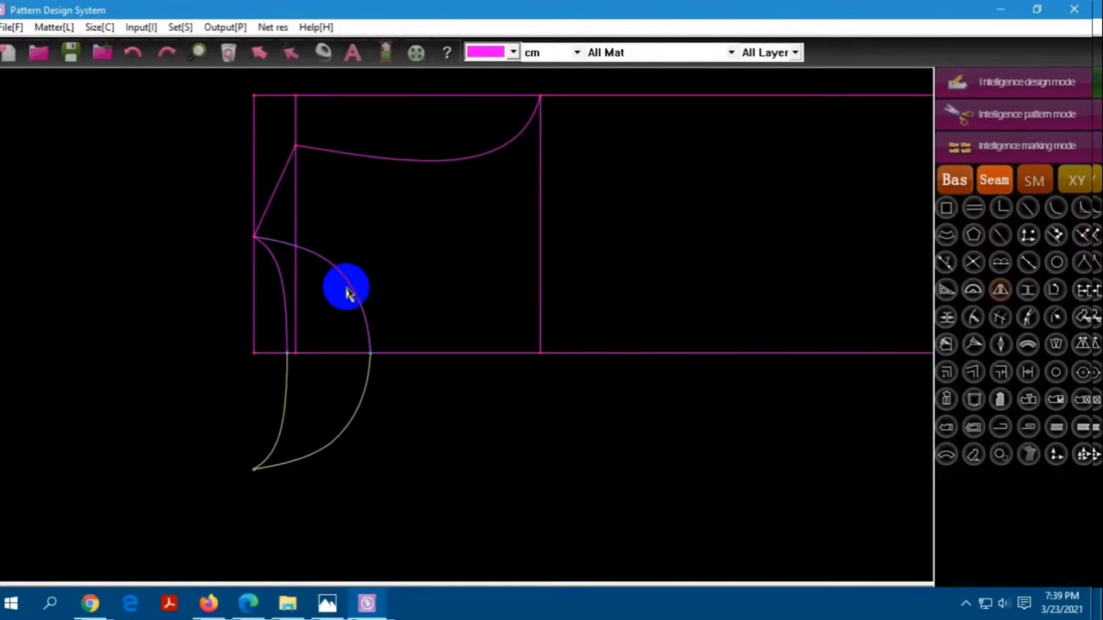
{"action": "right_click", "coordinate": [881, 193]}
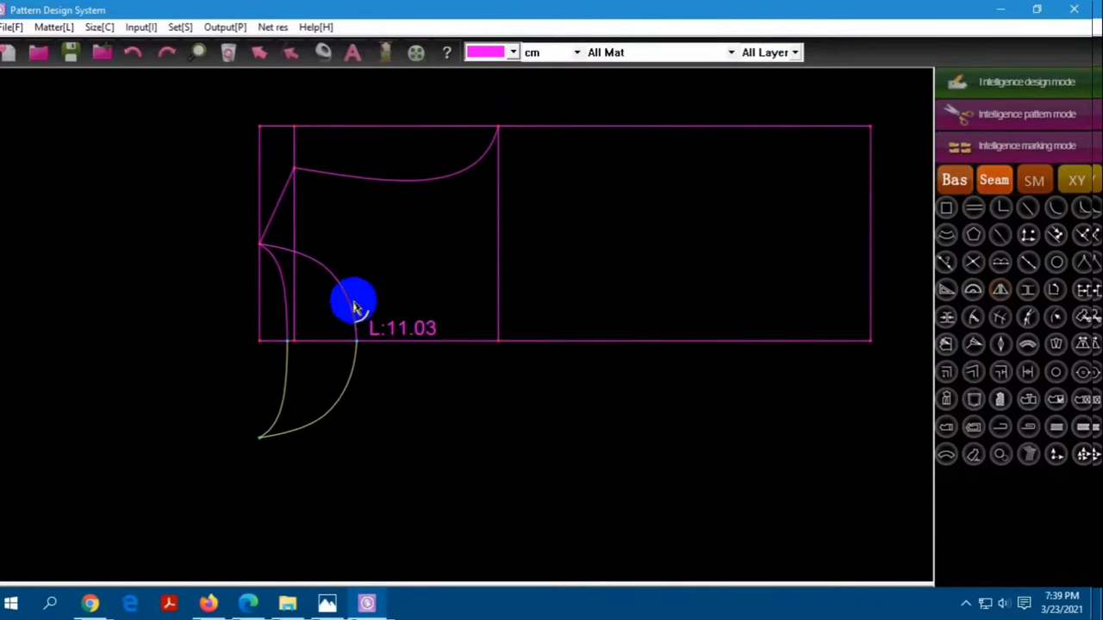
Reshape the mirrored outer curve into a smoother, rounder arc
{"action": "scroll", "coordinate": [353, 310], "scroll_direction": "up", "scroll_amount": 2}
{"action": "left_click", "coordinate": [353, 324]}
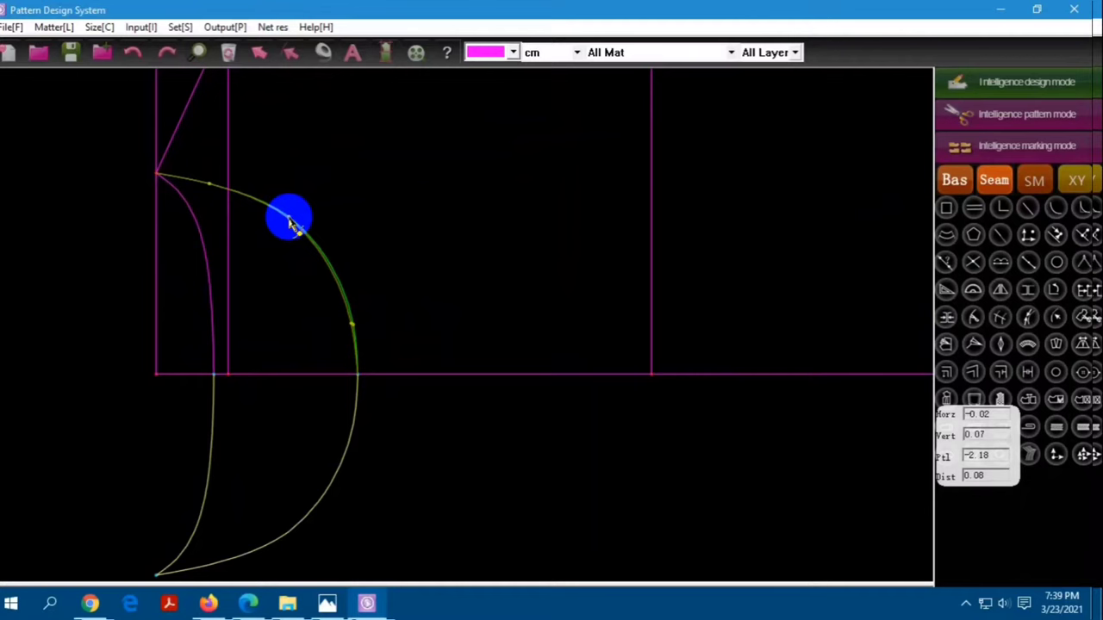
{"action": "scroll", "coordinate": [216, 188], "scroll_direction": "up", "scroll_amount": 1}
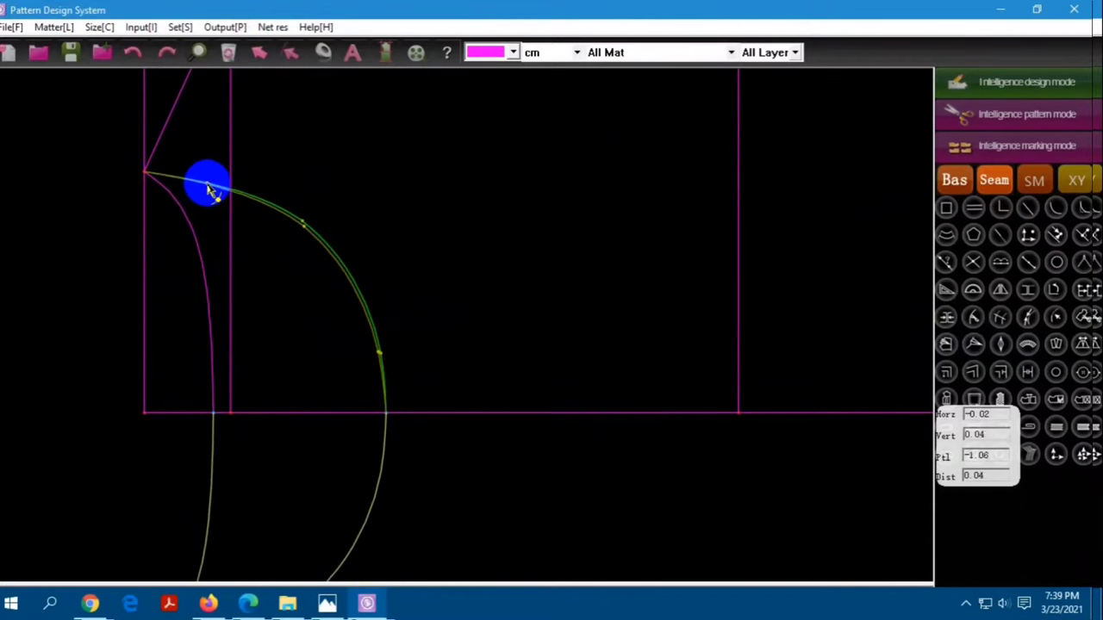
{"action": "right_click", "coordinate": [312, 164]}
{"action": "scroll", "coordinate": [308, 163], "scroll_direction": "down", "scroll_amount": 3}
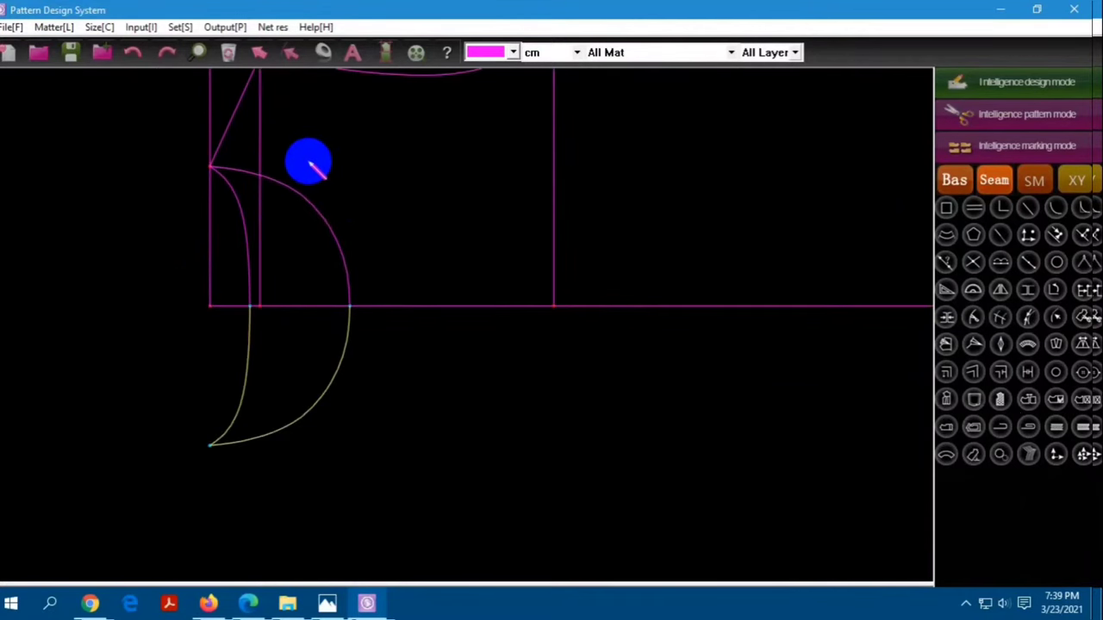
{"action": "scroll", "coordinate": [353, 340], "scroll_direction": "up", "scroll_amount": 3}
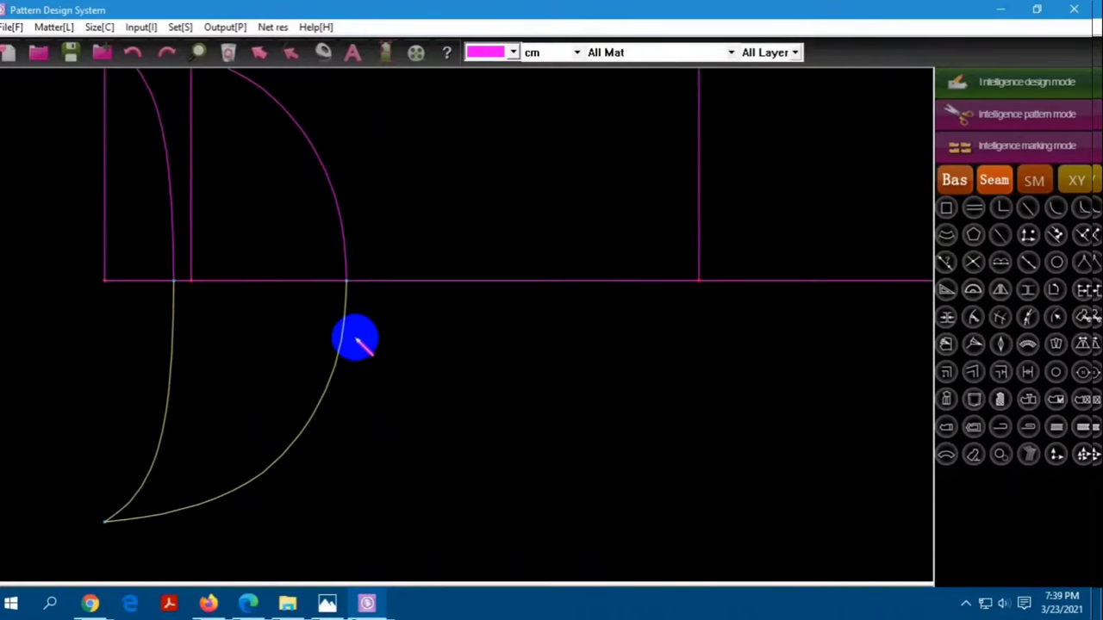
{"action": "scroll", "coordinate": [256, 335], "scroll_direction": "down", "scroll_amount": 2}
{"action": "scroll", "coordinate": [215, 305], "scroll_direction": "down", "scroll_amount": 2}
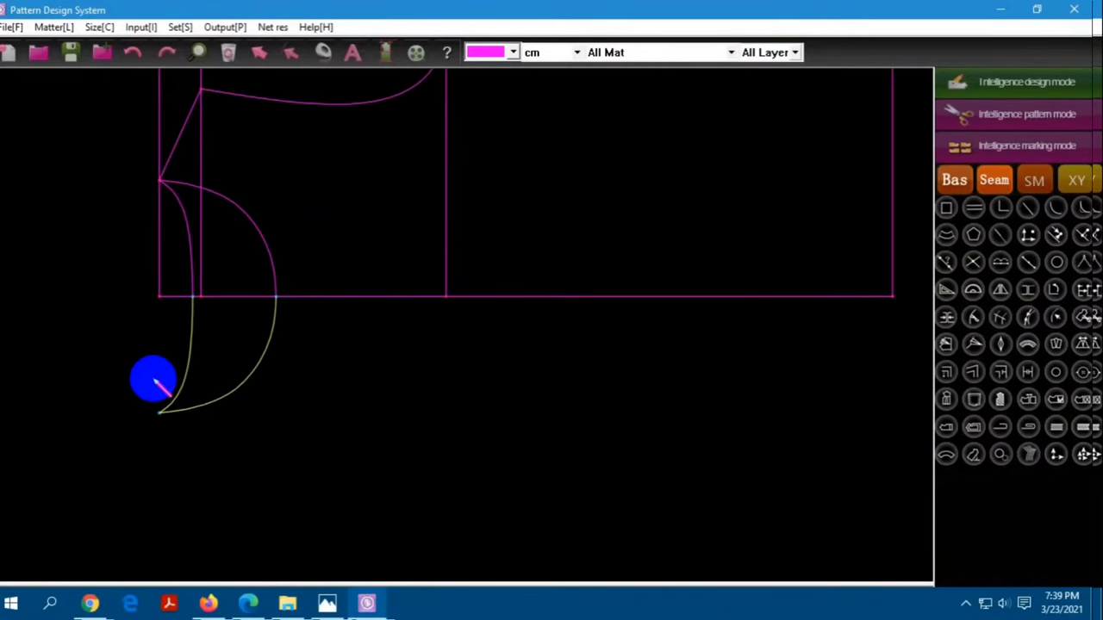
{"action": "right_click", "coordinate": [250, 469]}
Reshape the neckline curve at both ends and confirm its shape
{"action": "scroll", "coordinate": [224, 435], "scroll_direction": "down", "scroll_amount": 2}
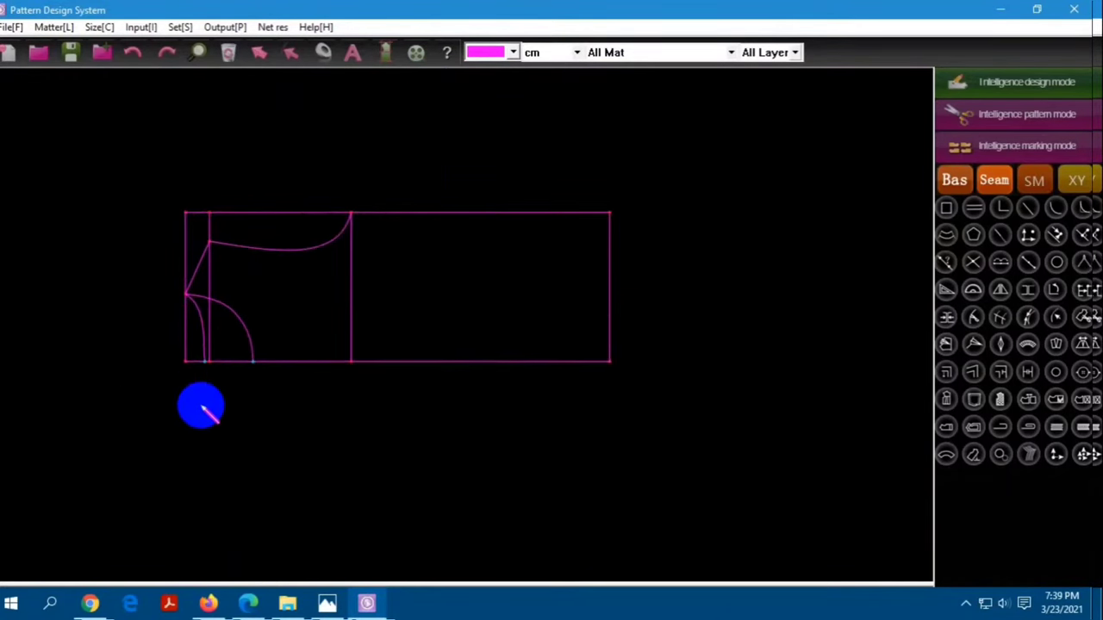
{"action": "scroll", "coordinate": [258, 285], "scroll_direction": "up", "scroll_amount": 1}
{"action": "scroll", "coordinate": [306, 297], "scroll_direction": "up", "scroll_amount": 2}
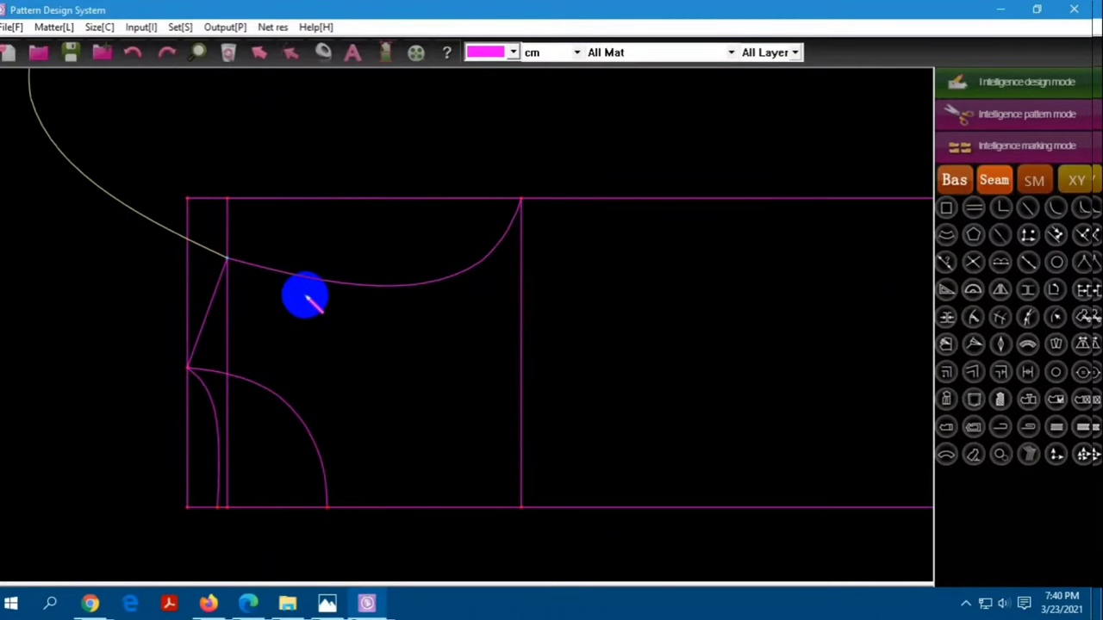
{"action": "scroll", "coordinate": [306, 284], "scroll_direction": "up", "scroll_amount": 1}
{"action": "left_click", "coordinate": [290, 280]}
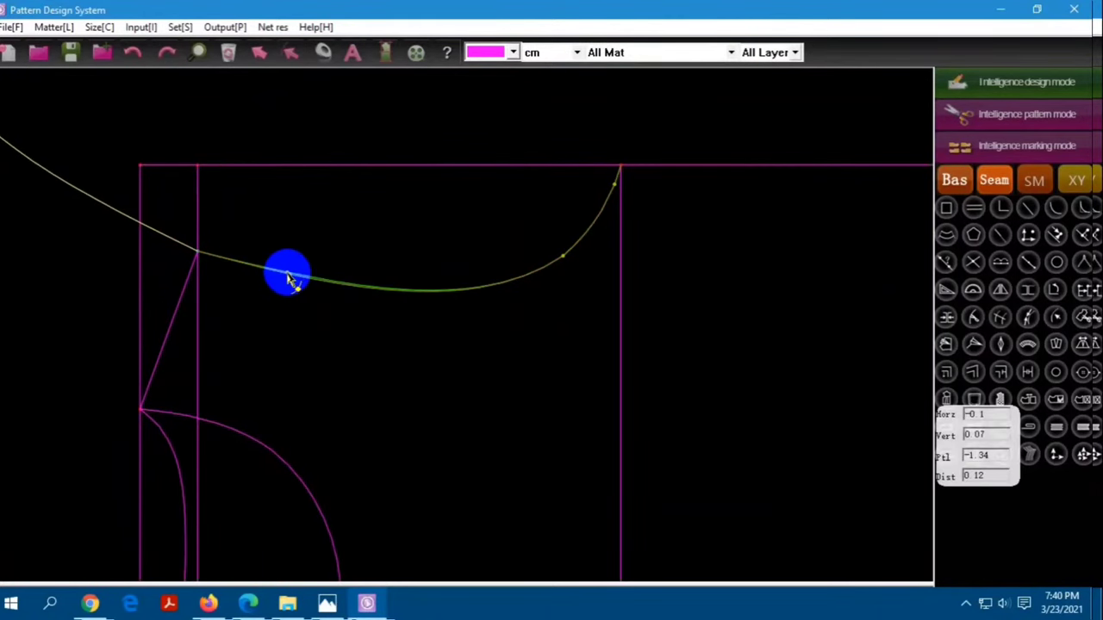
{"action": "scroll", "coordinate": [281, 313], "scroll_direction": "down", "scroll_amount": 2}
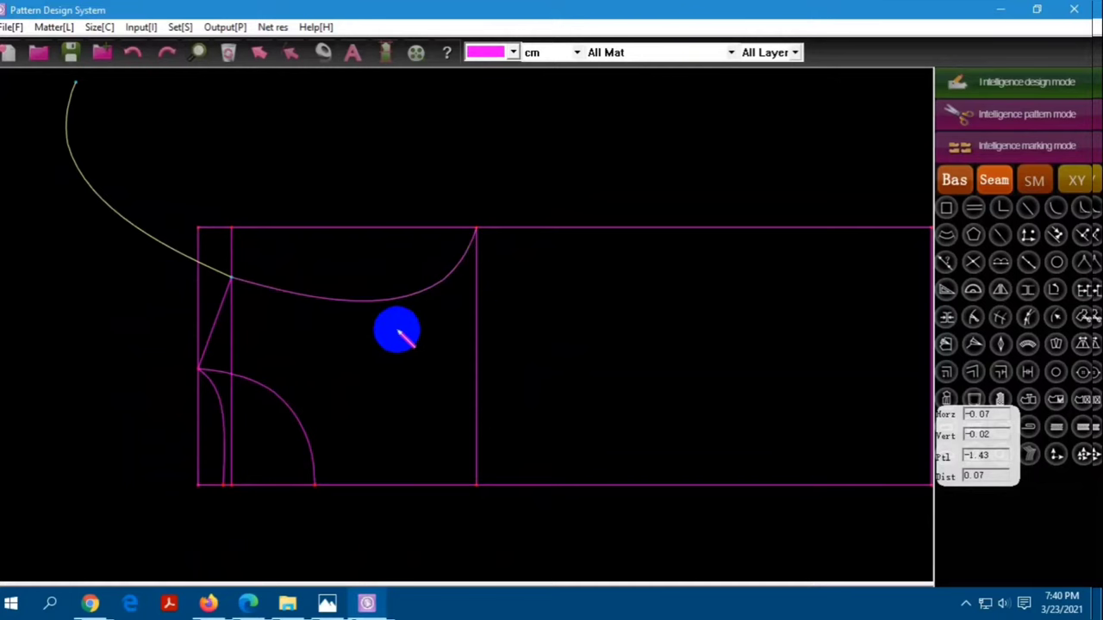
{"action": "right_click", "coordinate": [398, 330]}
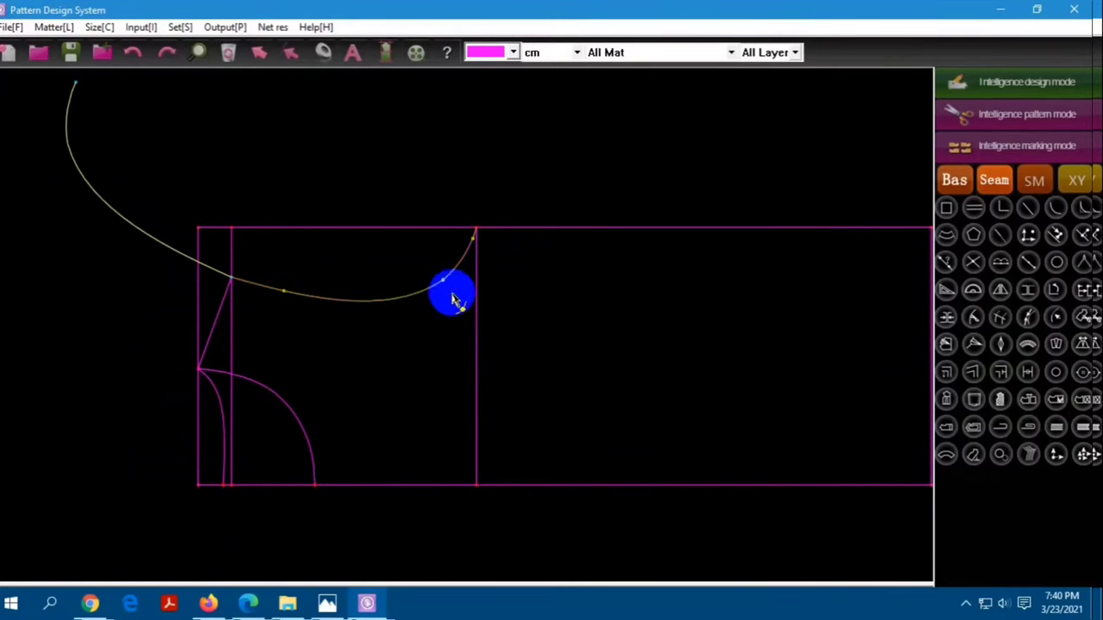
{"action": "scroll", "coordinate": [478, 231], "scroll_direction": "up", "scroll_amount": 1}
{"action": "scroll", "coordinate": [465, 231], "scroll_direction": "up", "scroll_amount": 1}
{"action": "left_click", "coordinate": [461, 242]}
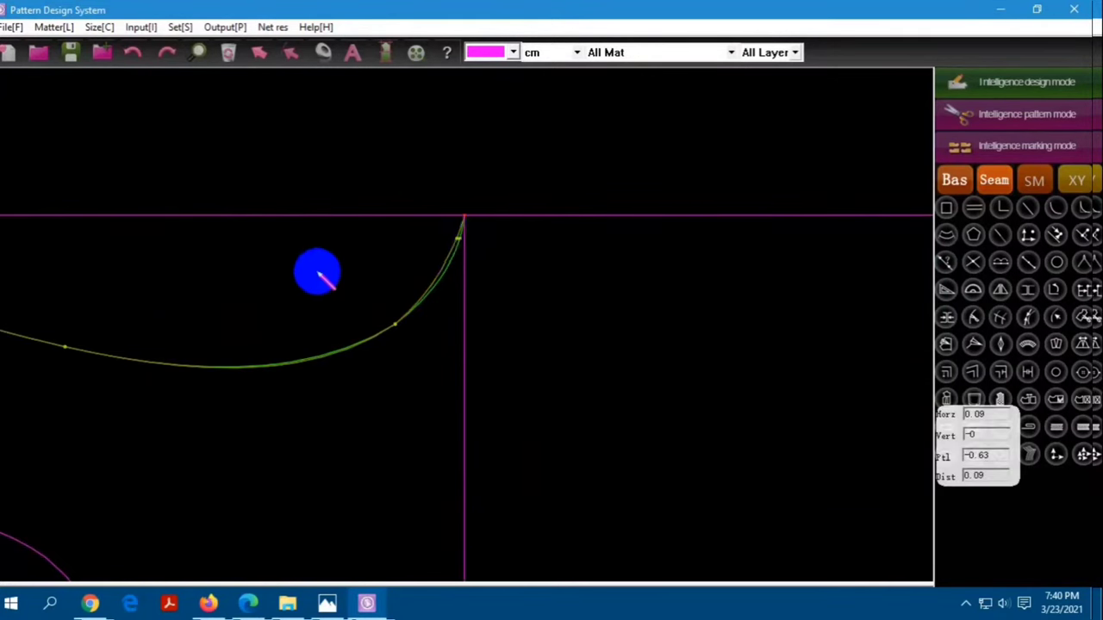
{"action": "right_click", "coordinate": [323, 280]}
Mirror the neckline curve across the top line so a copy loops above the top edge
{"action": "scroll", "coordinate": [534, 164], "scroll_direction": "down", "scroll_amount": 2}
{"action": "scroll", "coordinate": [408, 285], "scroll_direction": "down", "scroll_amount": 1}
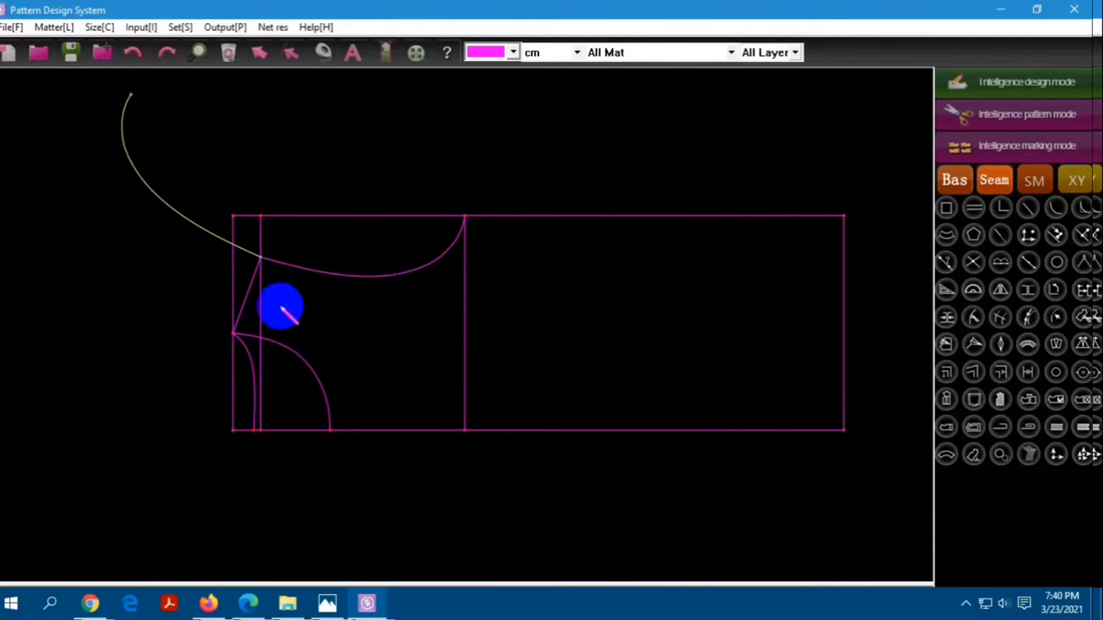
{"action": "left_click", "coordinate": [999, 289]}
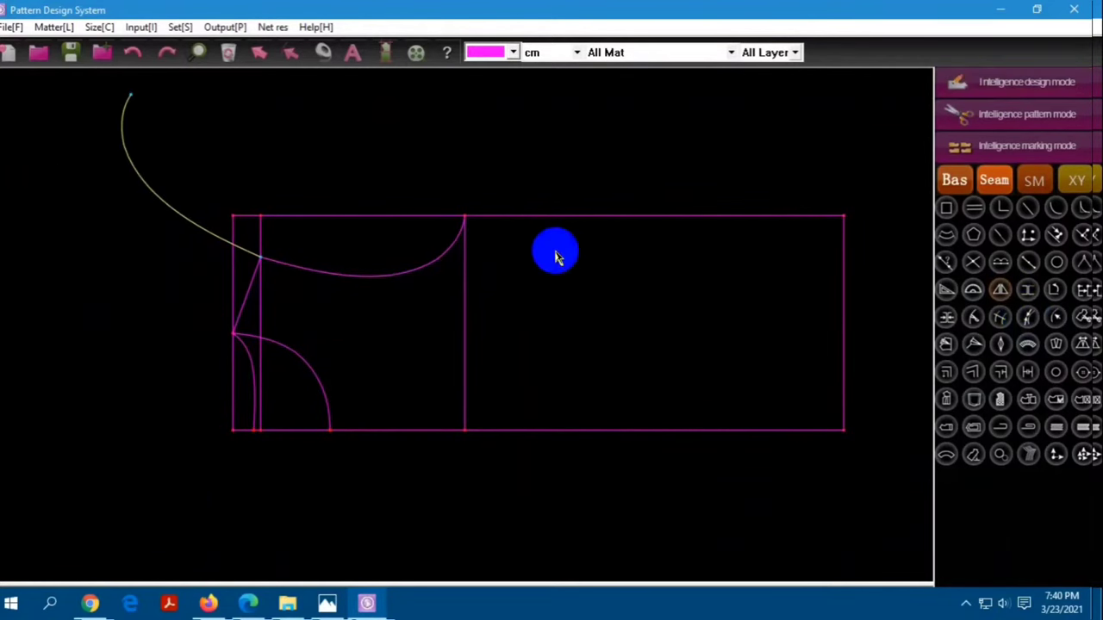
{"action": "left_click", "coordinate": [409, 278]}
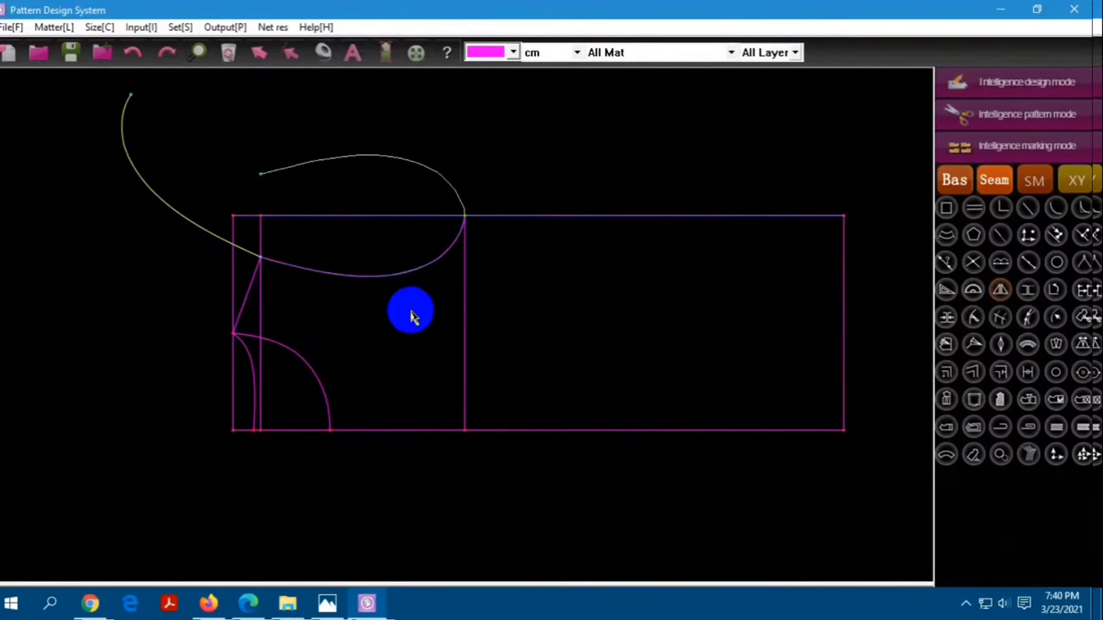
{"action": "scroll", "coordinate": [480, 229], "scroll_direction": "up", "scroll_amount": 3}
{"action": "scroll", "coordinate": [364, 238], "scroll_direction": "down", "scroll_amount": 2}
{"action": "scroll", "coordinate": [382, 306], "scroll_direction": "down", "scroll_amount": 1}
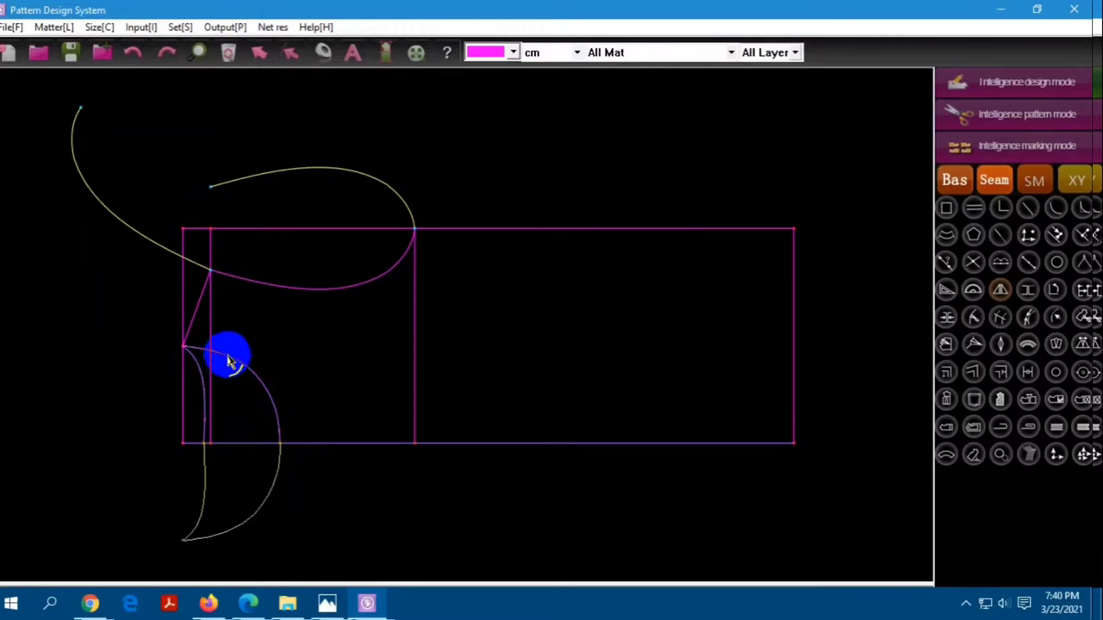
{"action": "scroll", "coordinate": [192, 450], "scroll_direction": "up", "scroll_amount": 1}
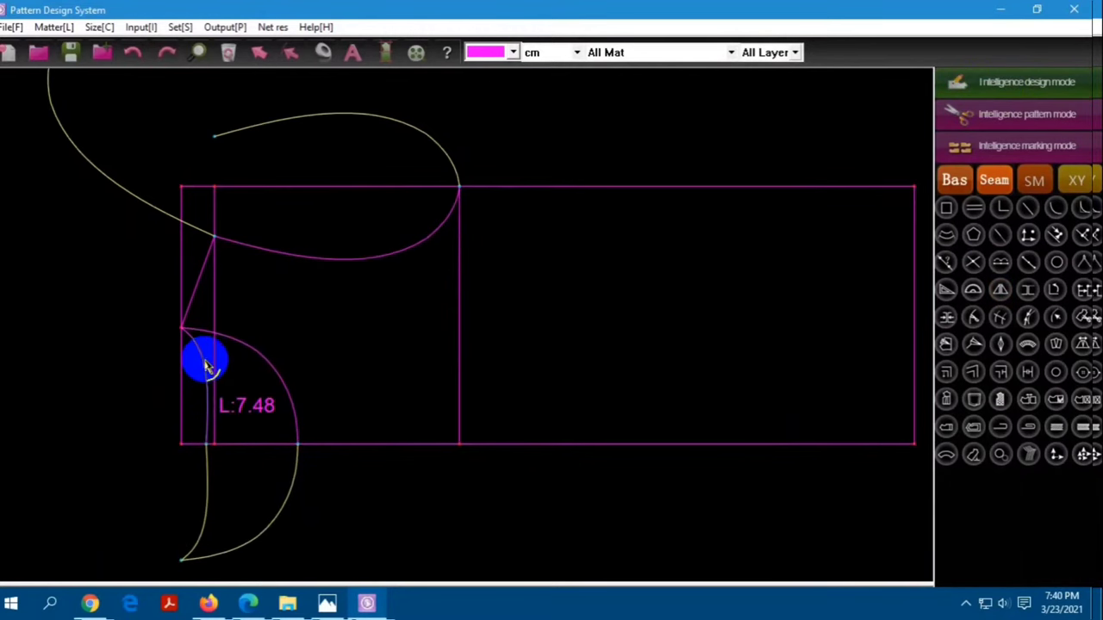
{"action": "scroll", "coordinate": [206, 368], "scroll_direction": "up", "scroll_amount": 2}
{"action": "left_click", "coordinate": [207, 398]}
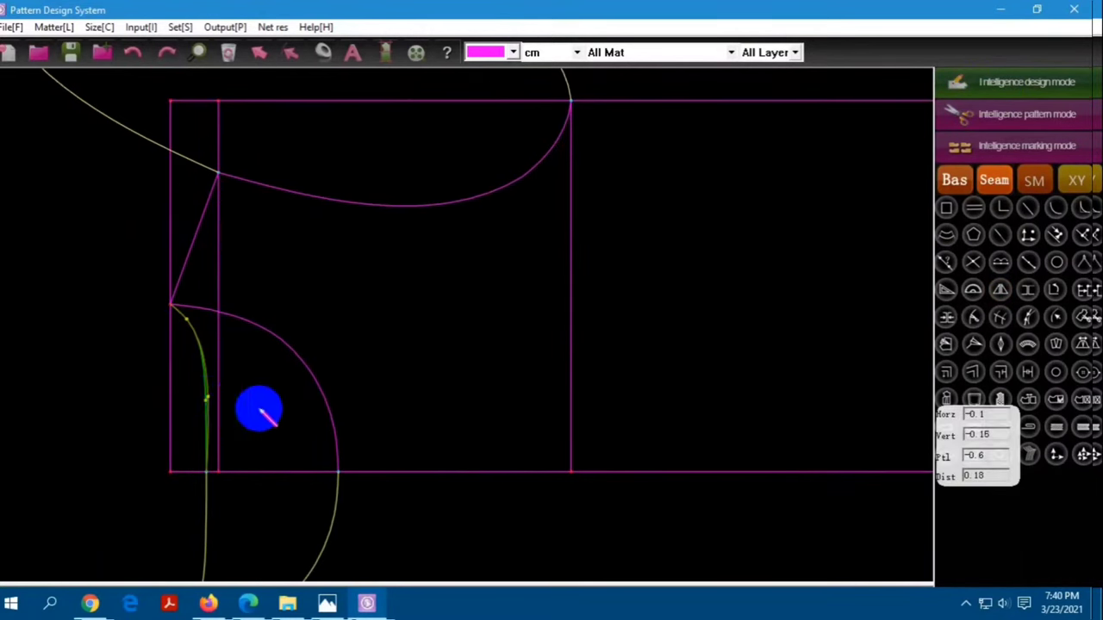
Select every line of the draft and delete the links between them
{"action": "right_click", "coordinate": [258, 412]}
{"action": "scroll", "coordinate": [244, 354], "scroll_direction": "down", "scroll_amount": 3}
{"action": "scroll", "coordinate": [244, 353], "scroll_direction": "down", "scroll_amount": 1}
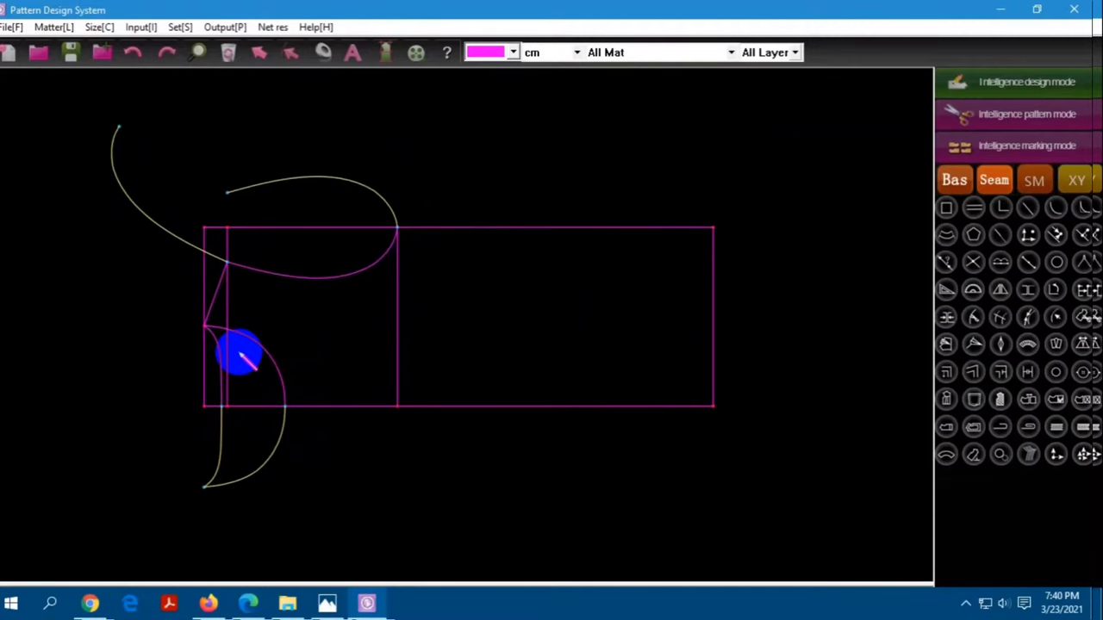
{"action": "scroll", "coordinate": [244, 355], "scroll_direction": "down", "scroll_amount": 2}
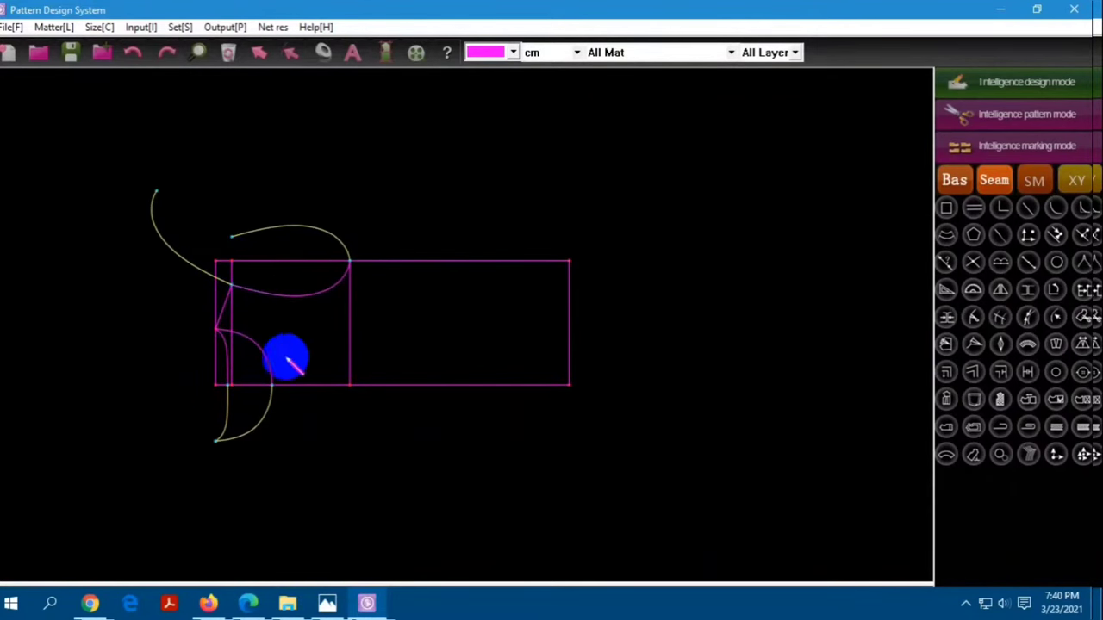
{"action": "right_click_drag", "start_coordinate": [96, 157], "coordinate": [651, 524]}
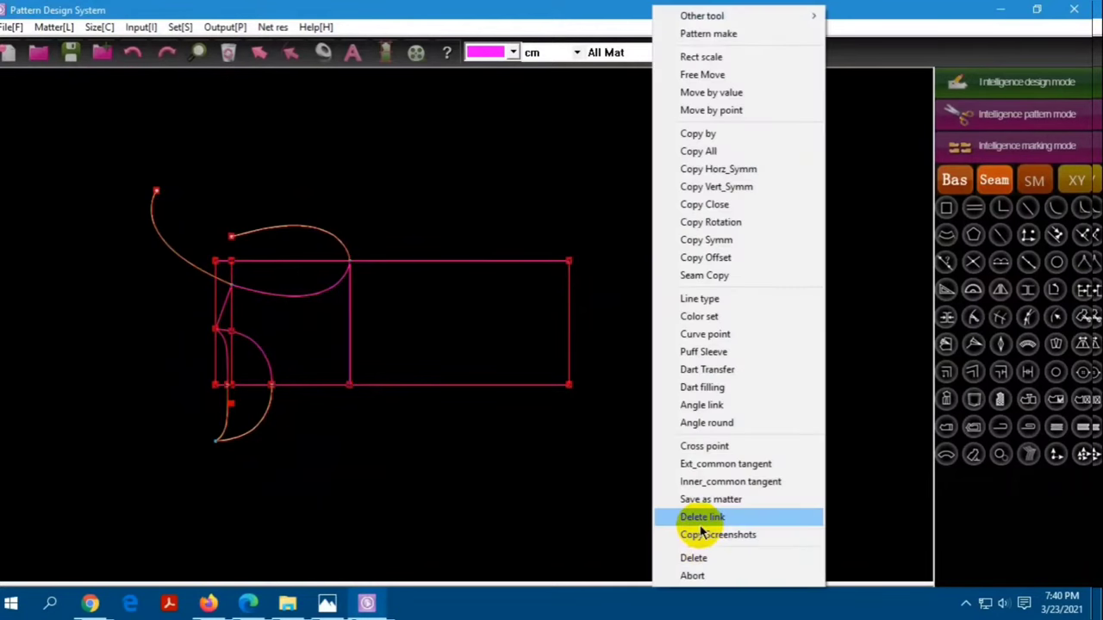
{"action": "left_click", "coordinate": [700, 520]}
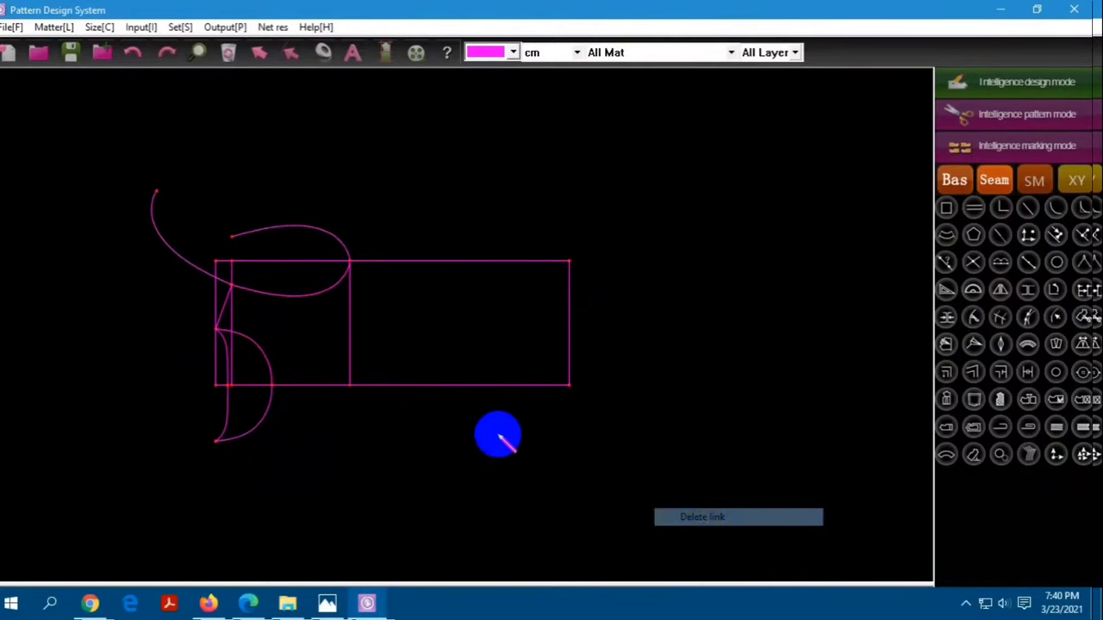
Trim the overhanging upper curve and the curve part below the rectangle at its edges
{"action": "left_click_drag", "start_coordinate": [148, 172], "coordinate": [293, 249]}
{"action": "left_click", "coordinate": [290, 246]}
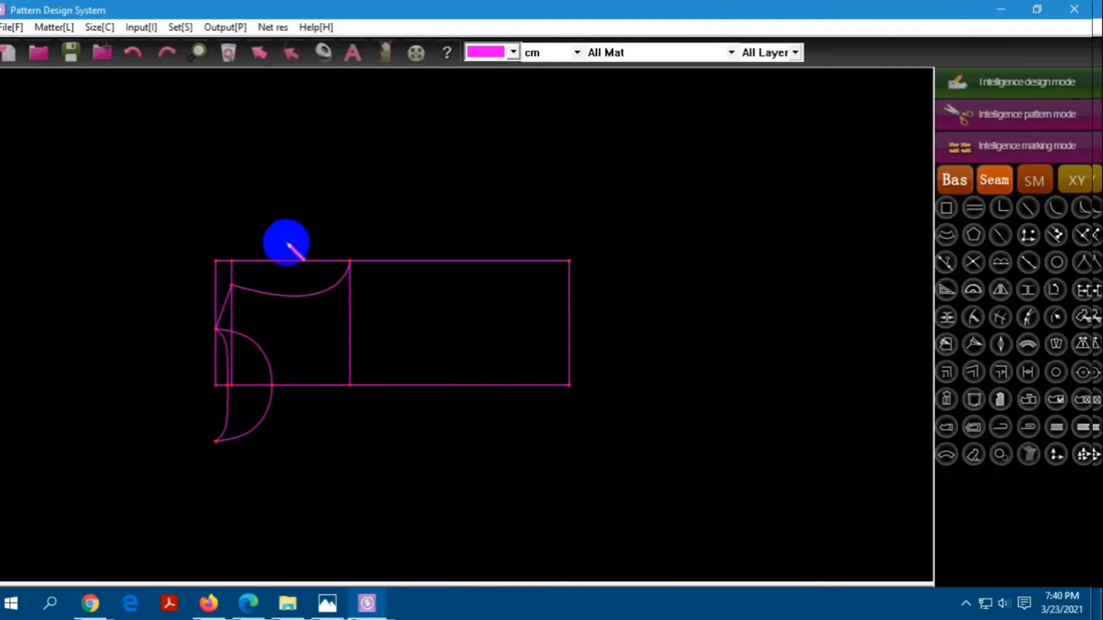
{"action": "left_click", "coordinate": [242, 431]}
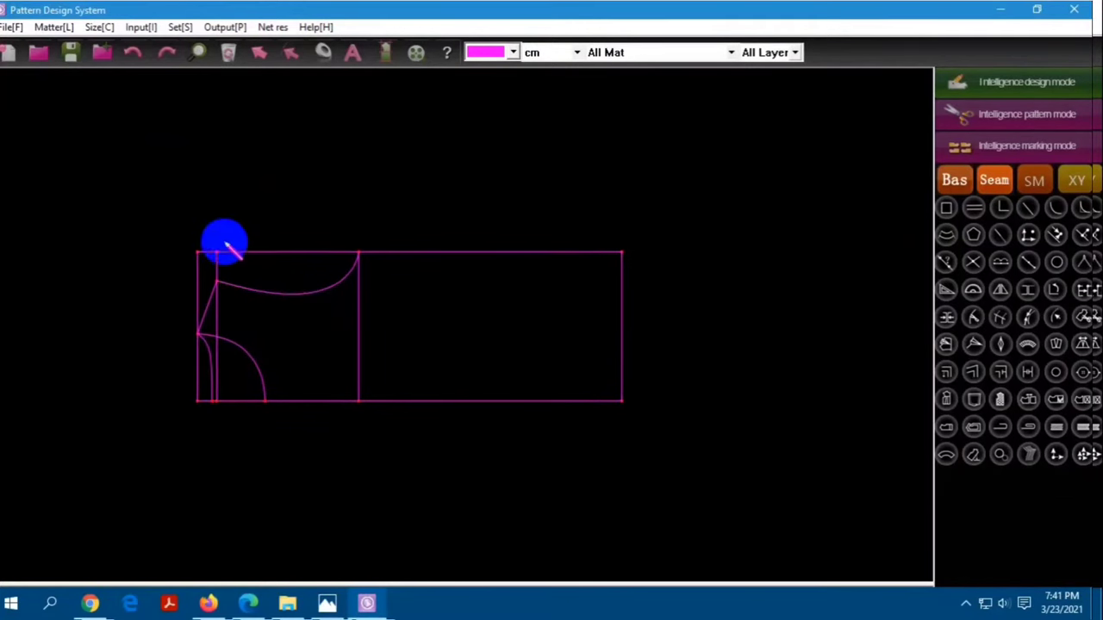
Save the pattern on the Desktop as 1235.boke
{"action": "left_click", "coordinate": [70, 52]}
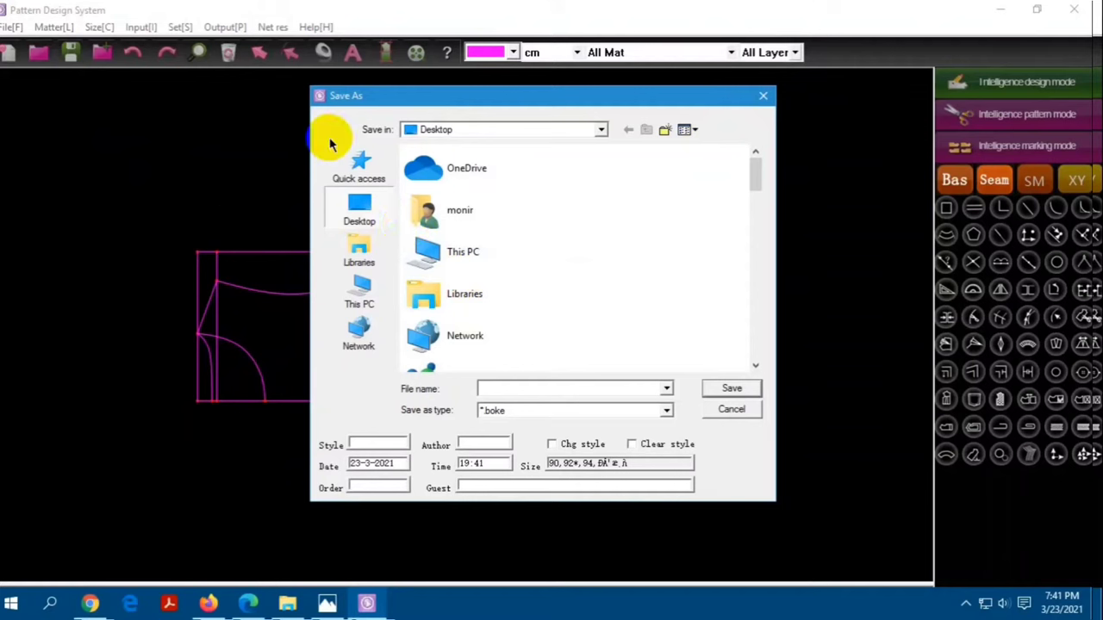
{"action": "left_click", "coordinate": [502, 390]}
{"action": "type", "text": "1"}
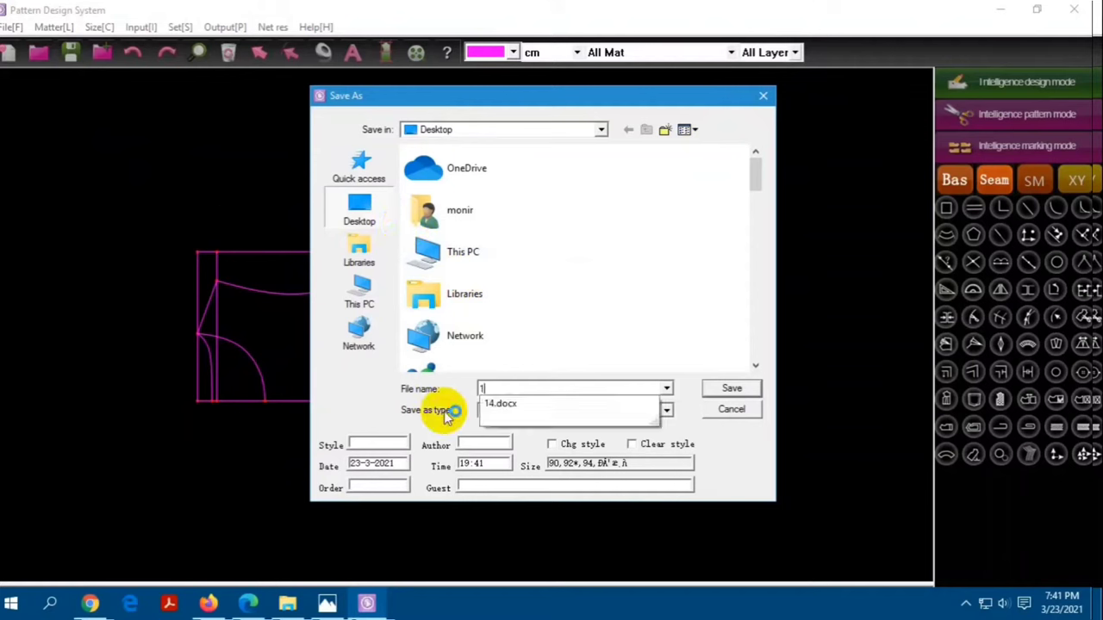
{"action": "type", "text": "235"}
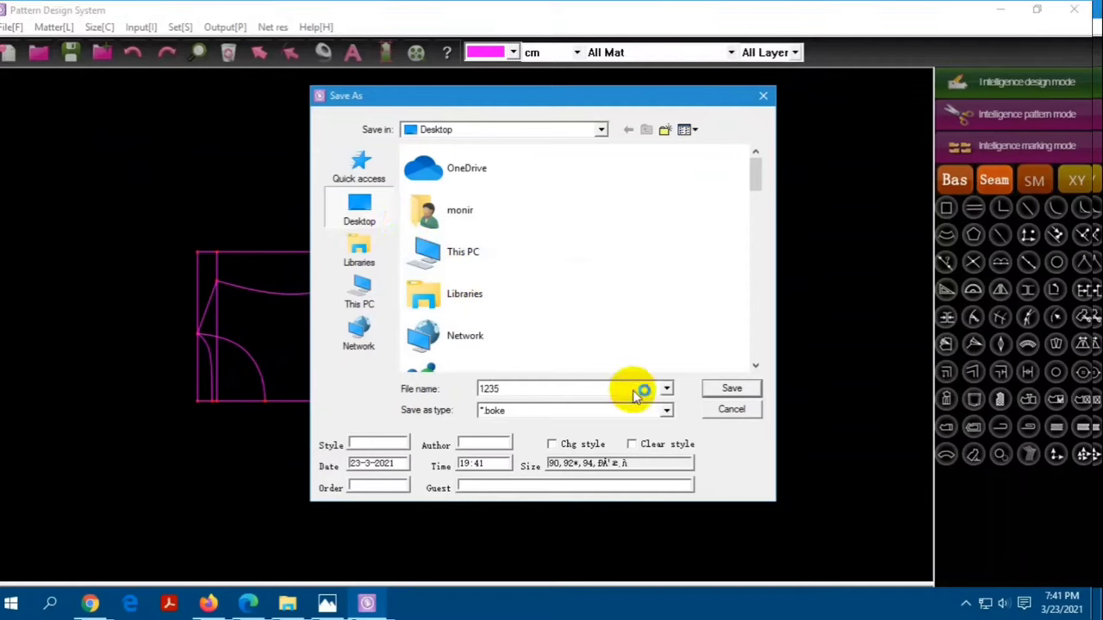
{"action": "left_click", "coordinate": [715, 389]}
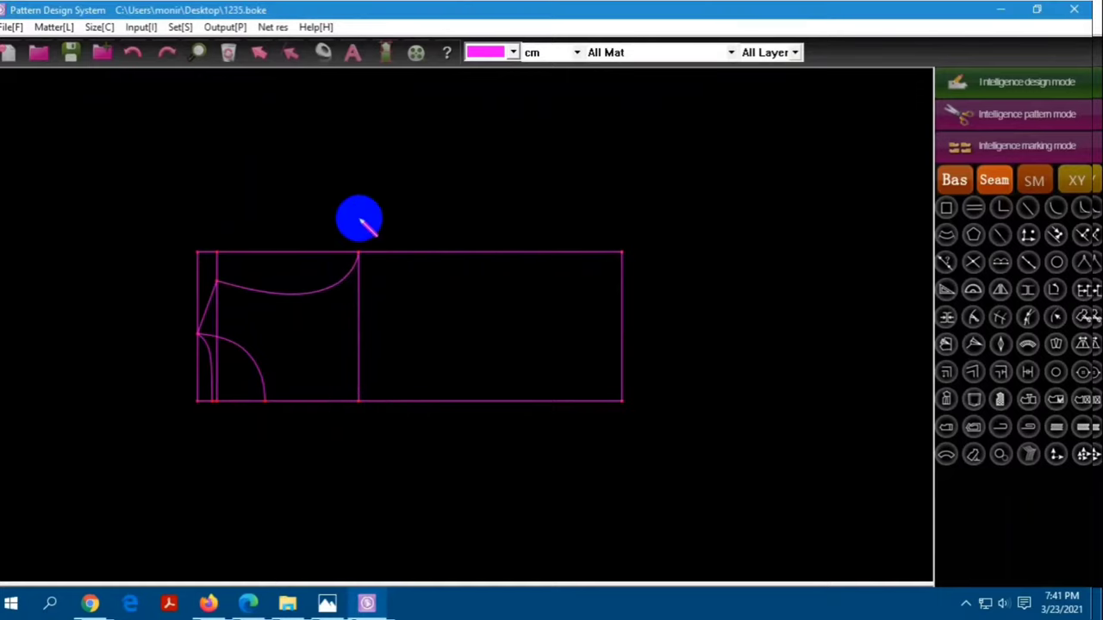
{"action": "left_click", "coordinate": [99, 27]}
Delete the fourth, 94 and 90 size columns and rename the remaining column 110
{"action": "right_click", "coordinate": [457, 128]}
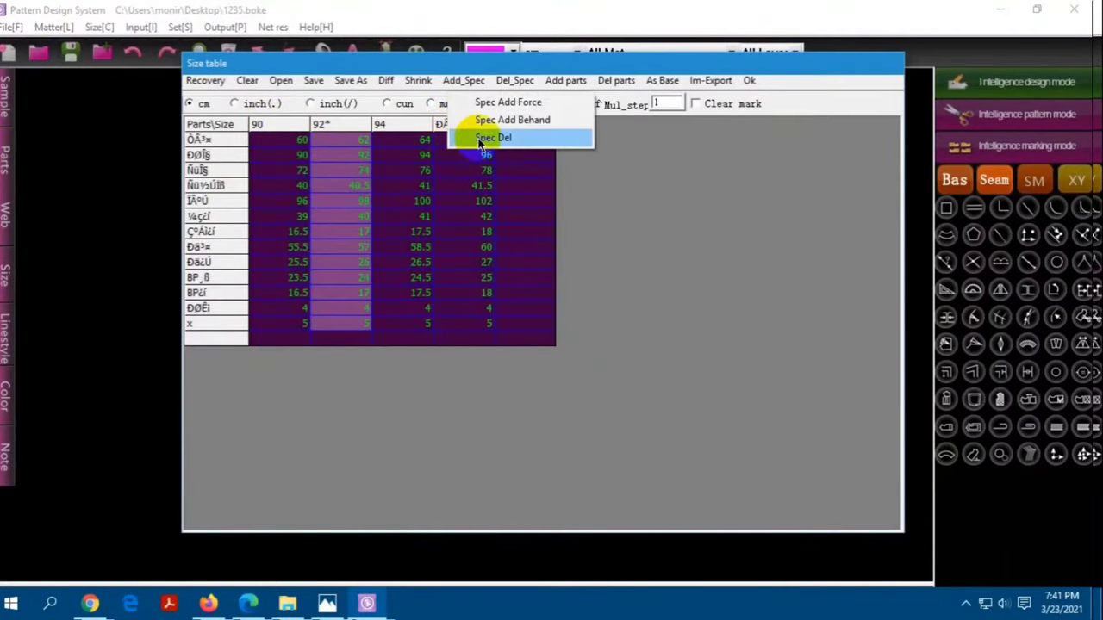
{"action": "left_click", "coordinate": [491, 135]}
{"action": "right_click", "coordinate": [407, 124]}
{"action": "left_click", "coordinate": [455, 135]}
{"action": "right_click", "coordinate": [287, 135]}
{"action": "left_click", "coordinate": [297, 143]}
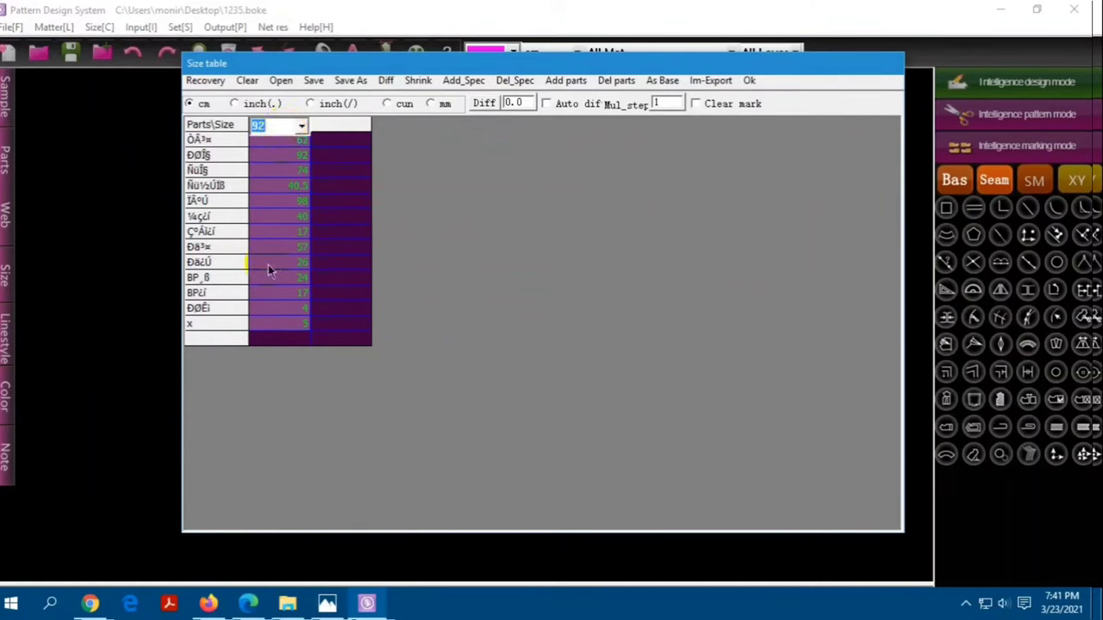
{"action": "type", "text": "1"}
{"action": "type", "text": "10"}
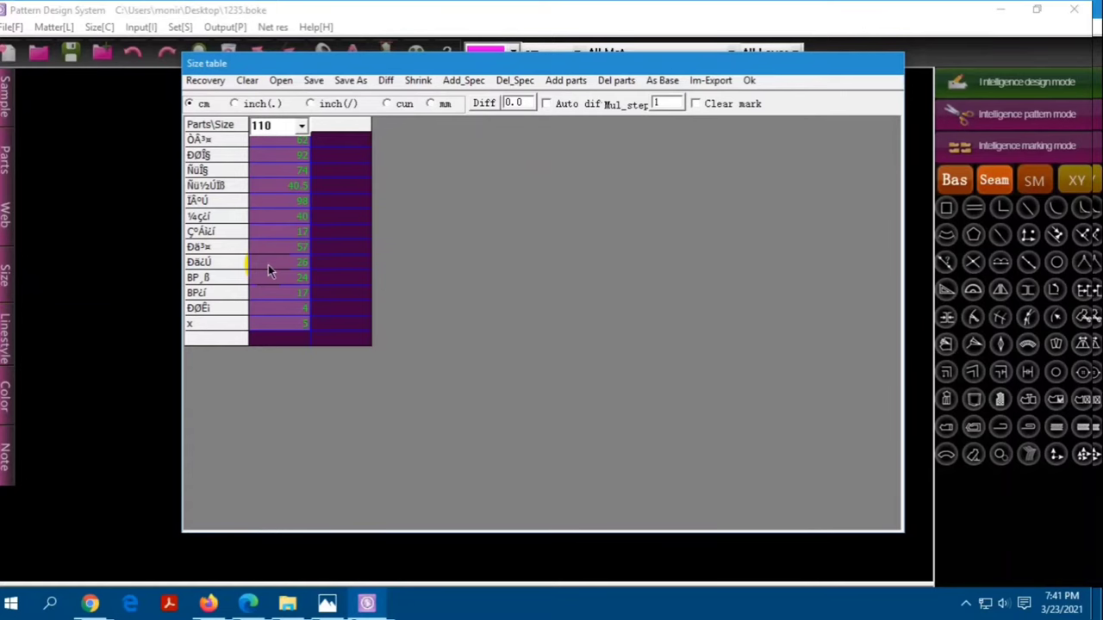
Apply the size table changes and save 1235.boke again, reopening the file from the desktop
{"action": "left_click", "coordinate": [748, 80]}
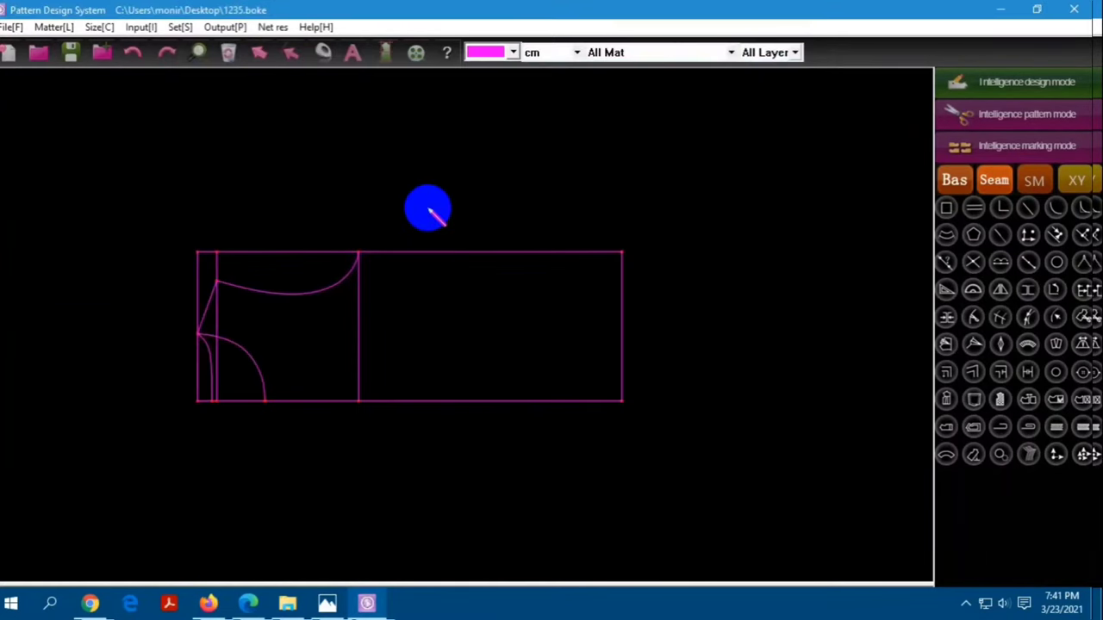
{"action": "left_click", "coordinate": [71, 52]}
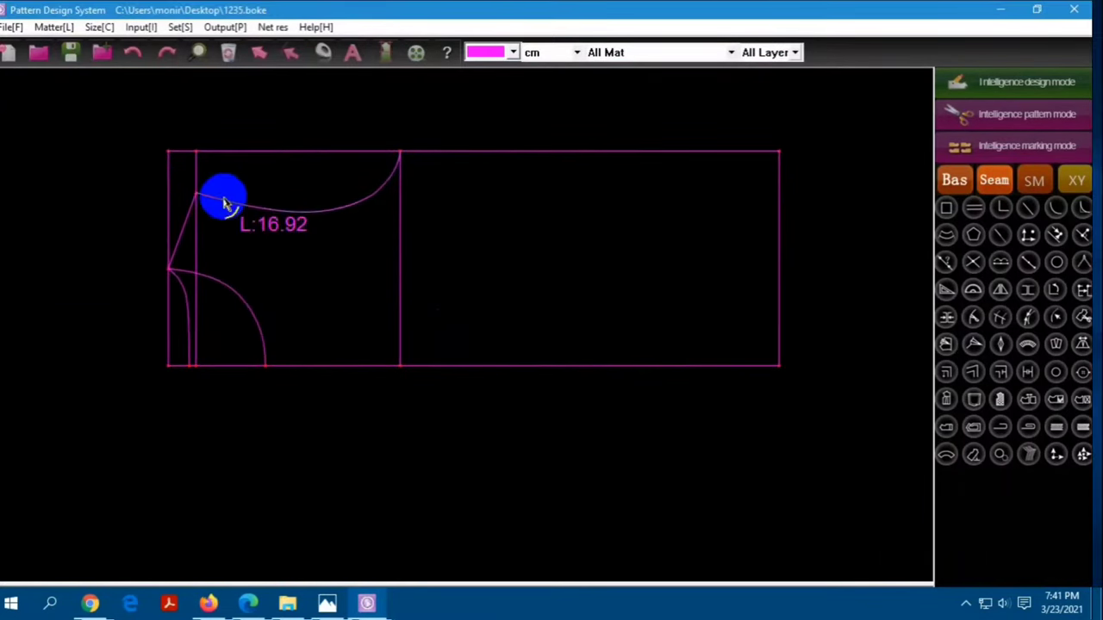
{"action": "left_click", "coordinate": [997, 9]}
{"action": "double_click", "coordinate": [143, 254]}
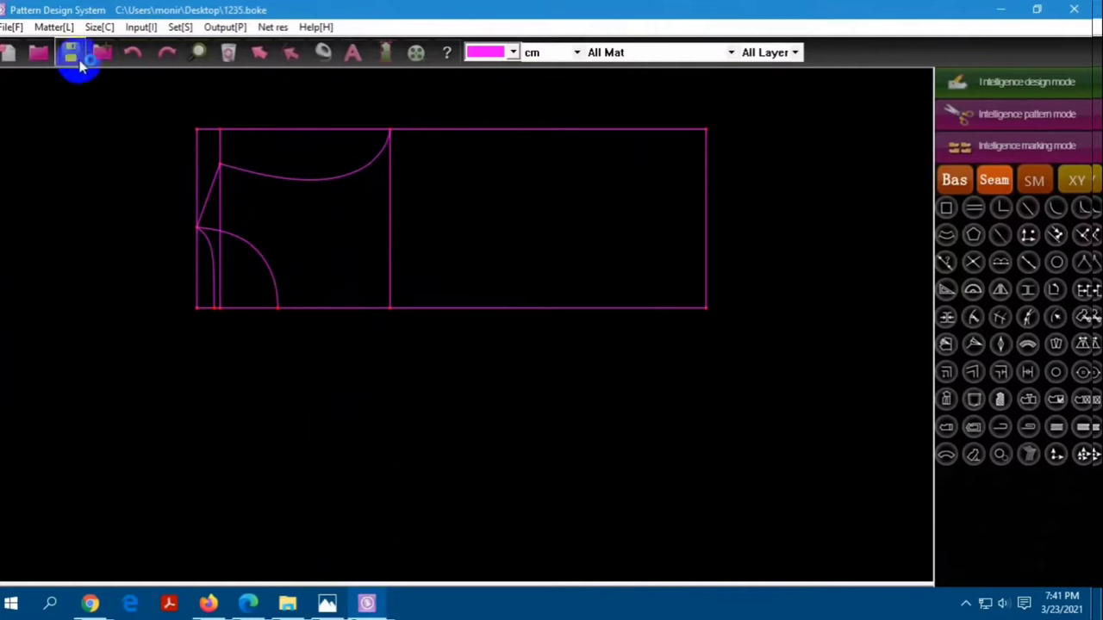
{"action": "left_click", "coordinate": [71, 52]}
{"action": "scroll", "coordinate": [267, 286], "scroll_direction": "down", "scroll_amount": 1}
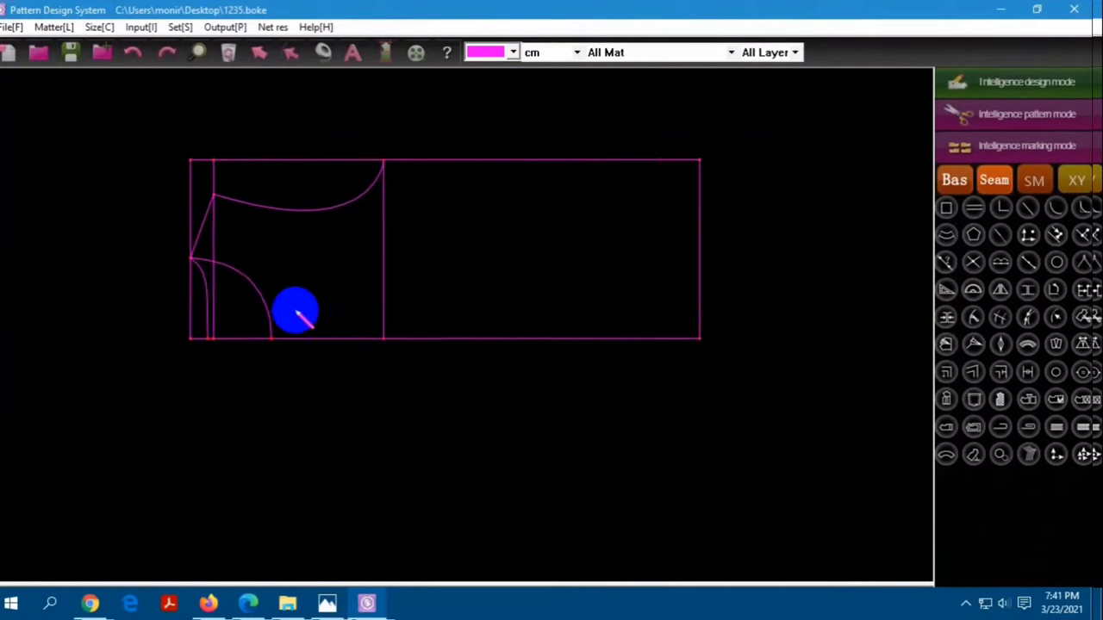
{"action": "scroll", "coordinate": [295, 310], "scroll_direction": "up", "scroll_amount": 1}
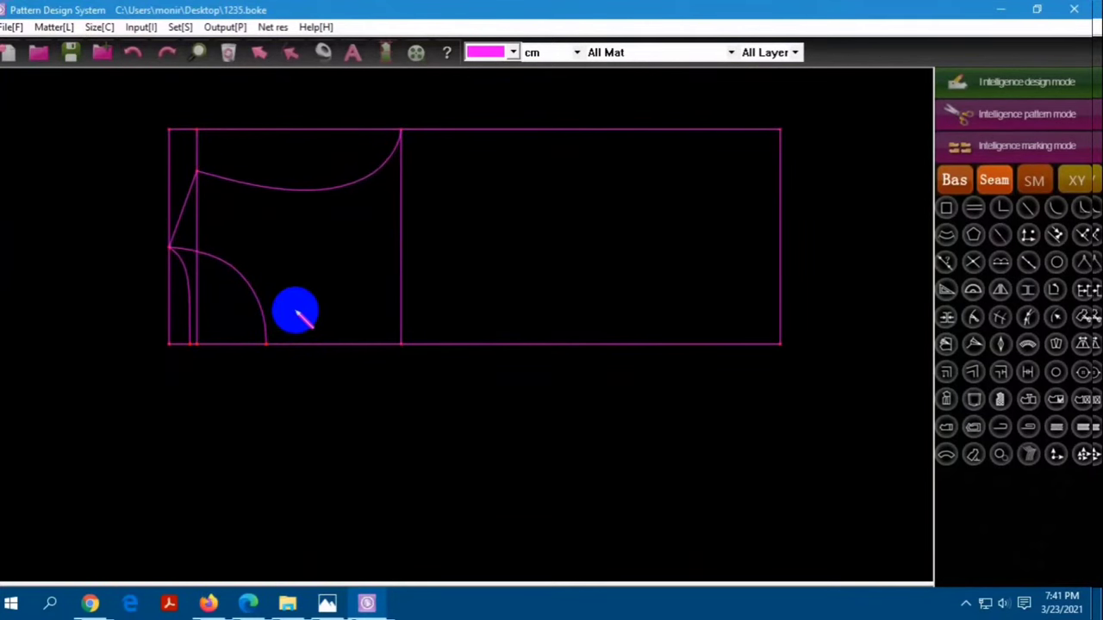
{"action": "scroll", "coordinate": [291, 306], "scroll_direction": "down", "scroll_amount": 2}
{"action": "scroll", "coordinate": [296, 288], "scroll_direction": "up", "scroll_amount": 3}
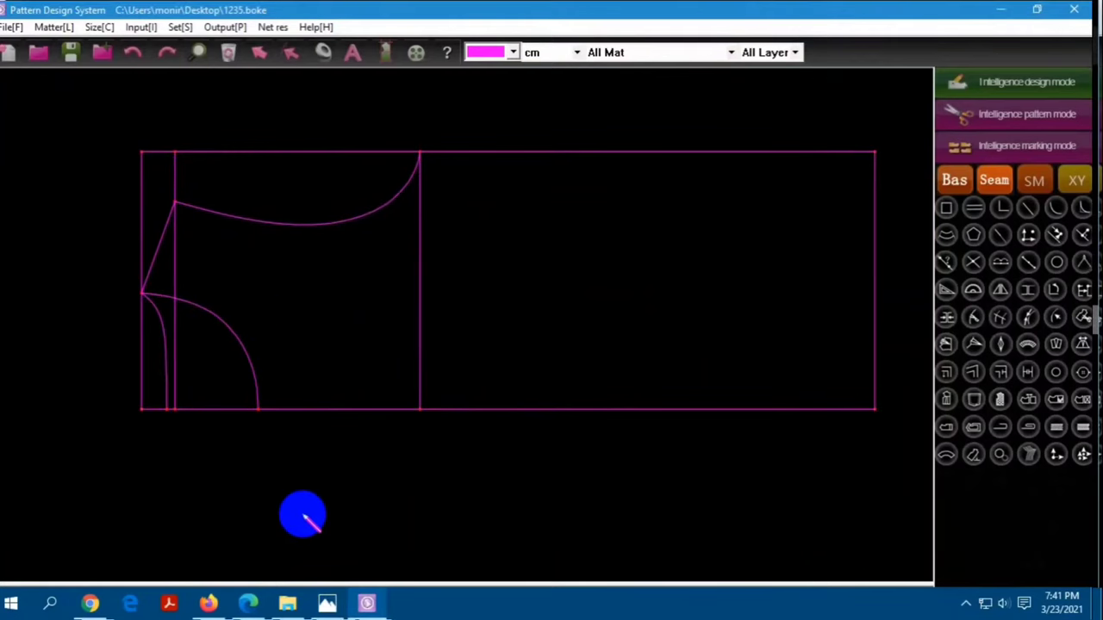
Show the children's T-shirt spec sheet in Photos to read its size 110 measurements
{"action": "left_click", "coordinate": [337, 608]}
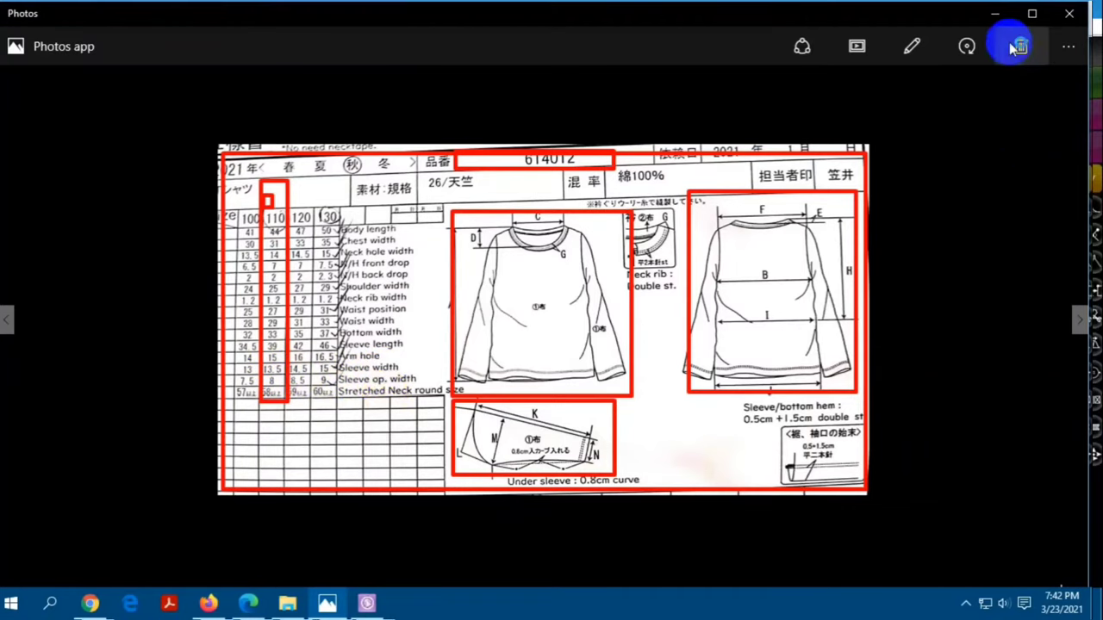
{"action": "left_click", "coordinate": [998, 14]}
{"action": "scroll", "coordinate": [419, 249], "scroll_direction": "down", "scroll_amount": 2}
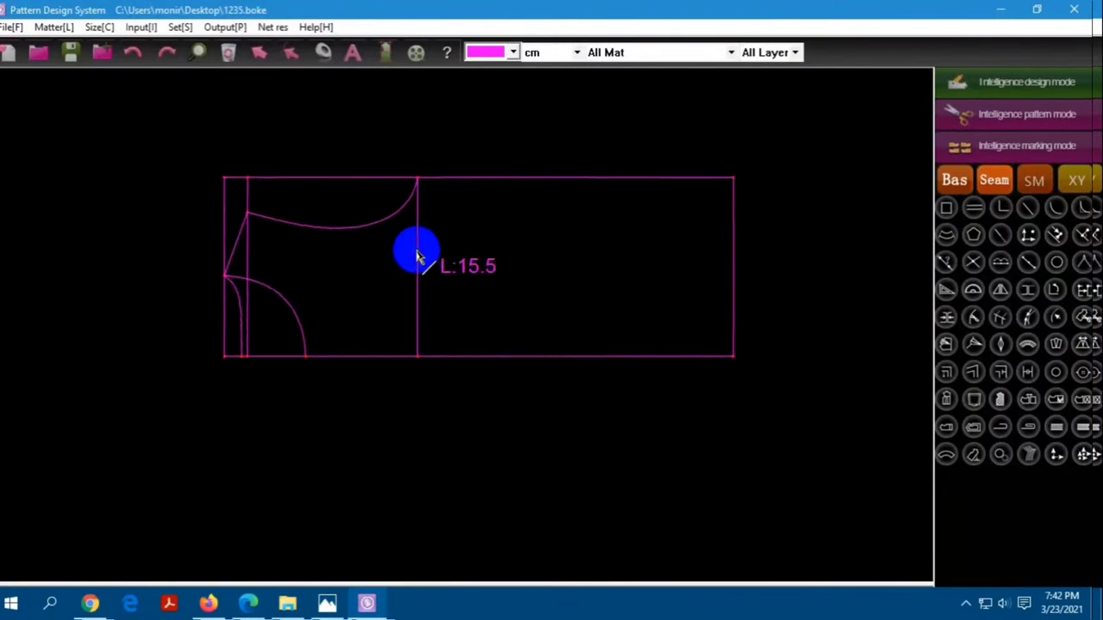
{"action": "scroll", "coordinate": [419, 241], "scroll_direction": "down", "scroll_amount": 2}
{"action": "scroll", "coordinate": [382, 215], "scroll_direction": "down", "scroll_amount": 1}
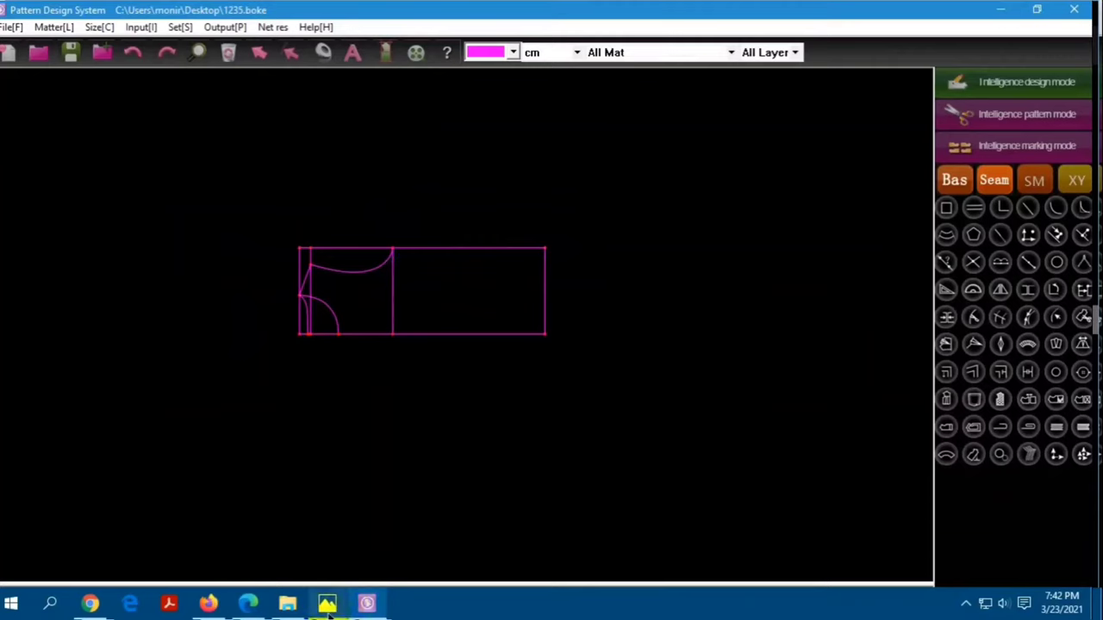
{"action": "left_click", "coordinate": [326, 603]}
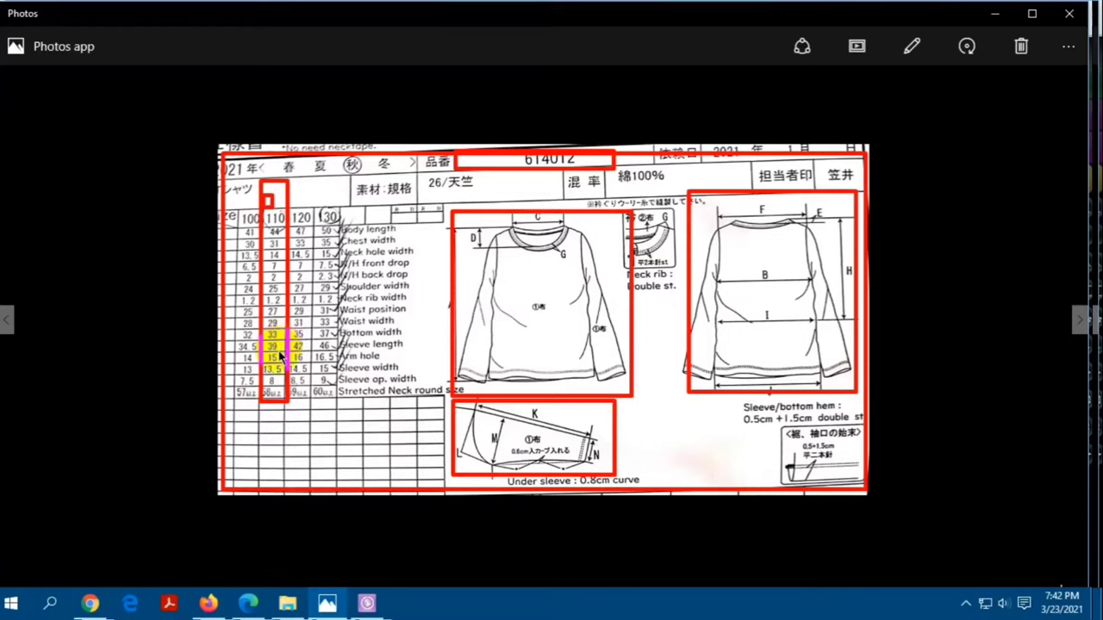
Draw a 39 × 13.5 cm rectangle above the body draft as the sleeve base
{"action": "left_click", "coordinate": [1000, 19]}
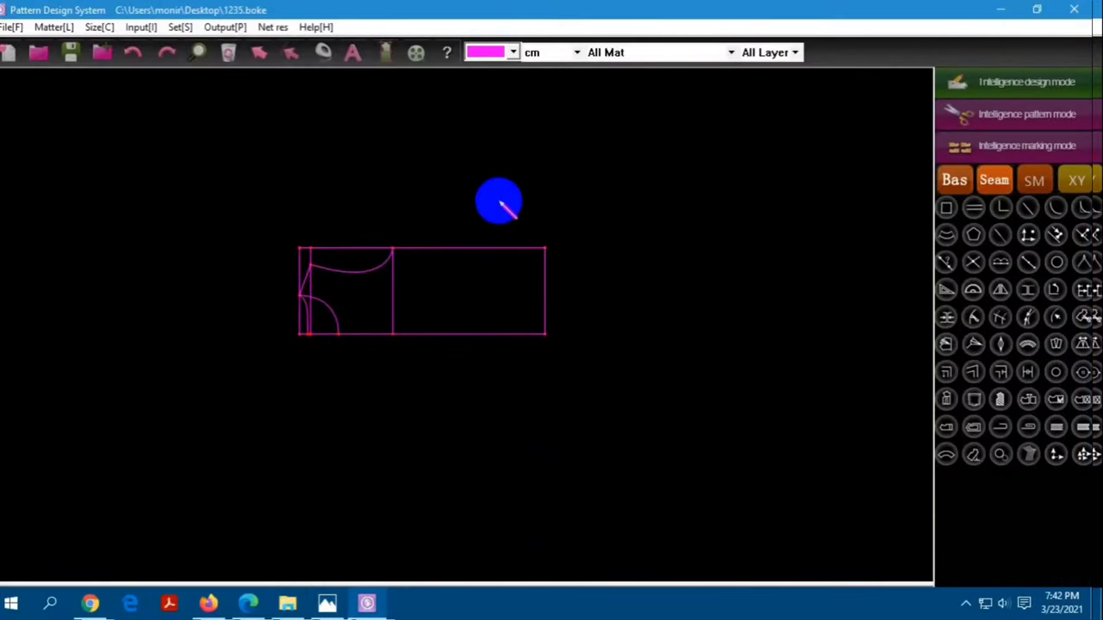
{"action": "scroll", "coordinate": [413, 305], "scroll_direction": "up", "scroll_amount": 1}
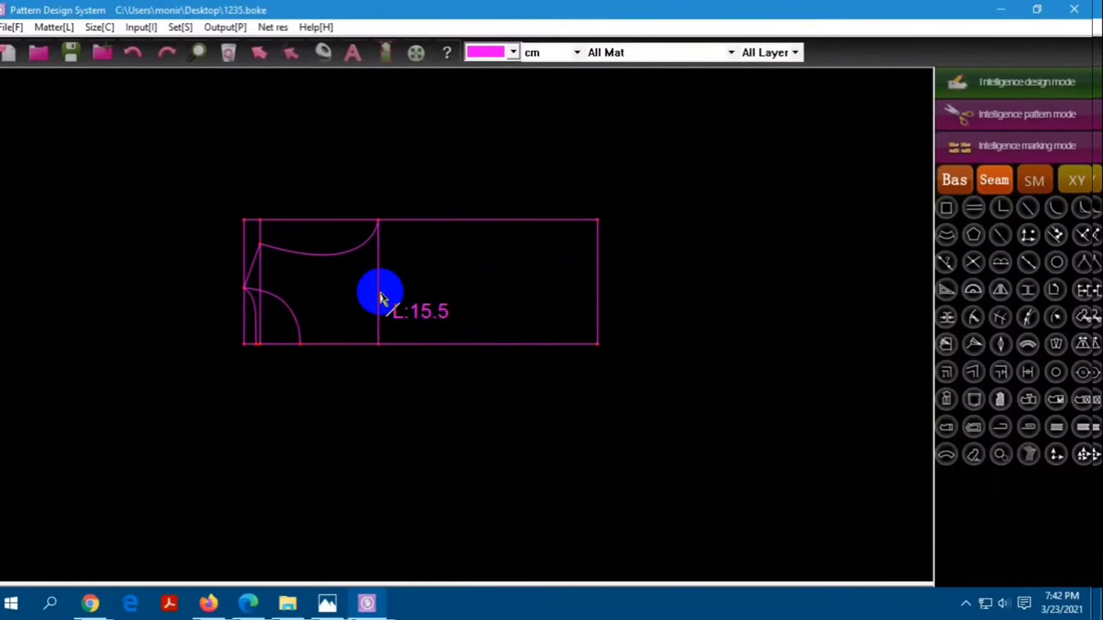
{"action": "scroll", "coordinate": [331, 464], "scroll_direction": "down", "scroll_amount": 1}
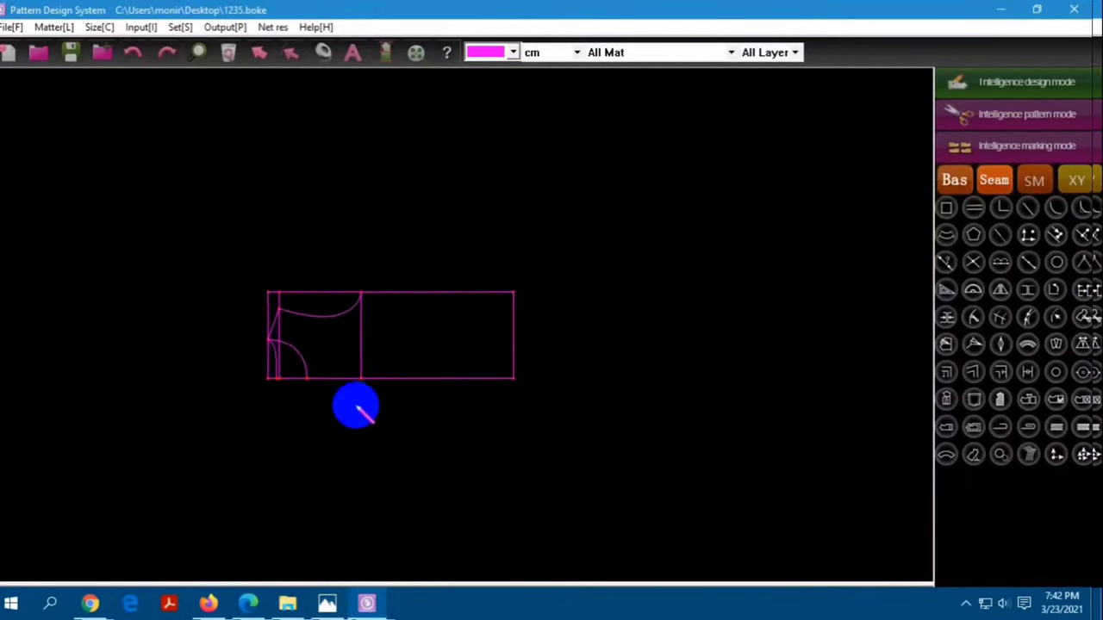
{"action": "scroll", "coordinate": [357, 408], "scroll_direction": "down", "scroll_amount": 1}
{"action": "left_click", "coordinate": [288, 193]}
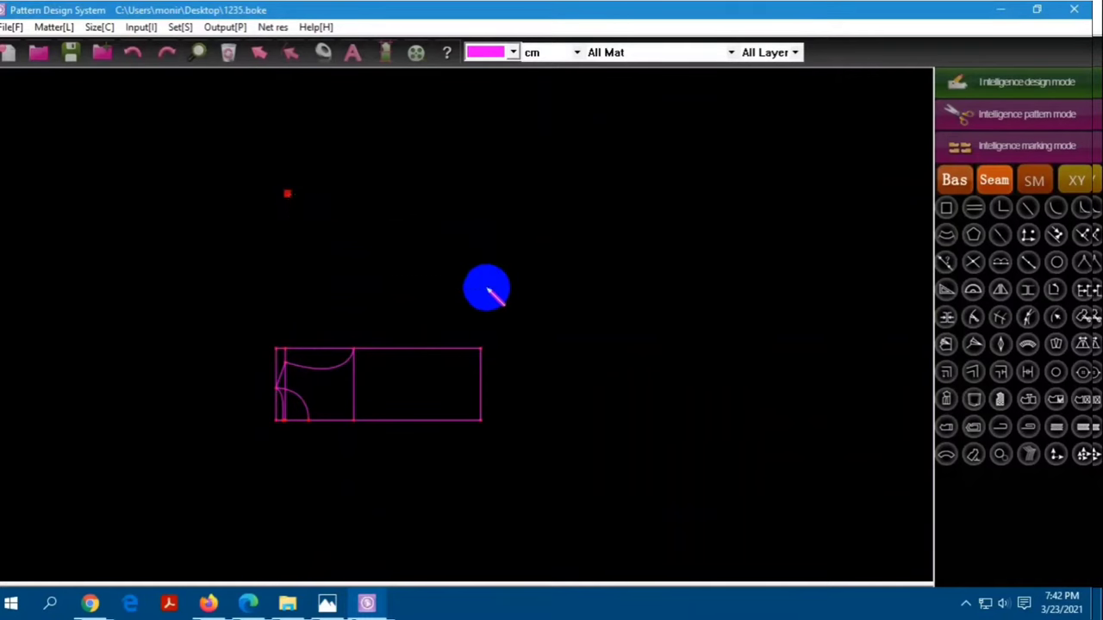
{"action": "left_click", "coordinate": [487, 288]}
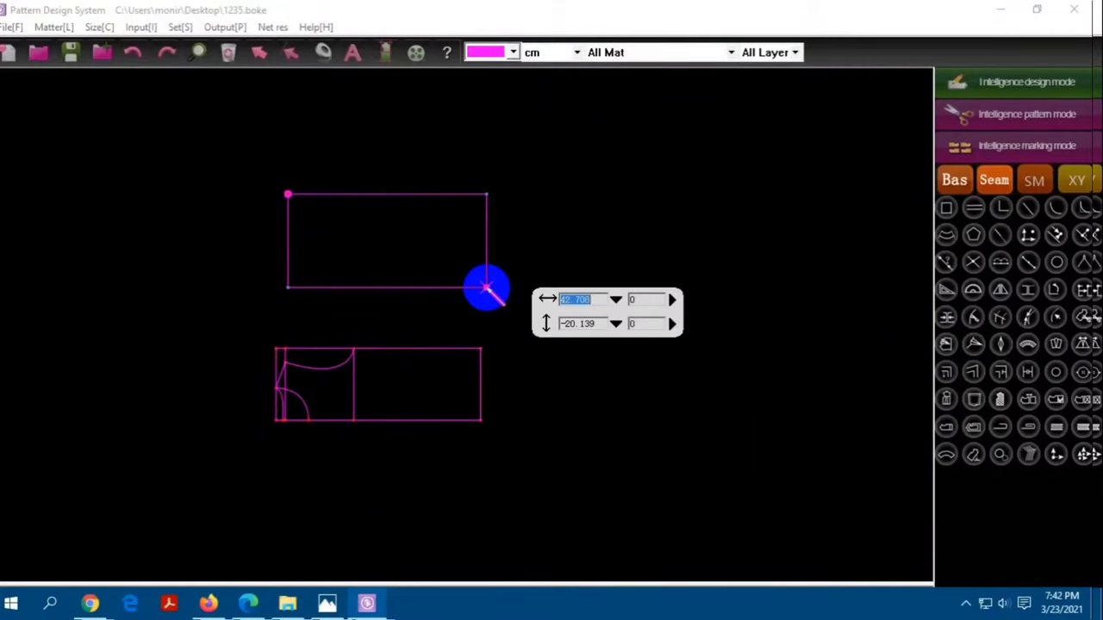
{"action": "type", "text": "39"}
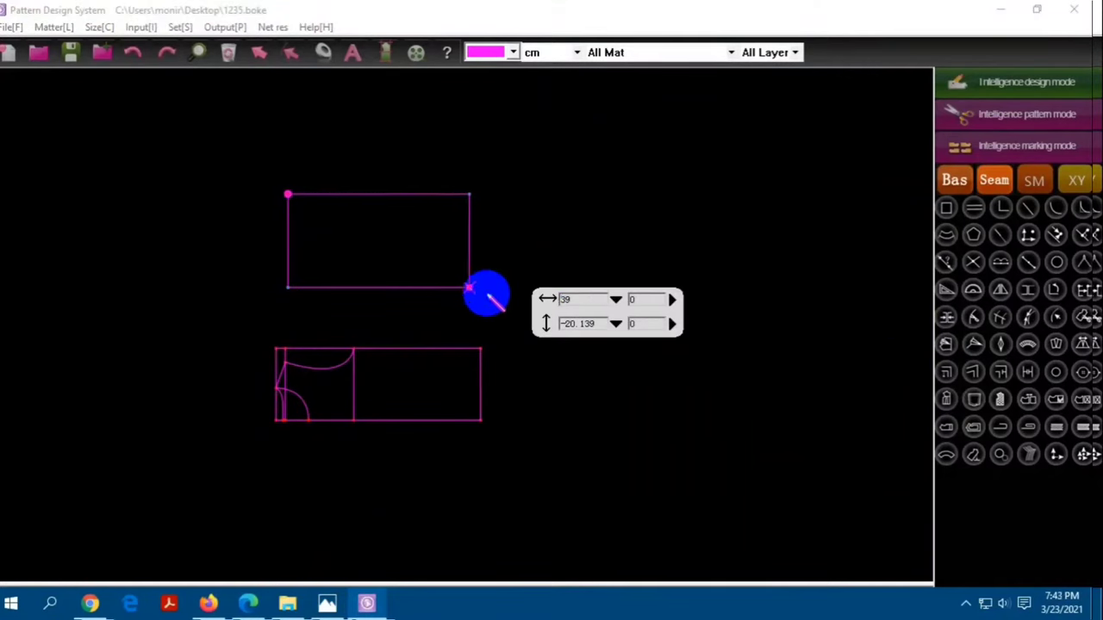
{"action": "left_click_drag", "start_coordinate": [593, 325], "coordinate": [572, 344]}
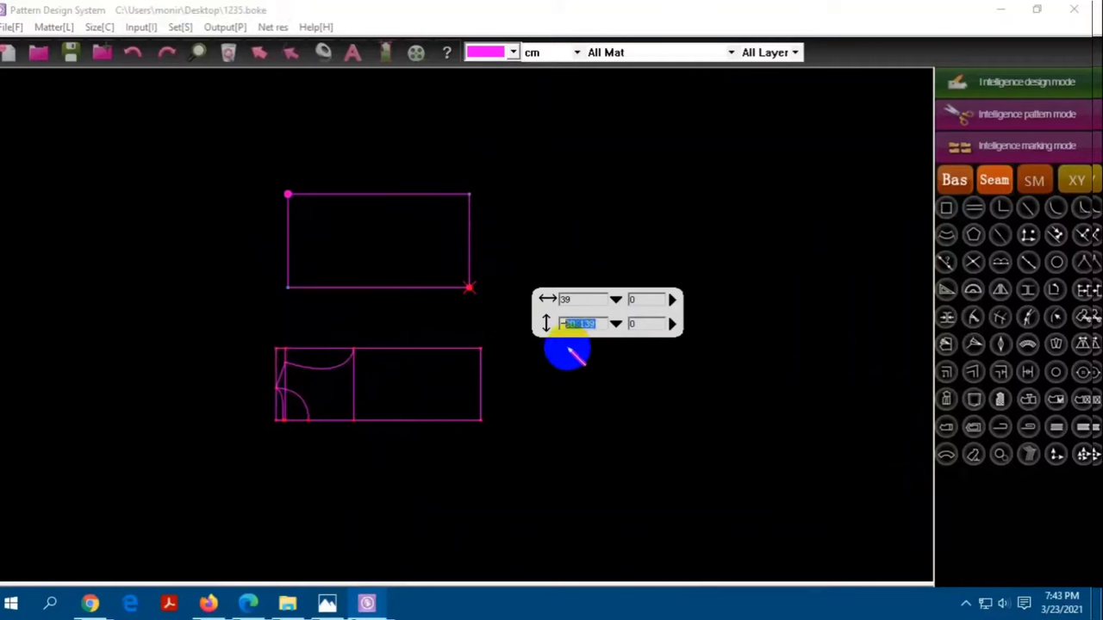
{"action": "type", "text": "-13.5"}
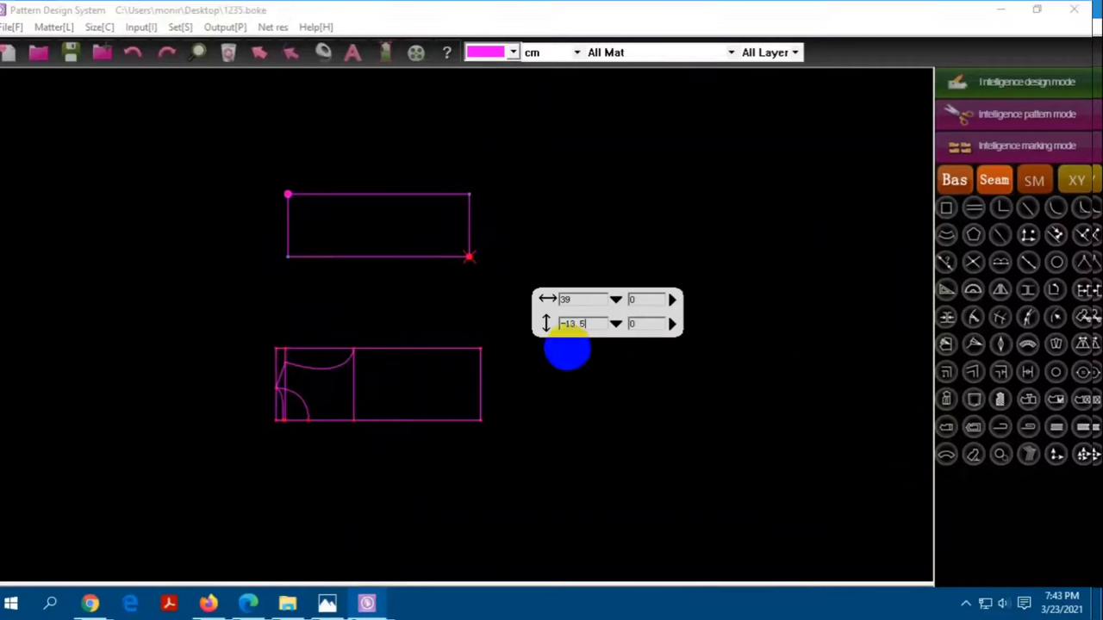
{"action": "key", "text": "Return"}
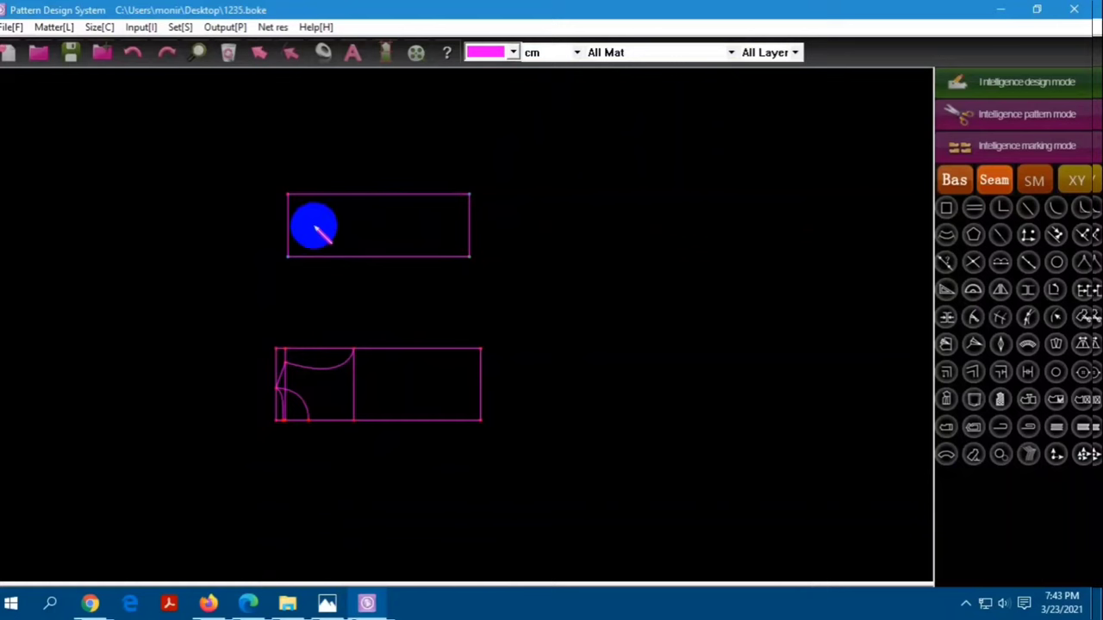
Place a point 8 cm along the rectangle's top edge and another on its right edge
{"action": "left_click", "coordinate": [322, 215]}
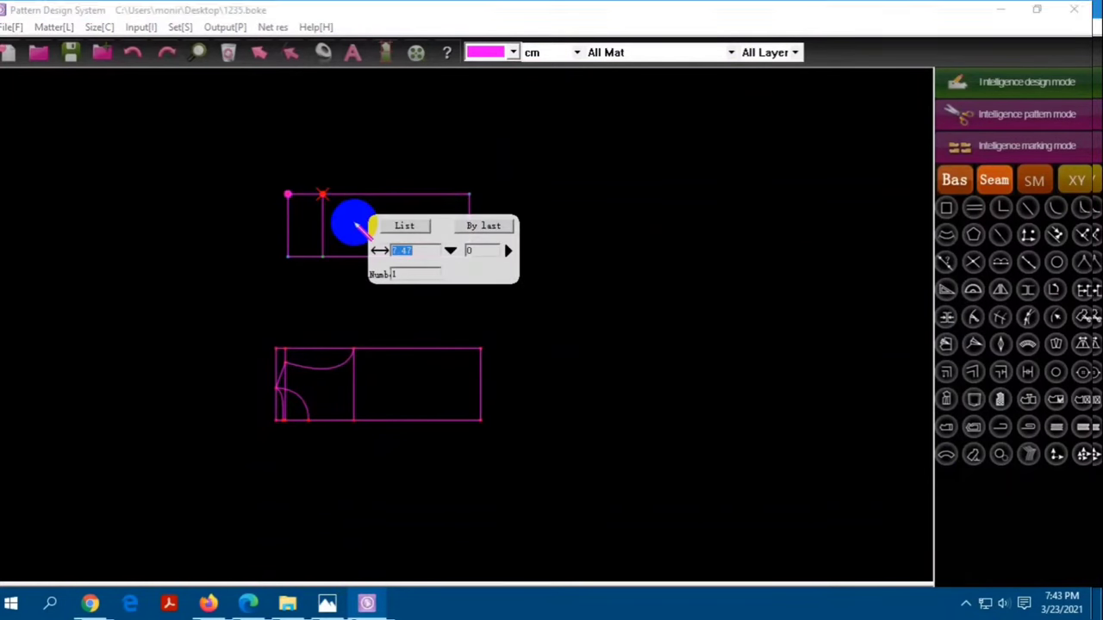
{"action": "type", "text": "8"}
{"action": "key", "text": "Return"}
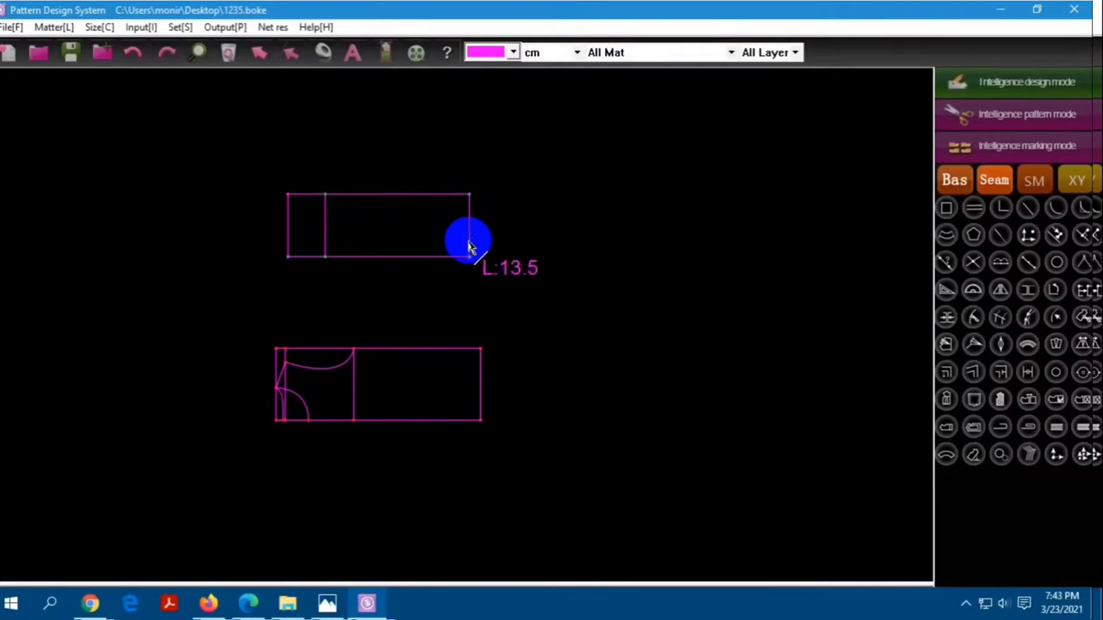
{"action": "left_click", "coordinate": [469, 246]}
{"action": "type", "text": "8"}
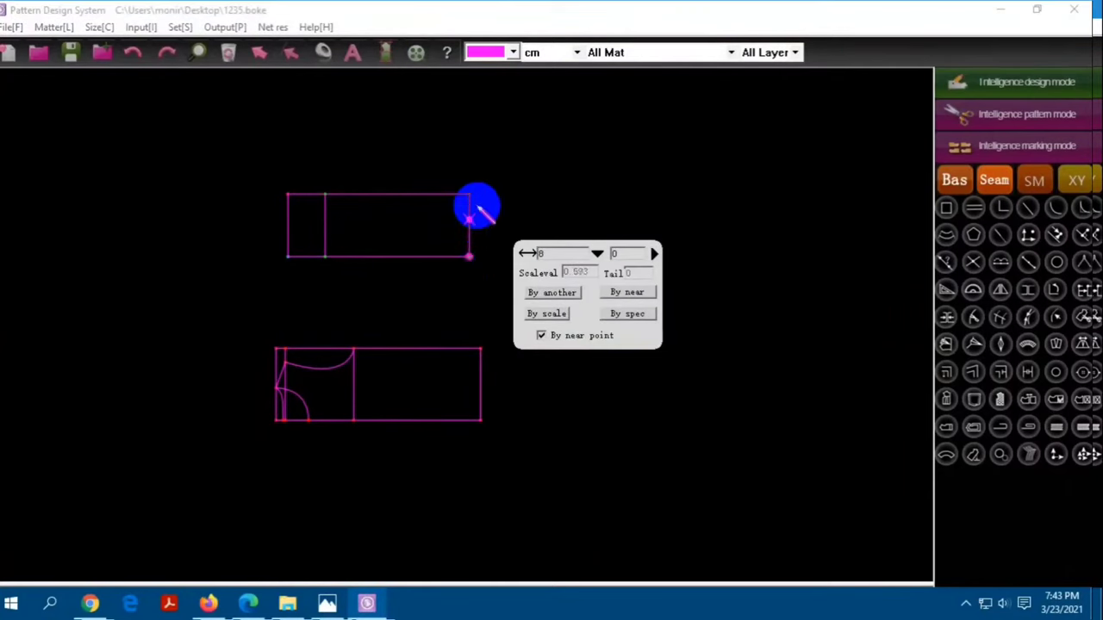
{"action": "key", "text": "Return"}
Draw the sloped line from the right-edge point and the diagonal from the bottom-left corner to the top-edge point
{"action": "left_click_drag", "start_coordinate": [469, 222], "coordinate": [328, 198]}
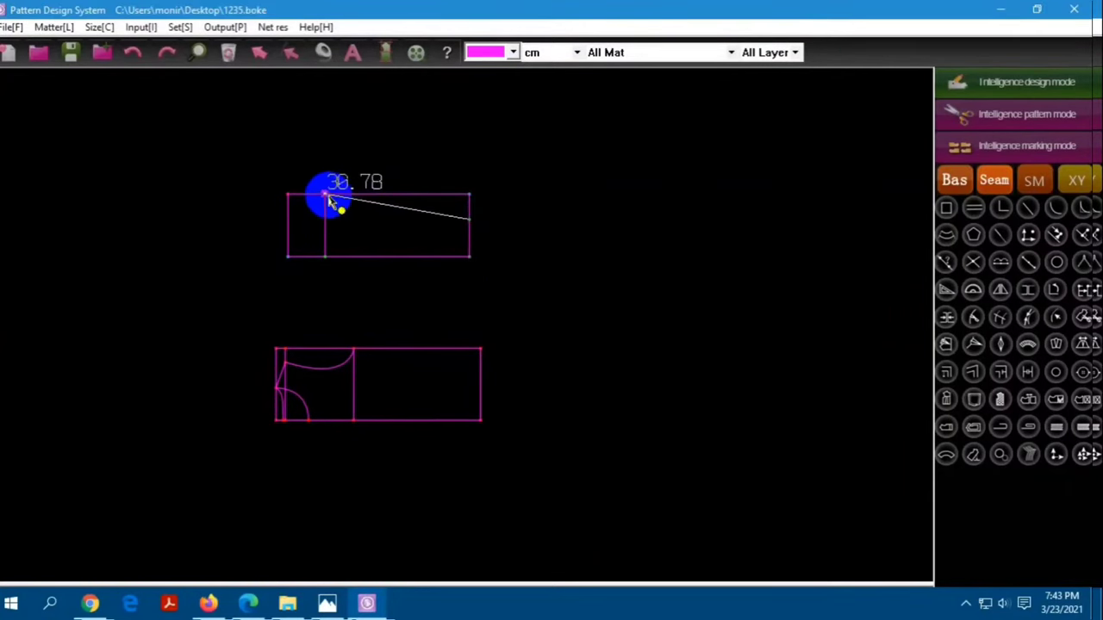
{"action": "left_click", "coordinate": [325, 197]}
{"action": "left_click_drag", "start_coordinate": [287, 259], "coordinate": [320, 205]}
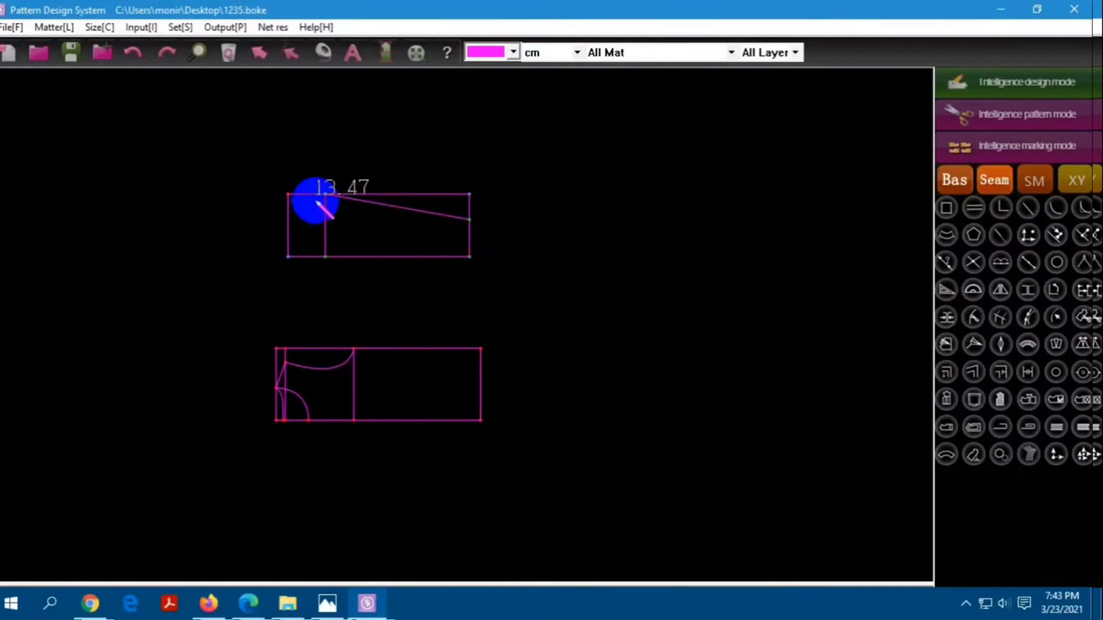
{"action": "scroll", "coordinate": [310, 215], "scroll_direction": "up", "scroll_amount": 1}
{"action": "left_click", "coordinate": [302, 233]}
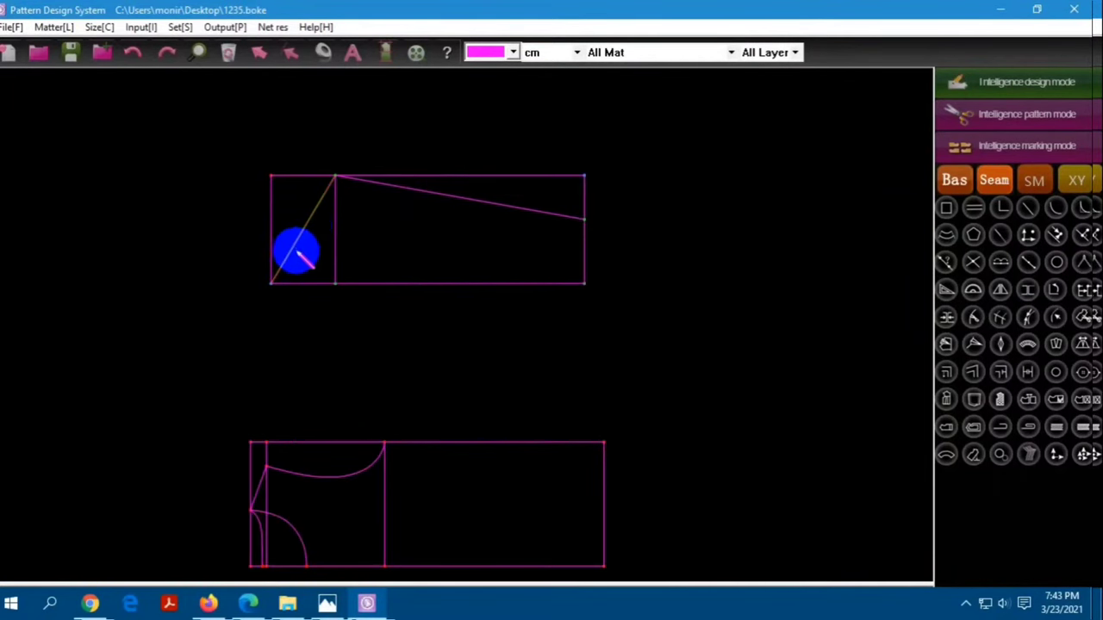
{"action": "scroll", "coordinate": [298, 215], "scroll_direction": "up", "scroll_amount": 1}
Draw the sleeve cap curve starting from the top point
{"action": "left_click", "coordinate": [360, 136]}
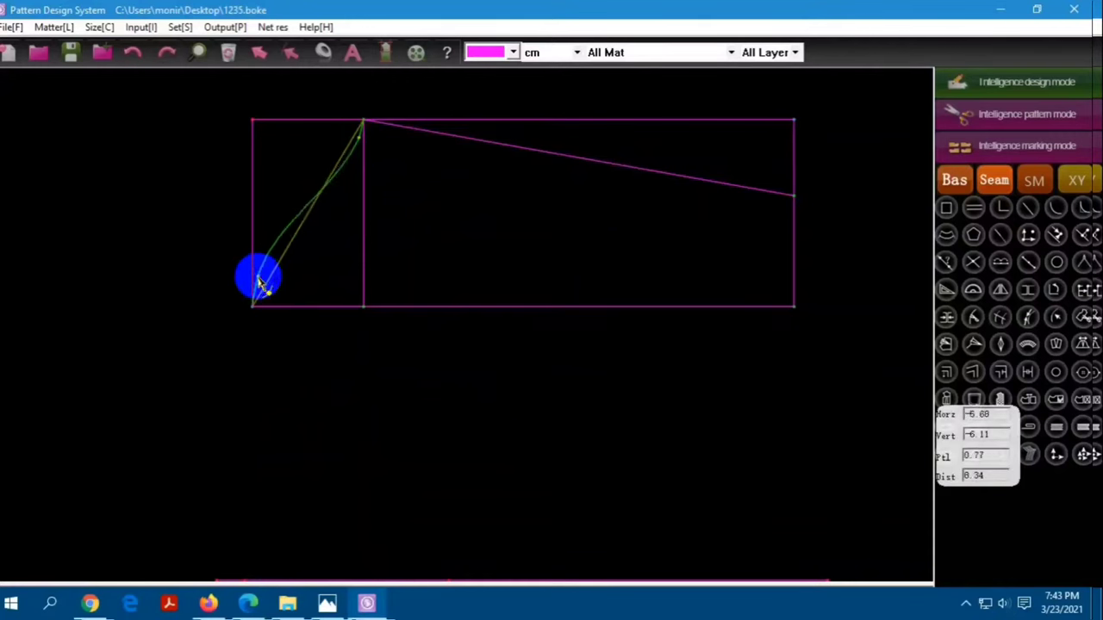
{"action": "right_click", "coordinate": [258, 282]}
{"action": "scroll", "coordinate": [312, 197], "scroll_direction": "down", "scroll_amount": 2}
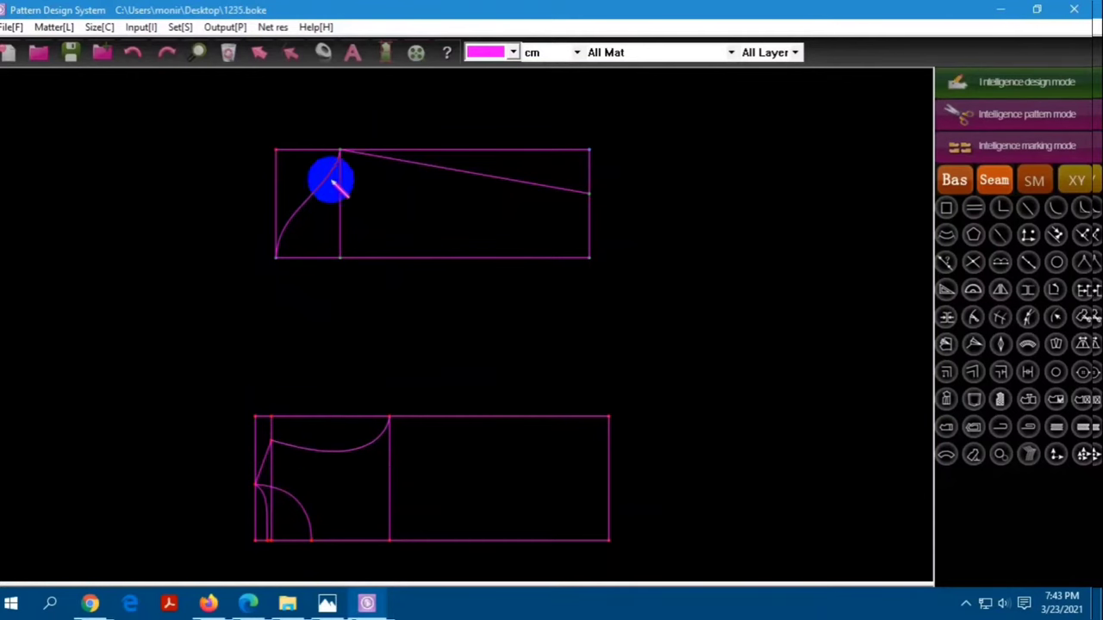
{"action": "scroll", "coordinate": [306, 211], "scroll_direction": "up", "scroll_amount": 2}
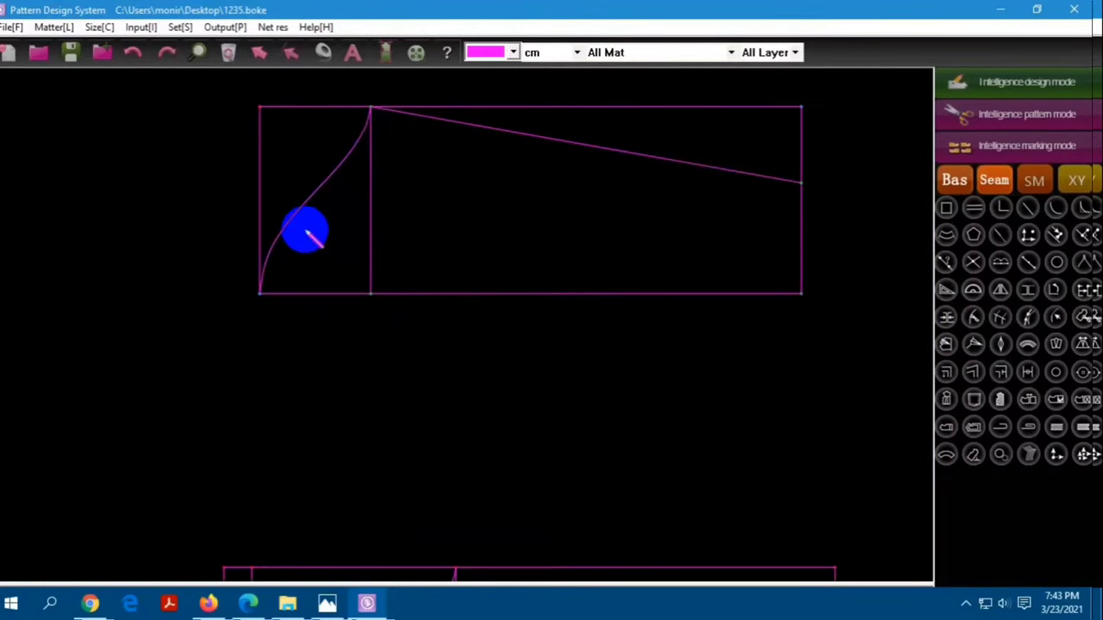
Shift the top vertex right by an exact offset and reshape the sleeve cap curve
{"action": "right_click", "coordinate": [409, 353]}
{"action": "left_click", "coordinate": [498, 100]}
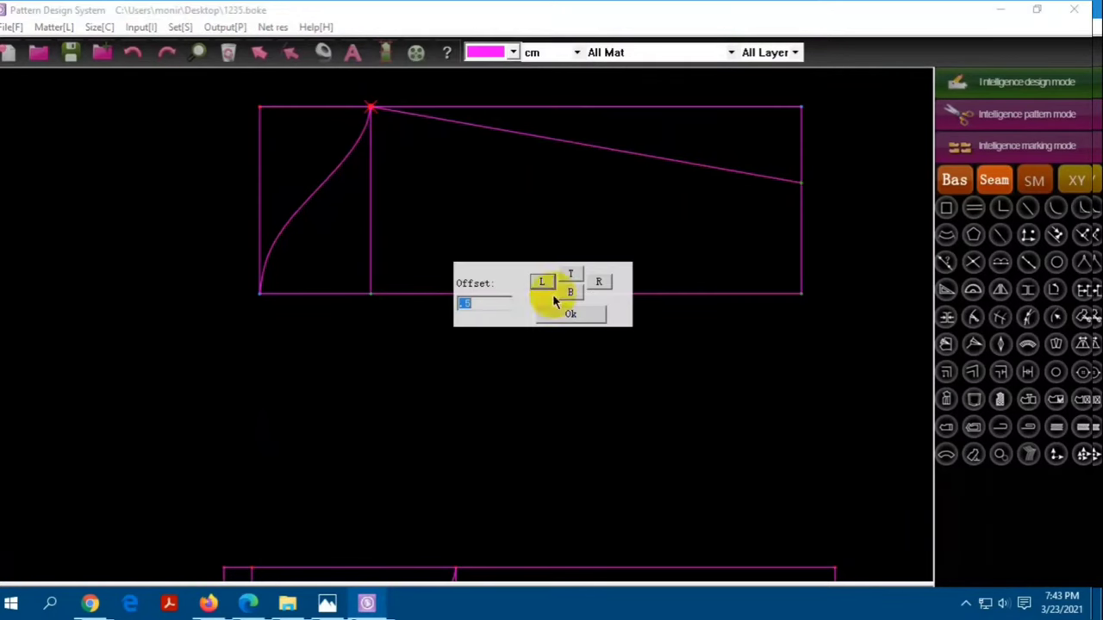
{"action": "left_click", "coordinate": [598, 281]}
{"action": "mouse_move", "coordinate": [348, 172]}
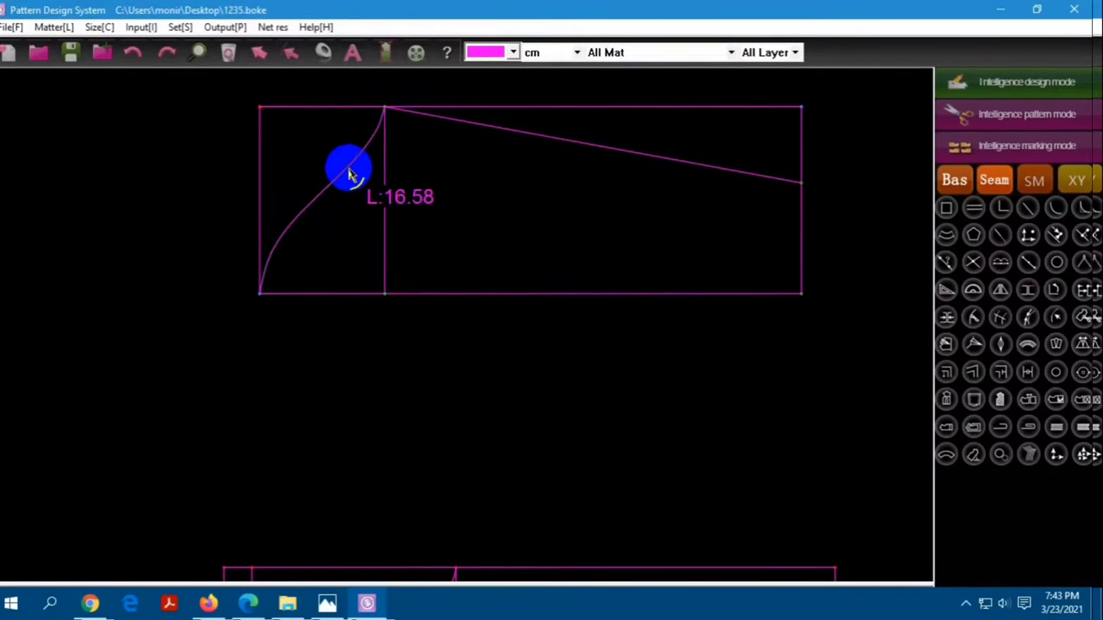
{"action": "scroll", "coordinate": [300, 249], "scroll_direction": "down", "scroll_amount": 2}
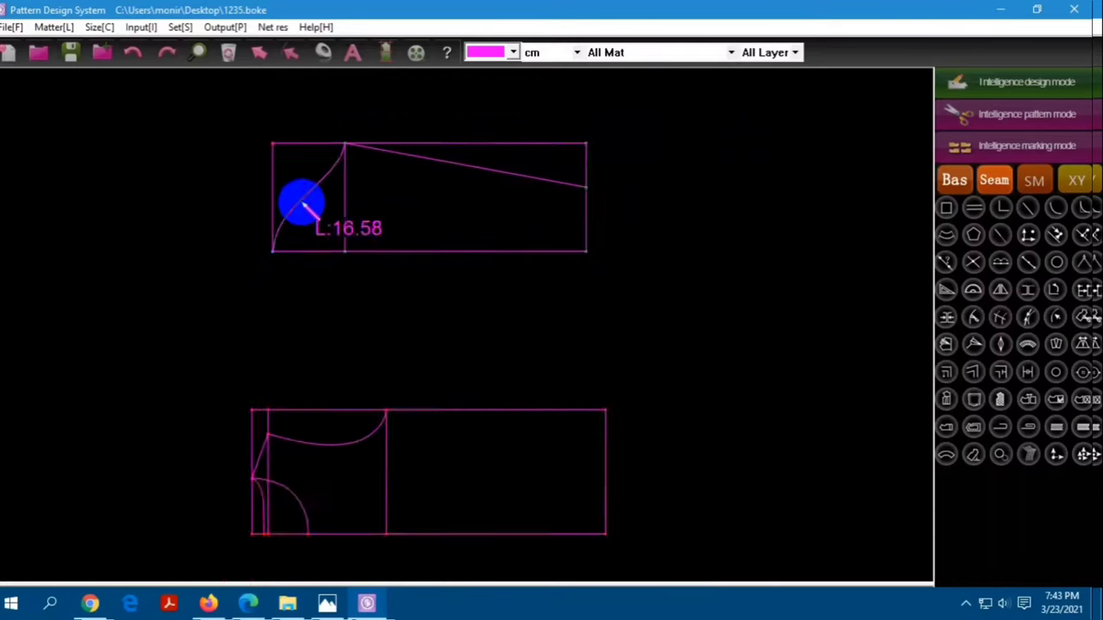
{"action": "scroll", "coordinate": [301, 206], "scroll_direction": "up", "scroll_amount": 1}
{"action": "scroll", "coordinate": [288, 217], "scroll_direction": "up", "scroll_amount": 1}
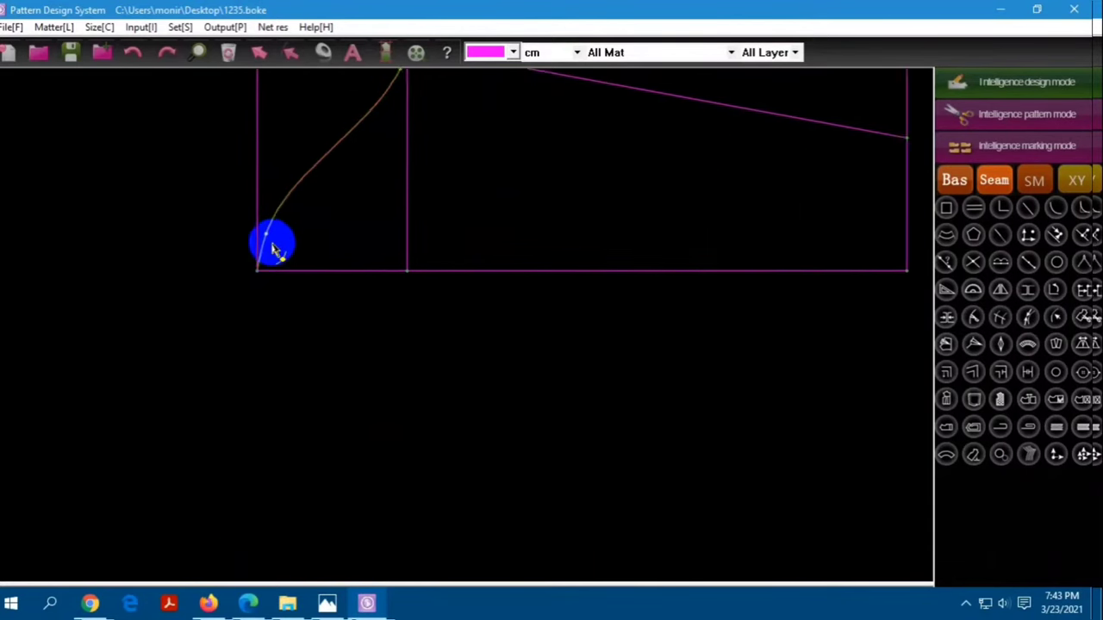
{"action": "scroll", "coordinate": [271, 246], "scroll_direction": "up", "scroll_amount": 1}
{"action": "left_click", "coordinate": [251, 245]}
{"action": "scroll", "coordinate": [251, 257], "scroll_direction": "down", "scroll_amount": 1}
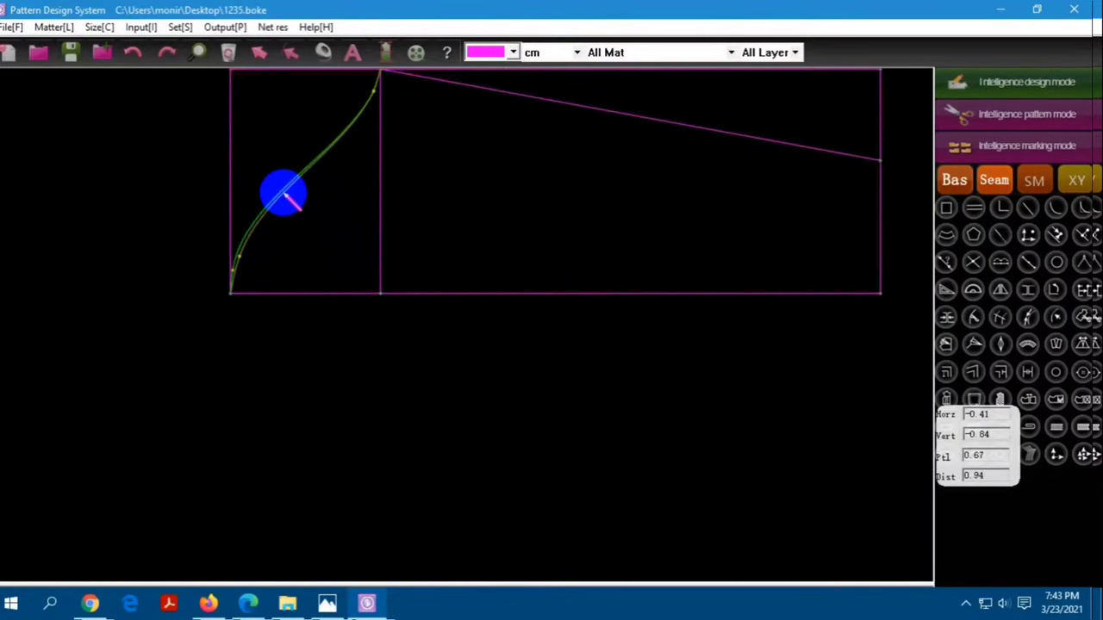
{"action": "scroll", "coordinate": [281, 207], "scroll_direction": "down", "scroll_amount": 1}
{"action": "right_click", "coordinate": [288, 230]}
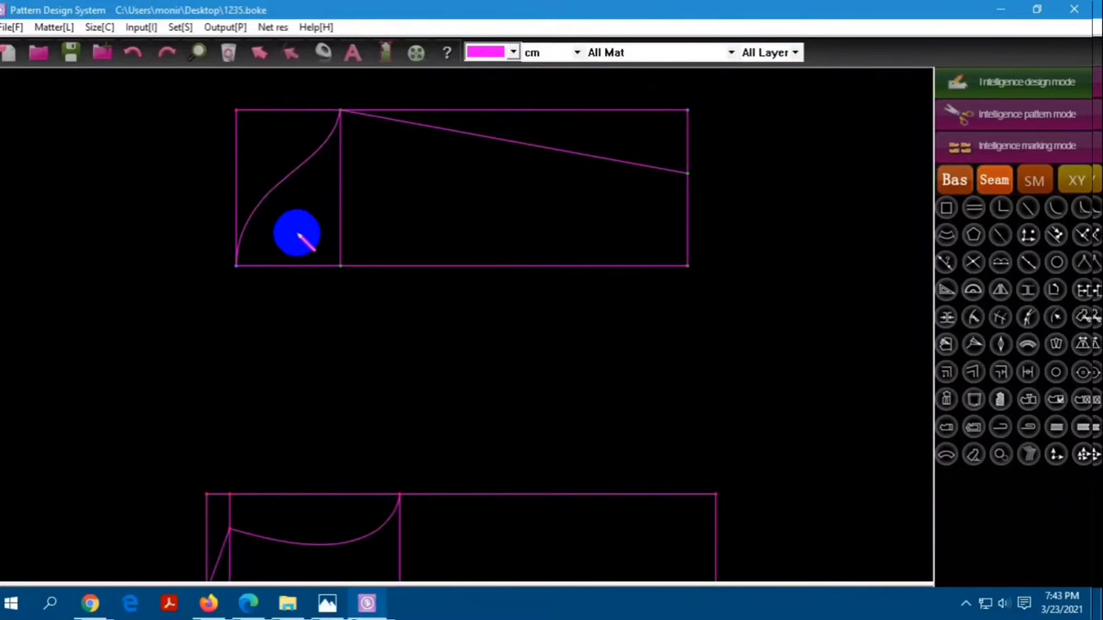
Mirror the sleeve cap curve about a point, creating a copy below the rectangle
{"action": "left_click", "coordinate": [1000, 291]}
{"action": "left_click", "coordinate": [320, 216]}
{"action": "scroll", "coordinate": [315, 238], "scroll_direction": "down", "scroll_amount": 1}
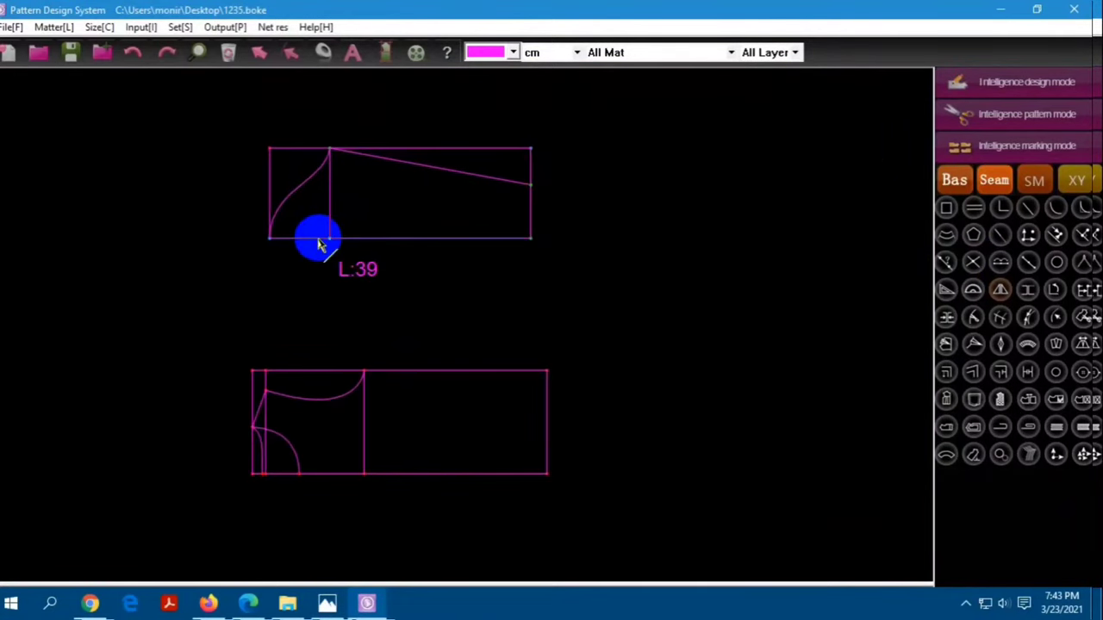
{"action": "left_click", "coordinate": [298, 201]}
{"action": "left_click", "coordinate": [296, 231]}
{"action": "scroll", "coordinate": [297, 231], "scroll_direction": "up", "scroll_amount": 1}
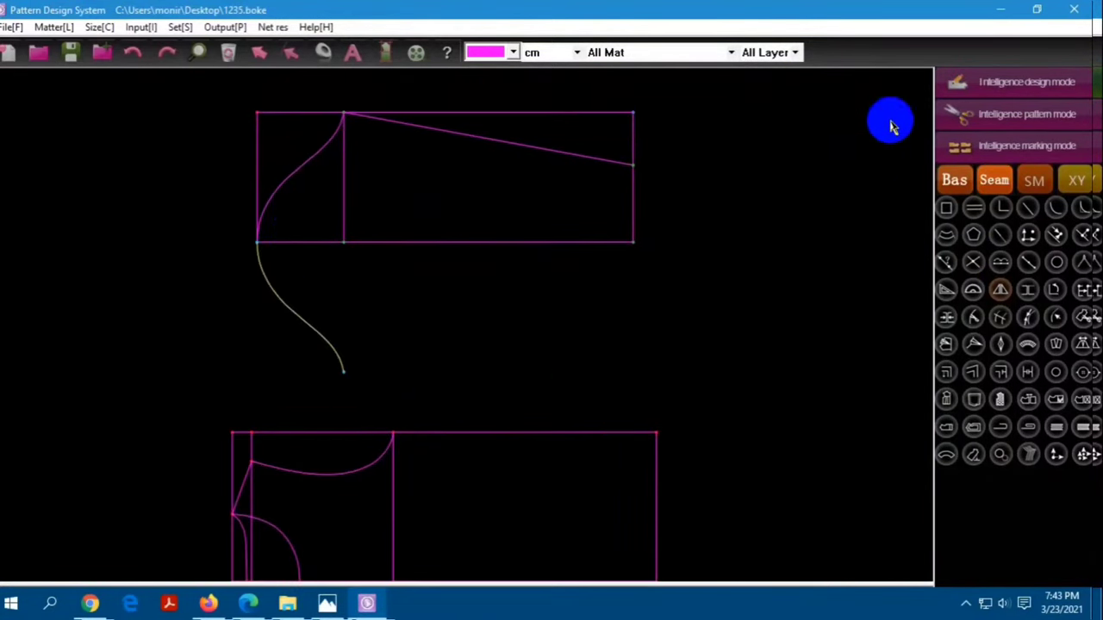
{"action": "scroll", "coordinate": [332, 168], "scroll_direction": "down", "scroll_amount": 1}
Refine the sleeve cap curve's shape near its top point
{"action": "left_click", "coordinate": [314, 172]}
{"action": "scroll", "coordinate": [310, 176], "scroll_direction": "up", "scroll_amount": 1}
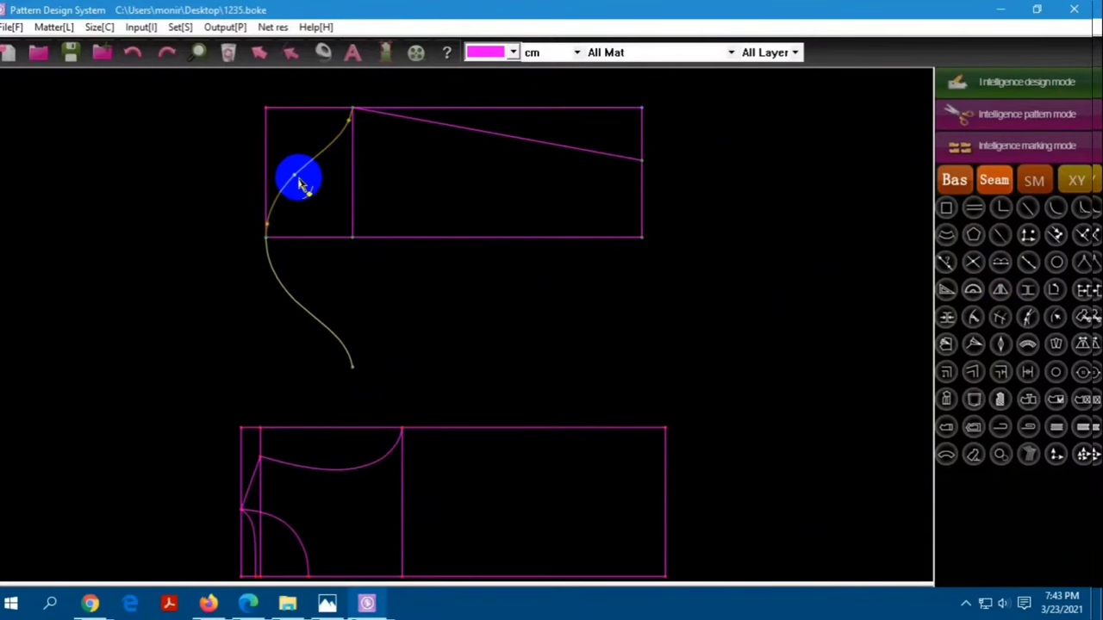
{"action": "scroll", "coordinate": [274, 212], "scroll_direction": "up", "scroll_amount": 1}
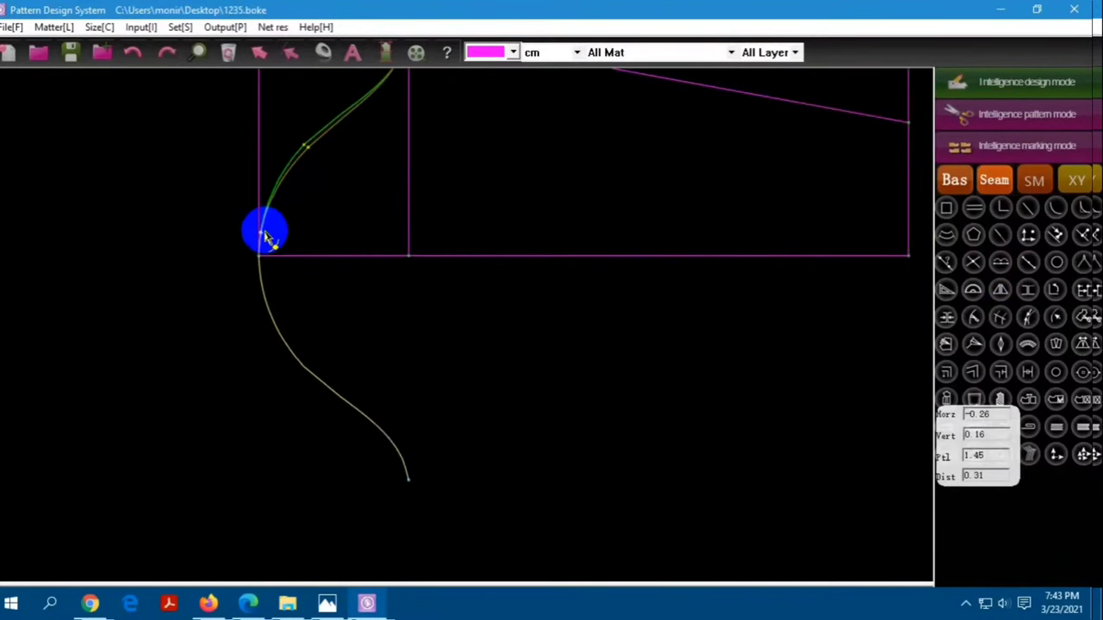
{"action": "right_click", "coordinate": [262, 228]}
{"action": "scroll", "coordinate": [307, 175], "scroll_direction": "down", "scroll_amount": 1}
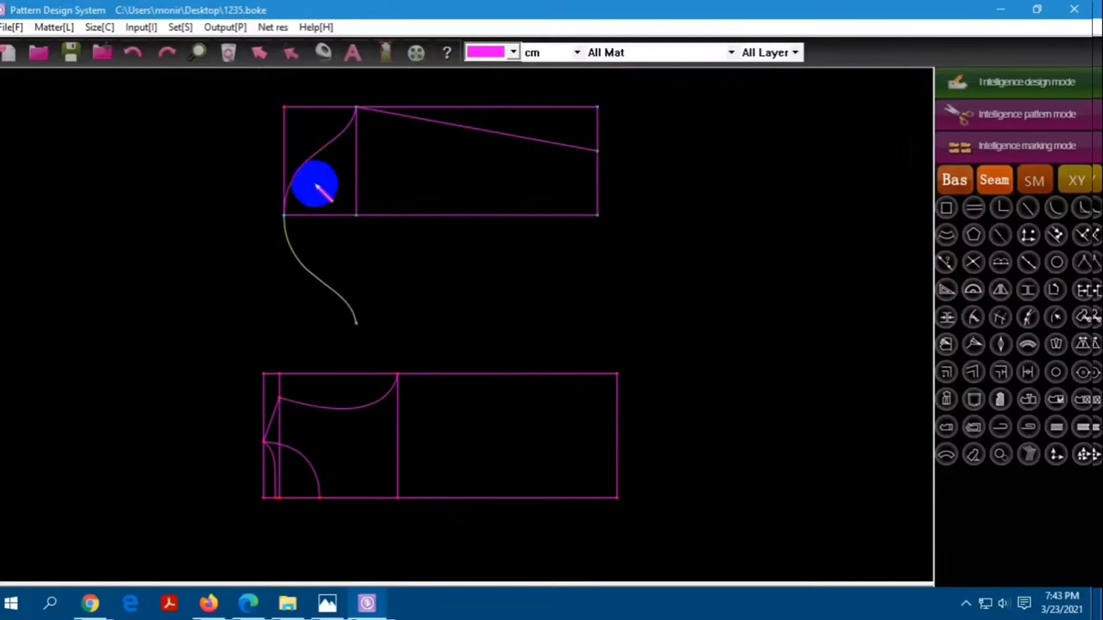
{"action": "scroll", "coordinate": [303, 168], "scroll_direction": "down", "scroll_amount": 1}
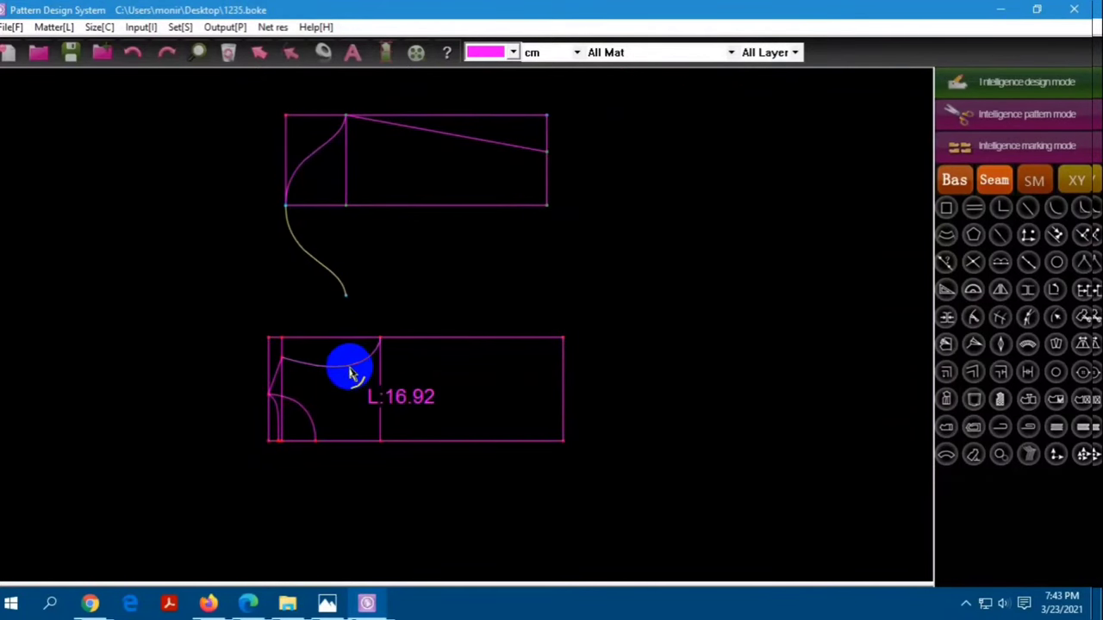
{"action": "scroll", "coordinate": [344, 123], "scroll_direction": "up", "scroll_amount": 2}
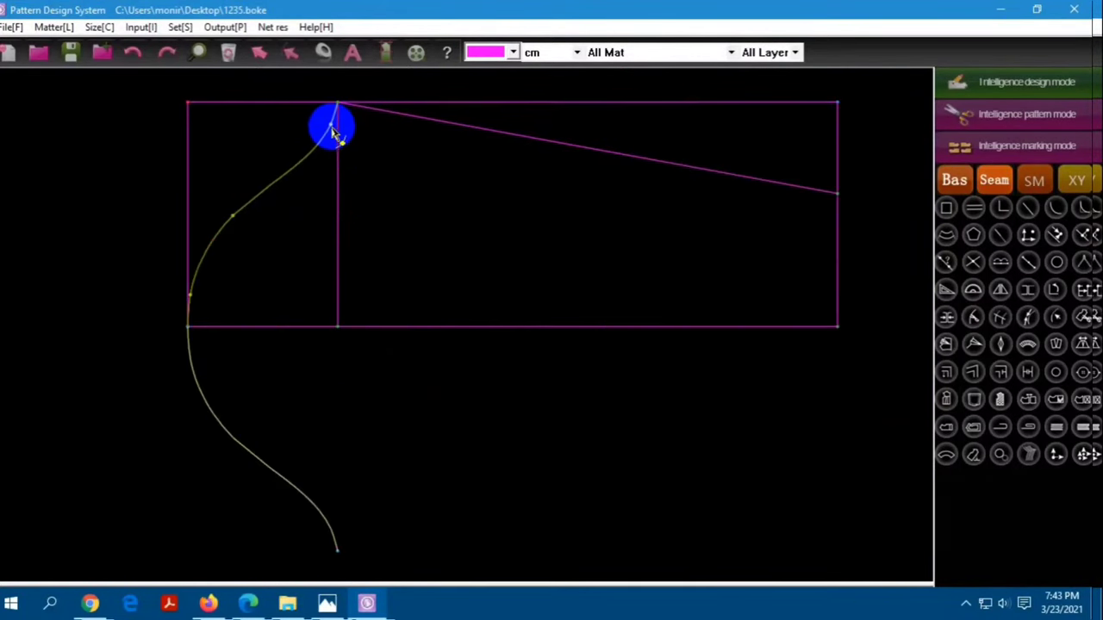
{"action": "left_click", "coordinate": [332, 129]}
{"action": "right_click", "coordinate": [270, 155]}
{"action": "scroll", "coordinate": [284, 151], "scroll_direction": "down", "scroll_amount": 1}
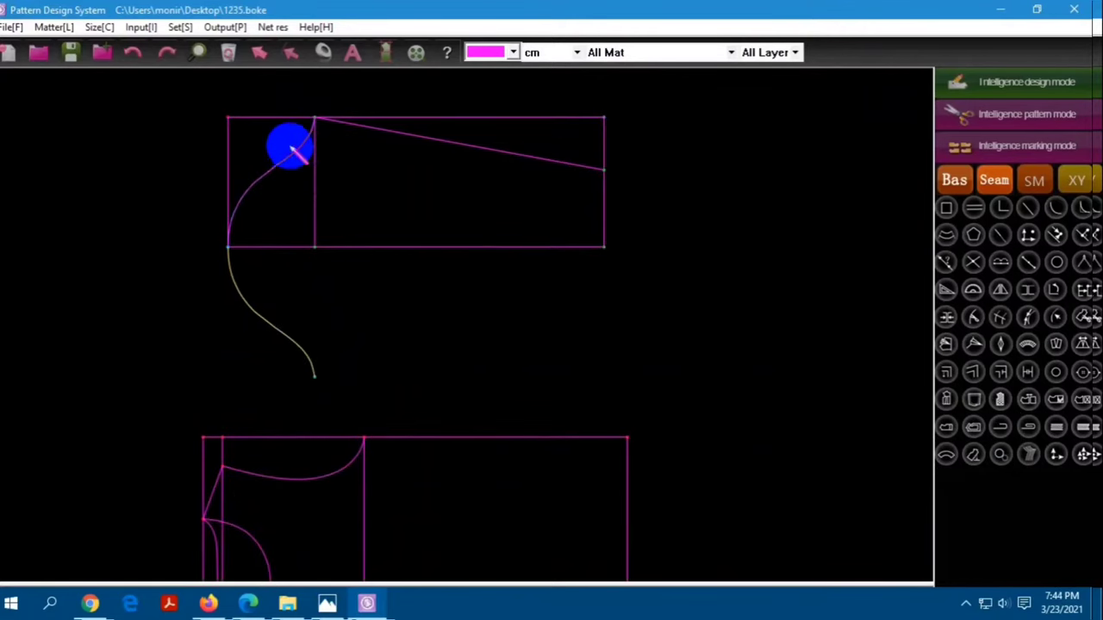
{"action": "scroll", "coordinate": [293, 150], "scroll_direction": "down", "scroll_amount": 1}
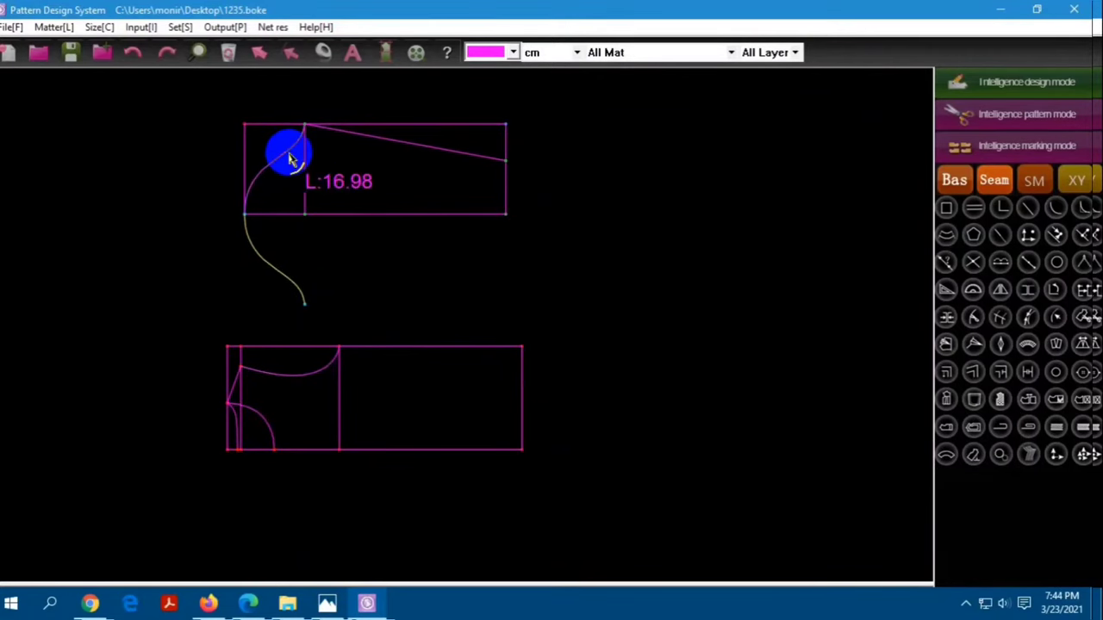
{"action": "scroll", "coordinate": [293, 153], "scroll_direction": "up", "scroll_amount": 2}
Fit the sleeve cap curve's upper end onto the top corner and select the leftover curve below
{"action": "left_click", "coordinate": [312, 126]}
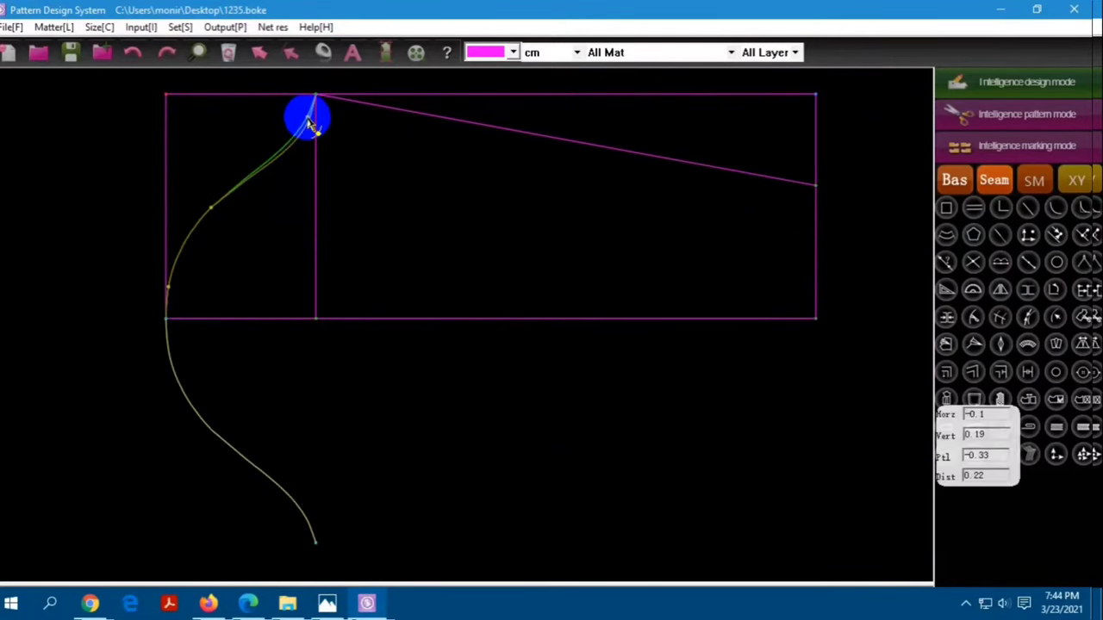
{"action": "right_click", "coordinate": [286, 155]}
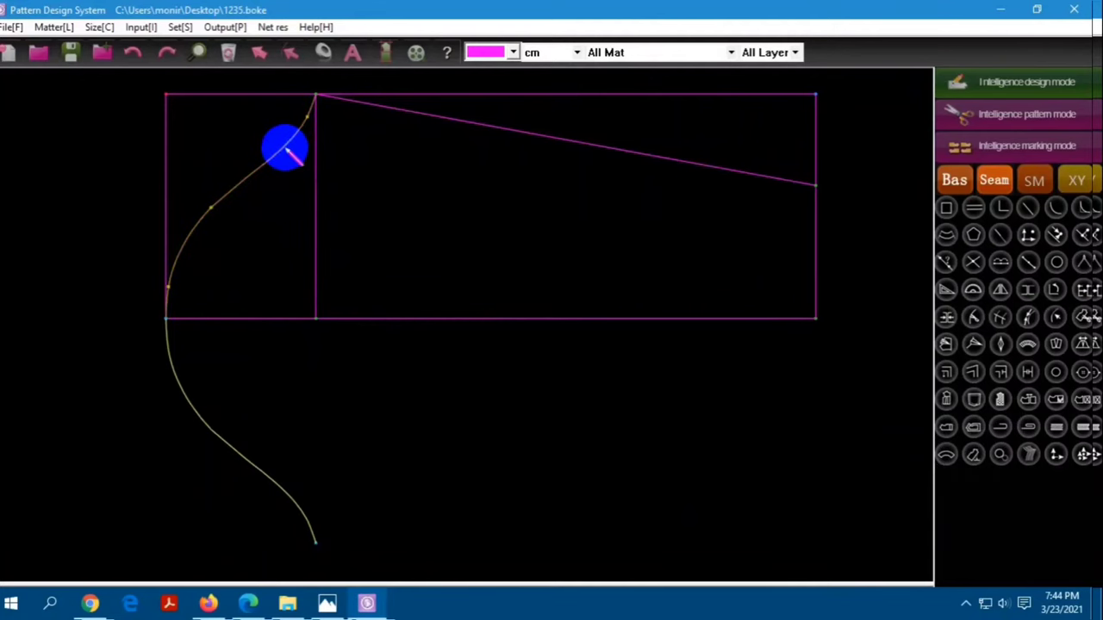
{"action": "scroll", "coordinate": [308, 118], "scroll_direction": "up", "scroll_amount": 1}
{"action": "left_click", "coordinate": [312, 114]}
{"action": "right_click", "coordinate": [295, 110]}
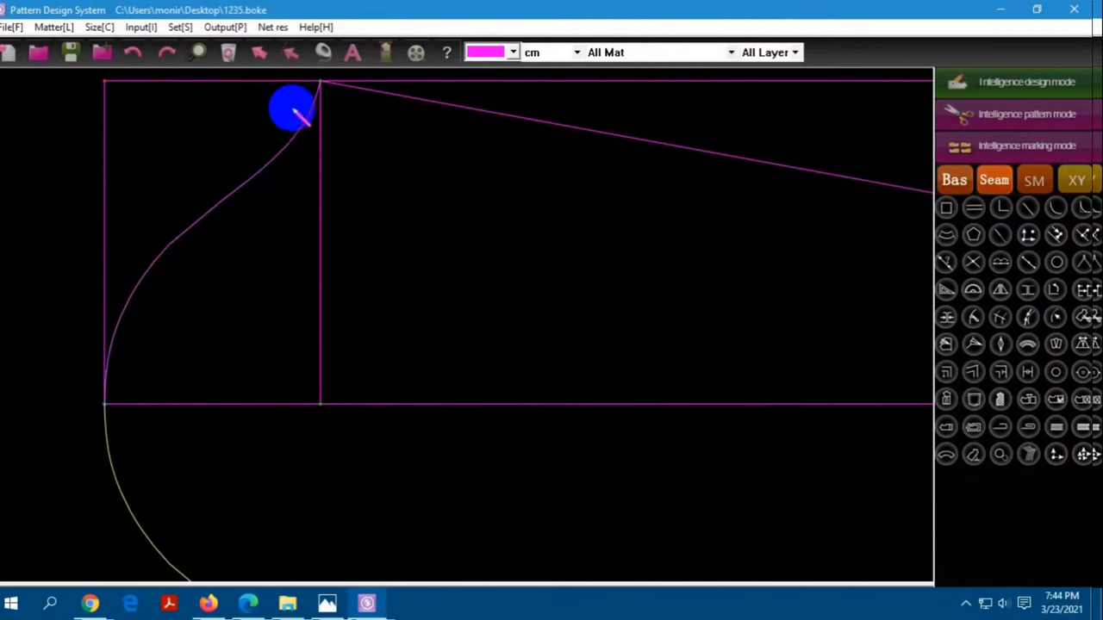
{"action": "scroll", "coordinate": [303, 121], "scroll_direction": "up", "scroll_amount": 1}
{"action": "scroll", "coordinate": [309, 109], "scroll_direction": "up", "scroll_amount": 1}
{"action": "left_click", "coordinate": [313, 115]}
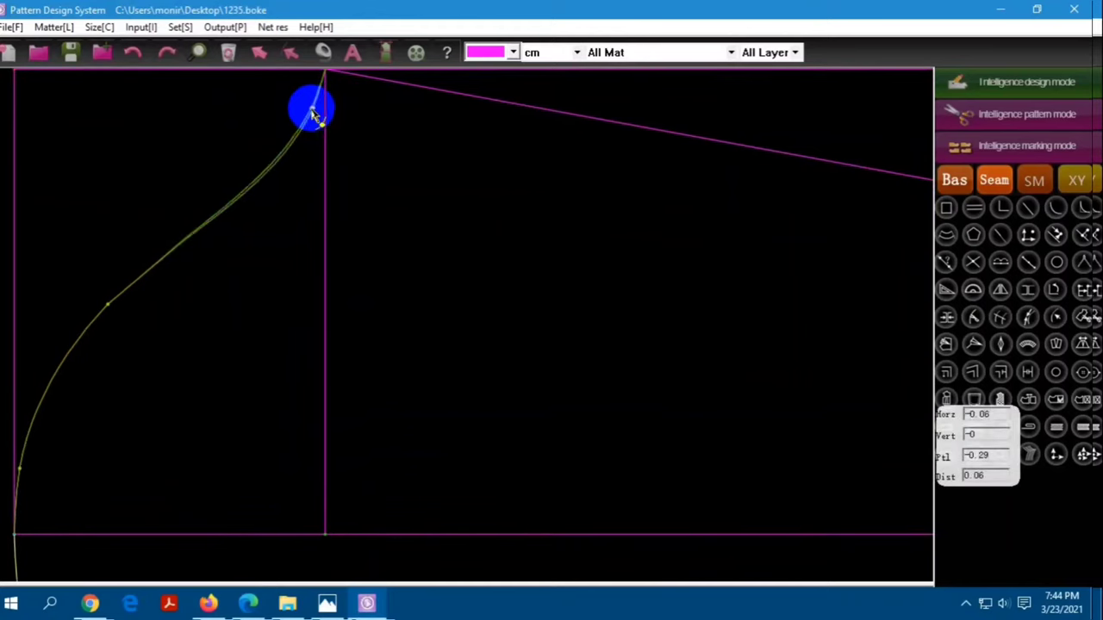
{"action": "right_click", "coordinate": [287, 151]}
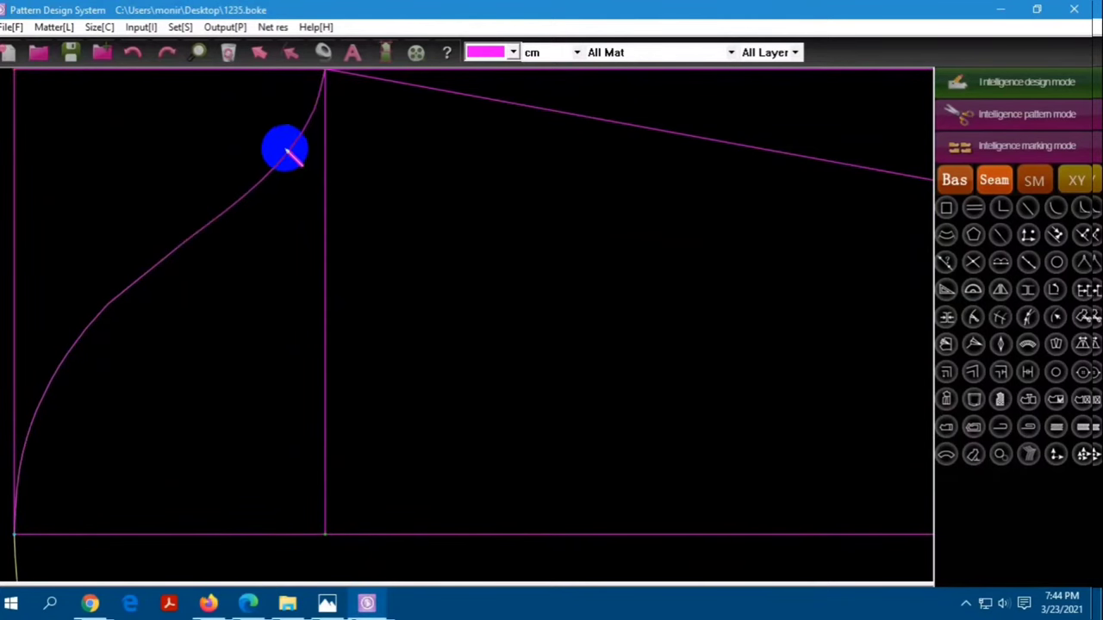
{"action": "scroll", "coordinate": [291, 155], "scroll_direction": "down", "scroll_amount": 1}
{"action": "scroll", "coordinate": [320, 148], "scroll_direction": "down", "scroll_amount": 2}
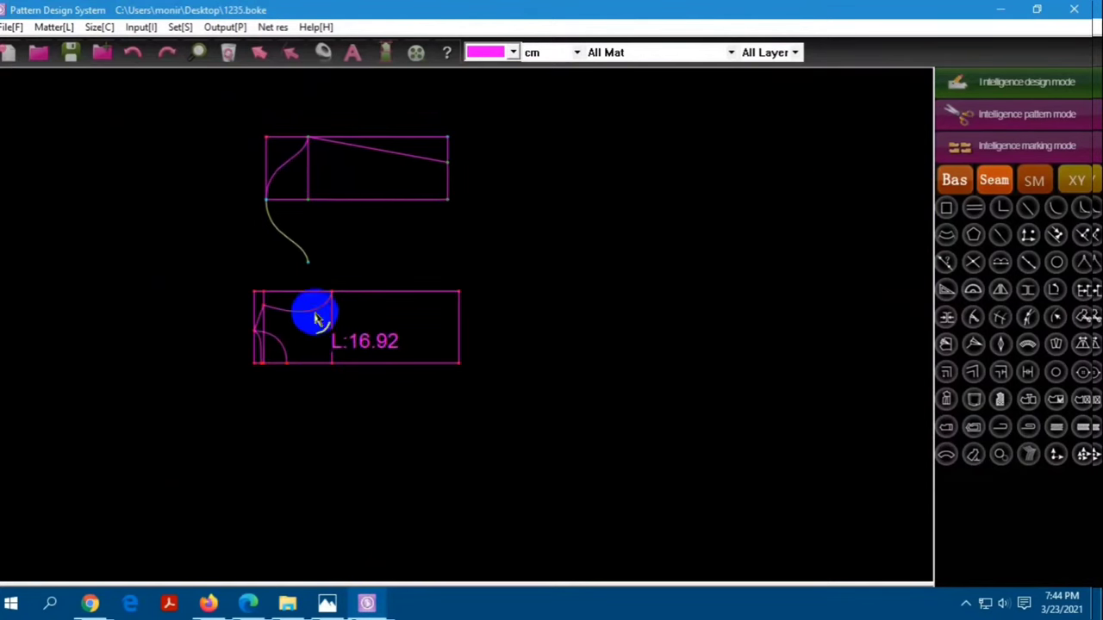
{"action": "left_click_drag", "start_coordinate": [256, 226], "coordinate": [345, 276]}
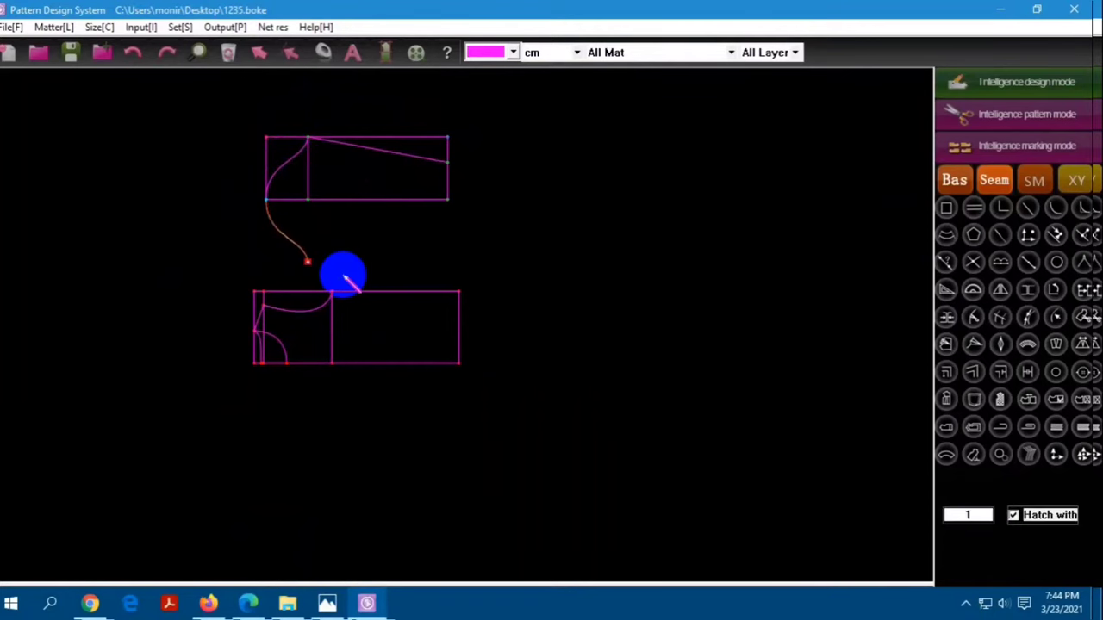
Delete the leftover curve and break the links on both pattern pieces
{"action": "right_click", "coordinate": [345, 276]}
{"action": "scroll", "coordinate": [344, 277], "scroll_direction": "down", "scroll_amount": 1}
{"action": "left_click_drag", "start_coordinate": [228, 149], "coordinate": [442, 376]}
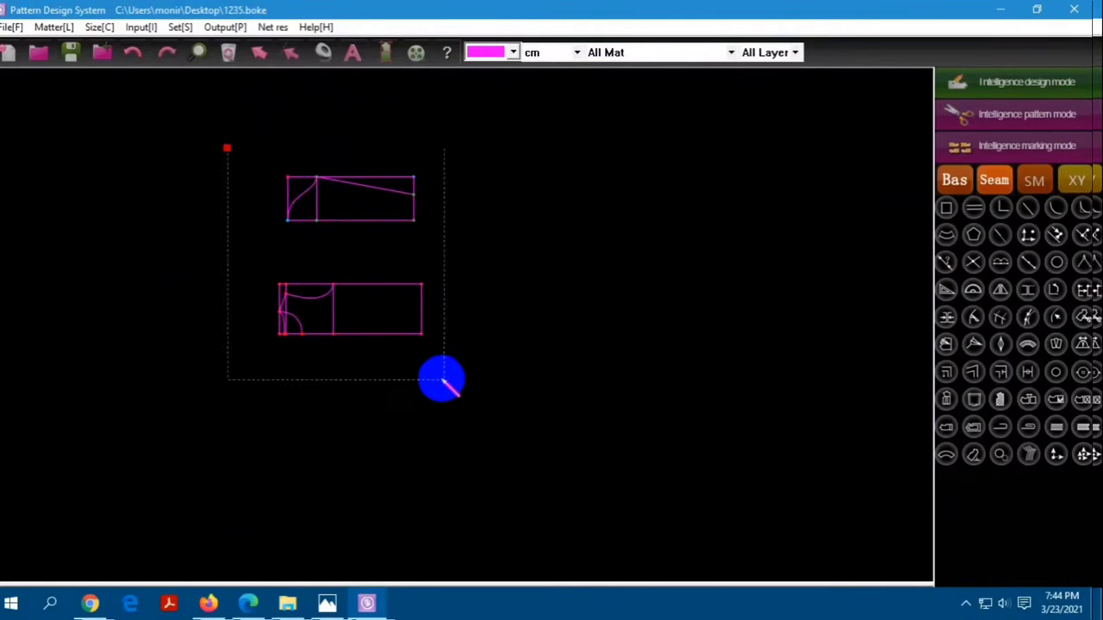
{"action": "right_click", "coordinate": [442, 376]}
{"action": "left_click", "coordinate": [515, 519]}
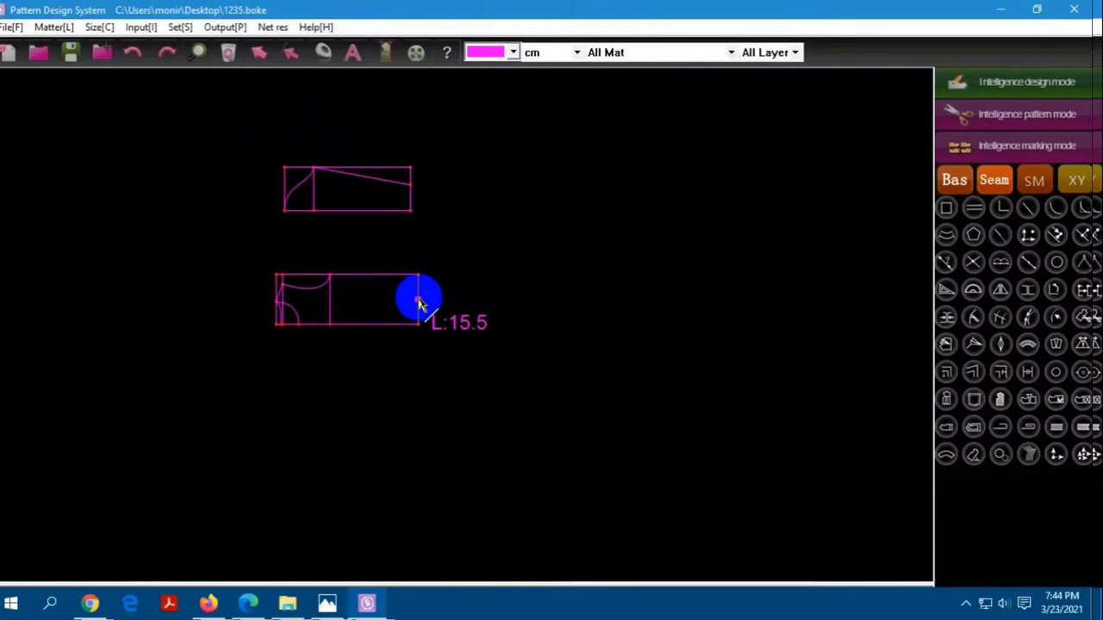
Move the selected body line by a value of 0.5
{"action": "scroll", "coordinate": [419, 297], "scroll_direction": "up", "scroll_amount": 1}
{"action": "right_click", "coordinate": [421, 257]}
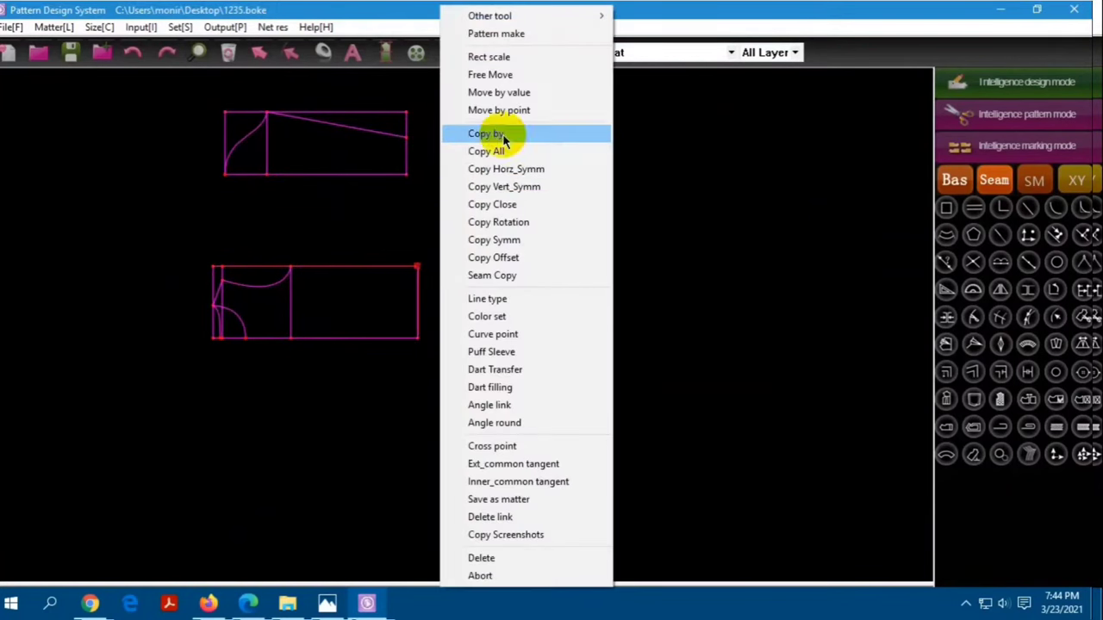
{"action": "left_click", "coordinate": [508, 91]}
{"action": "left_click_drag", "start_coordinate": [485, 305], "coordinate": [510, 307]}
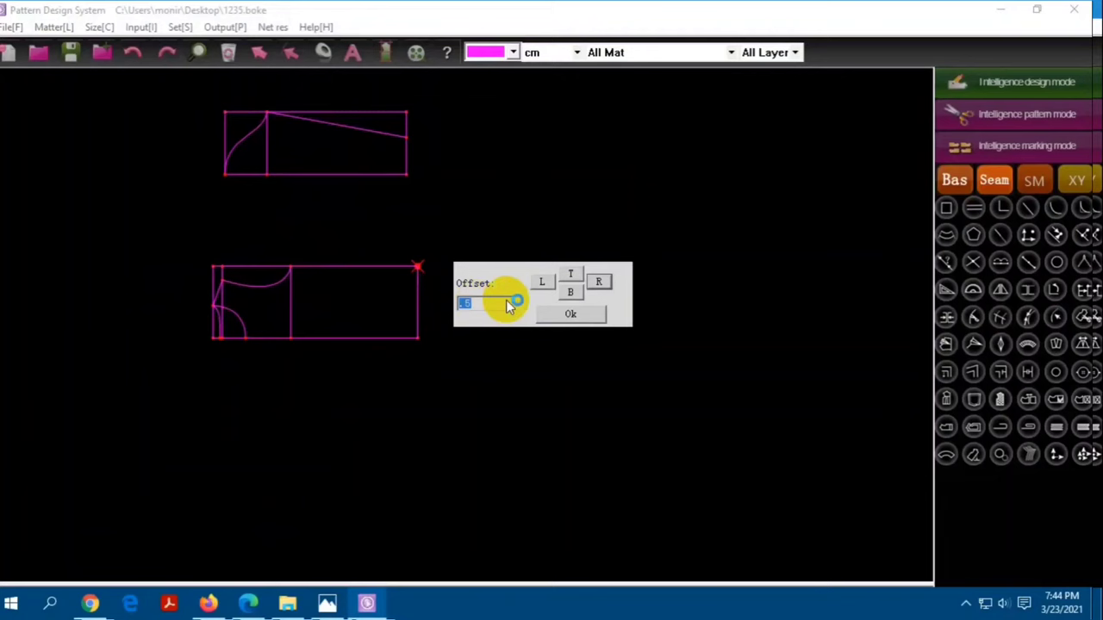
{"action": "left_click", "coordinate": [569, 291]}
Redraw the armhole curve so it ends at the body piece's corner
{"action": "scroll", "coordinate": [304, 280], "scroll_direction": "up", "scroll_amount": 1}
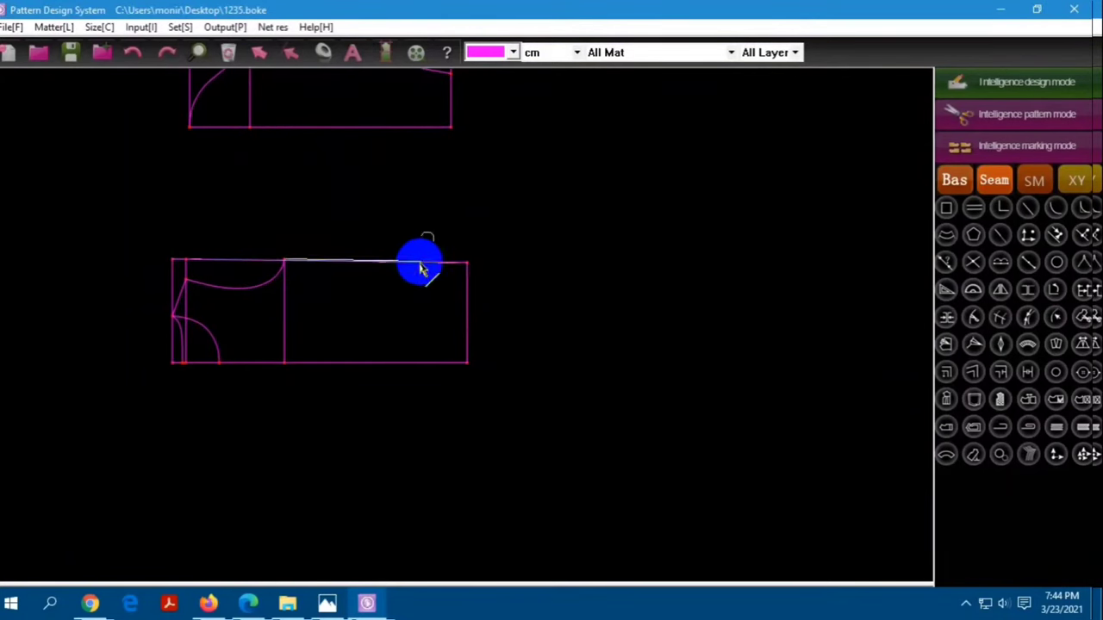
{"action": "scroll", "coordinate": [278, 272], "scroll_direction": "up", "scroll_amount": 1}
{"action": "left_click", "coordinate": [278, 270]}
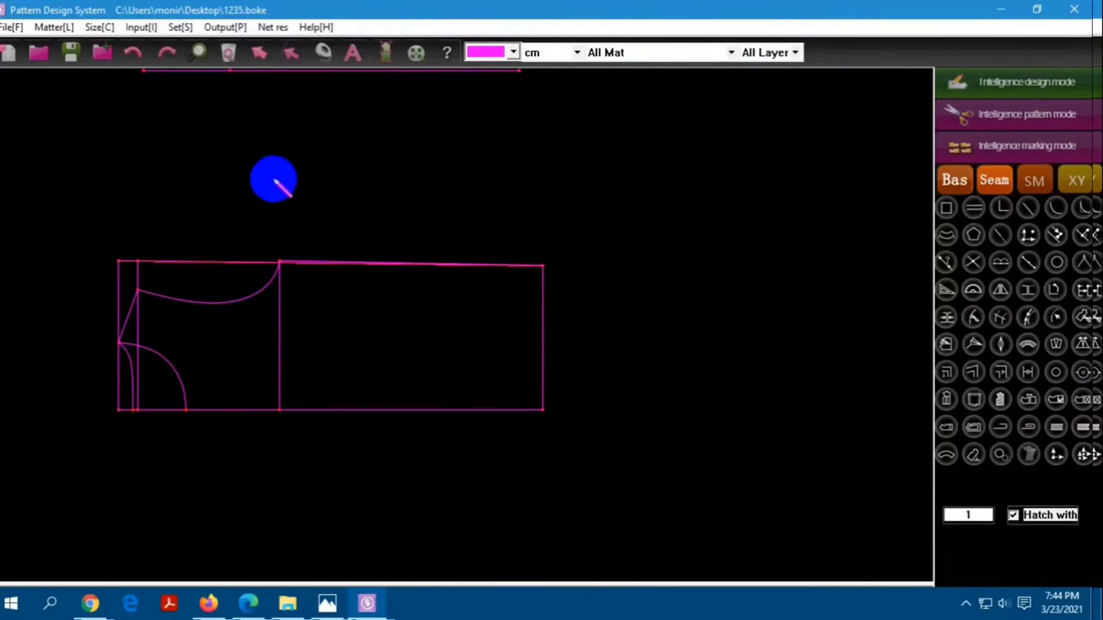
{"action": "right_click", "coordinate": [276, 181]}
{"action": "scroll", "coordinate": [216, 227], "scroll_direction": "down", "scroll_amount": 1}
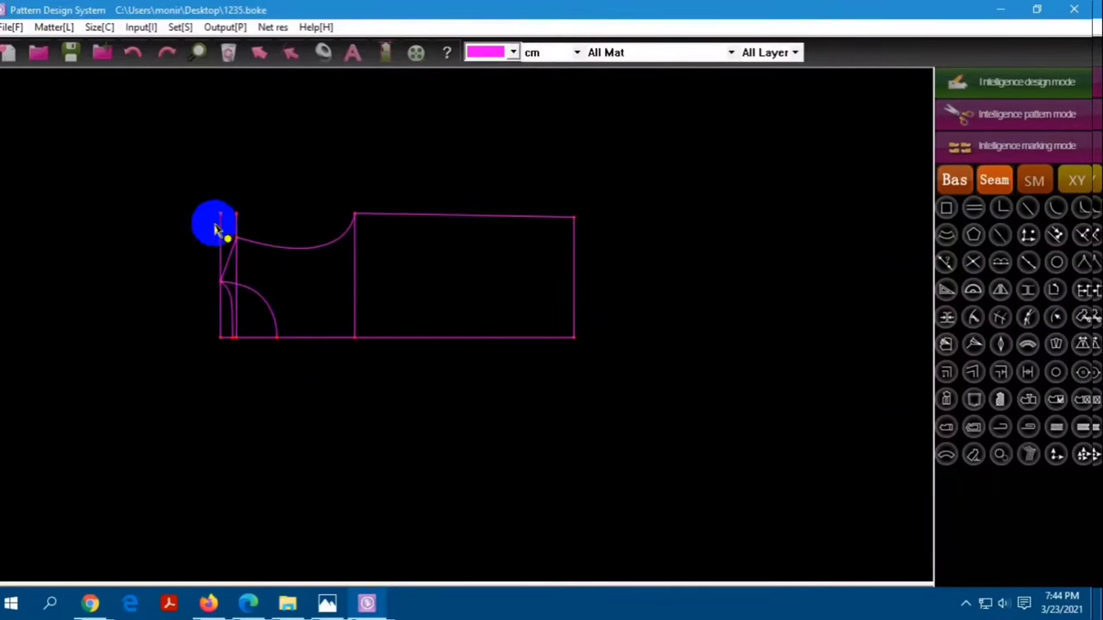
Adjust the neck curve down to the bottom line and redraw the top-left edge line
{"action": "left_click", "coordinate": [1000, 322]}
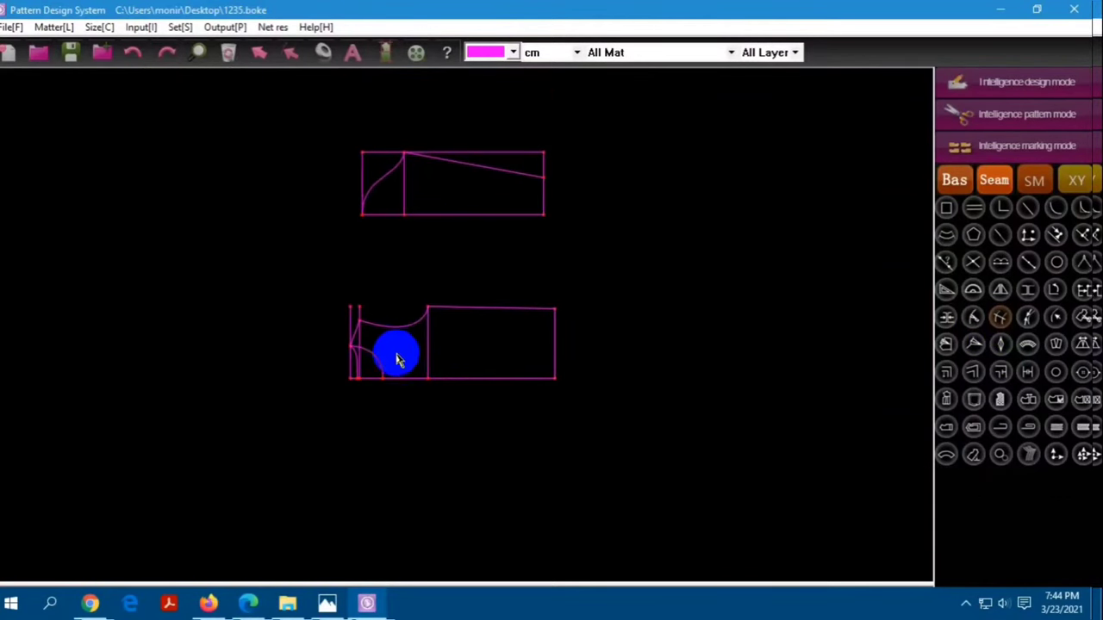
{"action": "scroll", "coordinate": [379, 354], "scroll_direction": "up", "scroll_amount": 1}
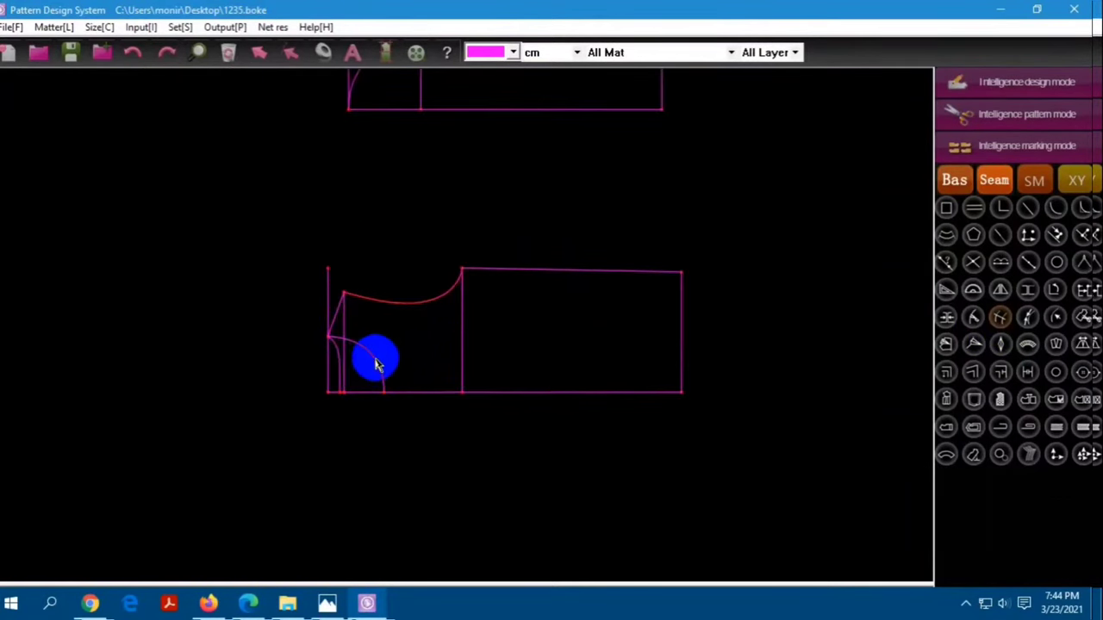
{"action": "scroll", "coordinate": [335, 369], "scroll_direction": "up", "scroll_amount": 1}
{"action": "scroll", "coordinate": [315, 371], "scroll_direction": "down", "scroll_amount": 2}
{"action": "scroll", "coordinate": [303, 374], "scroll_direction": "up", "scroll_amount": 3}
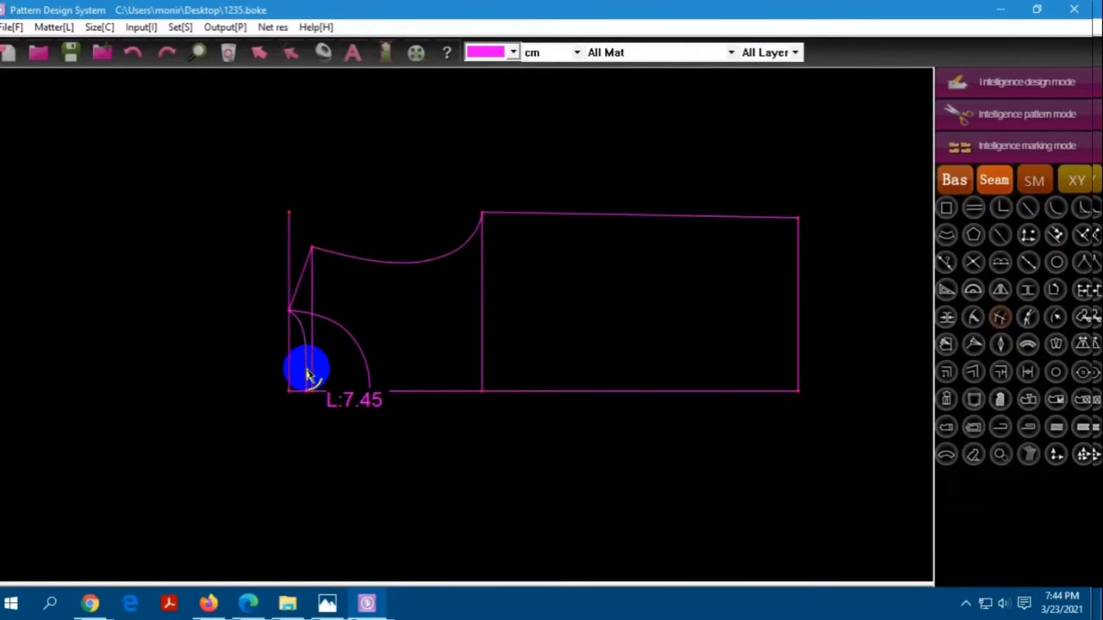
{"action": "right_click", "coordinate": [324, 387]}
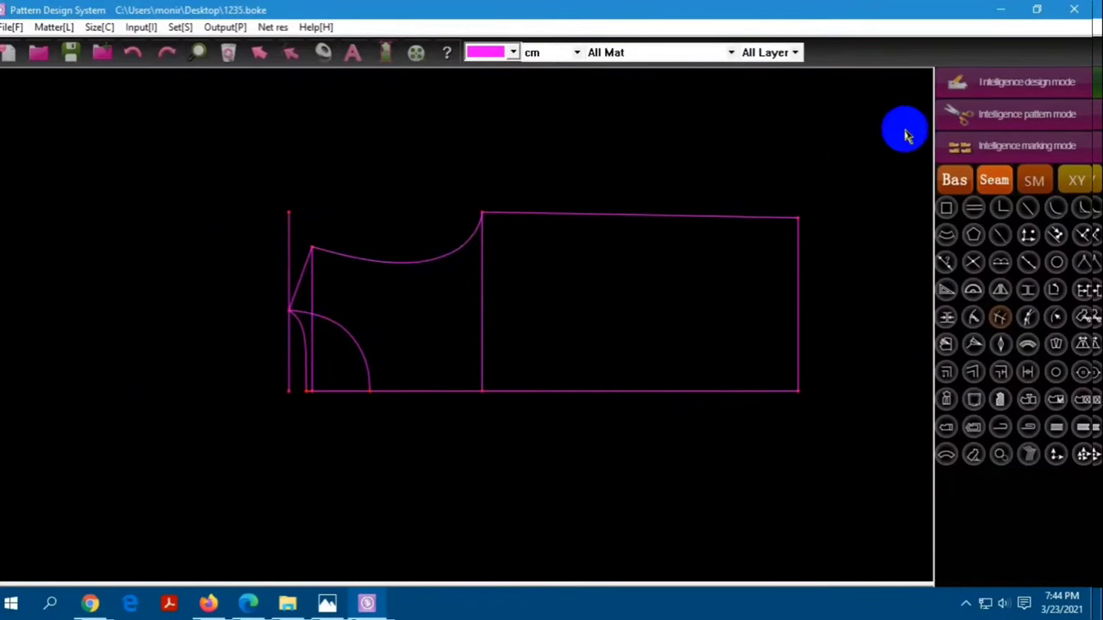
{"action": "left_click", "coordinate": [287, 208]}
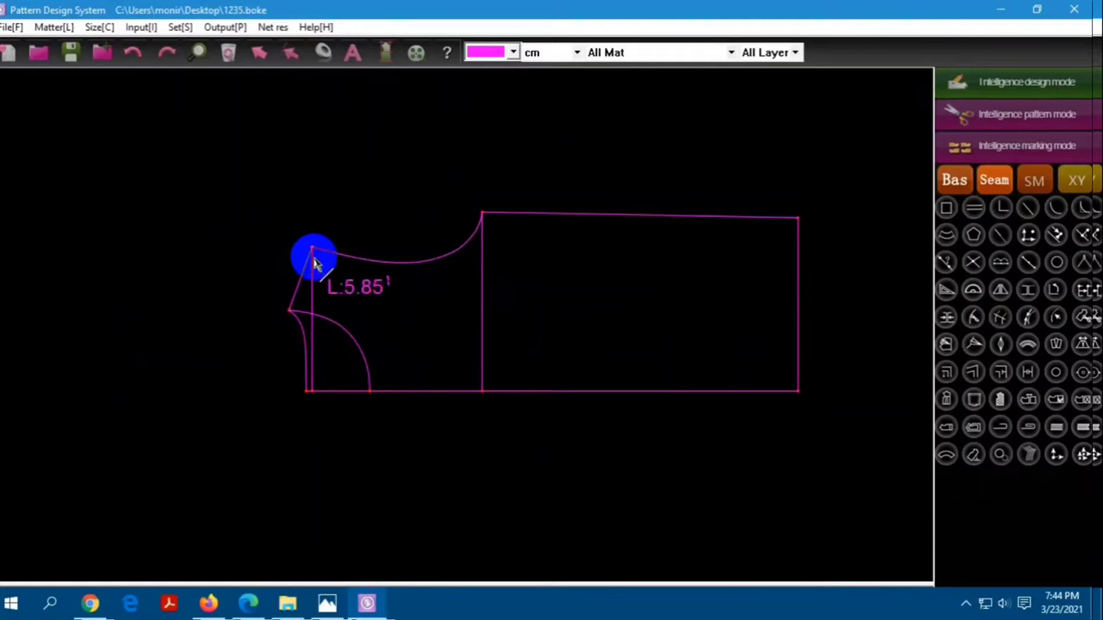
{"action": "scroll", "coordinate": [337, 352], "scroll_direction": "down", "scroll_amount": 2}
{"action": "right_click", "coordinate": [339, 355]}
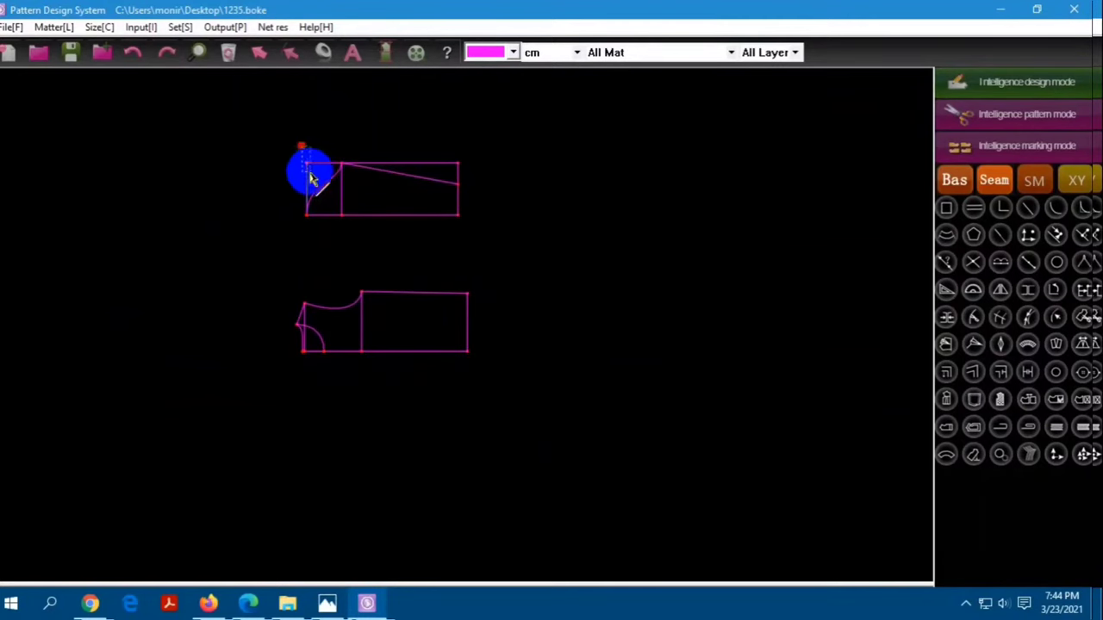
Redraw the sleeve cap to its top corner and trim the stub above its top edge
{"action": "left_click", "coordinate": [312, 178]}
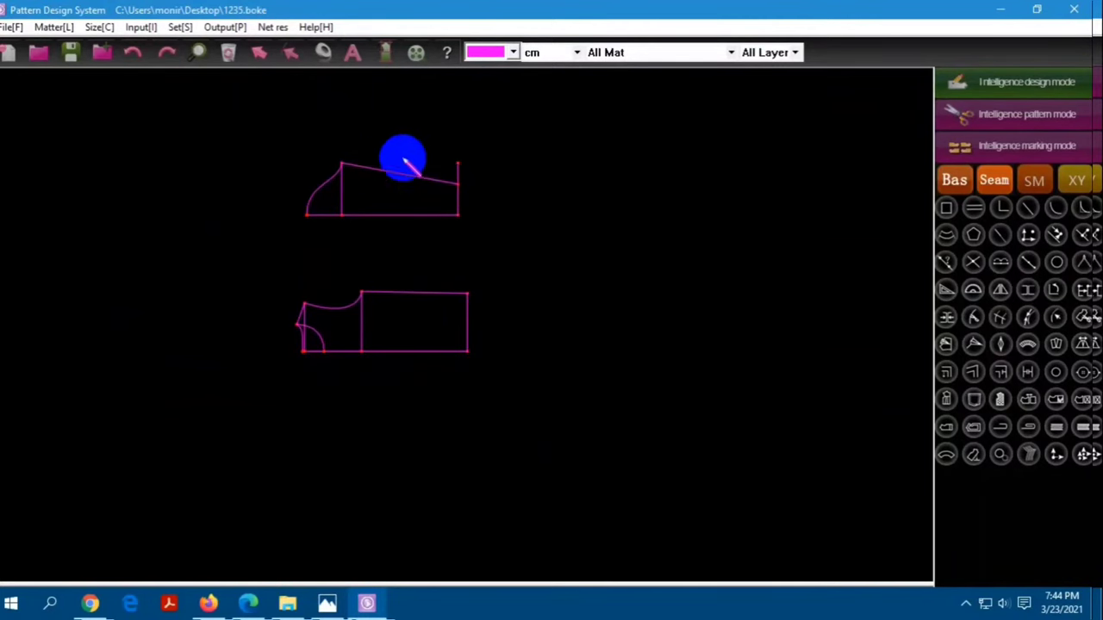
{"action": "left_click", "coordinate": [1002, 319]}
{"action": "left_click", "coordinate": [457, 191]}
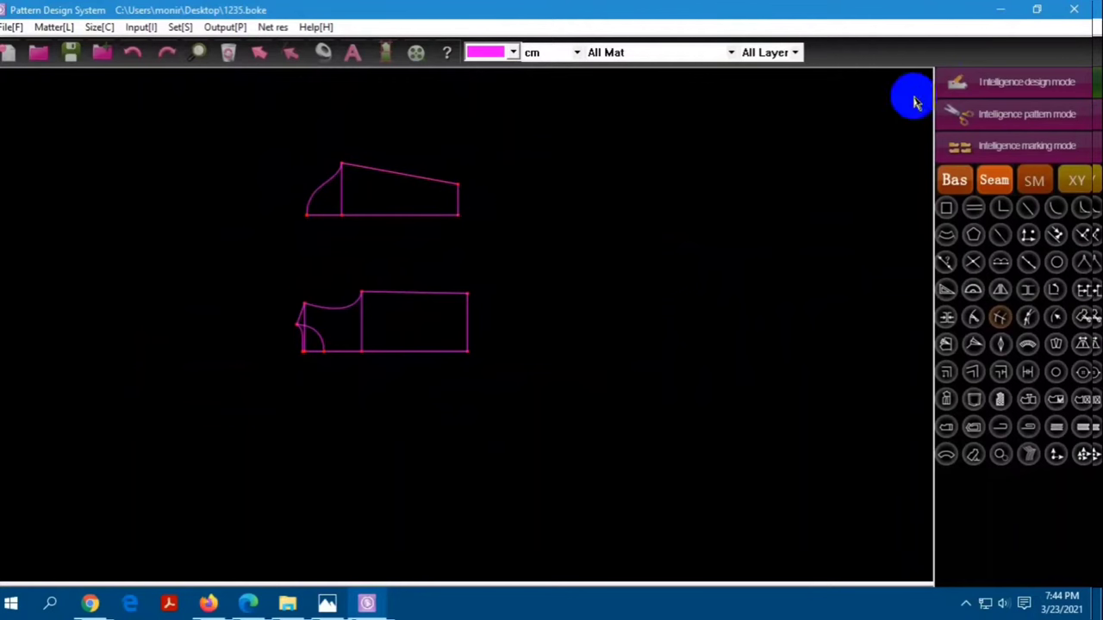
Free-move the sleeve piece slightly to the right
{"action": "left_click_drag", "start_coordinate": [300, 147], "coordinate": [482, 222]}
{"action": "right_click", "coordinate": [496, 226]}
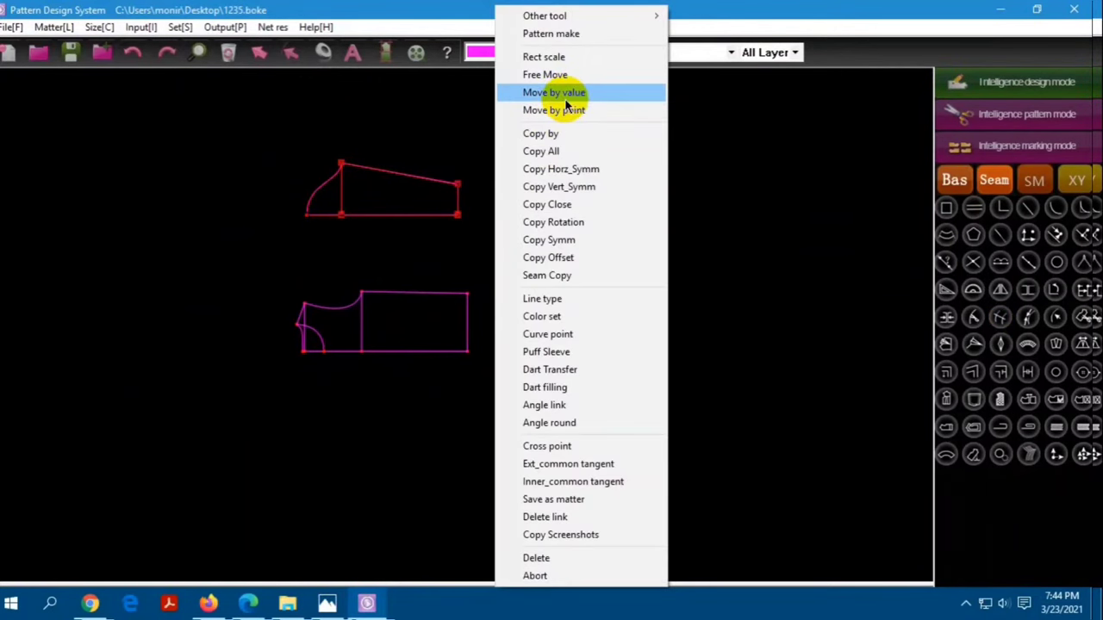
{"action": "left_click", "coordinate": [544, 75]}
{"action": "left_click_drag", "start_coordinate": [453, 177], "coordinate": [407, 183]}
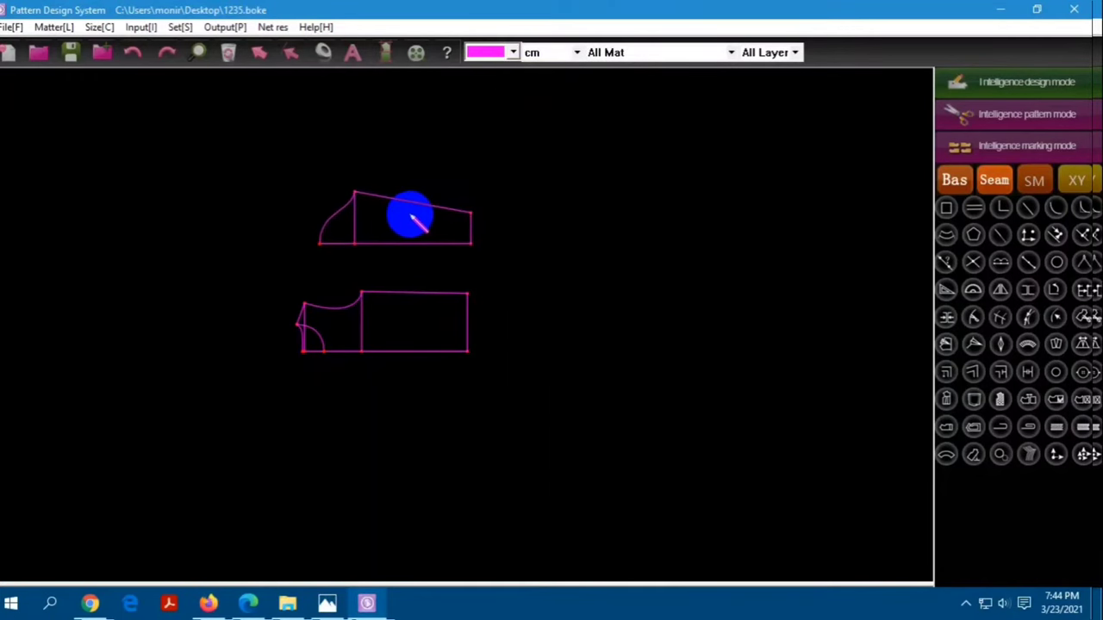
{"action": "left_click", "coordinate": [405, 177]}
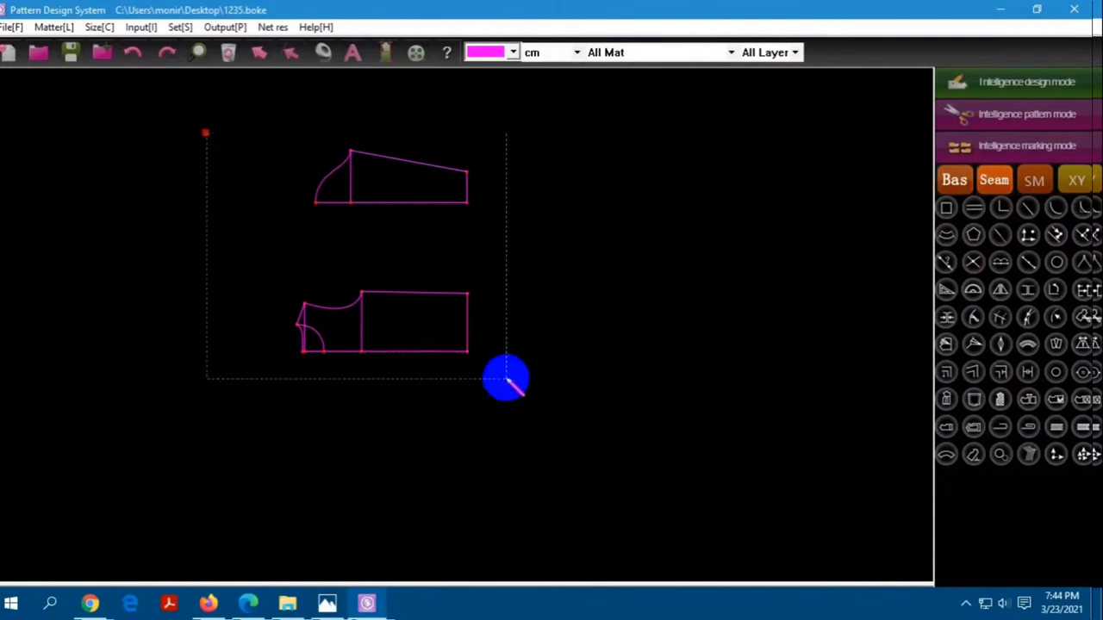
Save both pattern pieces as matter
{"action": "left_click_drag", "start_coordinate": [207, 133], "coordinate": [504, 379]}
{"action": "right_click", "coordinate": [505, 379]}
{"action": "left_click", "coordinate": [560, 499]}
Mirror the body piece across its bottom line
{"action": "left_click", "coordinate": [999, 291]}
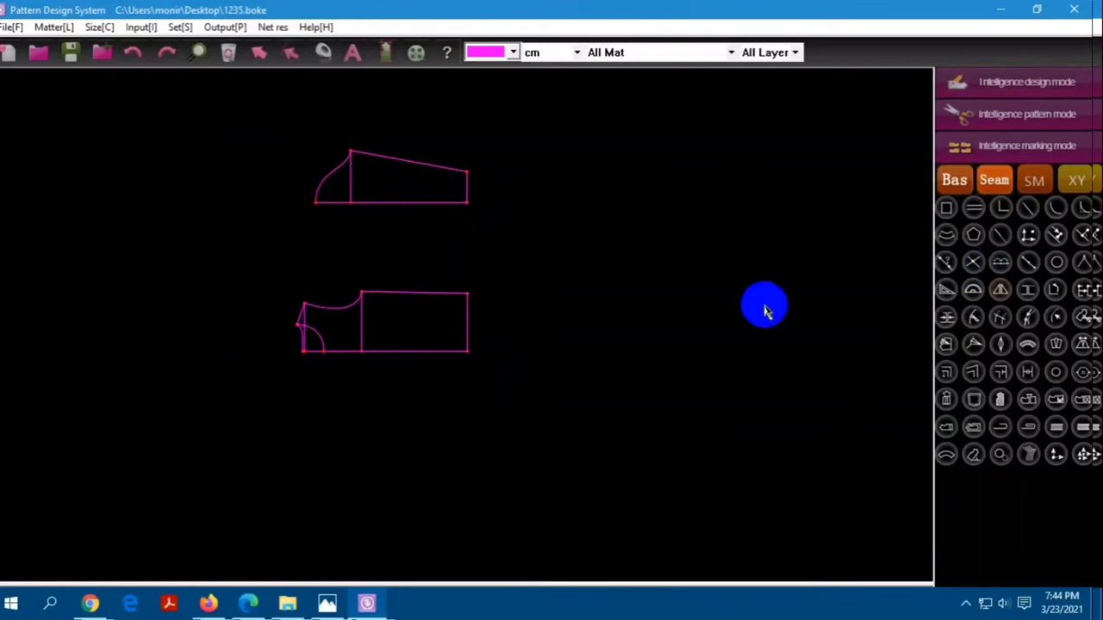
{"action": "left_click", "coordinate": [432, 358]}
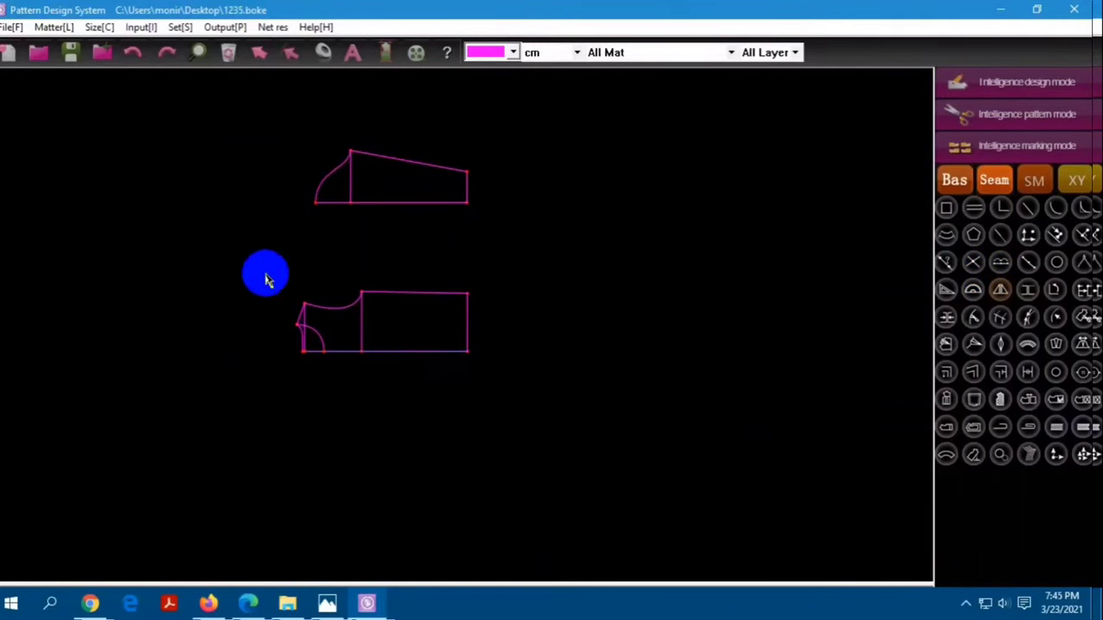
{"action": "left_click_drag", "start_coordinate": [241, 268], "coordinate": [494, 322]}
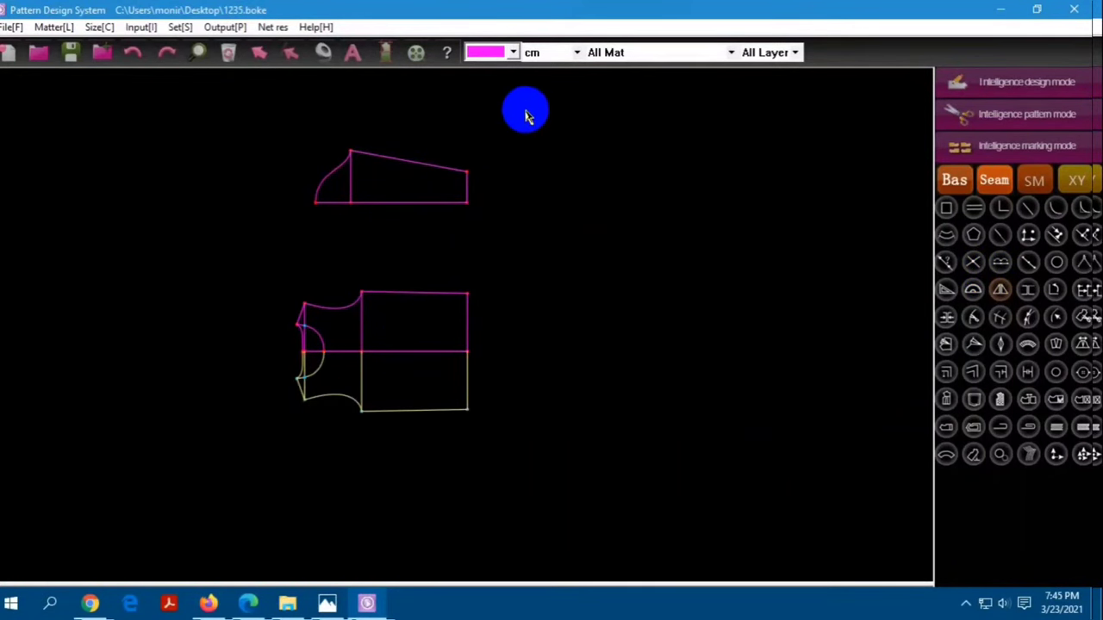
Mirror the sleeve piece across its bottom line and confirm the mirrored pieces
{"action": "left_click", "coordinate": [422, 202]}
{"action": "left_click_drag", "start_coordinate": [305, 143], "coordinate": [529, 185]}
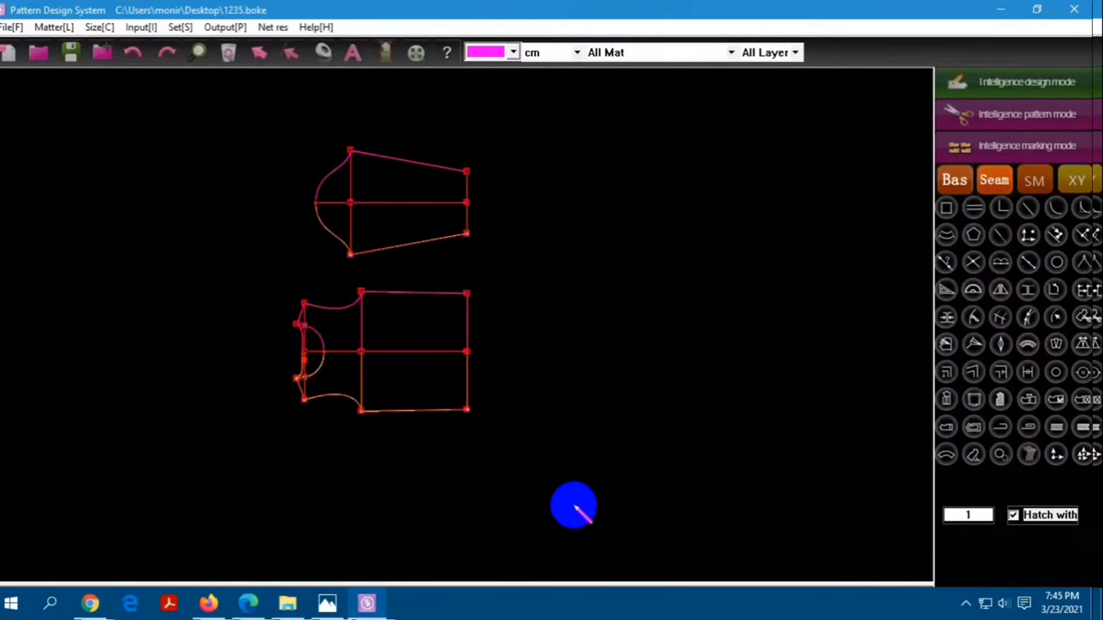
{"action": "right_click", "coordinate": [560, 505]}
{"action": "left_click", "coordinate": [591, 519]}
{"action": "scroll", "coordinate": [336, 293], "scroll_direction": "up", "scroll_amount": 3}
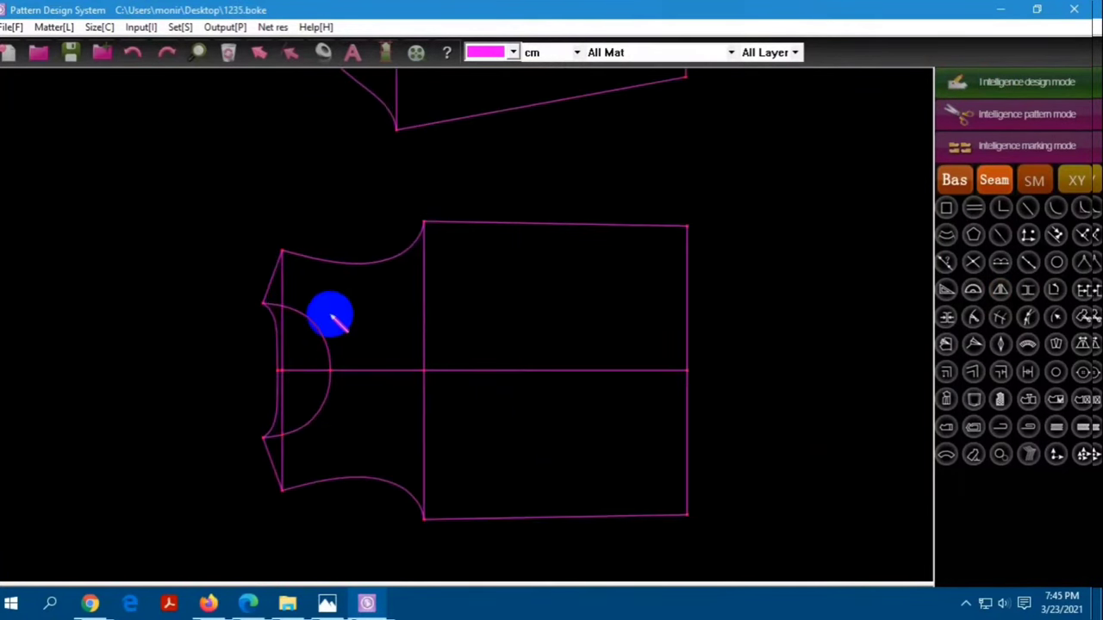
{"action": "scroll", "coordinate": [319, 332], "scroll_direction": "down", "scroll_amount": 2}
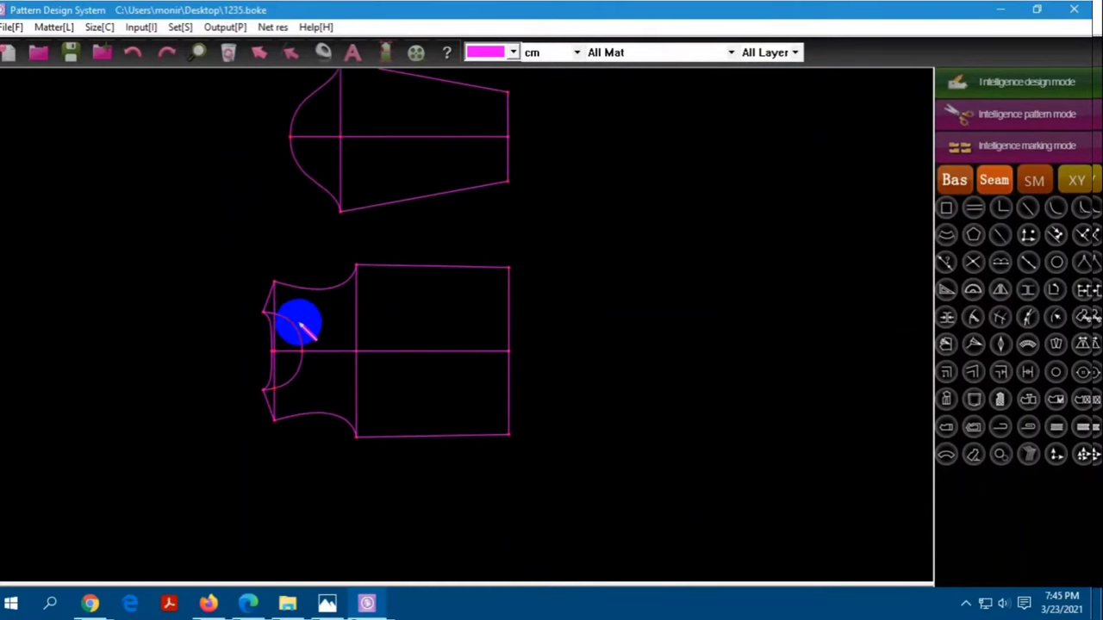
Start an arc at the armhole point, then cancel the pending length entry
{"action": "left_click", "coordinate": [296, 317]}
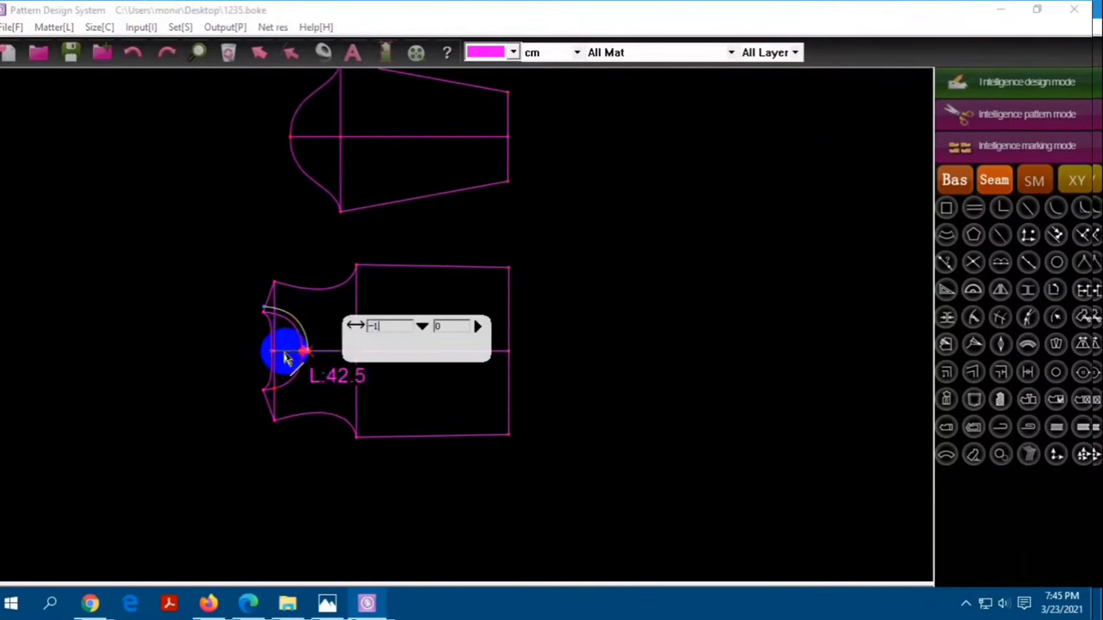
{"action": "left_click", "coordinate": [256, 343]}
{"action": "left_click", "coordinate": [268, 325]}
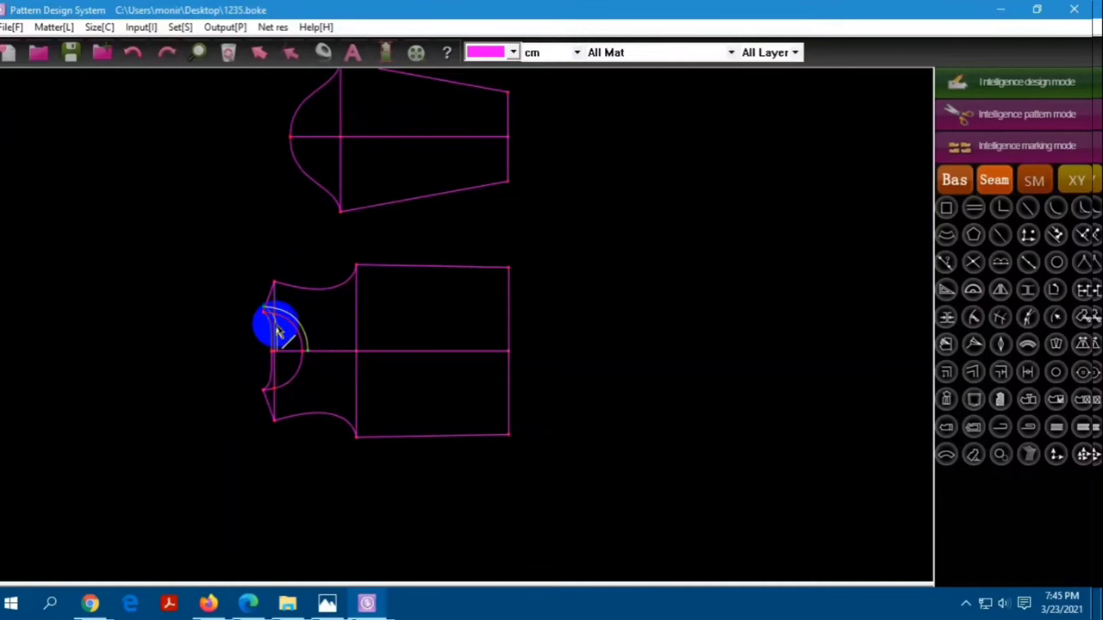
{"action": "right_click", "coordinate": [214, 270]}
Remove the lower bodice draft's line links and delete its lower half
{"action": "left_click_drag", "start_coordinate": [173, 251], "coordinate": [547, 463]}
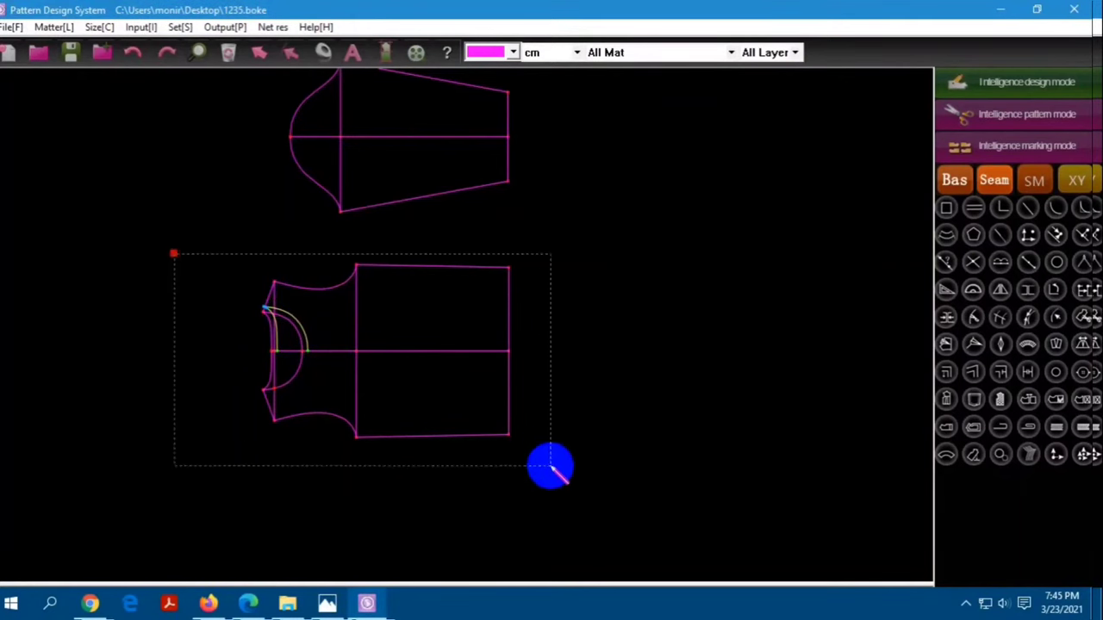
{"action": "right_click", "coordinate": [548, 463]}
{"action": "left_click", "coordinate": [608, 519]}
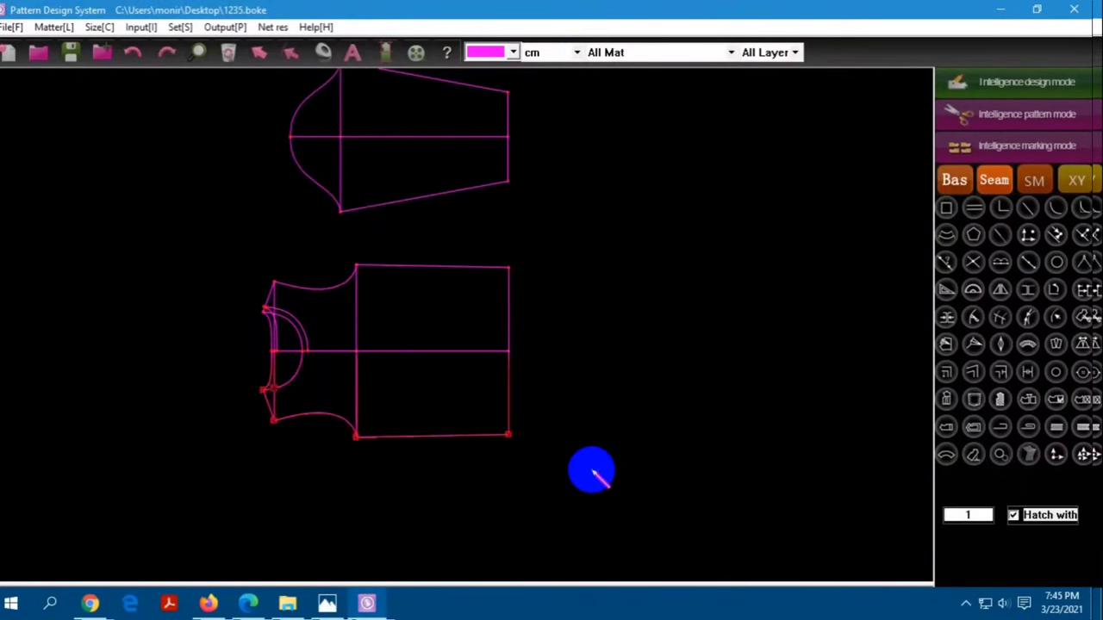
{"action": "right_click", "coordinate": [591, 471]}
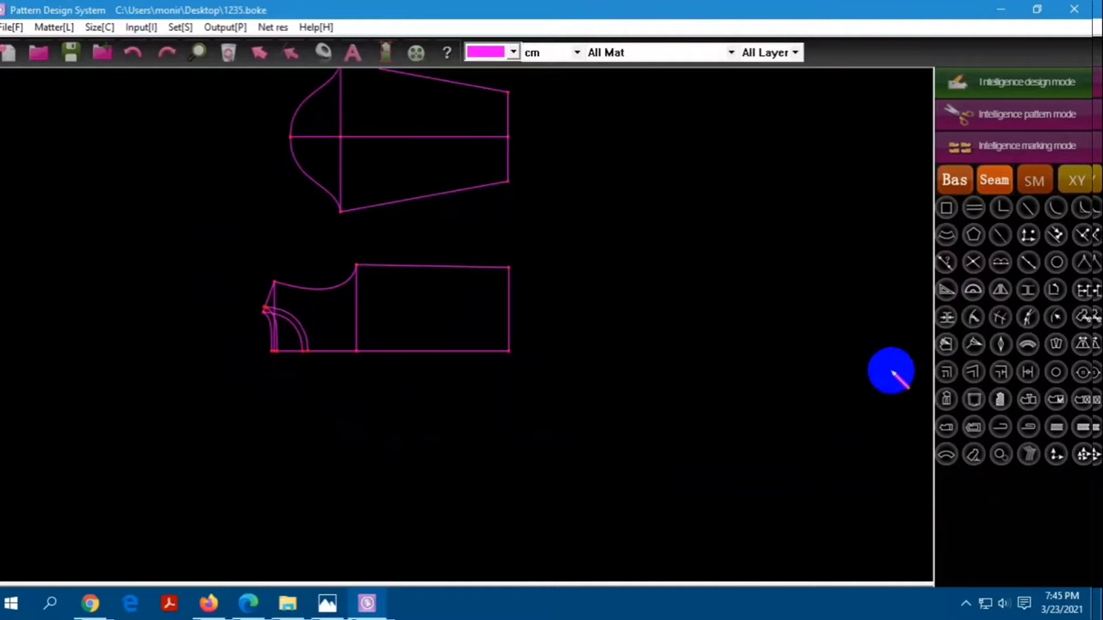
Mirror the upper bodice half downward and delete links across the whole draft
{"action": "left_click", "coordinate": [1009, 297]}
{"action": "left_click", "coordinate": [457, 350]}
{"action": "left_click_drag", "start_coordinate": [213, 243], "coordinate": [548, 335]}
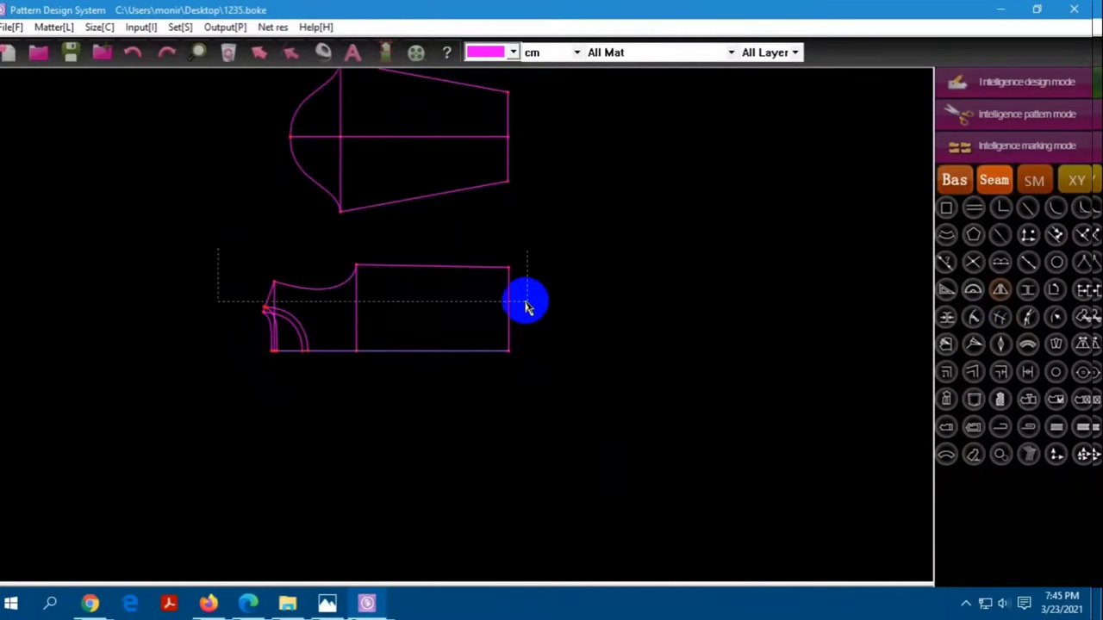
{"action": "left_click", "coordinate": [994, 85]}
{"action": "left_click_drag", "start_coordinate": [205, 239], "coordinate": [559, 466]}
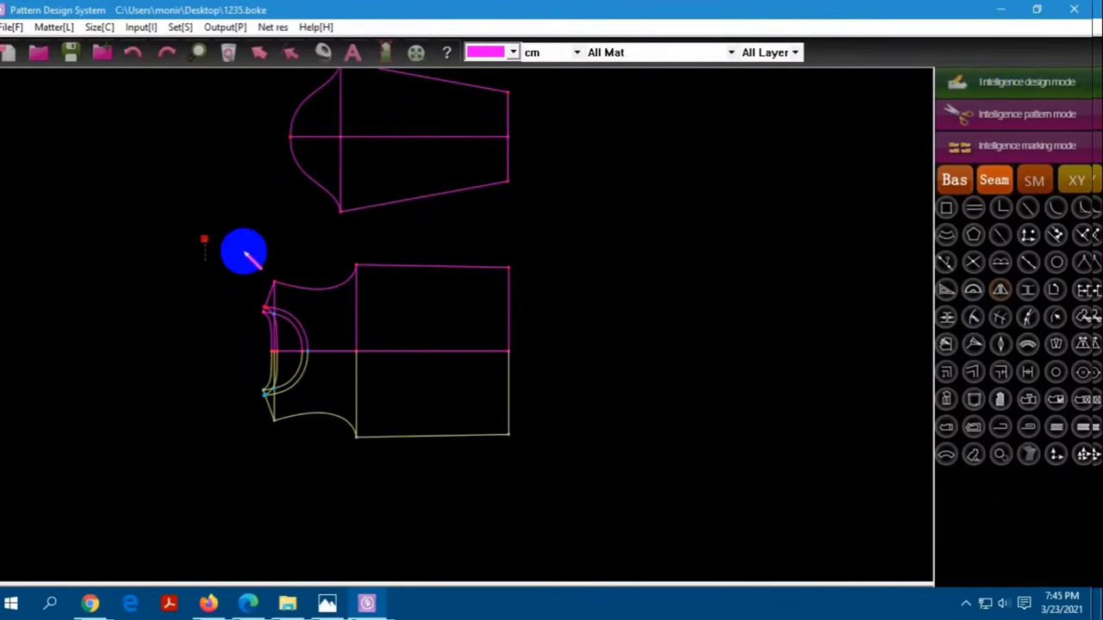
{"action": "right_click", "coordinate": [558, 466]}
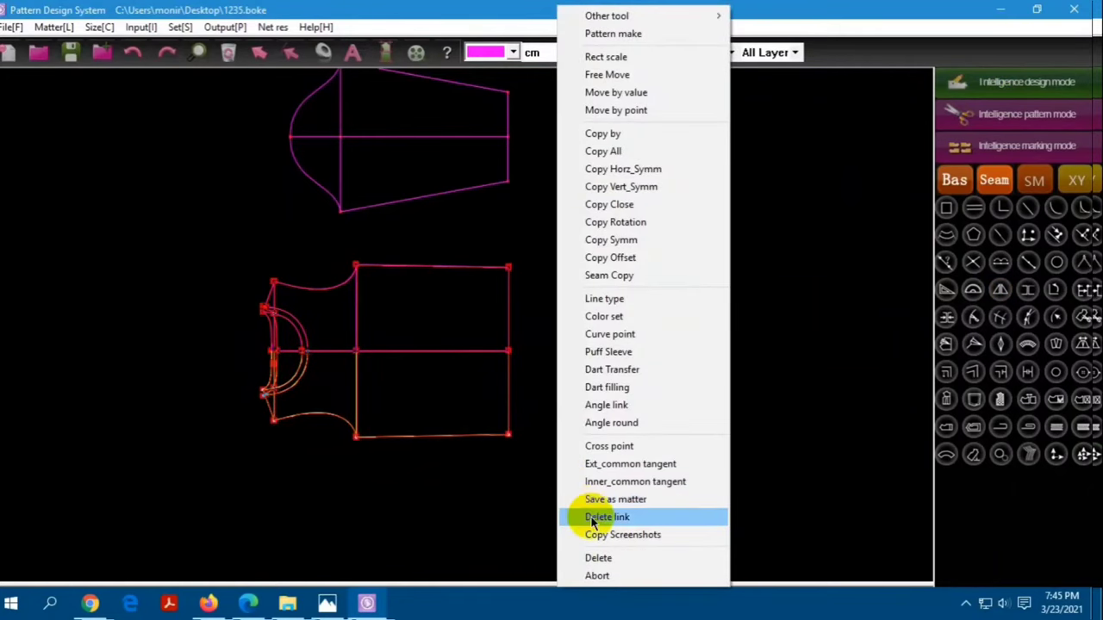
{"action": "left_click", "coordinate": [606, 518]}
{"action": "left_click", "coordinate": [327, 603]}
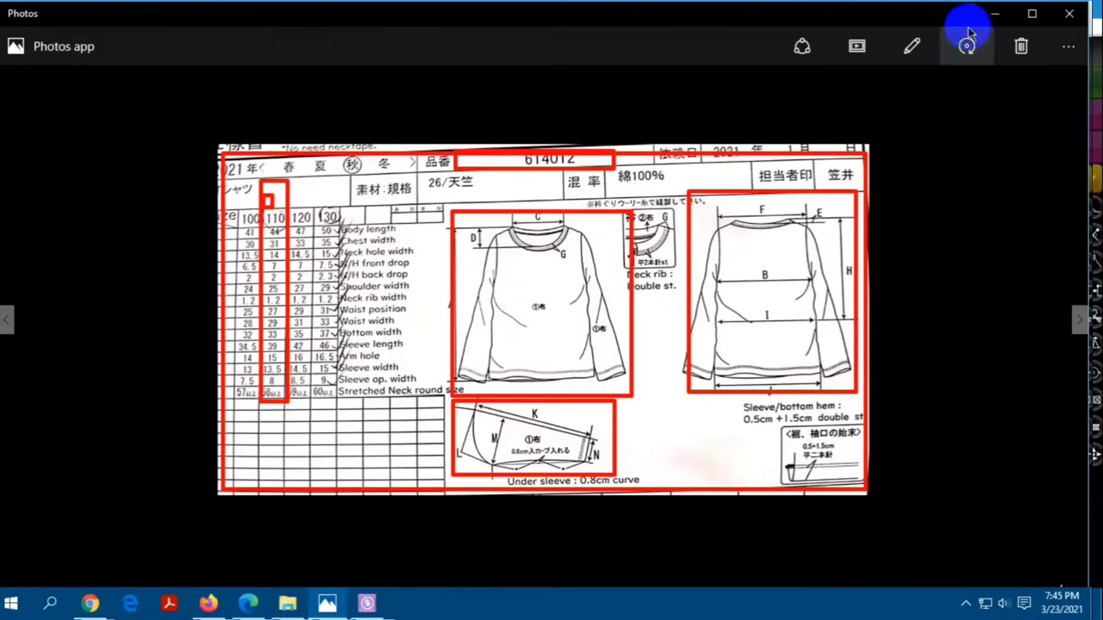
{"action": "left_click", "coordinate": [995, 19]}
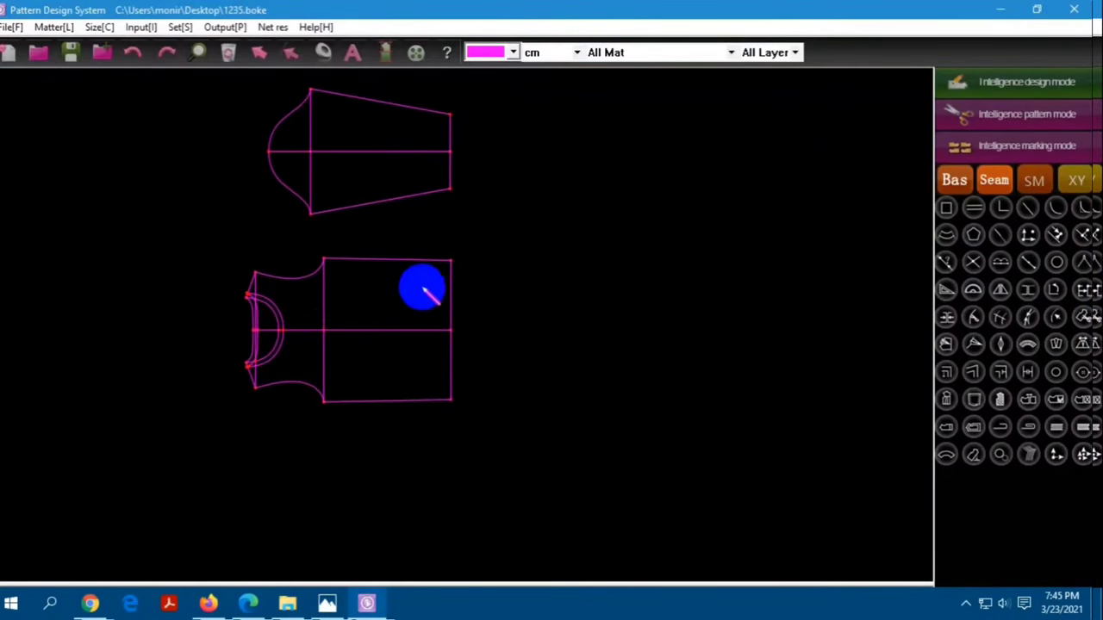
Pick the front outline lines and turn them into a pattern piece
{"action": "left_click", "coordinate": [452, 284]}
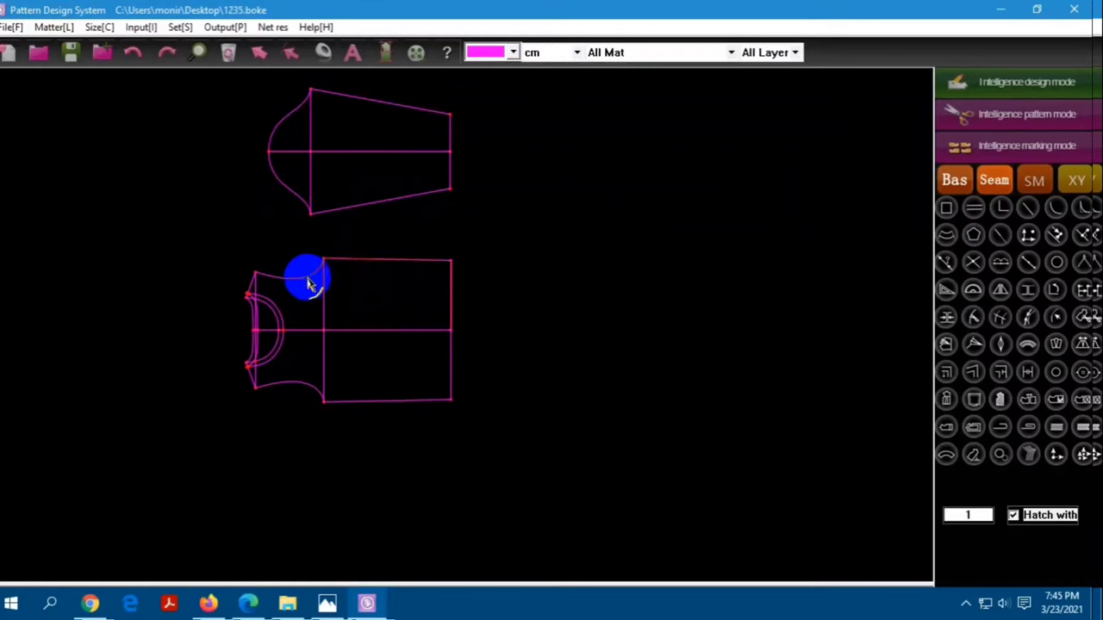
{"action": "scroll", "coordinate": [251, 288], "scroll_direction": "up", "scroll_amount": 3}
{"action": "scroll", "coordinate": [248, 300], "scroll_direction": "up", "scroll_amount": 1}
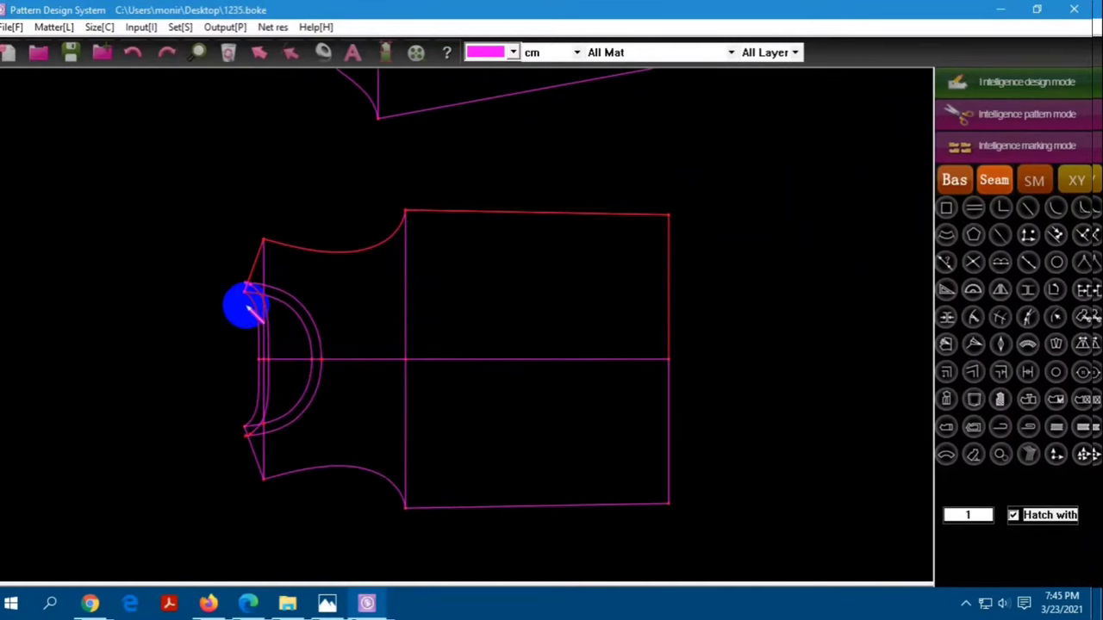
{"action": "right_click", "coordinate": [352, 356]}
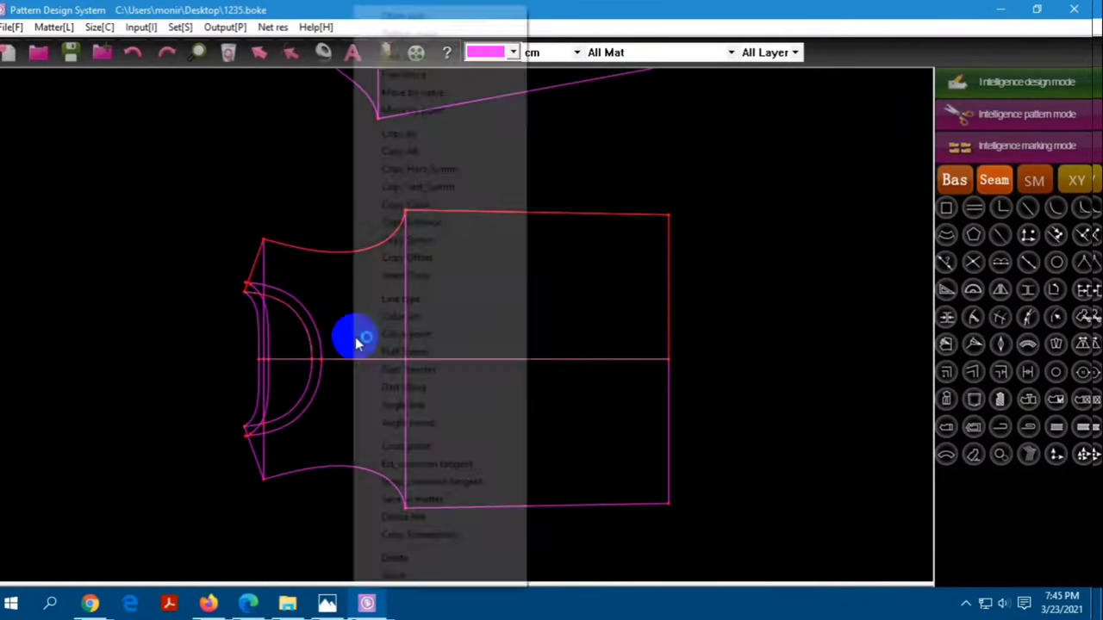
{"action": "left_click", "coordinate": [412, 34]}
{"action": "scroll", "coordinate": [201, 283], "scroll_direction": "down", "scroll_amount": 1}
{"action": "scroll", "coordinate": [300, 277], "scroll_direction": "down", "scroll_amount": 3}
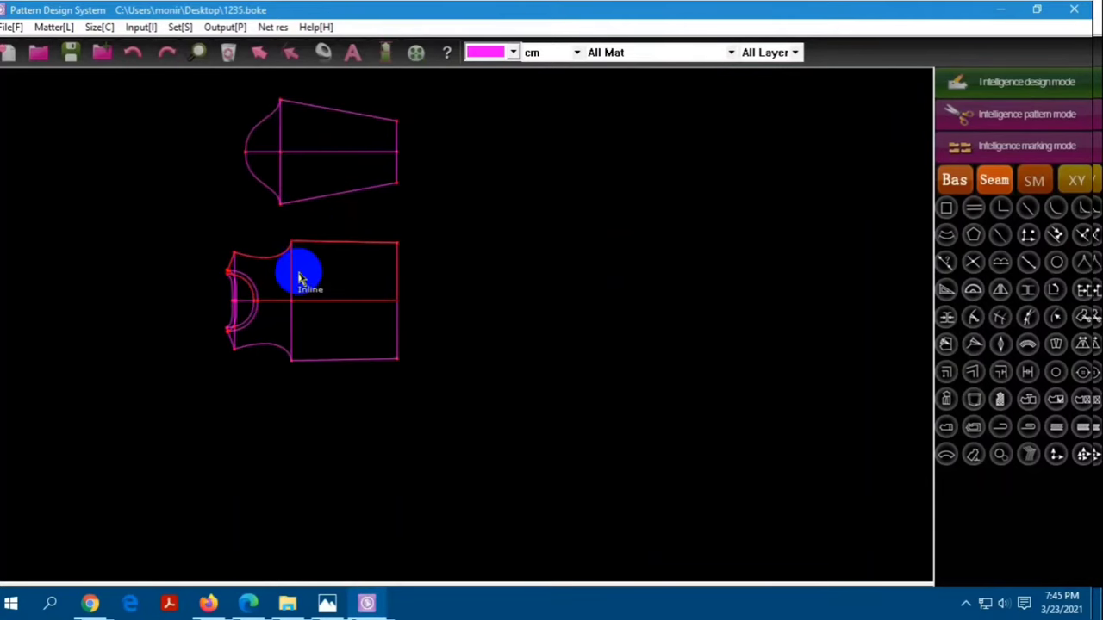
{"action": "double_click", "coordinate": [280, 276]}
Name the piece FRONT 1 and place it right of the bodice draft
{"action": "left_click", "coordinate": [258, 242]}
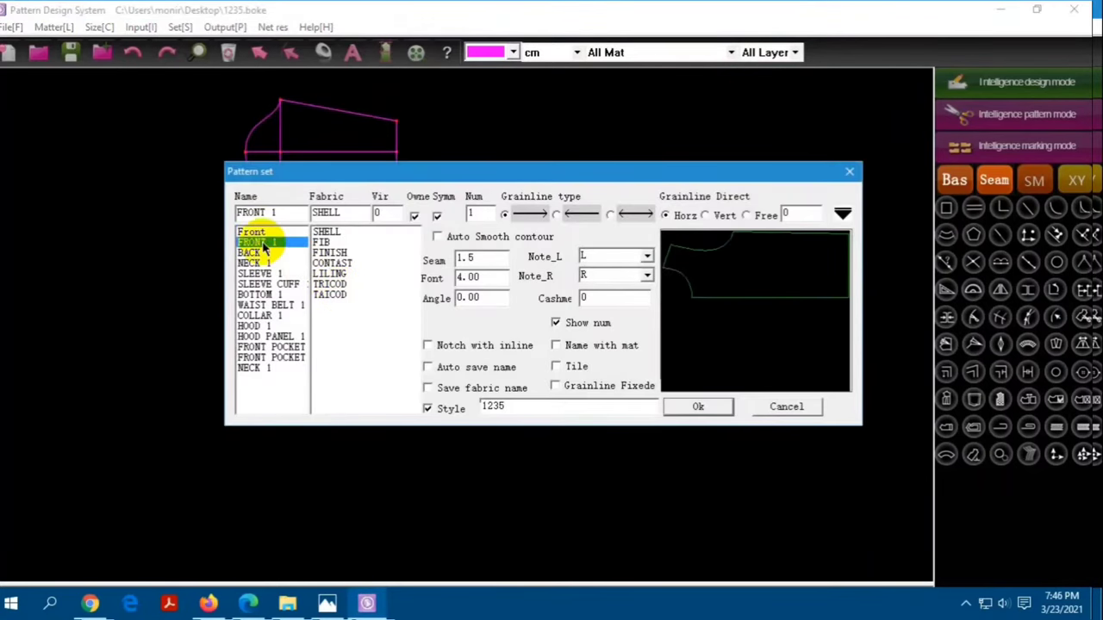
{"action": "left_click", "coordinate": [673, 384]}
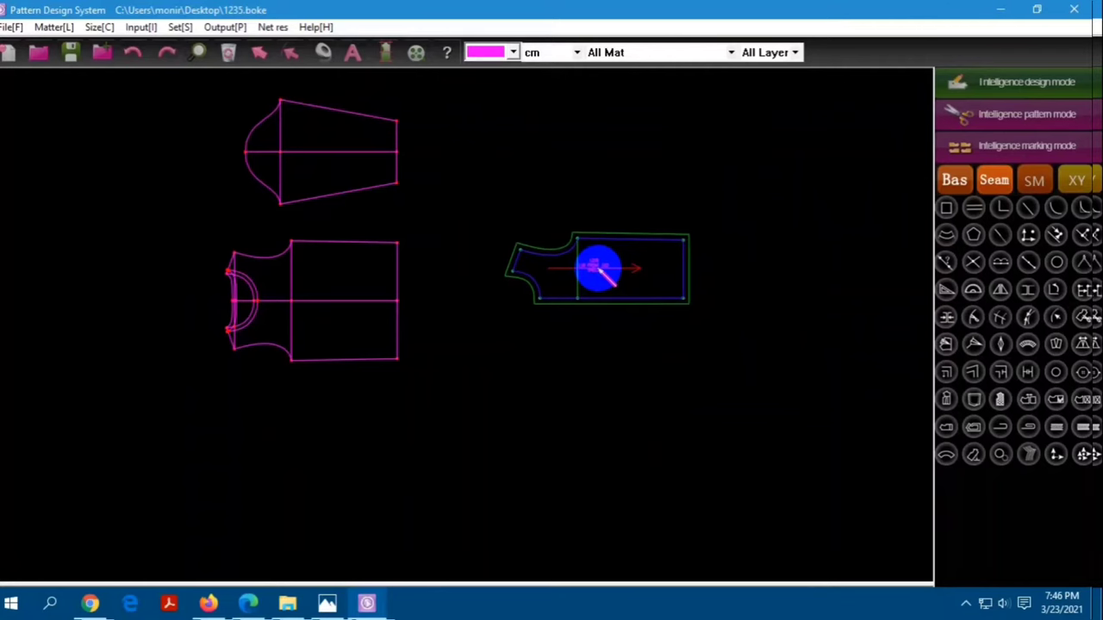
{"action": "left_click", "coordinate": [597, 265]}
Set FRONT 1's edge seam mode and confirm its notch and grainline options
{"action": "right_click", "coordinate": [689, 336]}
{"action": "left_click", "coordinate": [724, 512]}
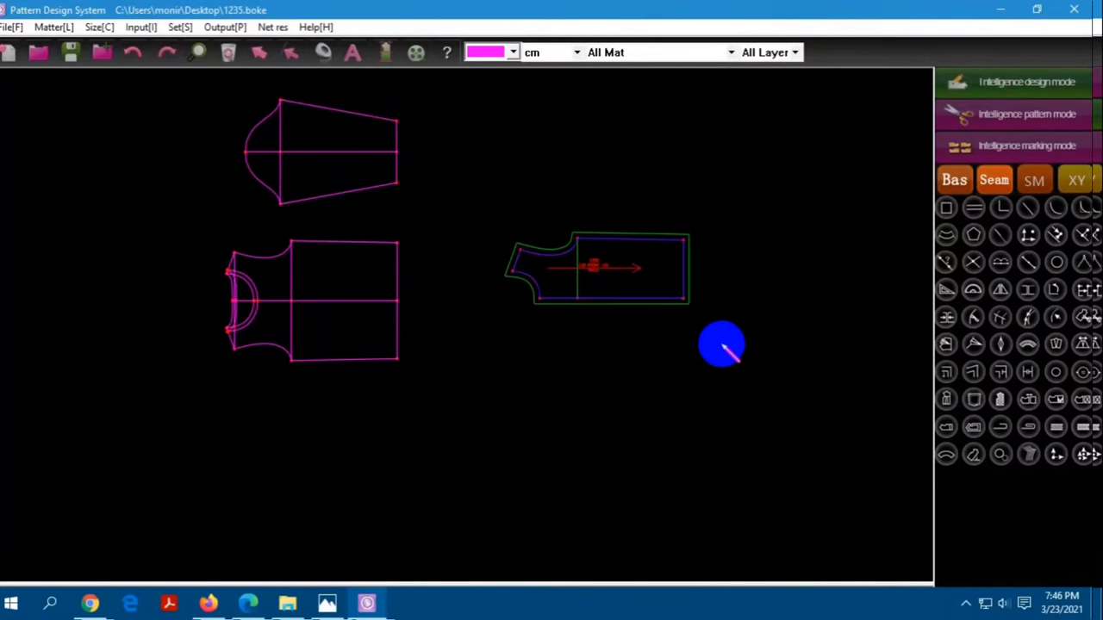
{"action": "left_click", "coordinate": [670, 302]}
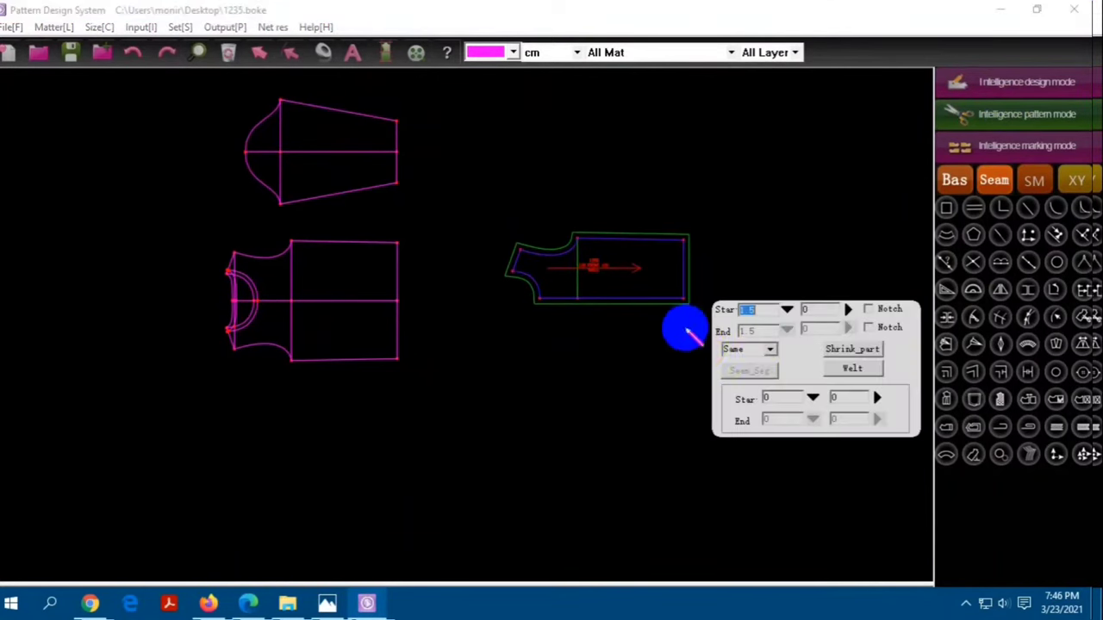
{"action": "left_click", "coordinate": [768, 351]}
{"action": "left_click", "coordinate": [741, 369]}
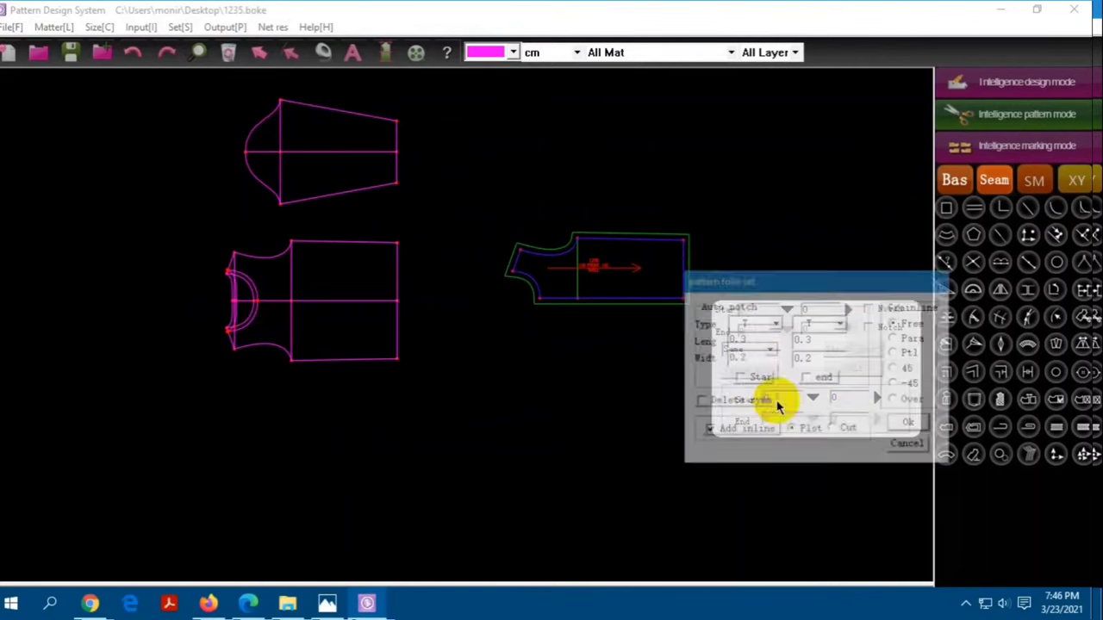
{"action": "left_click", "coordinate": [909, 424]}
{"action": "left_click", "coordinate": [788, 300]}
Give FRONT 1 a 1 cm seam allowance
{"action": "scroll", "coordinate": [635, 296], "scroll_direction": "up", "scroll_amount": 1}
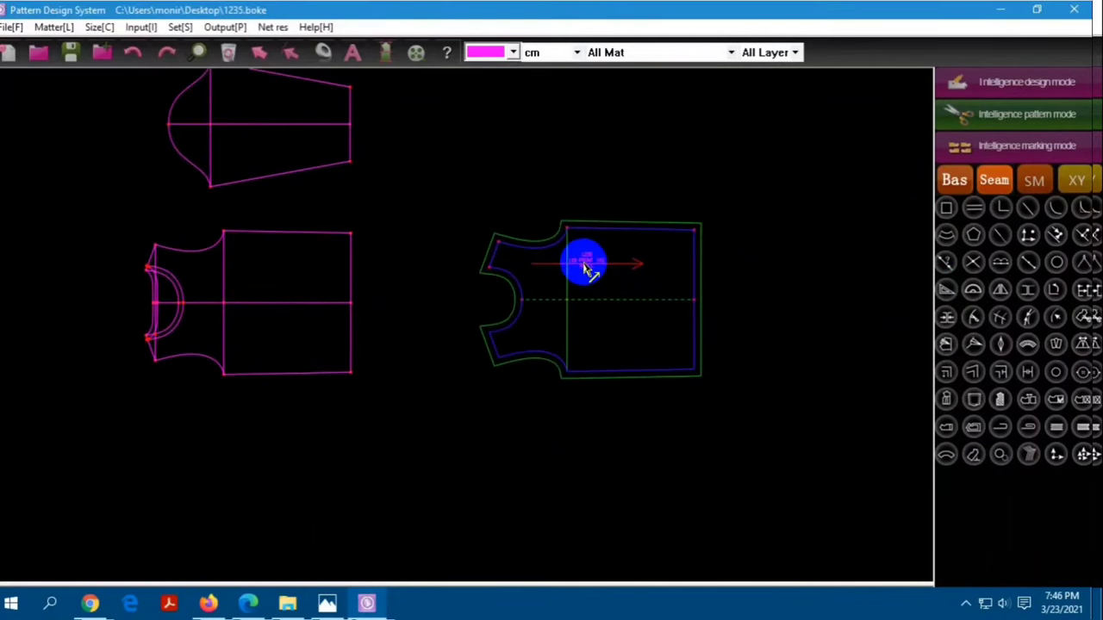
{"action": "double_click", "coordinate": [610, 248]}
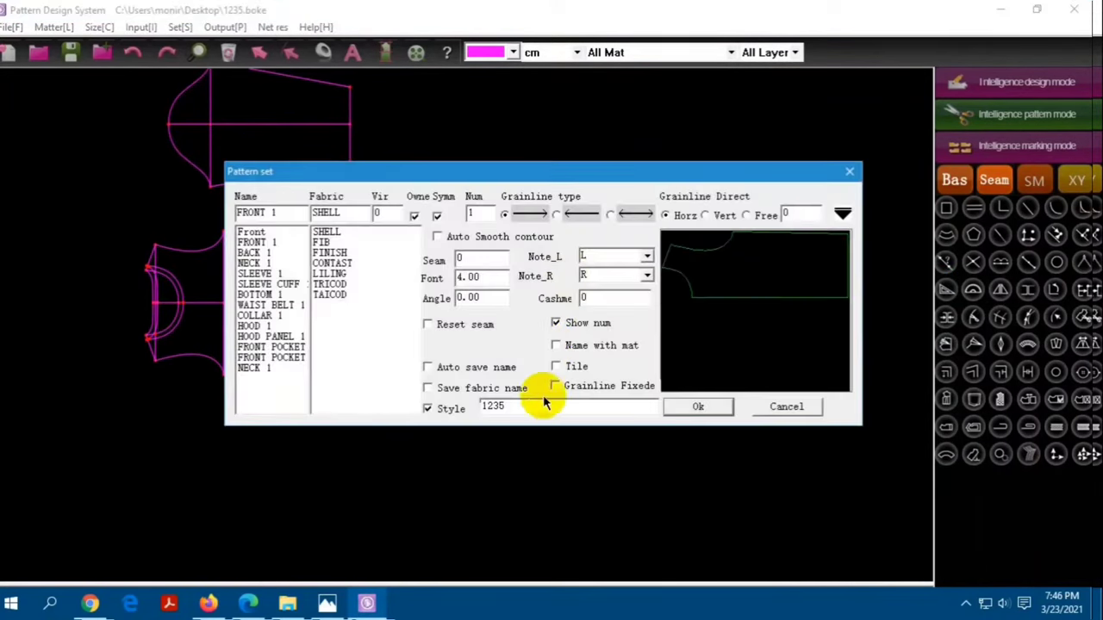
{"action": "type", "text": "1"}
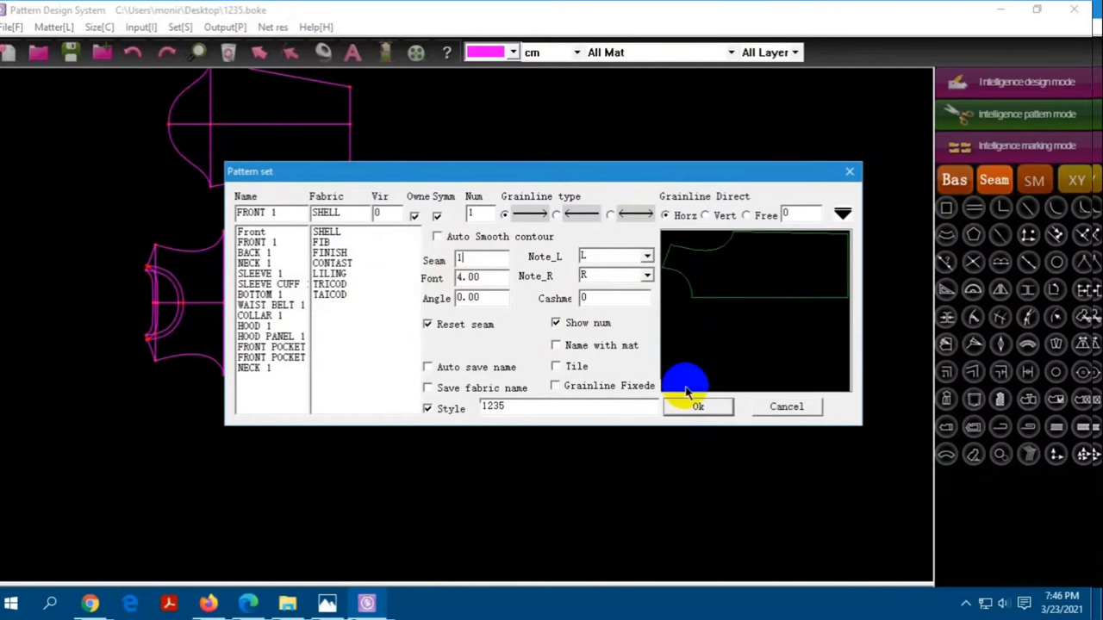
{"action": "left_click", "coordinate": [699, 407]}
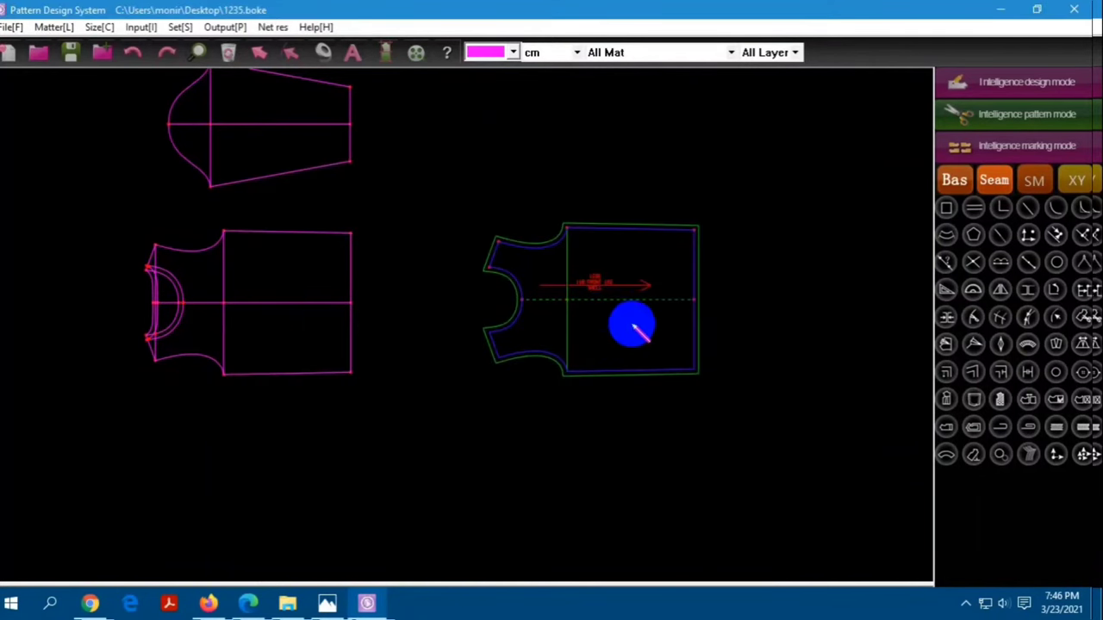
Confirm FRONT 1 as SHELL fabric without symmetry and select an edge's seam width
{"action": "scroll", "coordinate": [607, 286], "scroll_direction": "up", "scroll_amount": 1}
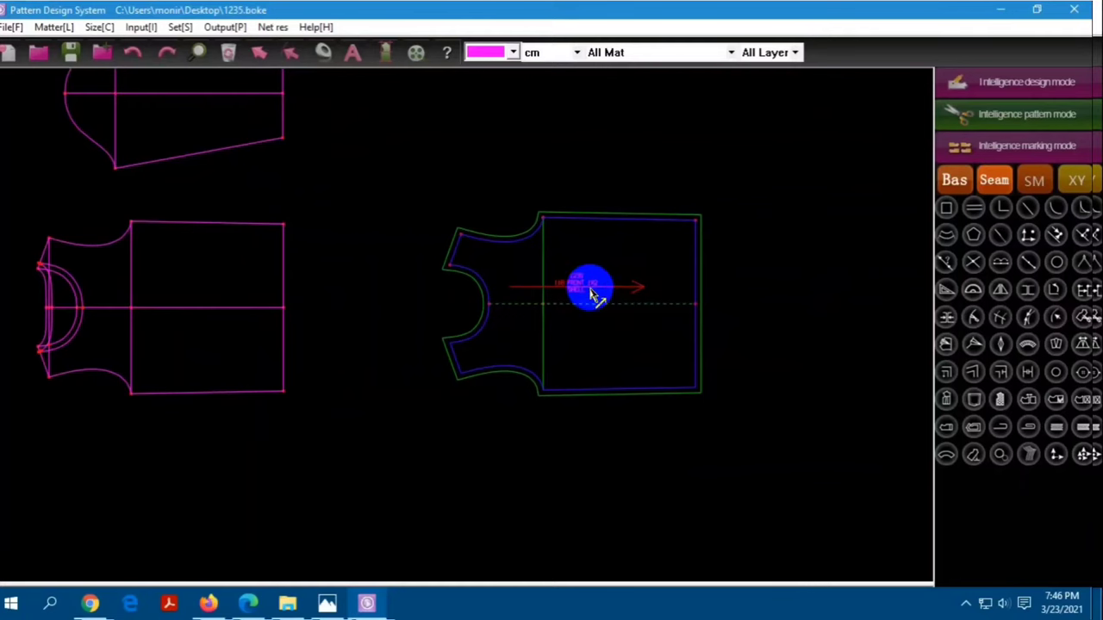
{"action": "double_click", "coordinate": [589, 258]}
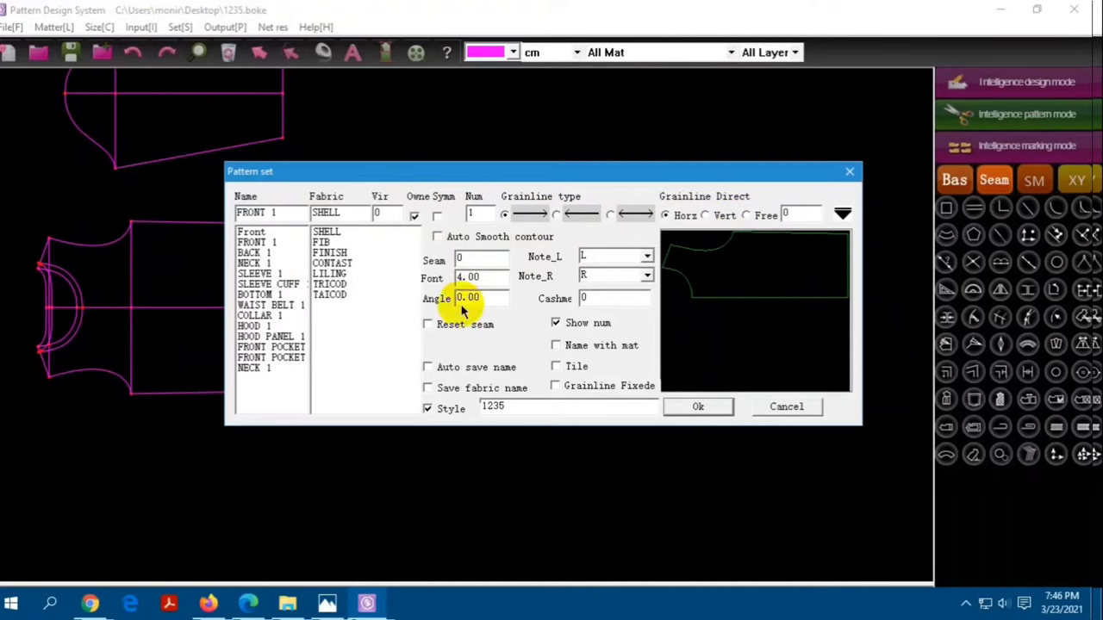
{"action": "left_click", "coordinate": [698, 403]}
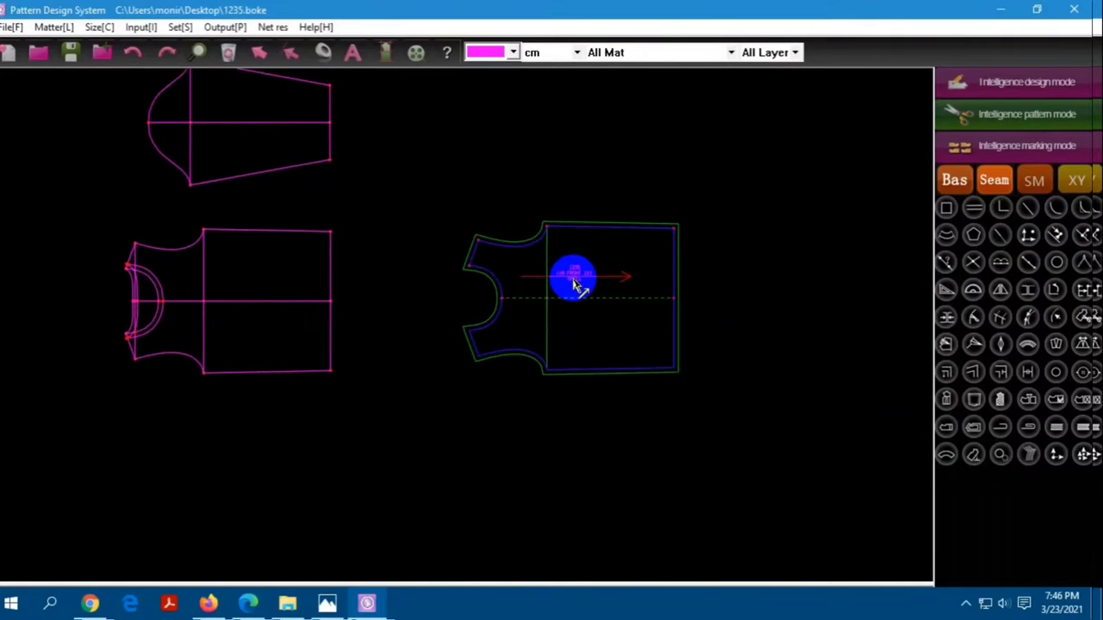
{"action": "scroll", "coordinate": [574, 278], "scroll_direction": "down", "scroll_amount": 1}
{"action": "scroll", "coordinate": [541, 276], "scroll_direction": "down", "scroll_amount": 1}
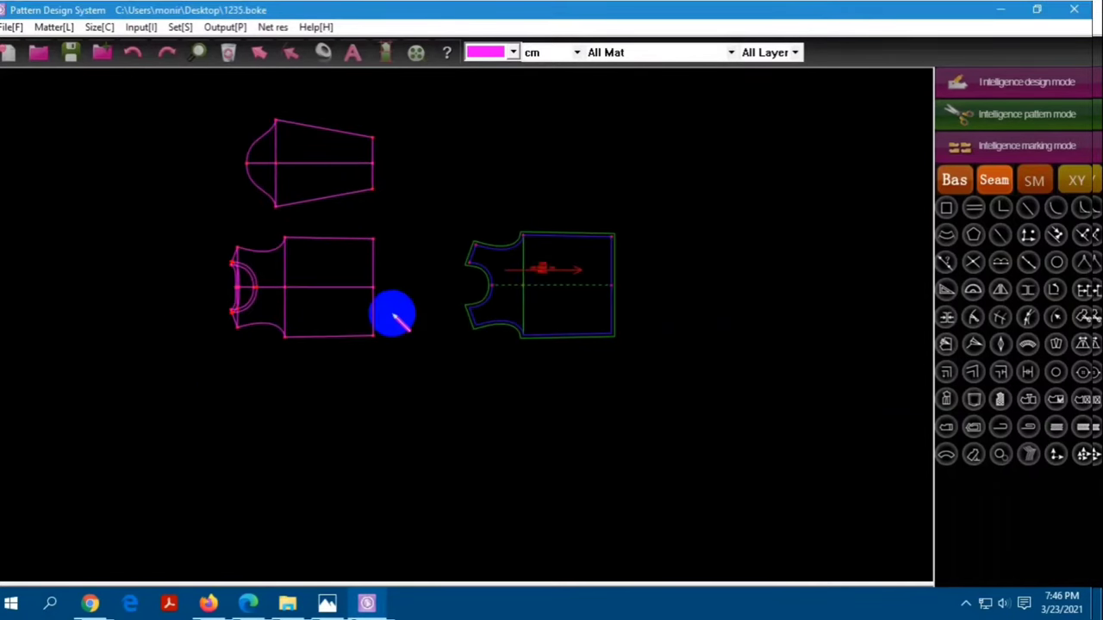
{"action": "left_click", "coordinate": [609, 269]}
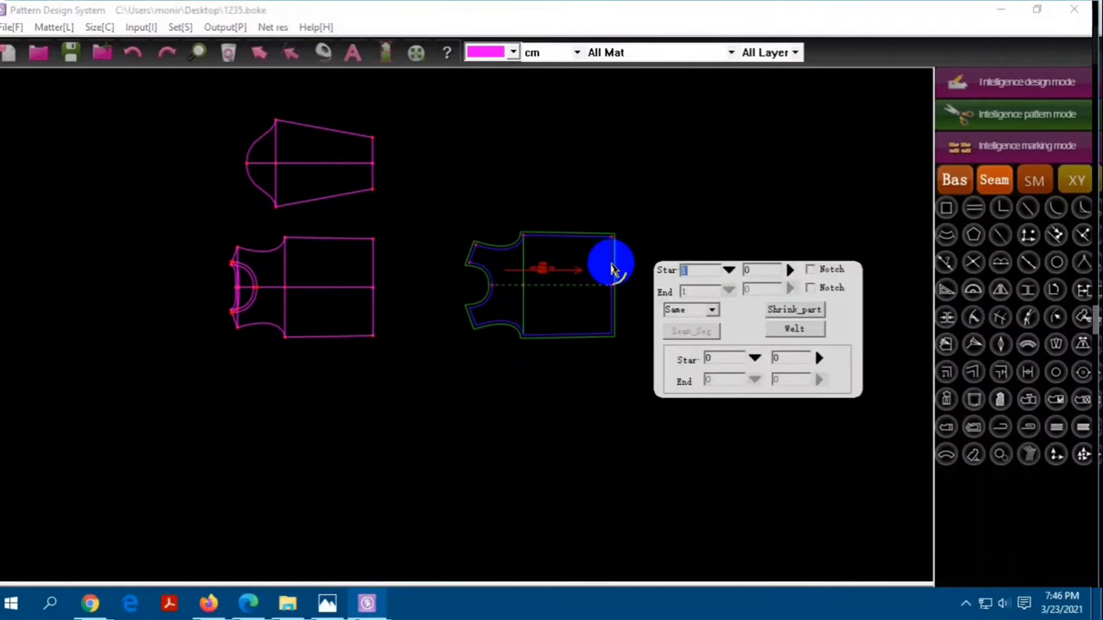
{"action": "left_click", "coordinate": [327, 603]}
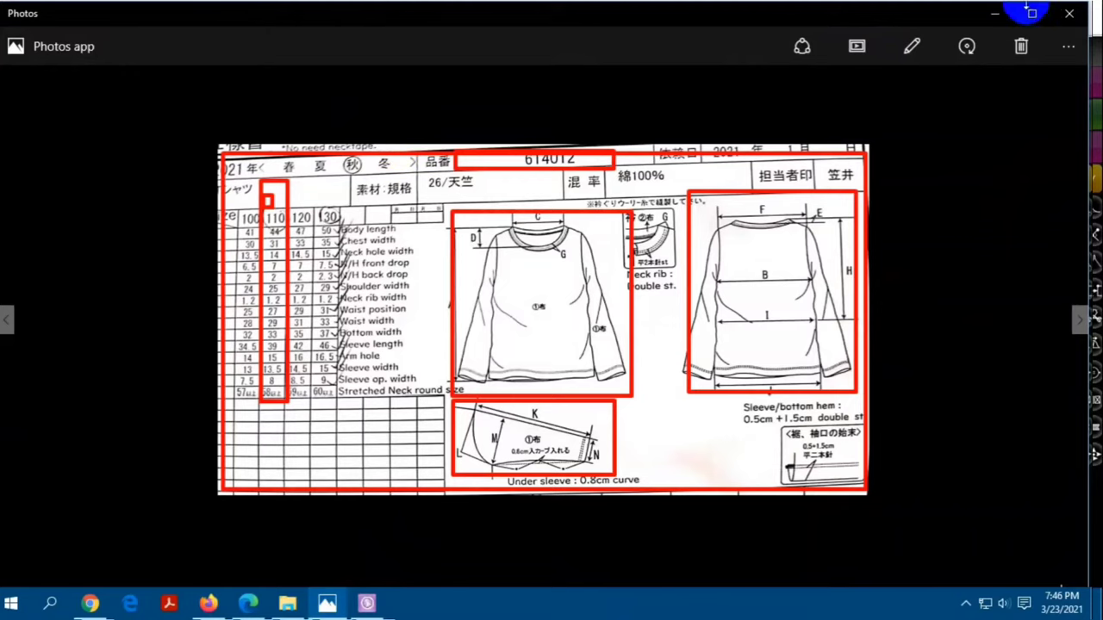
{"action": "left_click", "coordinate": [995, 17]}
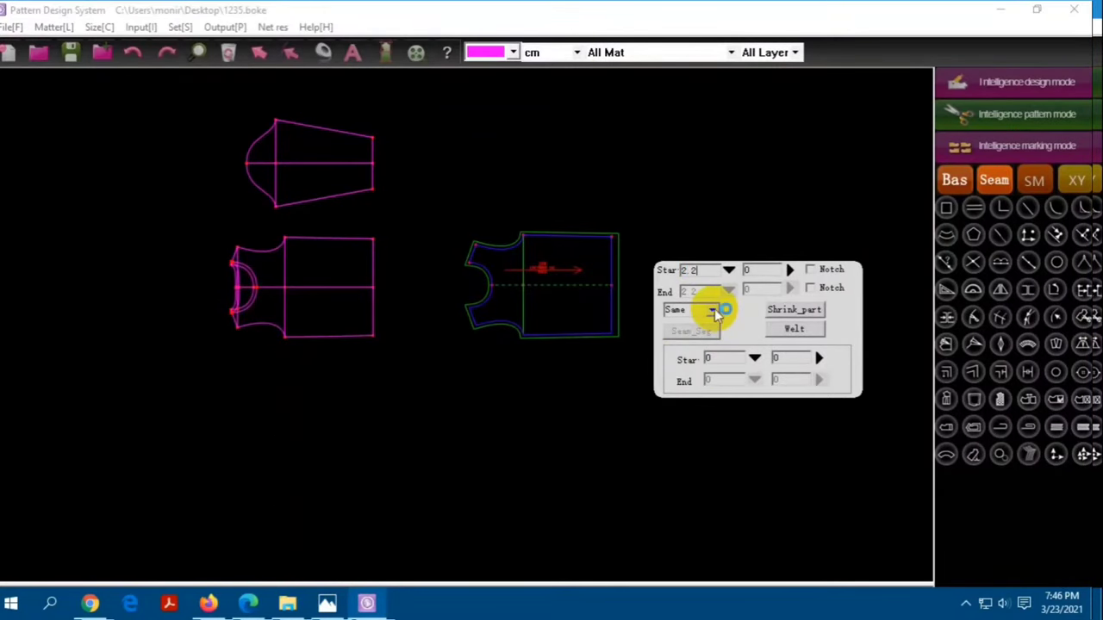
Finish the seam width edit and Copy All the back outline
{"action": "right_click", "coordinate": [497, 263]}
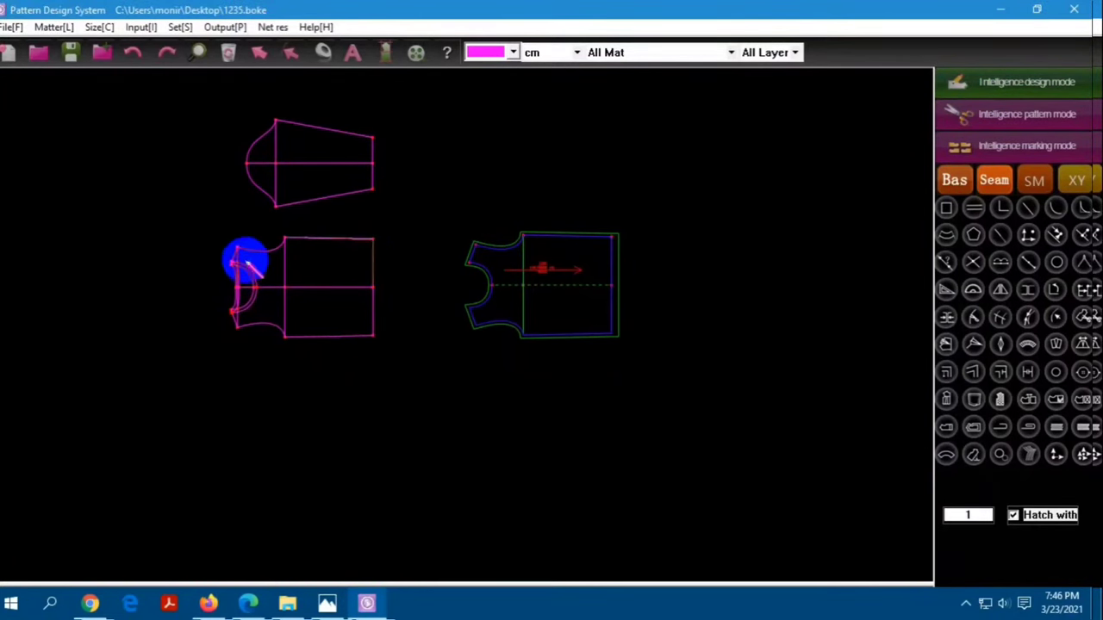
{"action": "scroll", "coordinate": [258, 258], "scroll_direction": "up", "scroll_amount": 2}
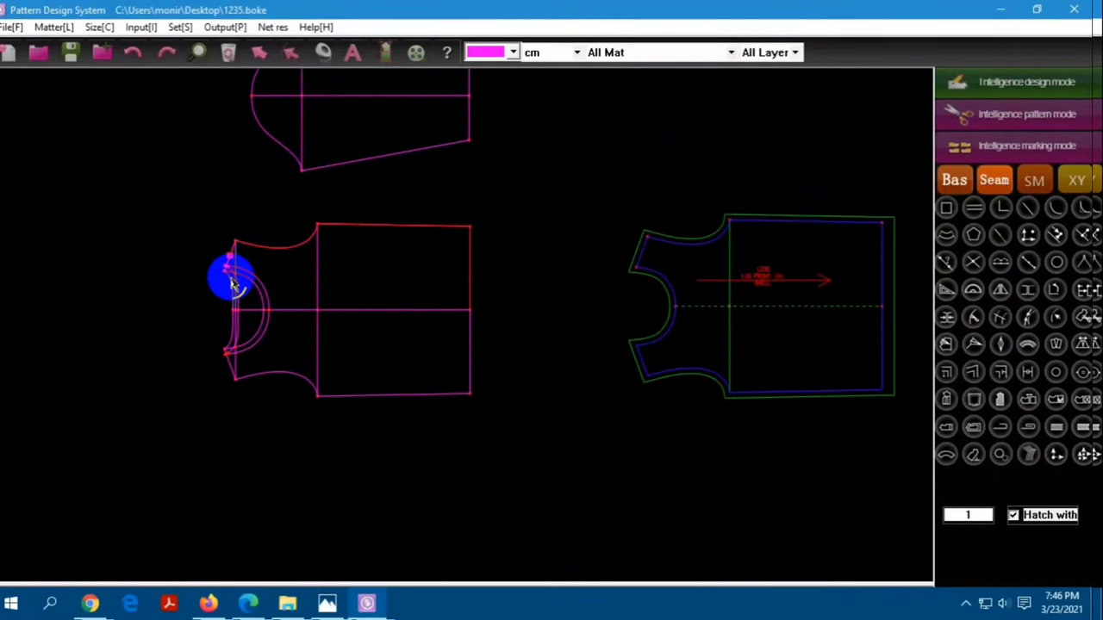
{"action": "scroll", "coordinate": [251, 314], "scroll_direction": "down", "scroll_amount": 2}
{"action": "right_click", "coordinate": [317, 239]}
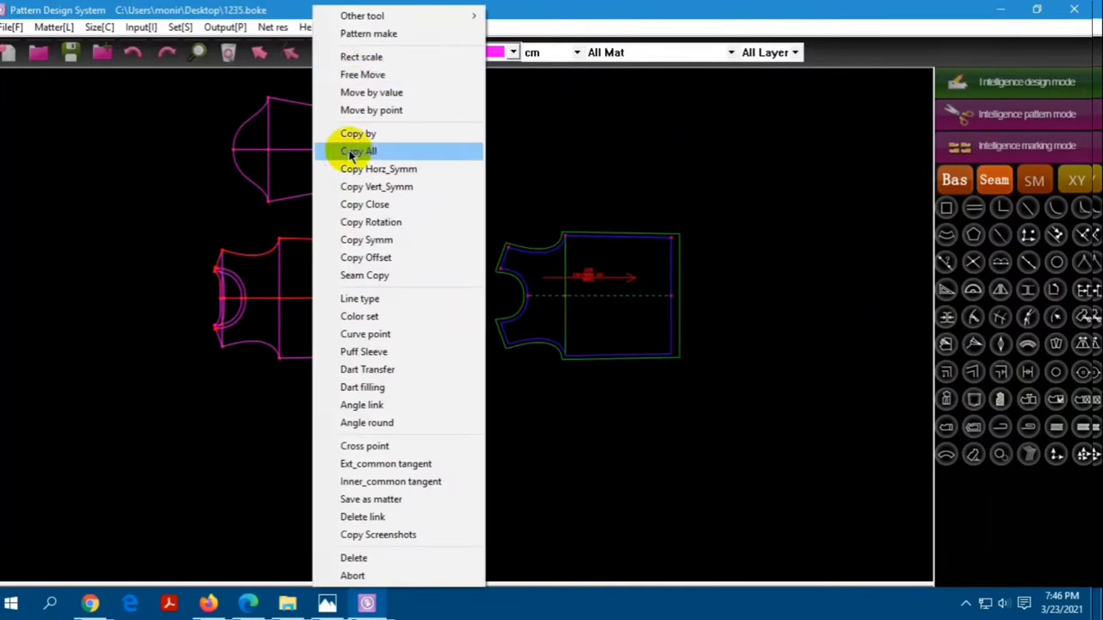
{"action": "left_click", "coordinate": [357, 54]}
{"action": "scroll", "coordinate": [221, 273], "scroll_direction": "up", "scroll_amount": 2}
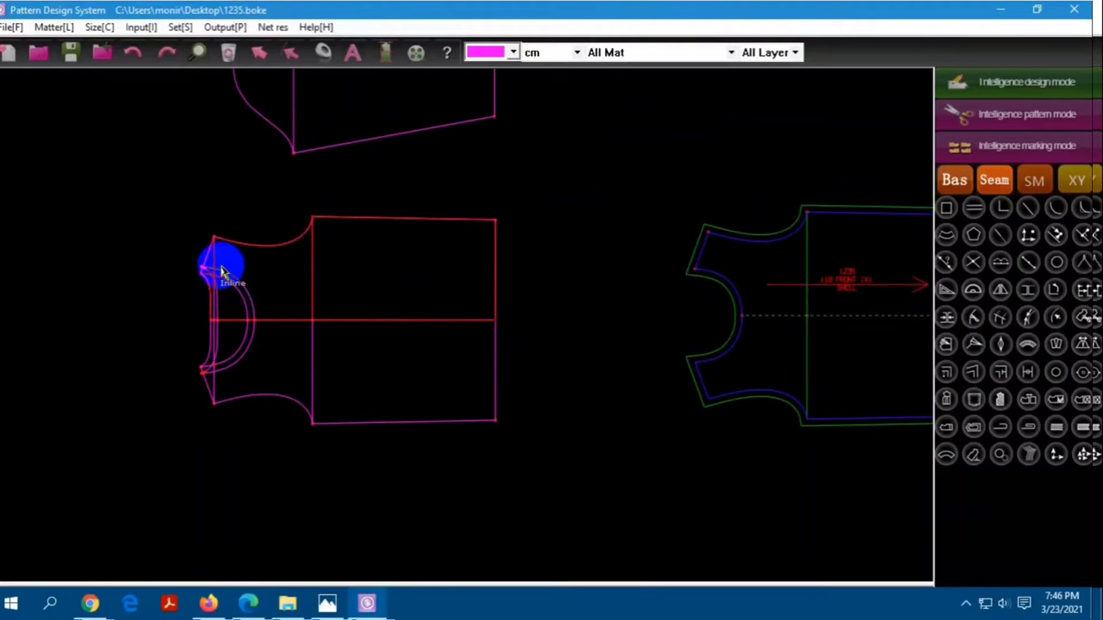
{"action": "scroll", "coordinate": [111, 216], "scroll_direction": "down", "scroll_amount": 2}
Make the copy BACK 1, place it below FRONT 1, and delete its link
{"action": "double_click", "coordinate": [111, 216]}
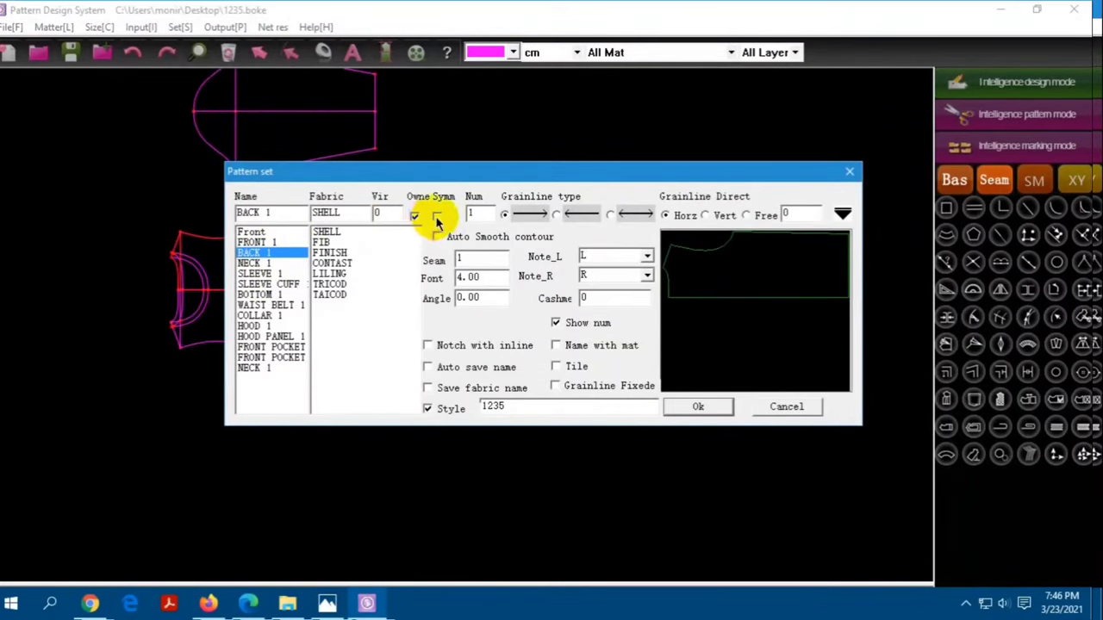
{"action": "left_click", "coordinate": [698, 408]}
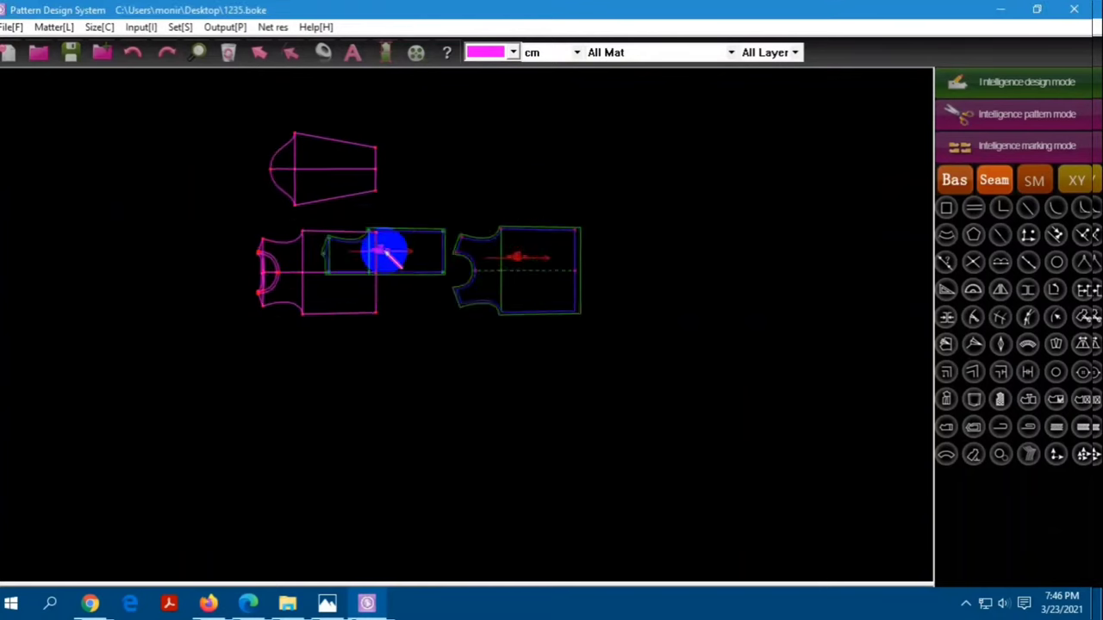
{"action": "left_click_drag", "start_coordinate": [382, 249], "coordinate": [496, 349]}
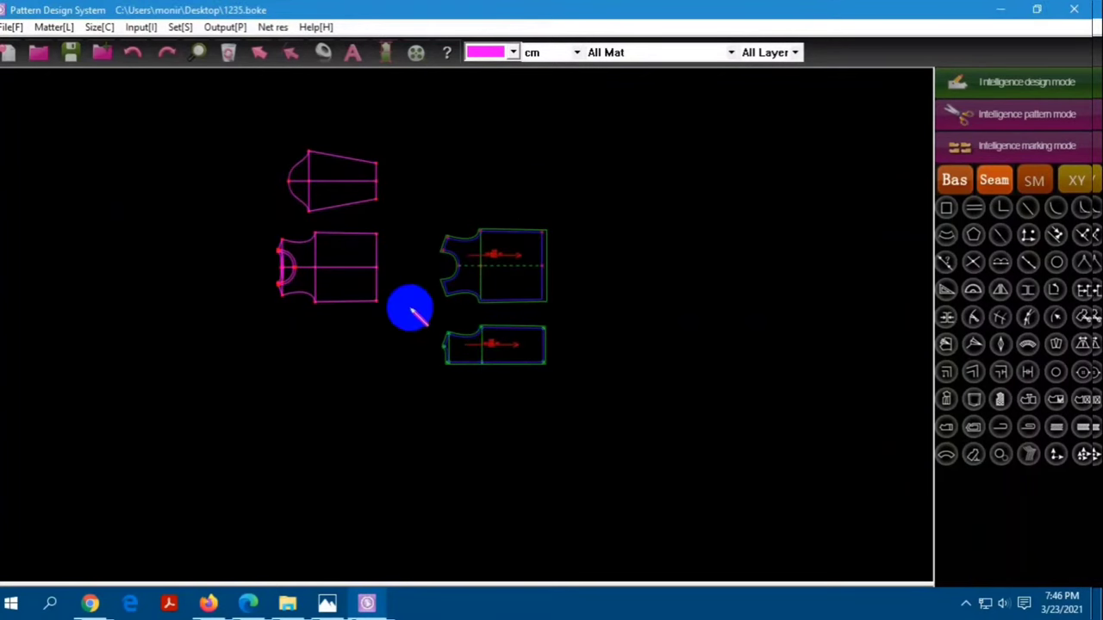
{"action": "right_click", "coordinate": [571, 384]}
{"action": "left_click", "coordinate": [630, 516]}
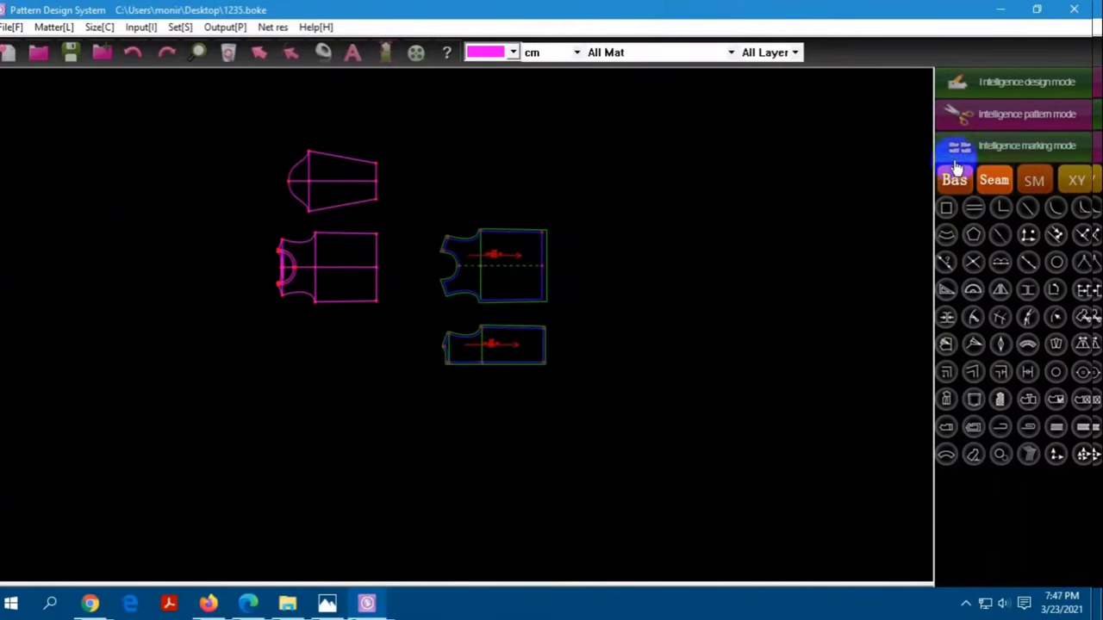
Set the back piece's edge to Reff to unfold it, then leave intelligent pattern mode
{"action": "scroll", "coordinate": [510, 377], "scroll_direction": "up", "scroll_amount": 2}
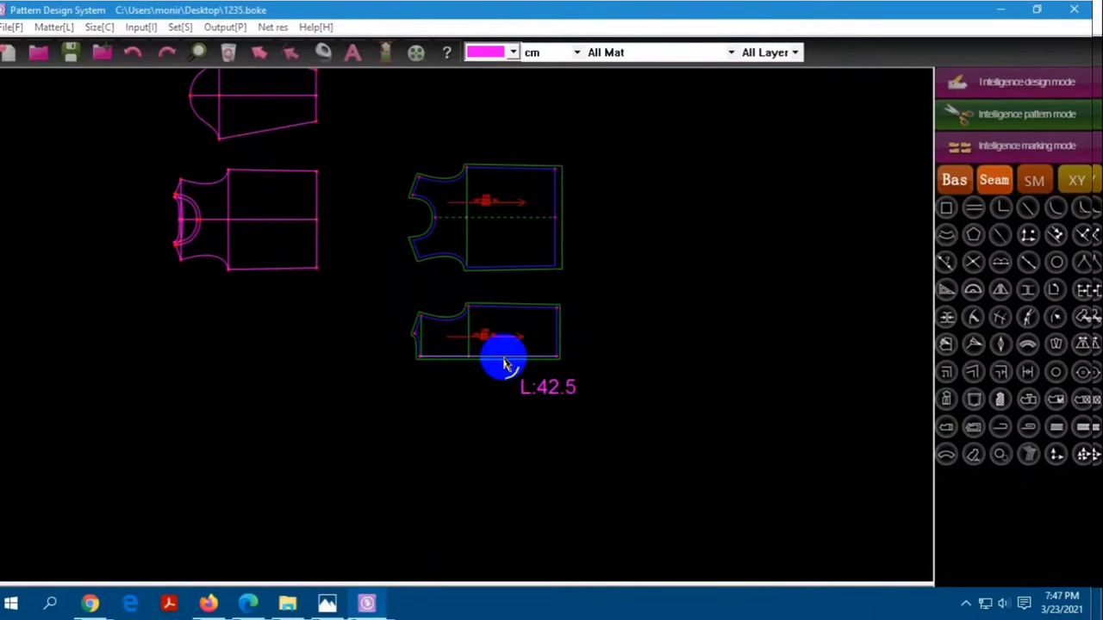
{"action": "right_click", "coordinate": [507, 364]}
{"action": "left_click", "coordinate": [591, 441]}
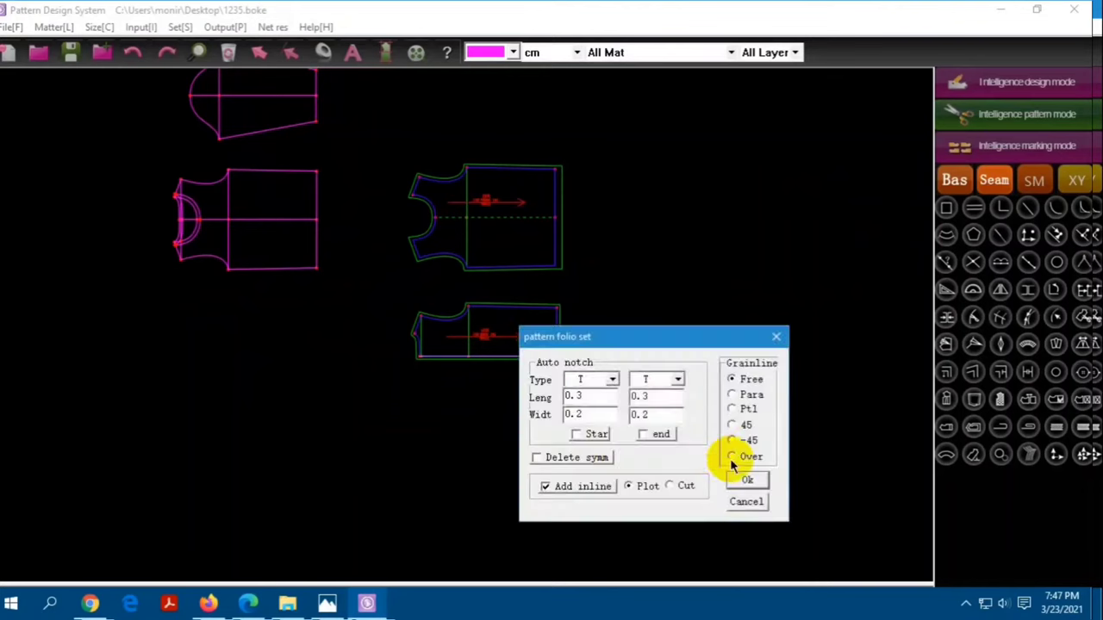
{"action": "left_click", "coordinate": [743, 476]}
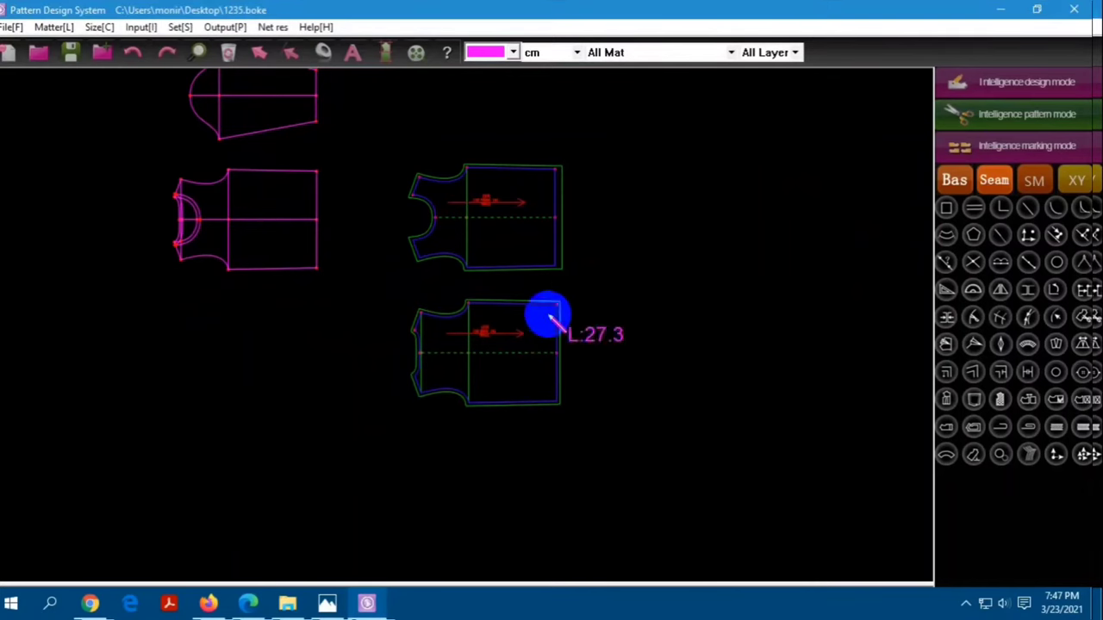
{"action": "right_click", "coordinate": [577, 319]}
{"action": "right_click", "coordinate": [560, 328]}
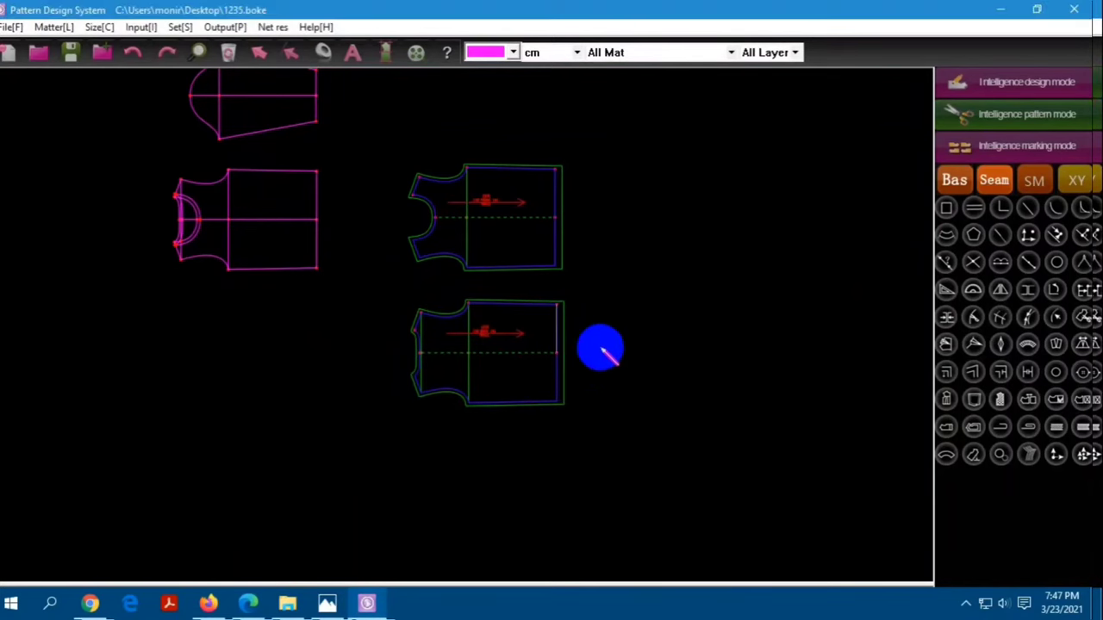
{"action": "scroll", "coordinate": [578, 325], "scroll_direction": "down", "scroll_amount": 2}
{"action": "left_click", "coordinate": [951, 112]}
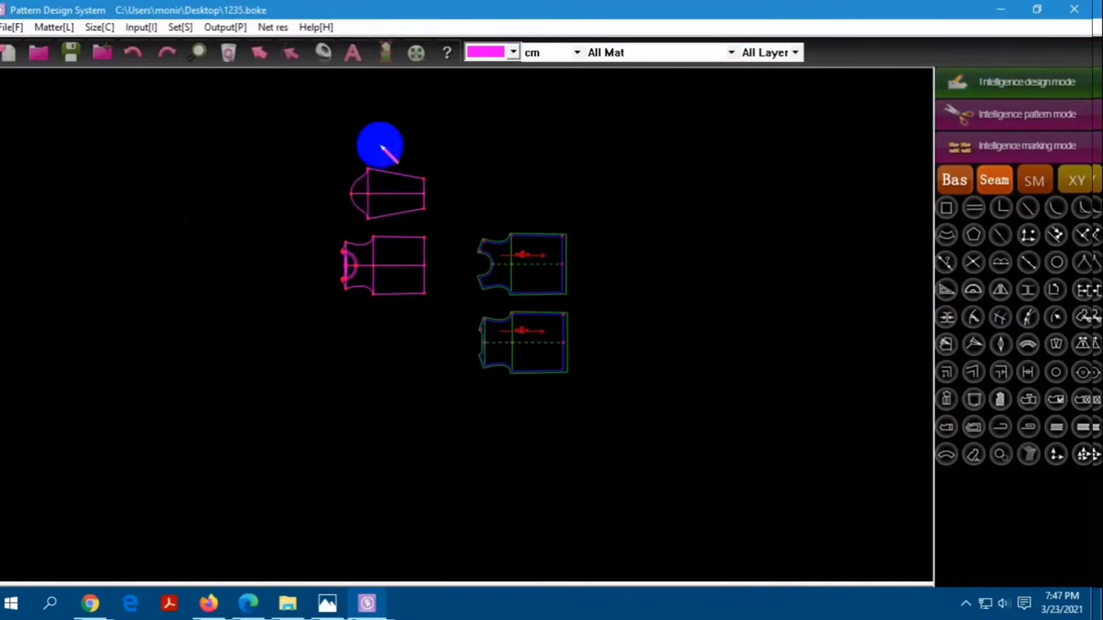
{"action": "scroll", "coordinate": [377, 164], "scroll_direction": "up", "scroll_amount": 1}
{"action": "scroll", "coordinate": [388, 173], "scroll_direction": "up", "scroll_amount": 1}
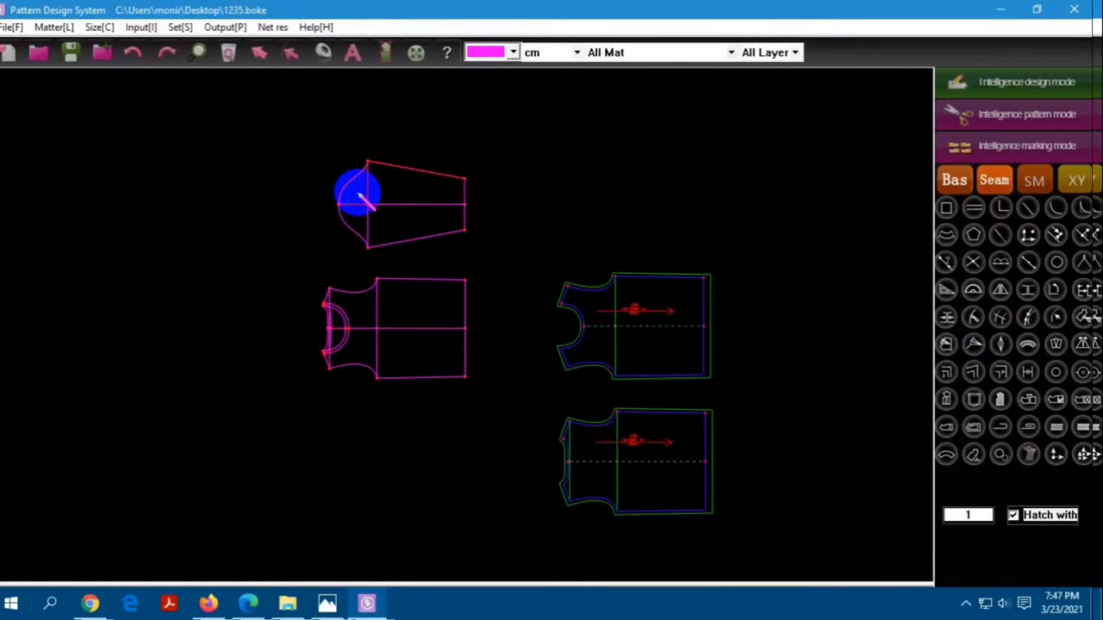
Make the sleeve outline into a SLEEVE 1 pattern piece and move it right
{"action": "left_click_drag", "start_coordinate": [357, 208], "coordinate": [456, 222]}
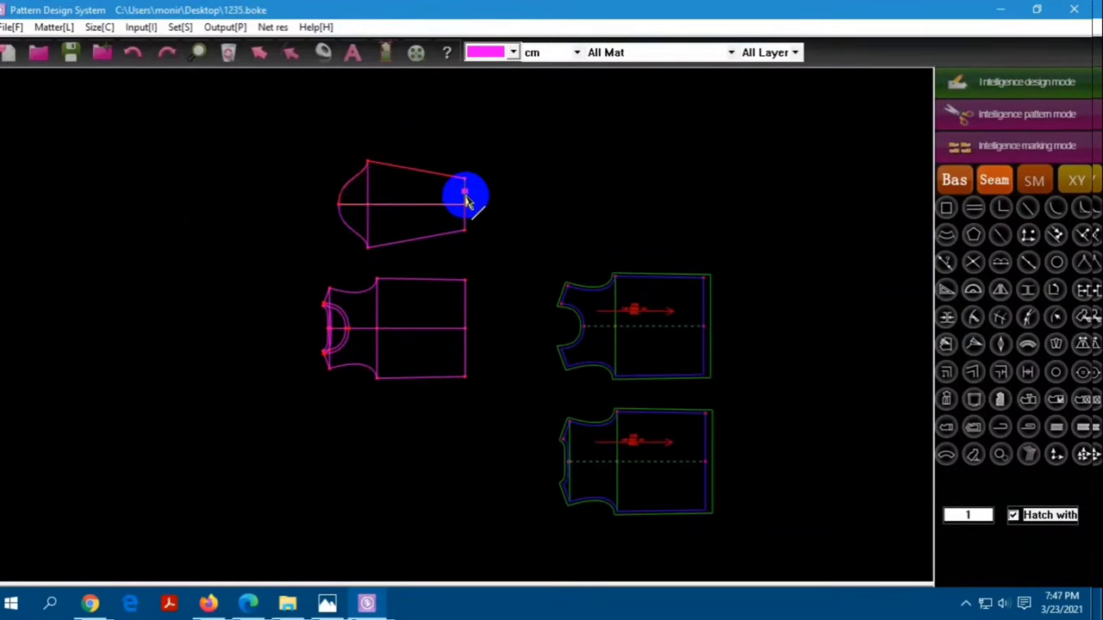
{"action": "right_click", "coordinate": [466, 196]}
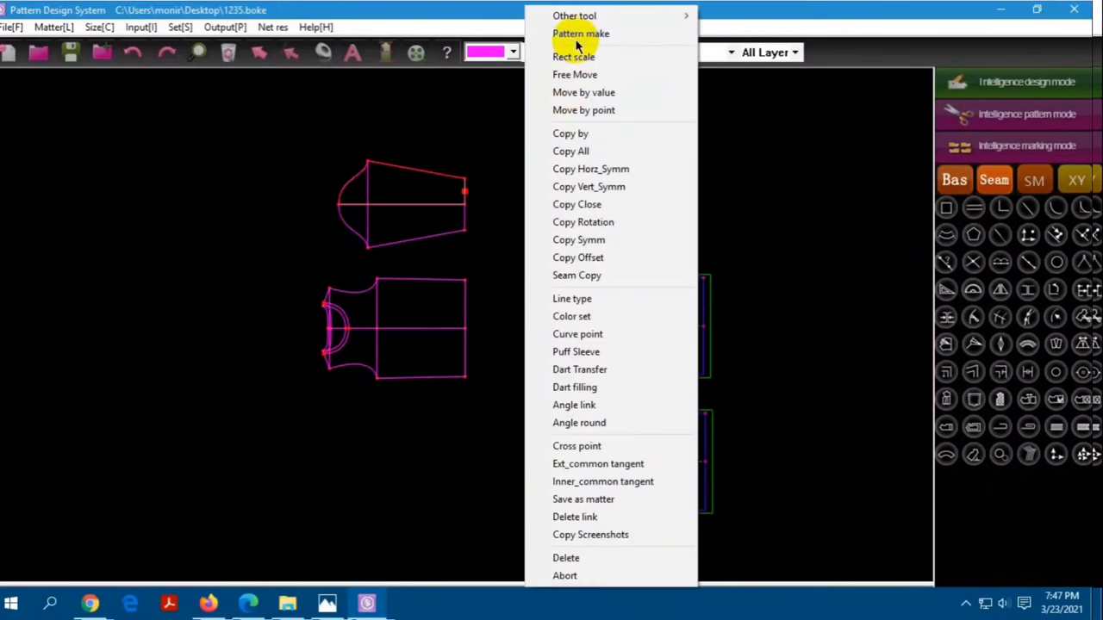
{"action": "left_click", "coordinate": [352, 191]}
{"action": "scroll", "coordinate": [351, 191], "scroll_direction": "up", "scroll_amount": 1}
{"action": "left_click", "coordinate": [462, 146]}
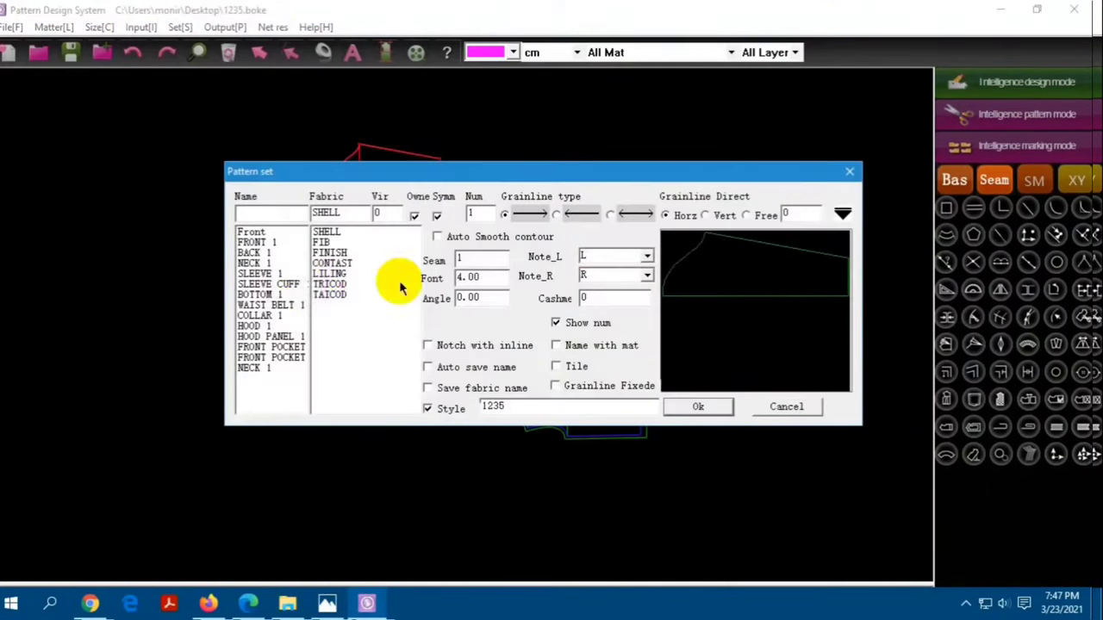
{"action": "left_click", "coordinate": [259, 273]}
{"action": "left_click", "coordinate": [698, 406]}
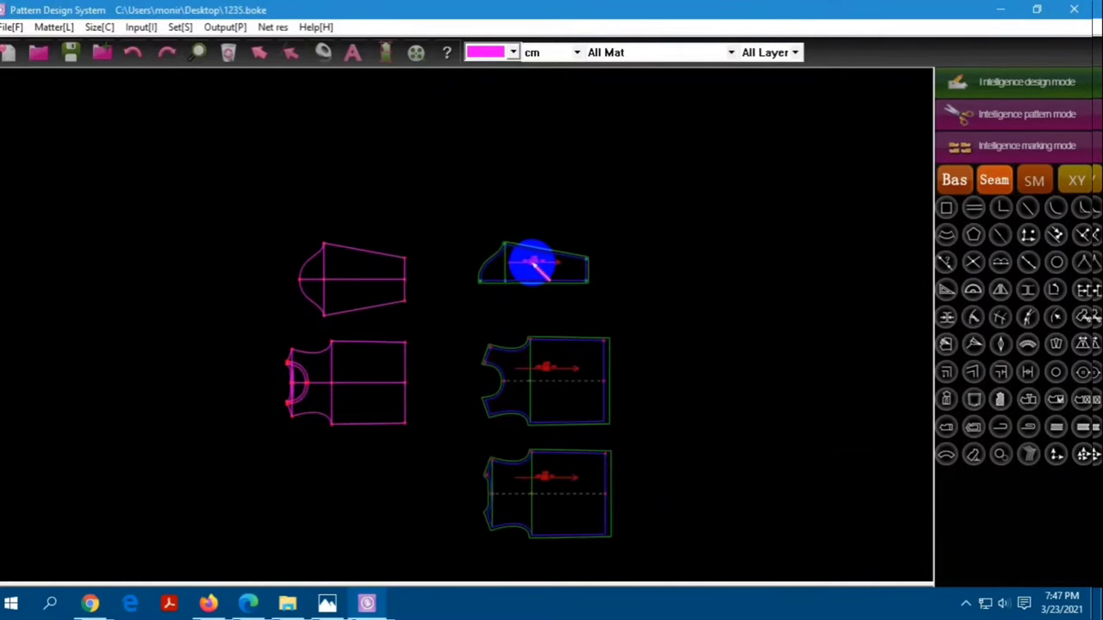
{"action": "left_click_drag", "start_coordinate": [533, 263], "coordinate": [561, 256]}
Set the SLEEVE 1 hem edge to Reff in intelligent pattern mode
{"action": "right_click", "coordinate": [645, 295]}
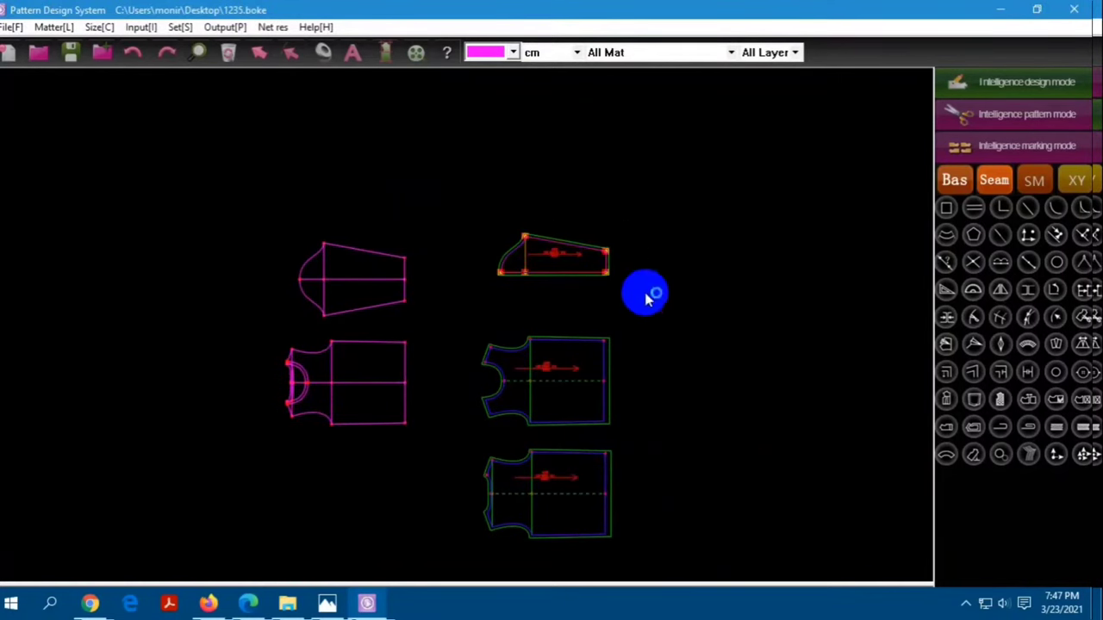
{"action": "left_click", "coordinate": [723, 517]}
{"action": "left_click", "coordinate": [997, 121]}
{"action": "left_click", "coordinate": [583, 275]}
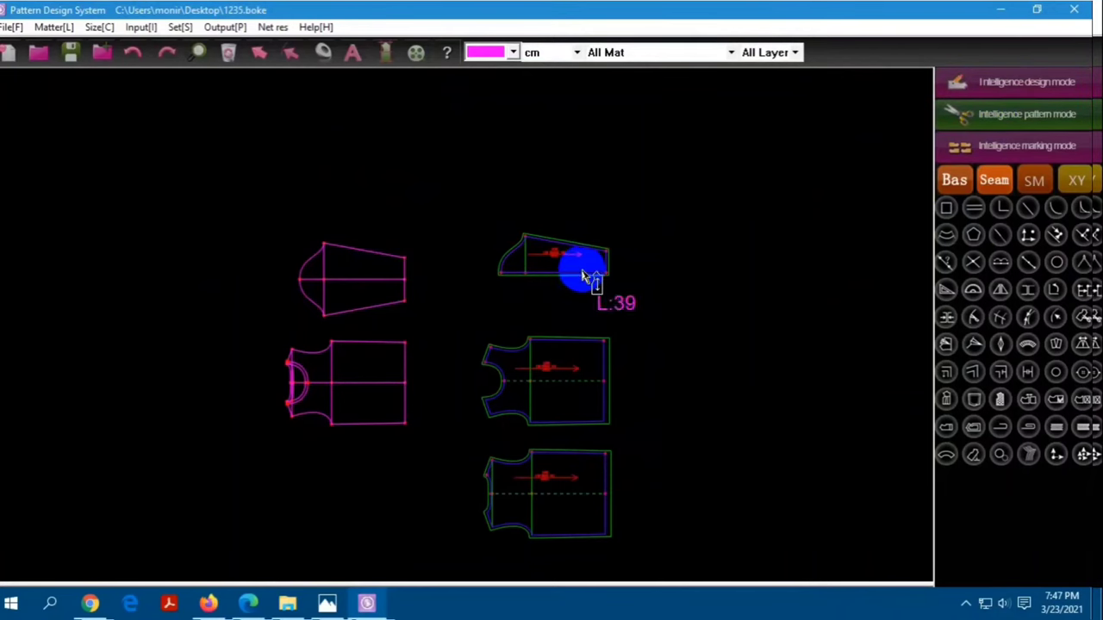
{"action": "left_click", "coordinate": [686, 325]}
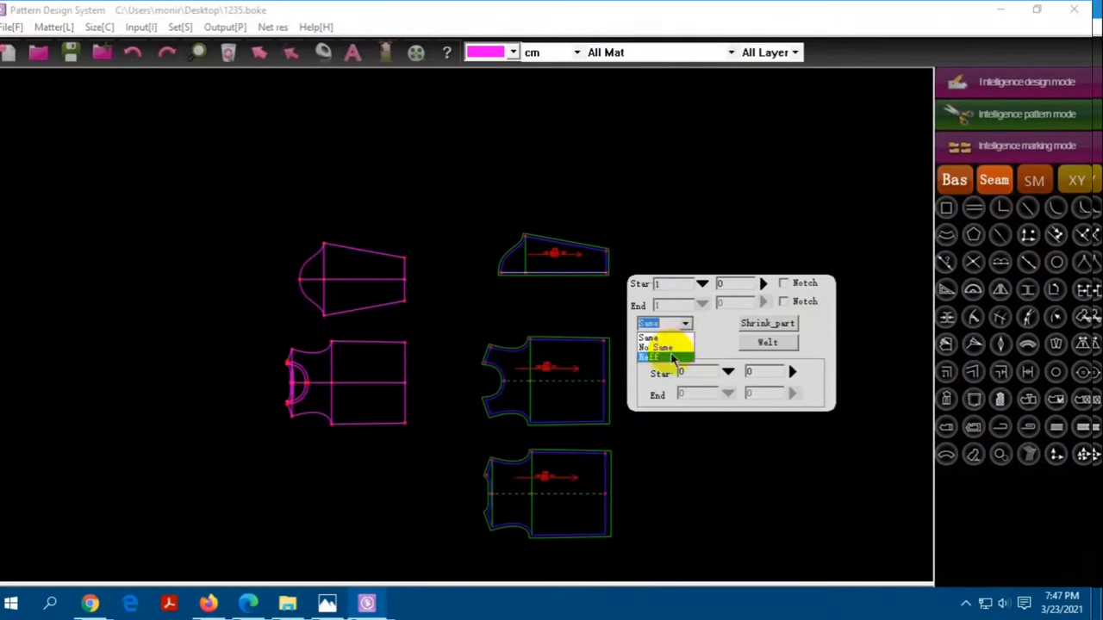
{"action": "left_click", "coordinate": [673, 357]}
{"action": "left_click", "coordinate": [825, 397]}
{"action": "right_click", "coordinate": [502, 275]}
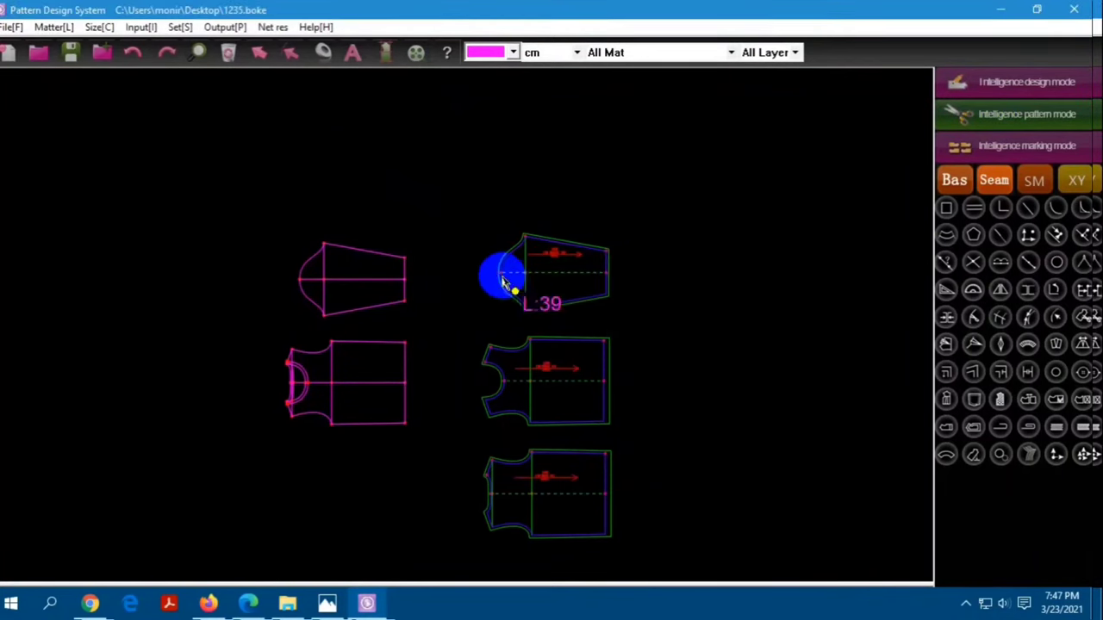
{"action": "right_click", "coordinate": [552, 272]}
Check the front piece's edge options, then bring up the garment spec sheet photo
{"action": "scroll", "coordinate": [560, 255], "scroll_direction": "up", "scroll_amount": 3}
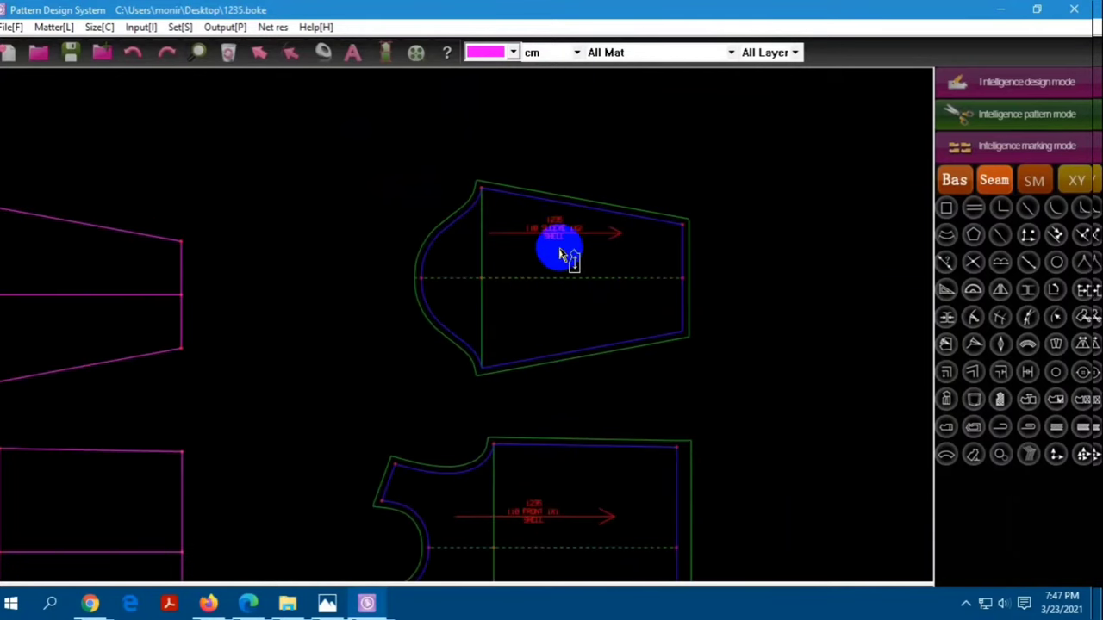
{"action": "scroll", "coordinate": [517, 241], "scroll_direction": "down", "scroll_amount": 3}
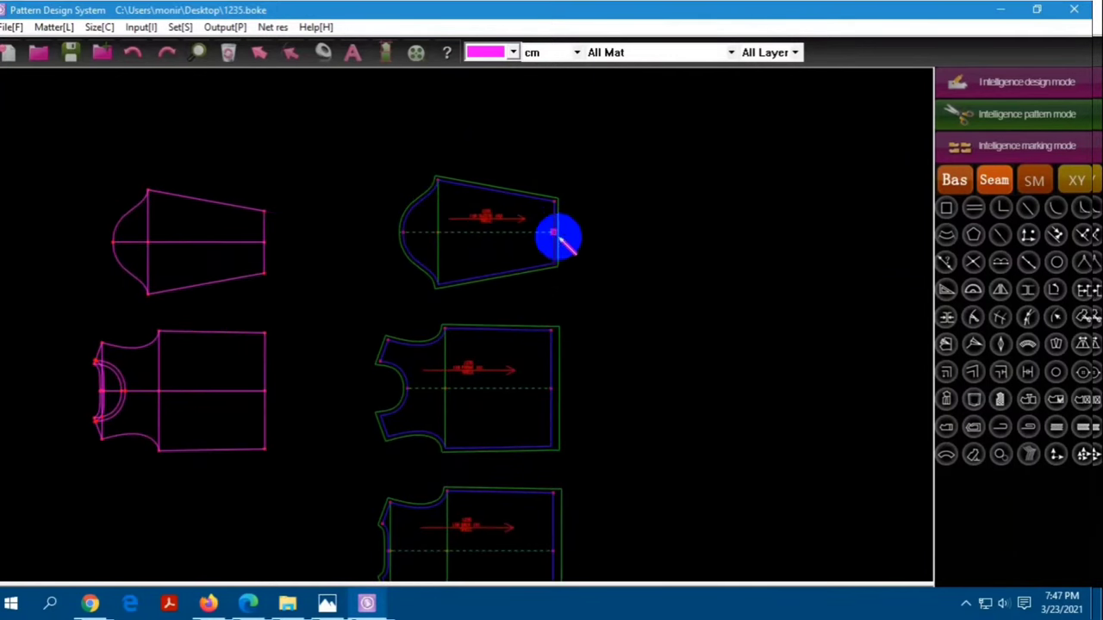
{"action": "right_click", "coordinate": [556, 357]}
{"action": "right_click", "coordinate": [620, 189]}
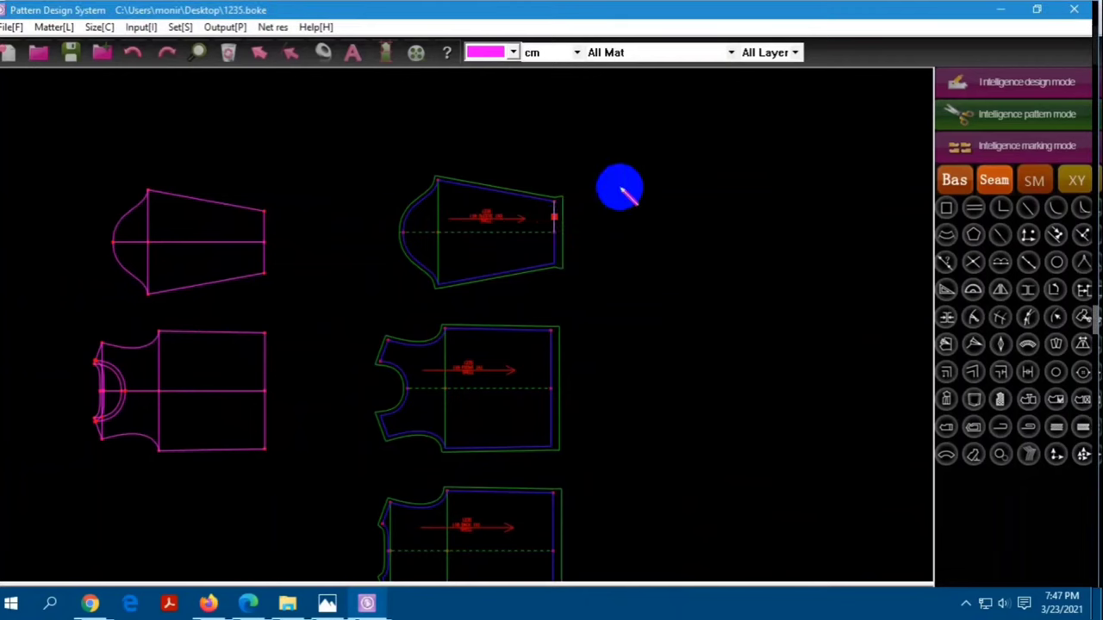
{"action": "scroll", "coordinate": [523, 210], "scroll_direction": "down", "scroll_amount": 3}
{"action": "left_click", "coordinate": [328, 603]}
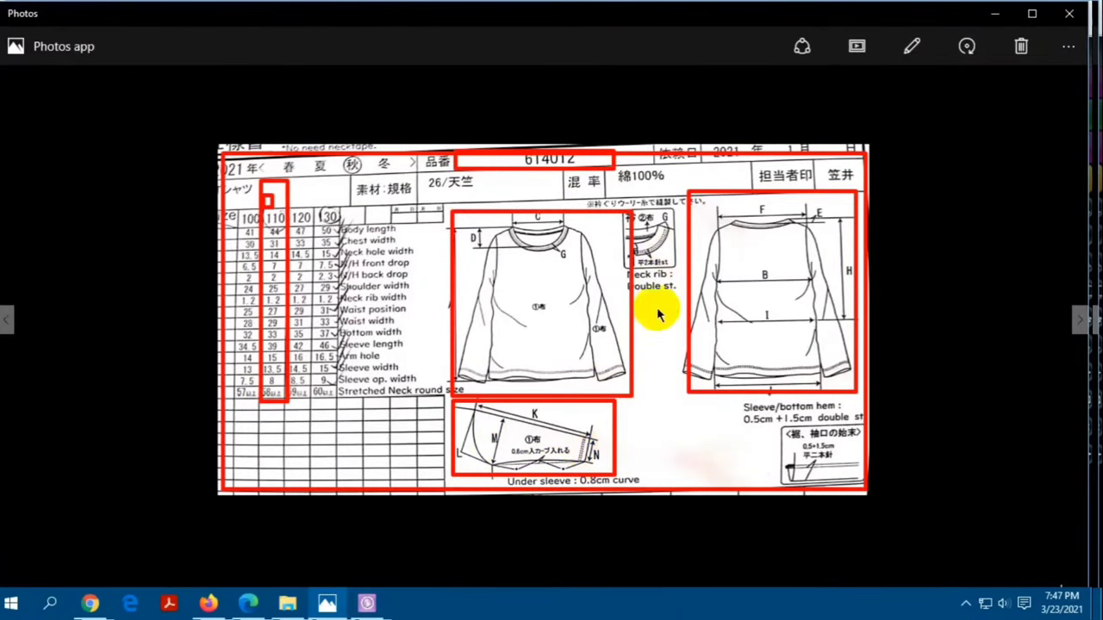
Flip through the spec sheets in Photos, return to the shirt sheet, and minimize the viewer
{"action": "key", "text": "Right"}
{"action": "key", "text": "Right"}
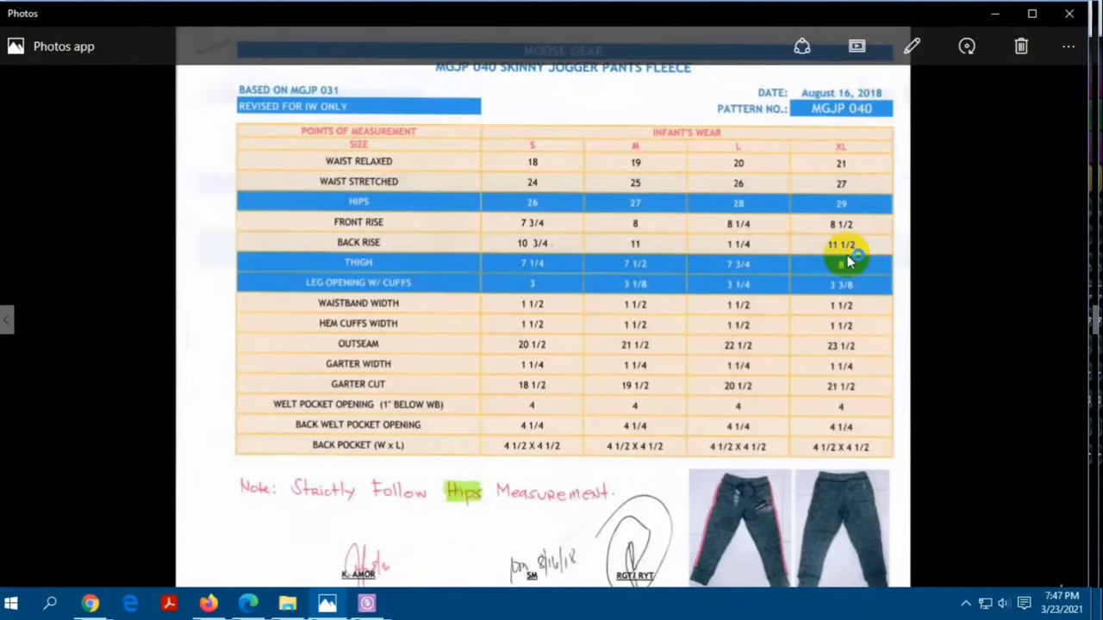
{"action": "key", "text": "Left"}
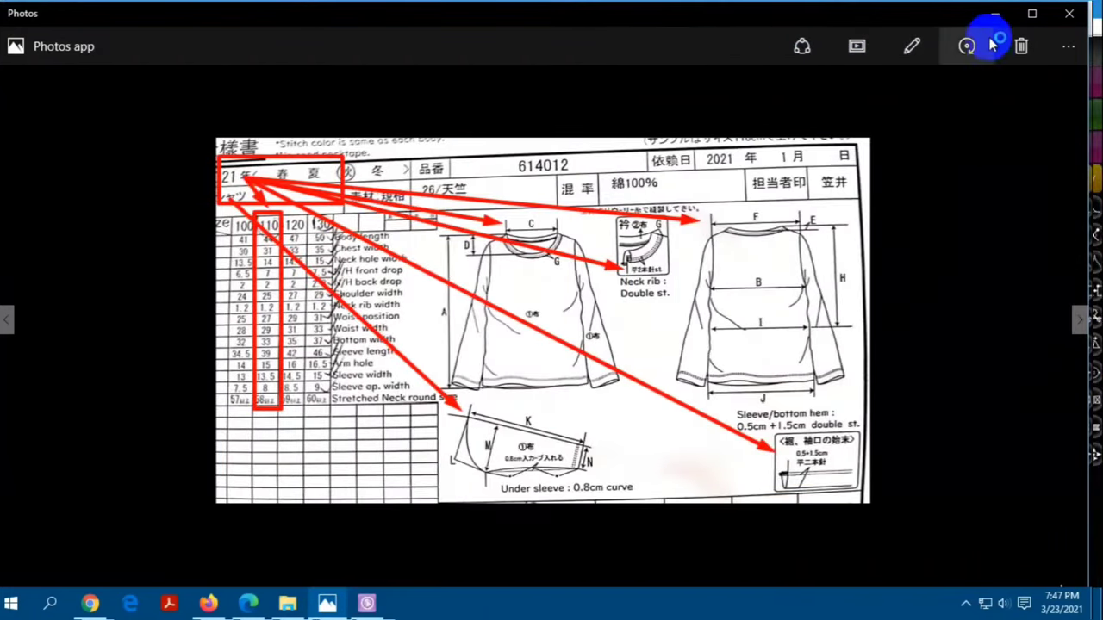
{"action": "left_click", "coordinate": [995, 15]}
Save the pattern file 1235.boke, then recheck the shirt spec sheet and minimize Photos again
{"action": "scroll", "coordinate": [492, 313], "scroll_direction": "up", "scroll_amount": 1}
{"action": "scroll", "coordinate": [496, 313], "scroll_direction": "up", "scroll_amount": 1}
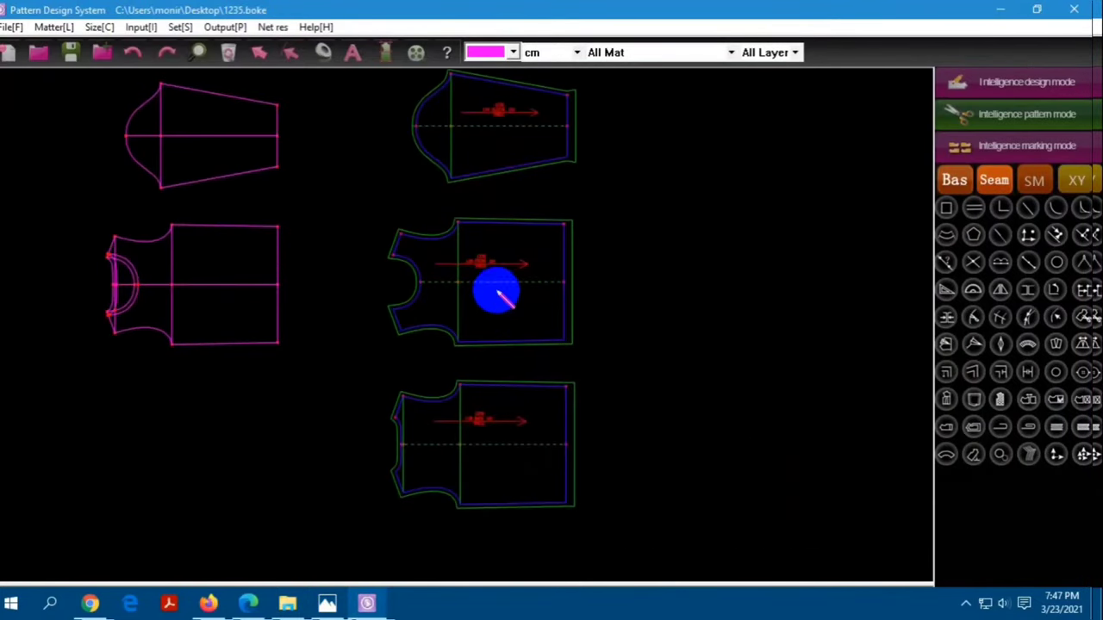
{"action": "scroll", "coordinate": [377, 206], "scroll_direction": "down", "scroll_amount": 1}
{"action": "left_click", "coordinate": [71, 52]}
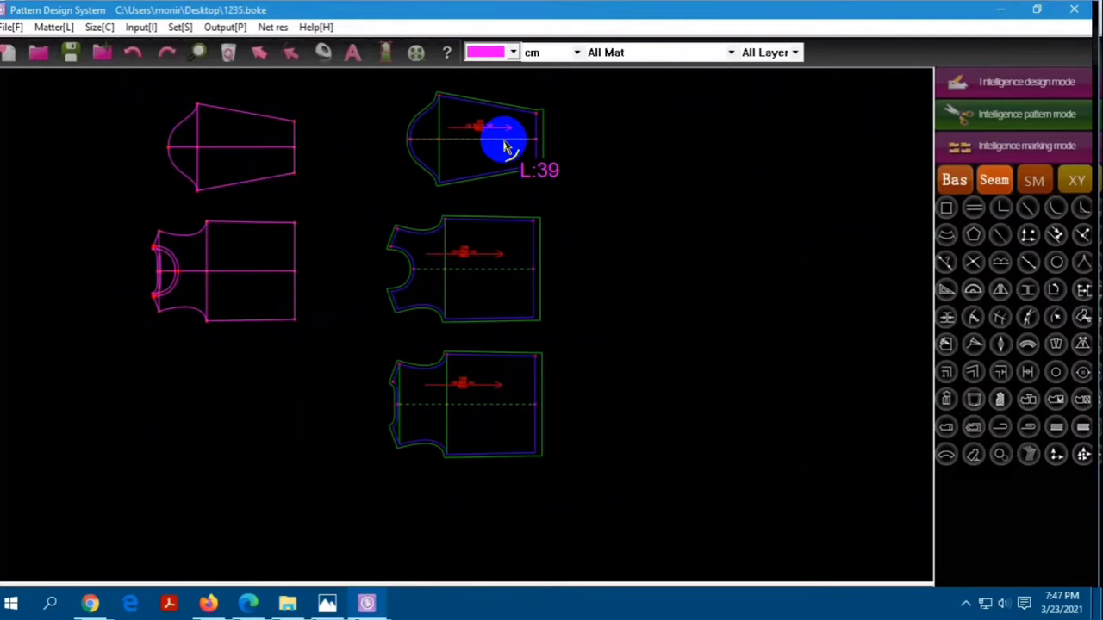
{"action": "left_click", "coordinate": [334, 604]}
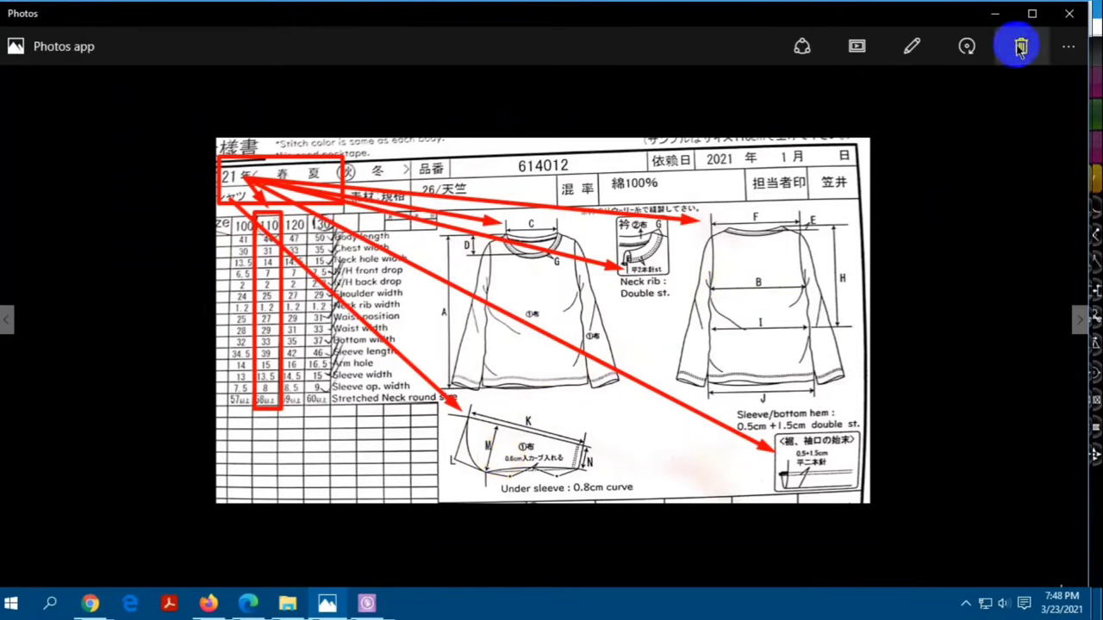
{"action": "left_click", "coordinate": [995, 14]}
Align the lower piece onto the middle body piece by its top-right corner, declining Auto back
{"action": "scroll", "coordinate": [459, 290], "scroll_direction": "down", "scroll_amount": 1}
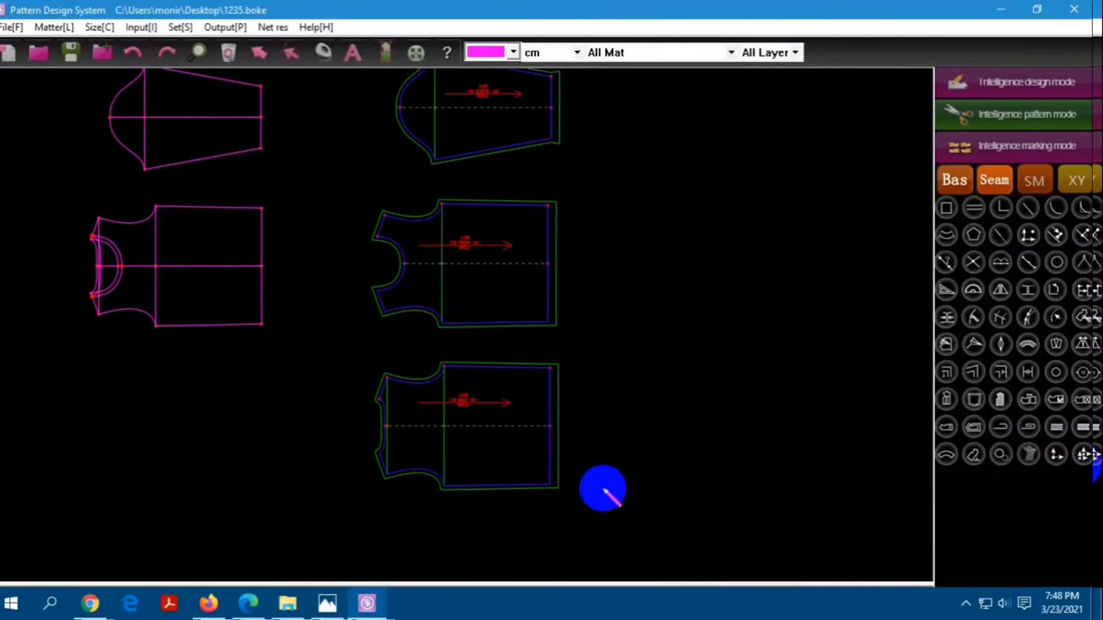
{"action": "left_click", "coordinate": [1053, 457]}
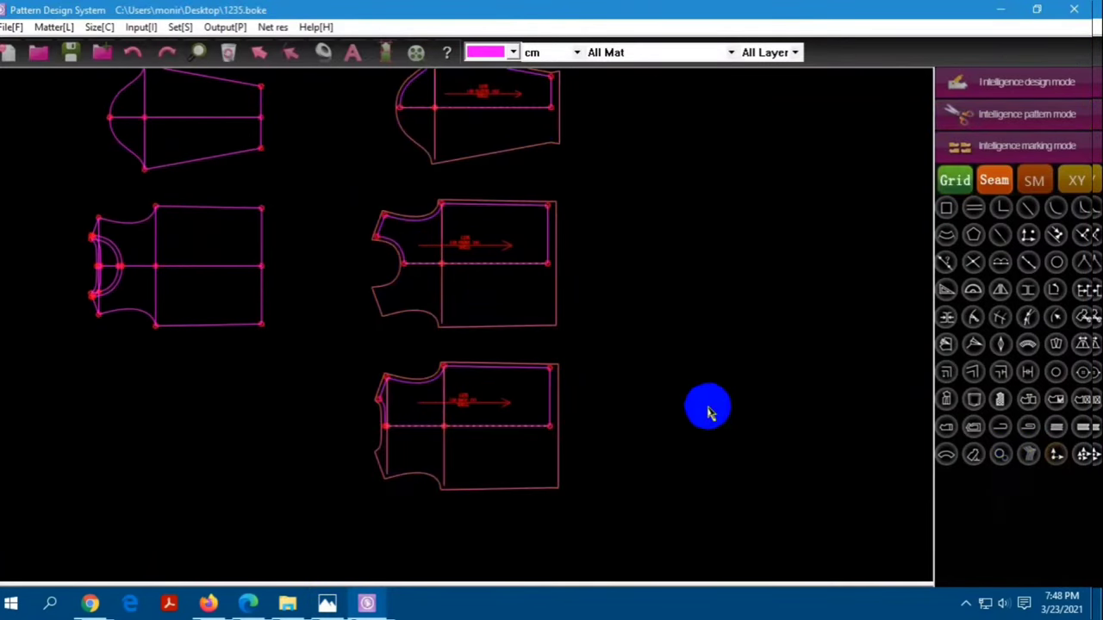
{"action": "scroll", "coordinate": [620, 327], "scroll_direction": "down", "scroll_amount": 1}
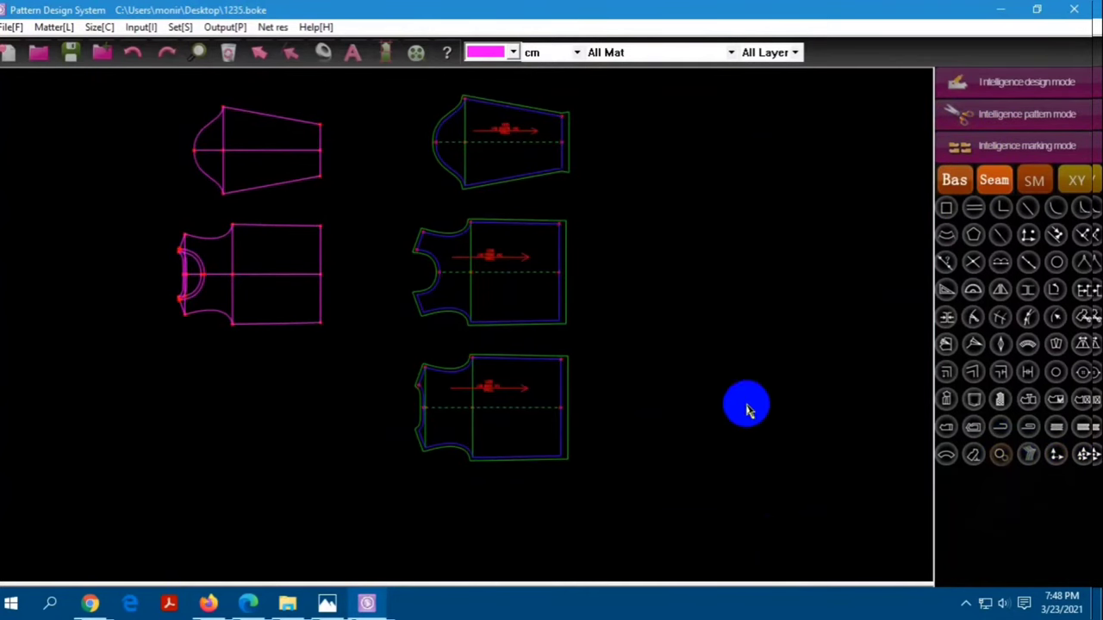
{"action": "left_click", "coordinate": [561, 360]}
{"action": "left_click", "coordinate": [560, 225]}
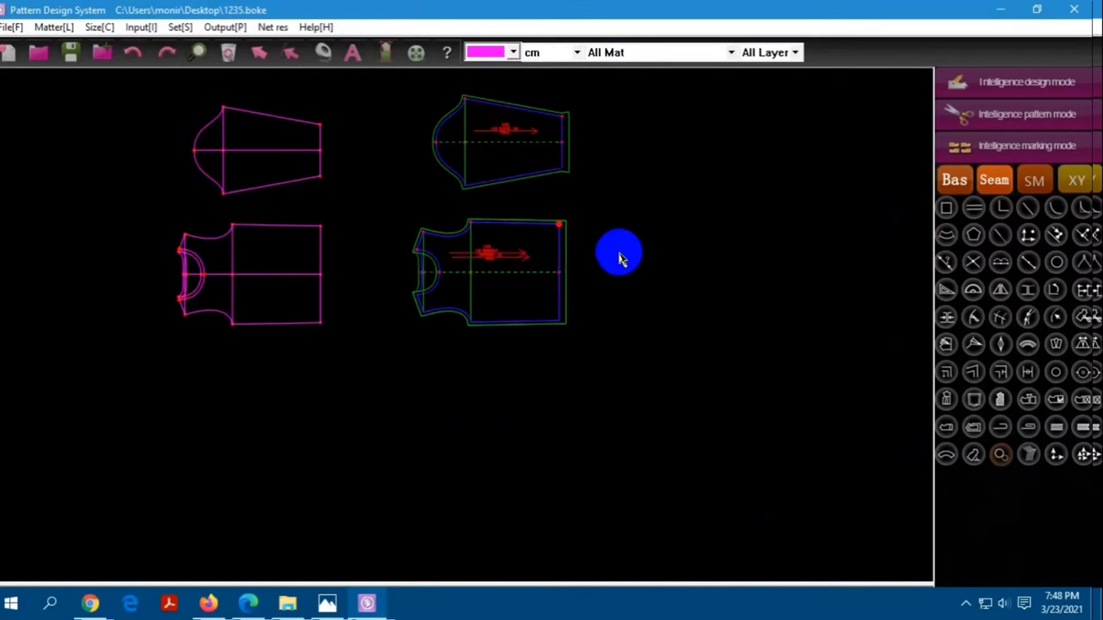
{"action": "left_click", "coordinate": [609, 335]}
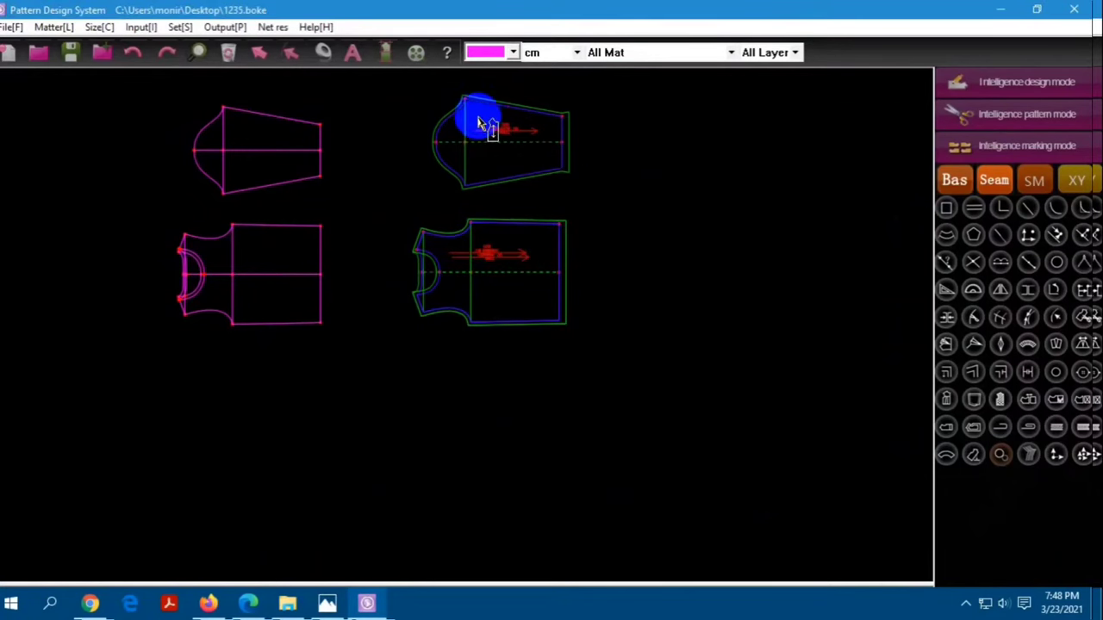
Toggle the grid display and hide seam allowances so only net lines show
{"action": "scroll", "coordinate": [480, 110], "scroll_direction": "up", "scroll_amount": 1}
{"action": "left_click", "coordinate": [954, 180]}
{"action": "scroll", "coordinate": [612, 235], "scroll_direction": "down", "scroll_amount": 1}
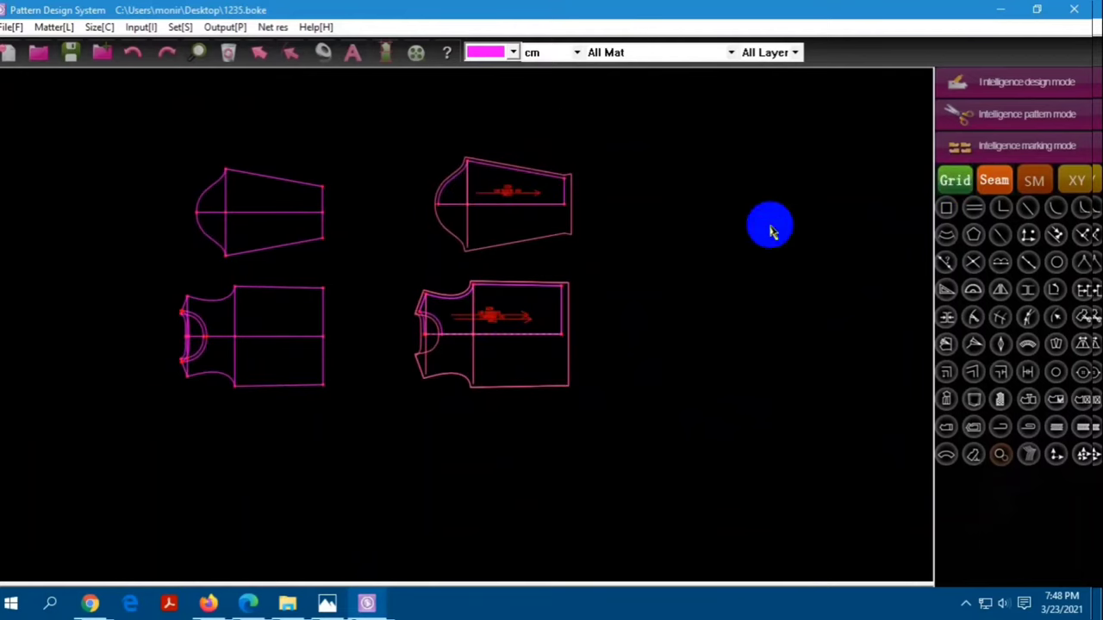
{"action": "left_click", "coordinate": [994, 179]}
{"action": "scroll", "coordinate": [606, 289], "scroll_direction": "up", "scroll_amount": 1}
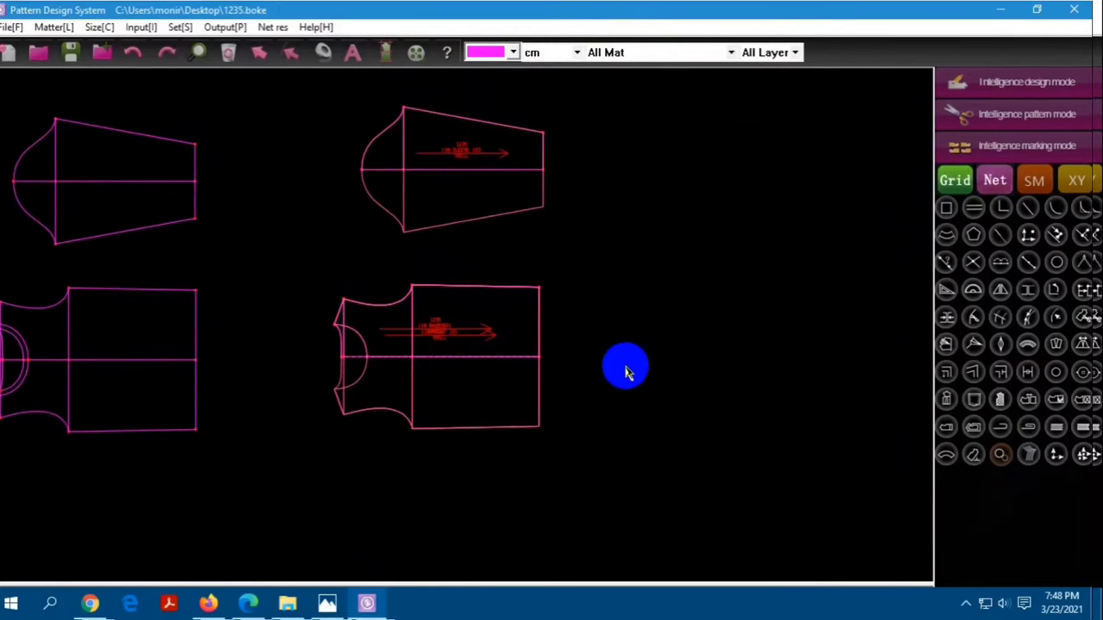
Open the size table and check the 110 size column on the Photos spec sheet
{"action": "left_click", "coordinate": [94, 27]}
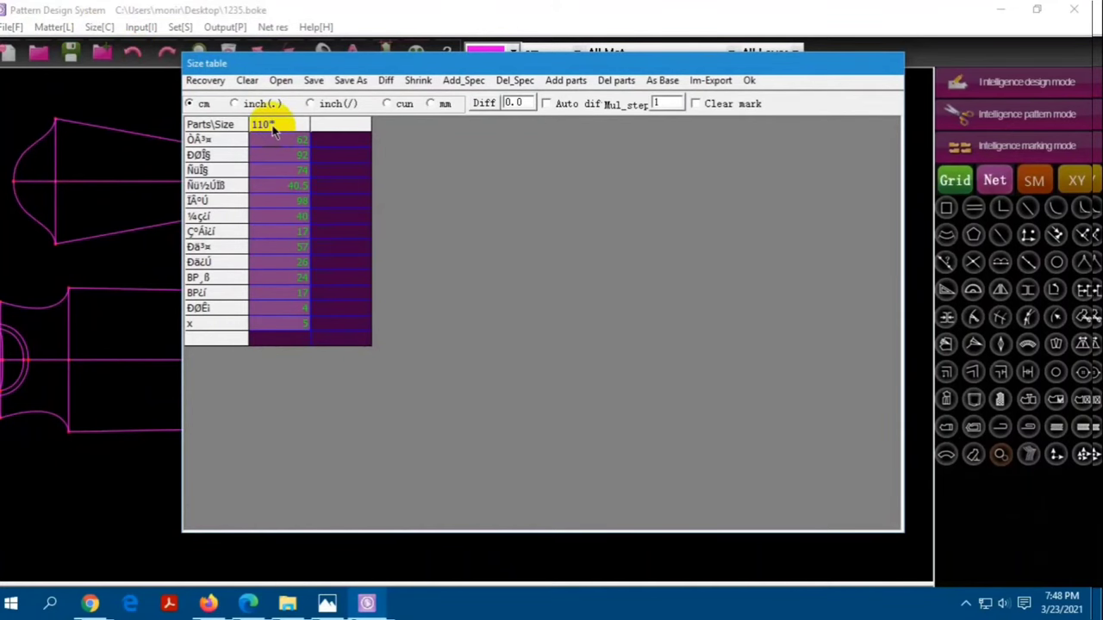
{"action": "left_click", "coordinate": [327, 603]}
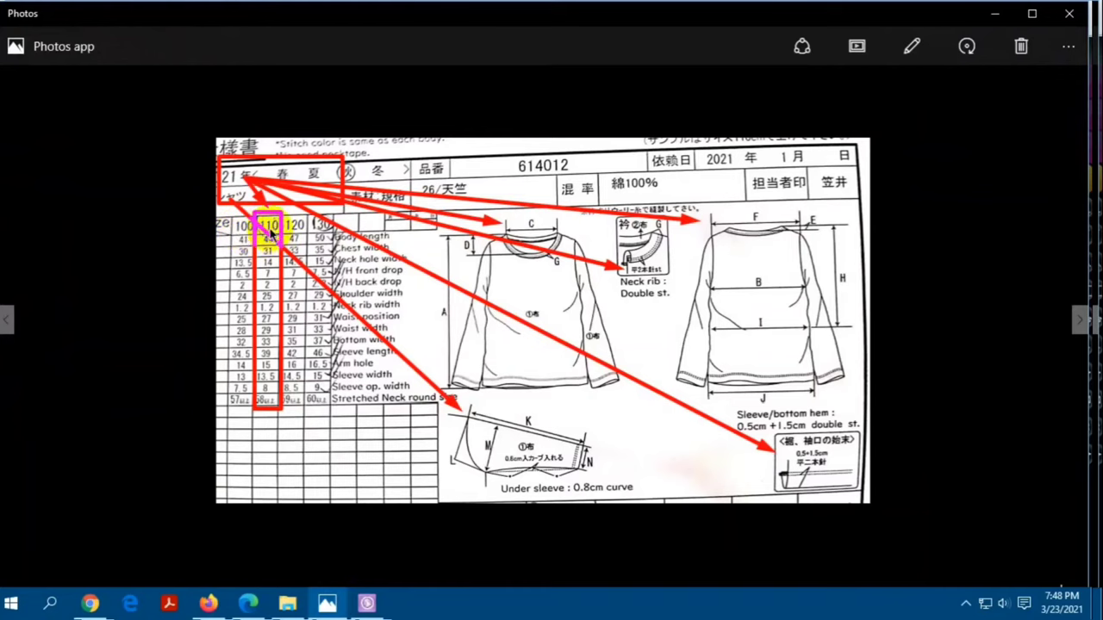
{"action": "left_click_drag", "start_coordinate": [321, 227], "coordinate": [285, 233]}
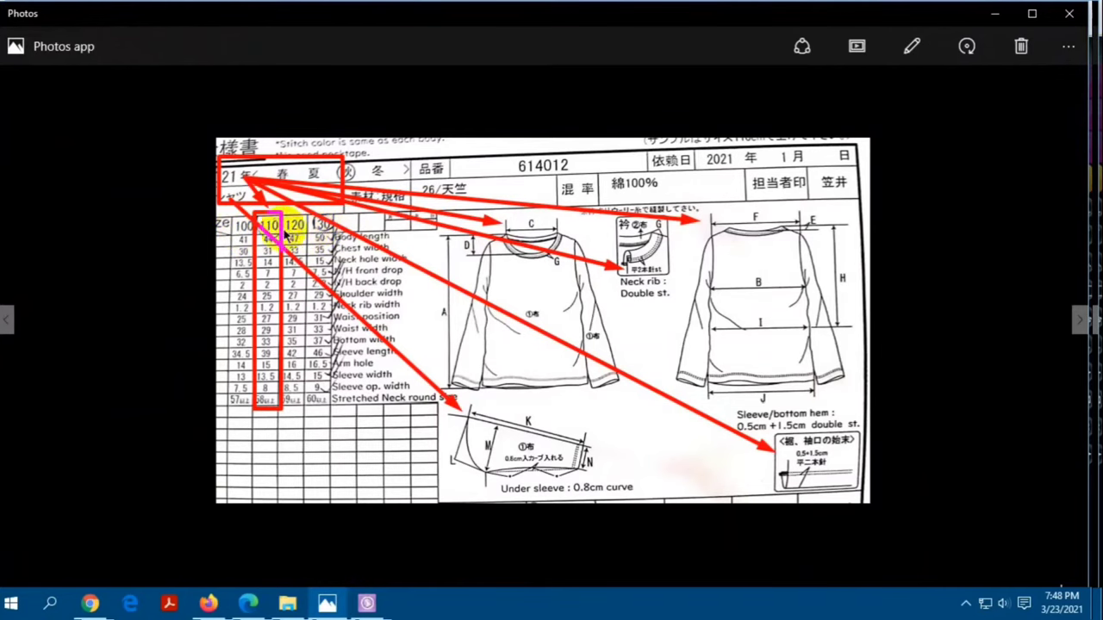
{"action": "left_click", "coordinate": [994, 16]}
Add size columns 100, 120 and 130 around base size 110 and apply the table
{"action": "left_click", "coordinate": [338, 132]}
{"action": "right_click", "coordinate": [303, 129]}
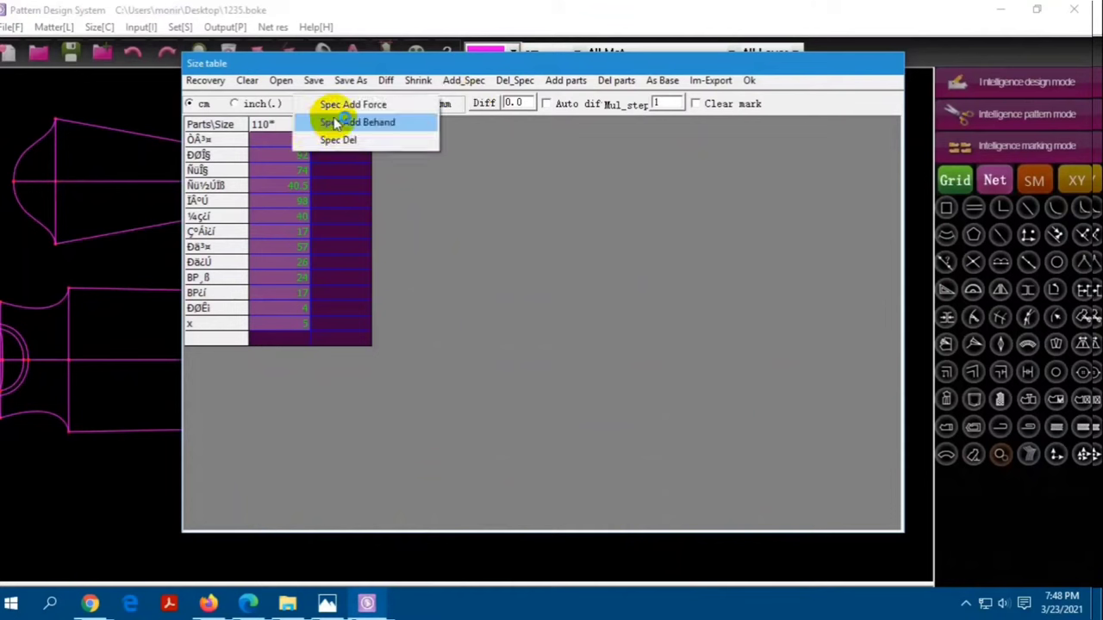
{"action": "left_click", "coordinate": [329, 119]}
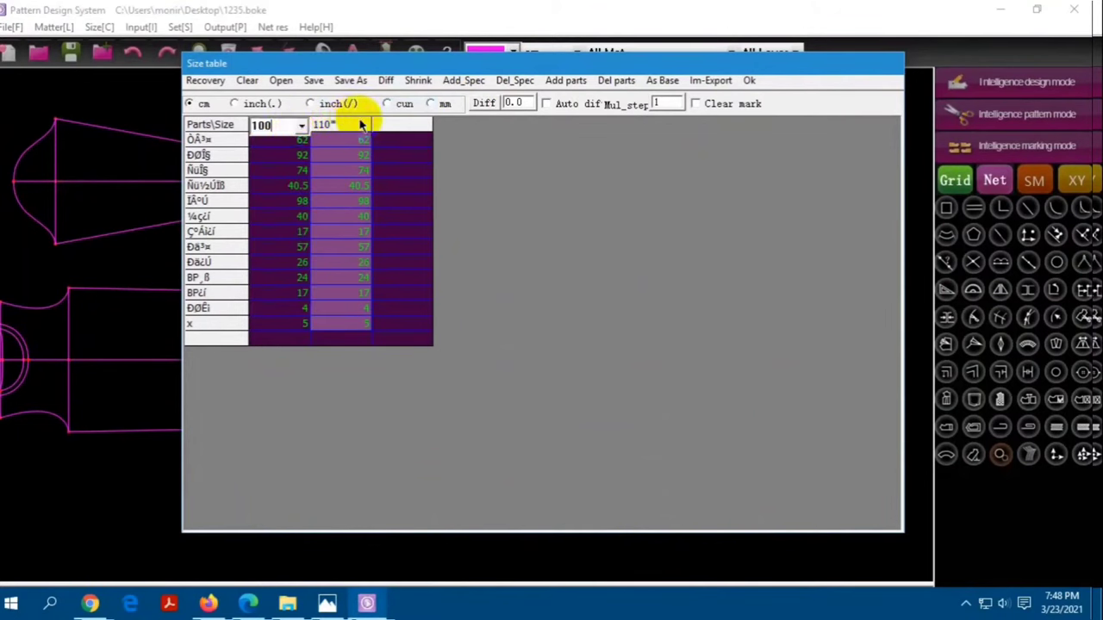
{"action": "left_click", "coordinate": [397, 129]}
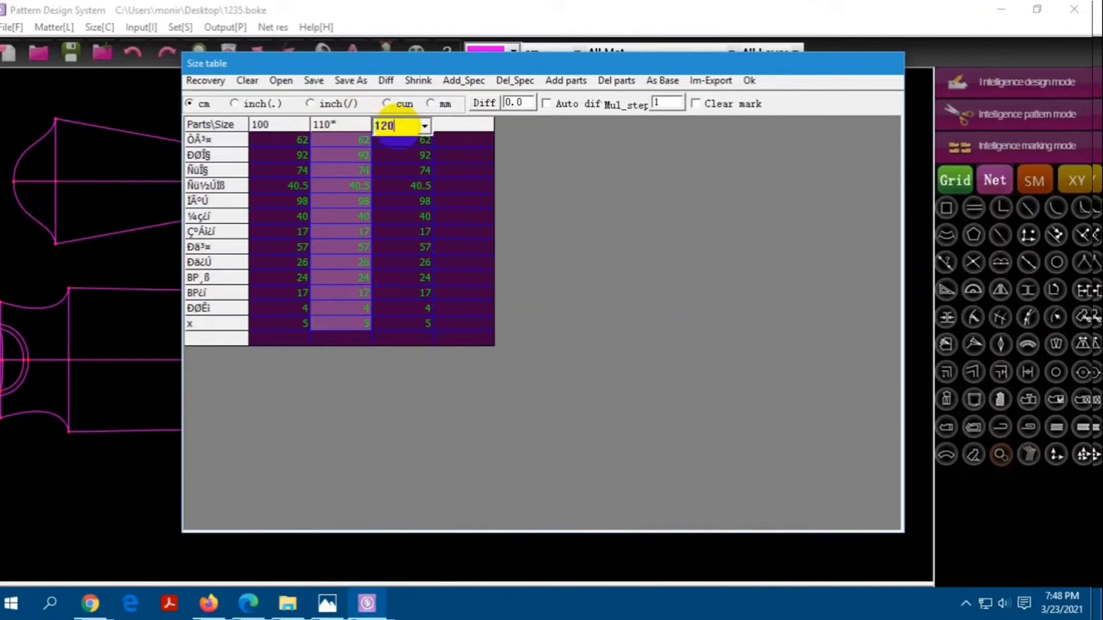
{"action": "left_click", "coordinate": [466, 131]}
{"action": "type", "text": "130"}
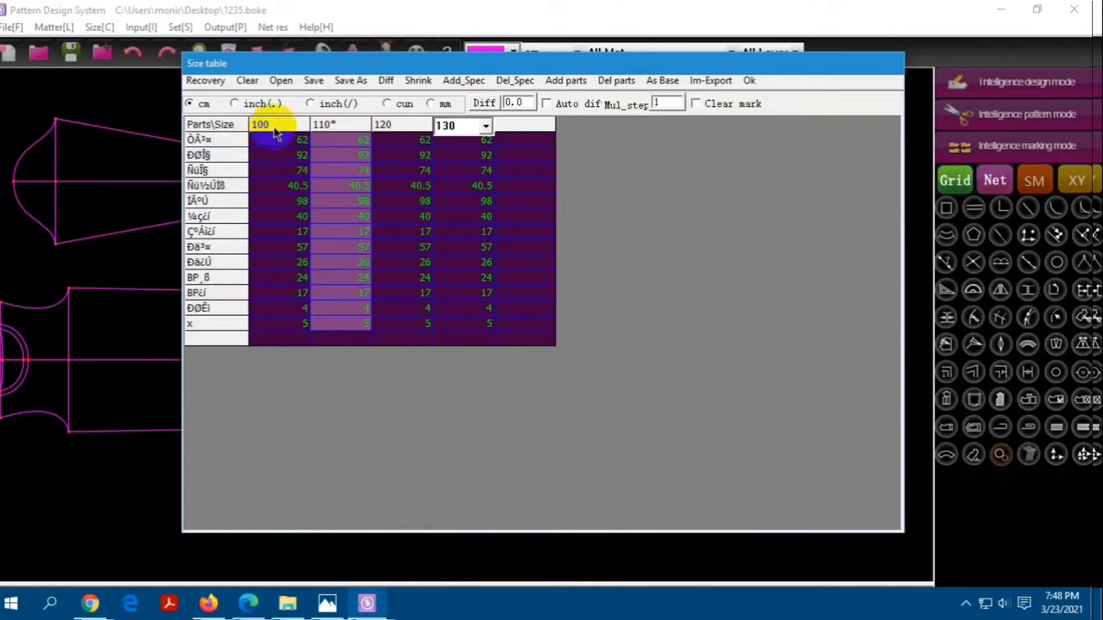
{"action": "left_click", "coordinate": [462, 127]}
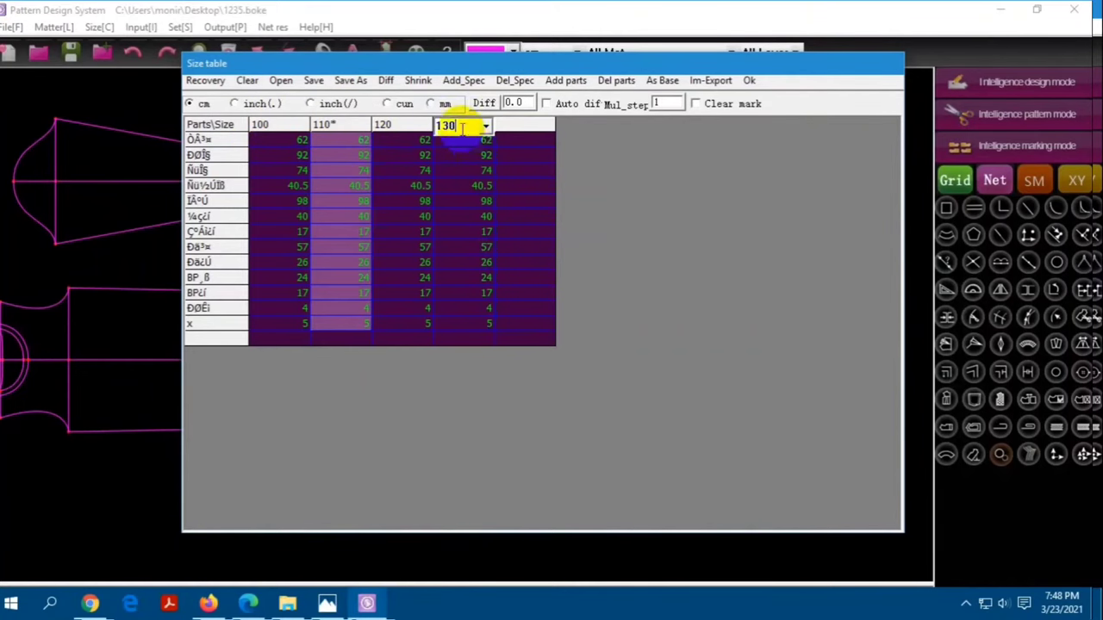
{"action": "left_click", "coordinate": [749, 81]}
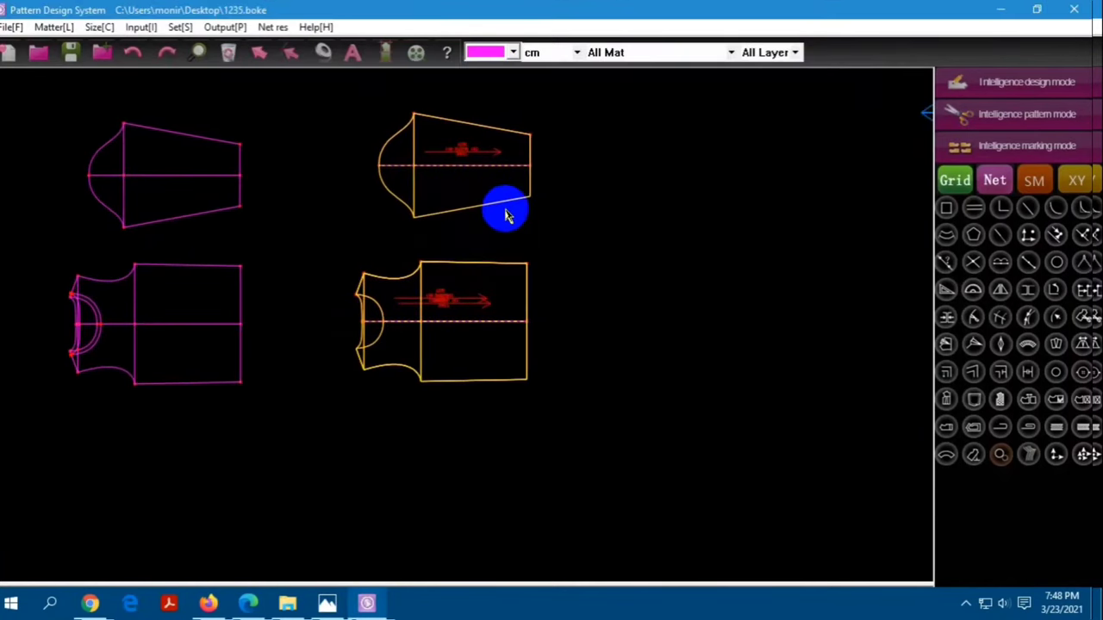
Select both orange pieces and reset their point grading values to zero
{"action": "scroll", "coordinate": [358, 252], "scroll_direction": "down", "scroll_amount": 2}
{"action": "scroll", "coordinate": [482, 236], "scroll_direction": "down", "scroll_amount": 1}
{"action": "scroll", "coordinate": [646, 198], "scroll_direction": "up", "scroll_amount": 1}
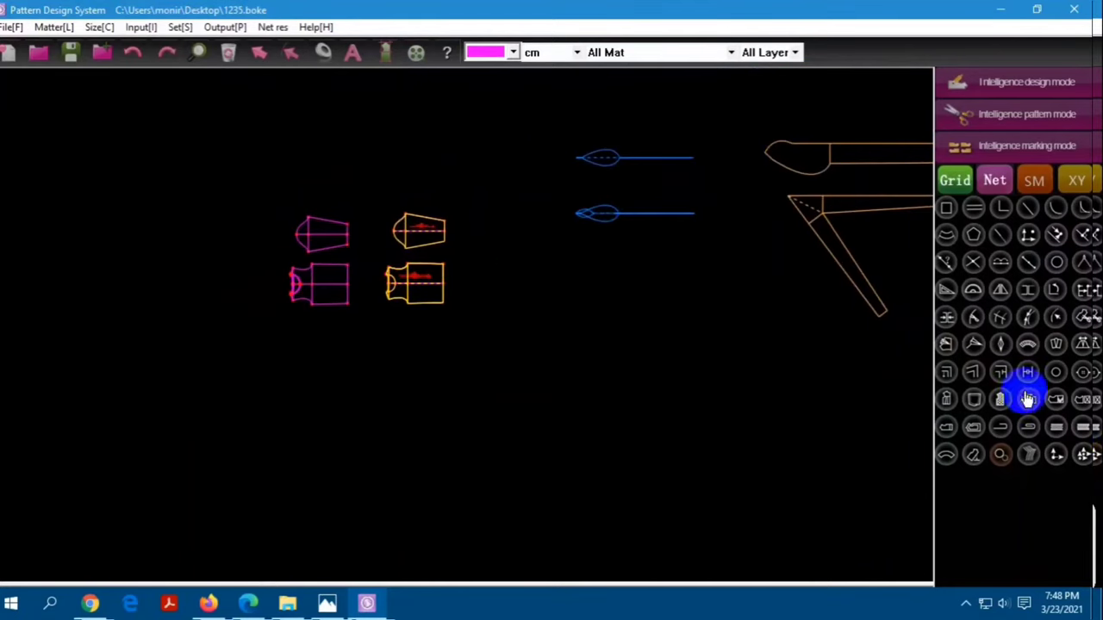
{"action": "left_click", "coordinate": [1080, 461]}
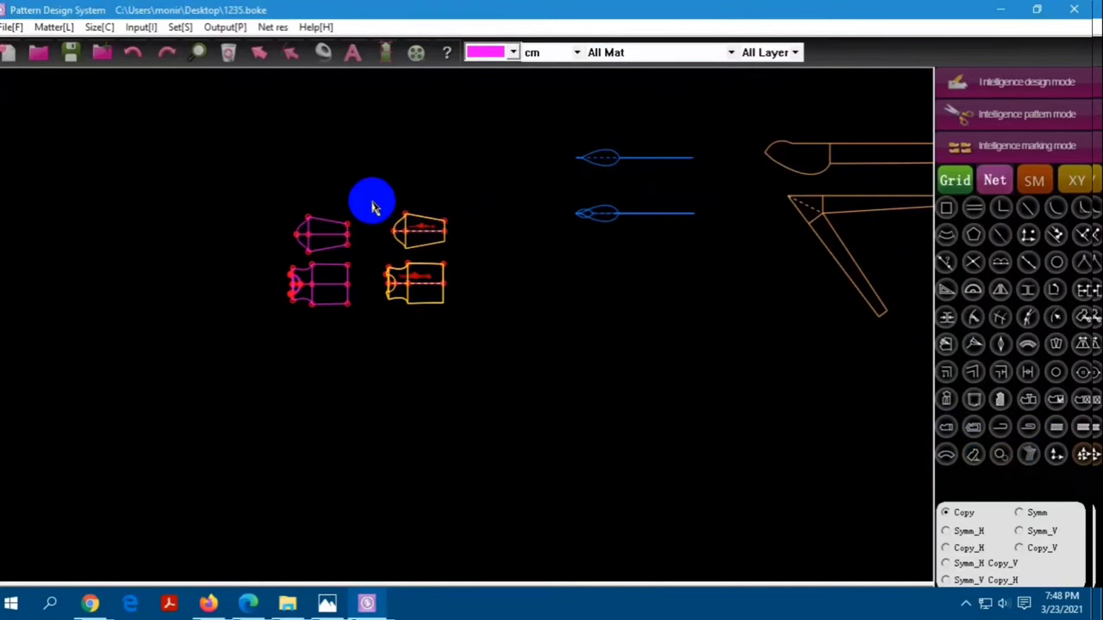
{"action": "left_click", "coordinate": [1080, 463]}
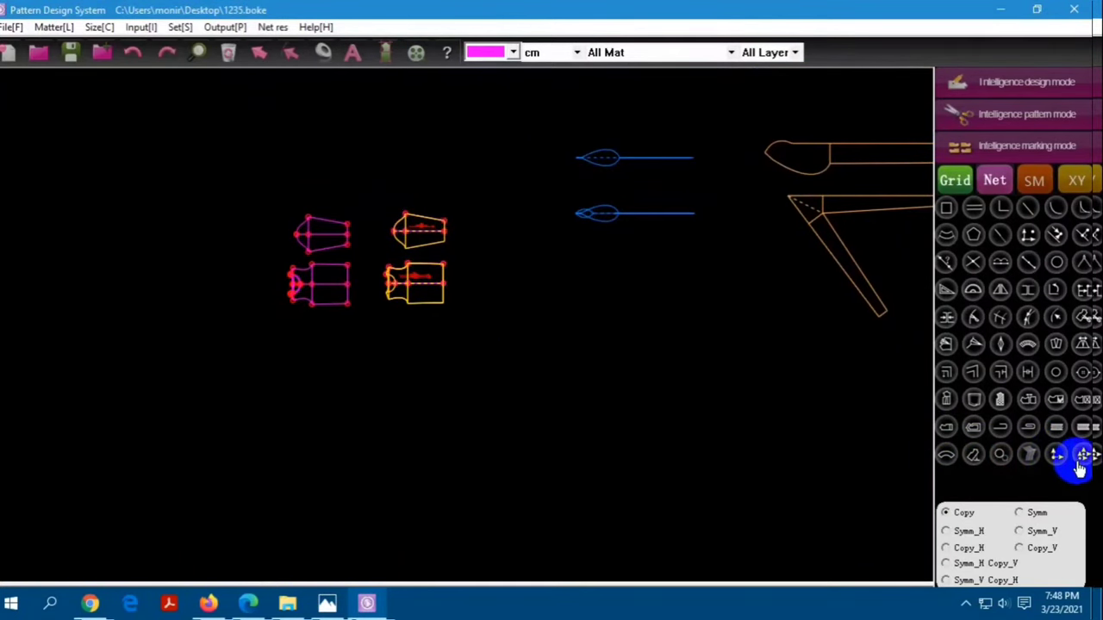
{"action": "left_click", "coordinate": [1057, 454]}
{"action": "left_click_drag", "start_coordinate": [382, 192], "coordinate": [485, 322]}
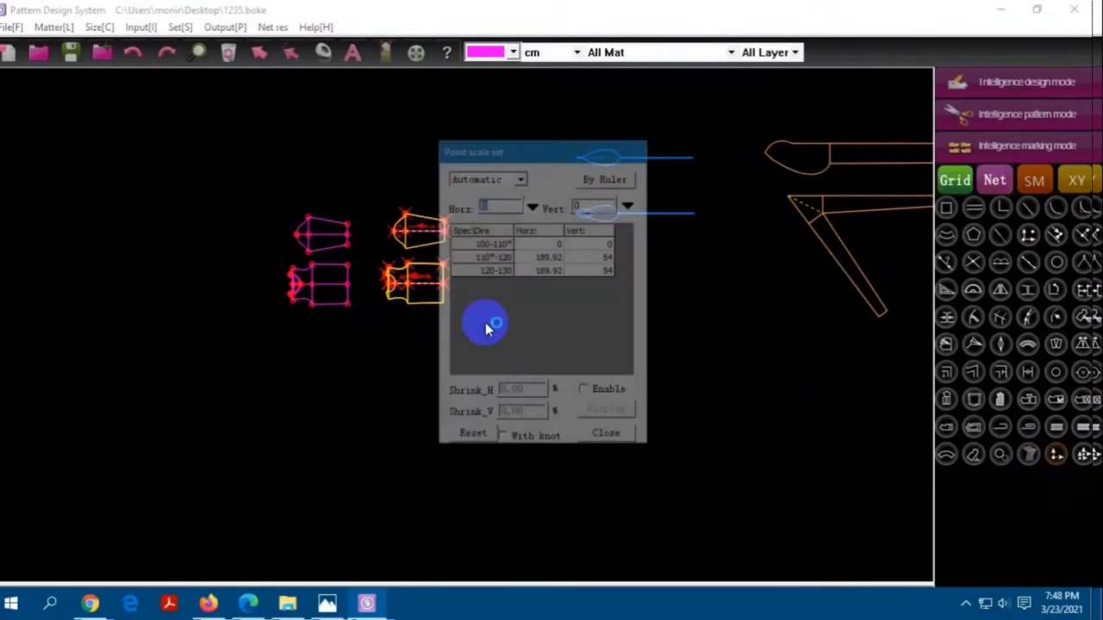
{"action": "left_click", "coordinate": [494, 450]}
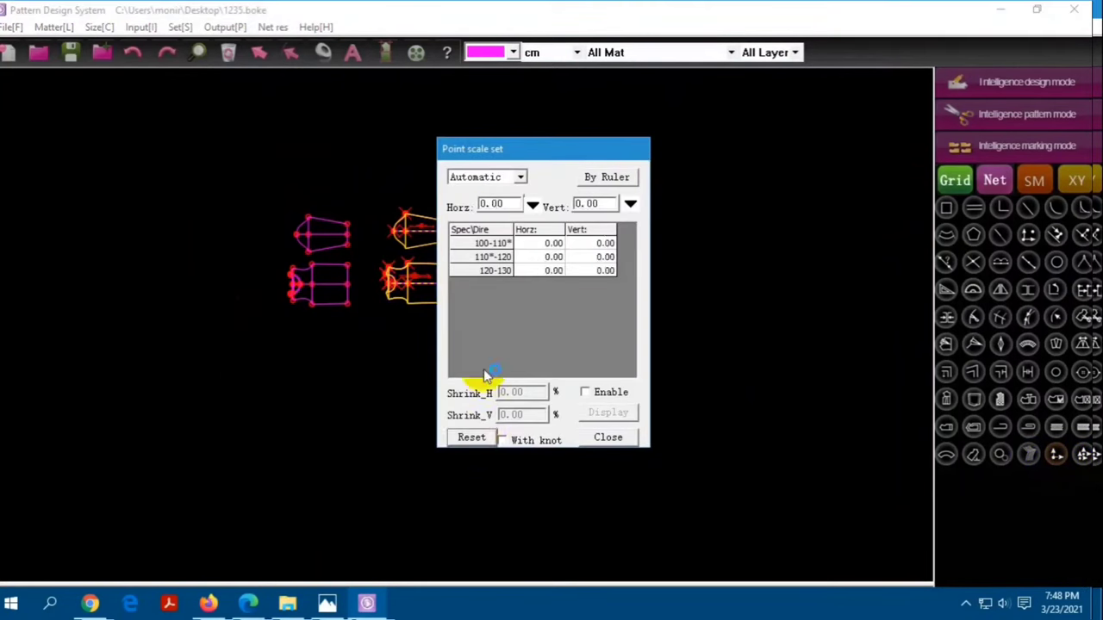
{"action": "left_click", "coordinate": [593, 437]}
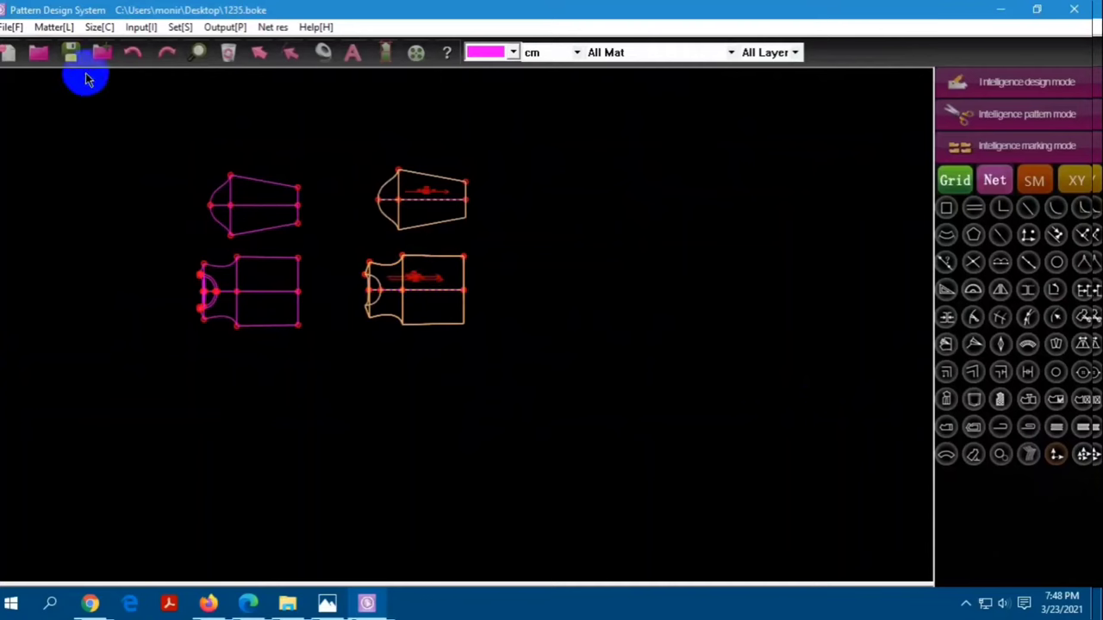
Save the pattern file, select the lower-right piece for point grading, and view the spec sheet in Photos
{"action": "left_click", "coordinate": [71, 52]}
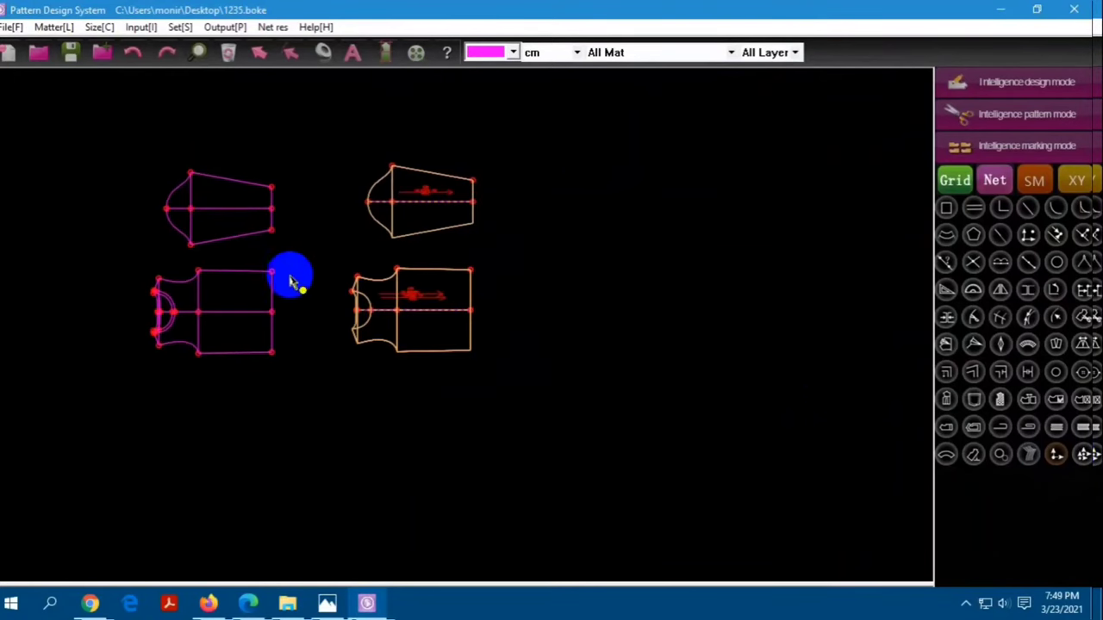
{"action": "left_click", "coordinate": [1059, 459]}
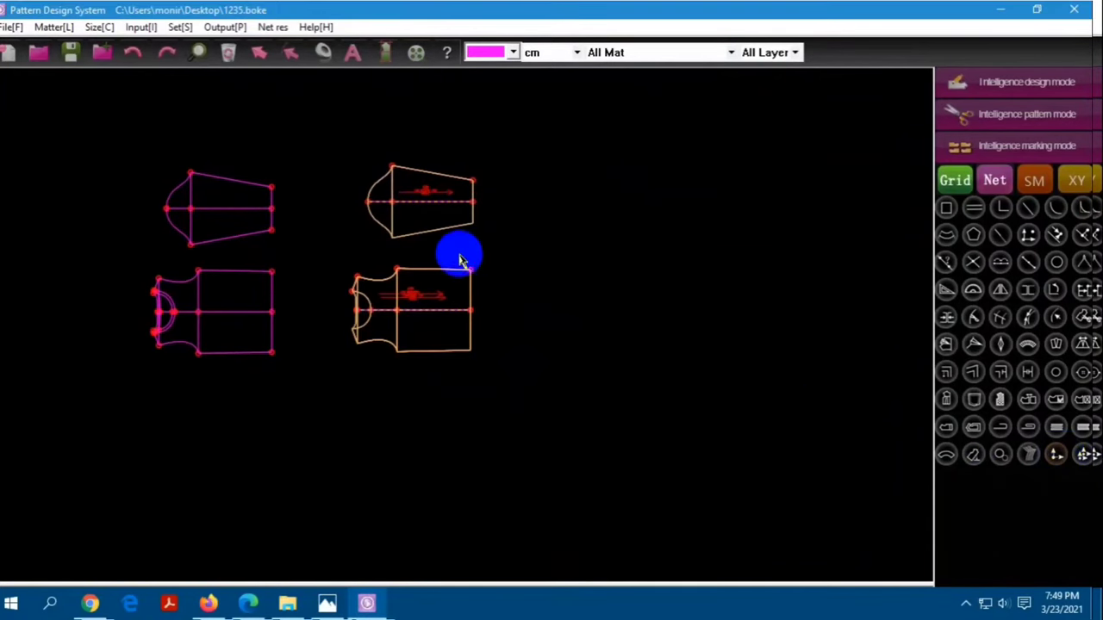
{"action": "left_click_drag", "start_coordinate": [443, 259], "coordinate": [514, 375]}
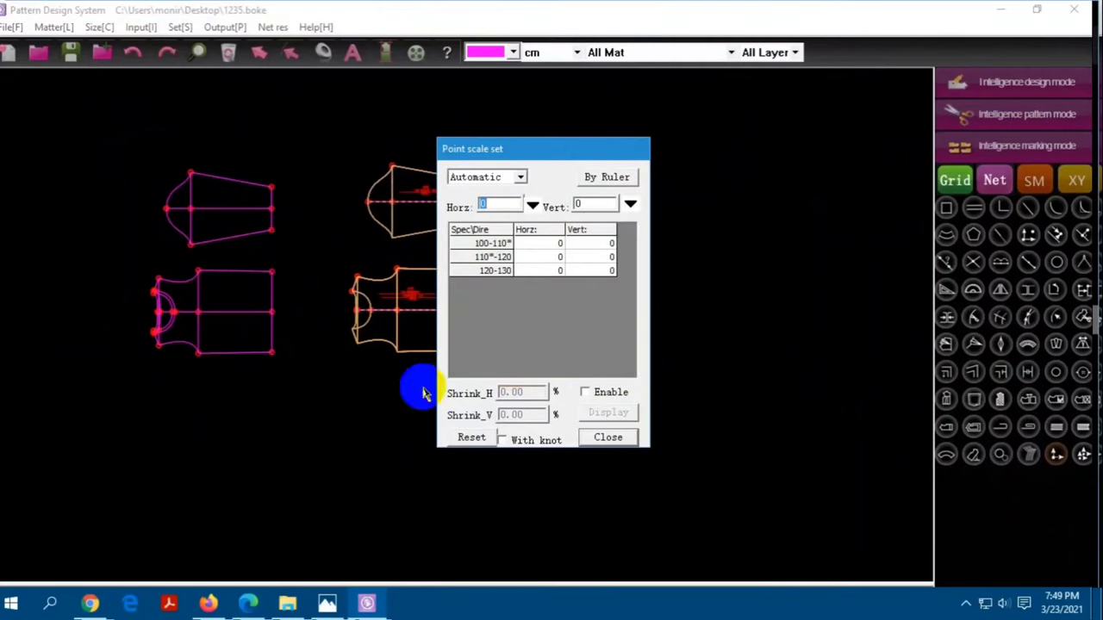
{"action": "left_click", "coordinate": [326, 603]}
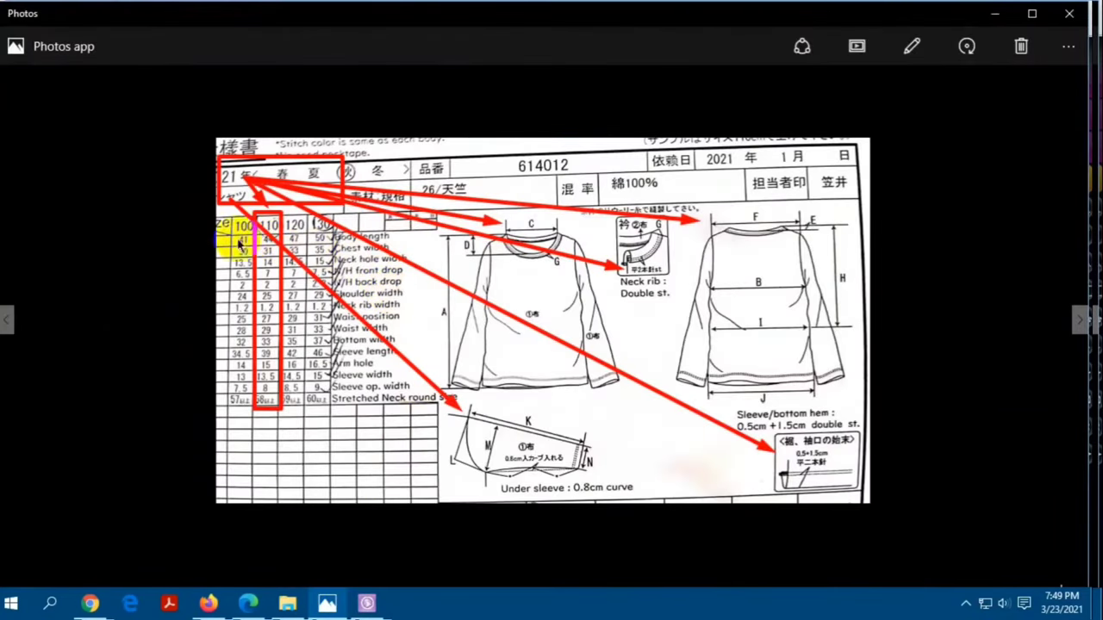
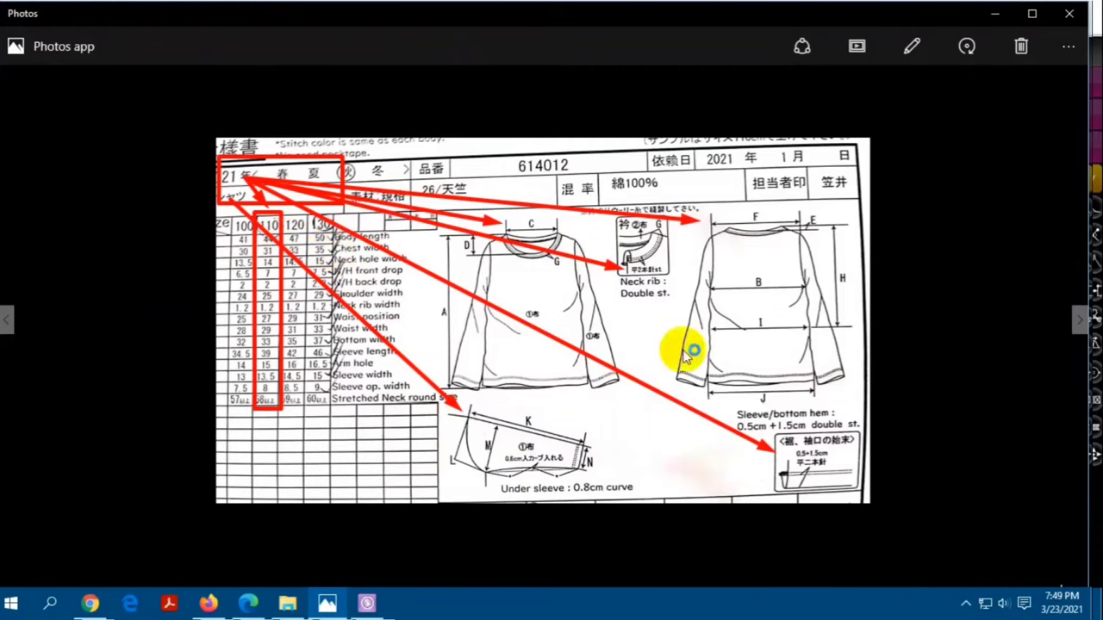
Move the Point scale set dialog aside and enter a horizontal grade of 3 for the body end
{"action": "left_click", "coordinate": [923, 106]}
{"action": "left_click", "coordinate": [993, 13]}
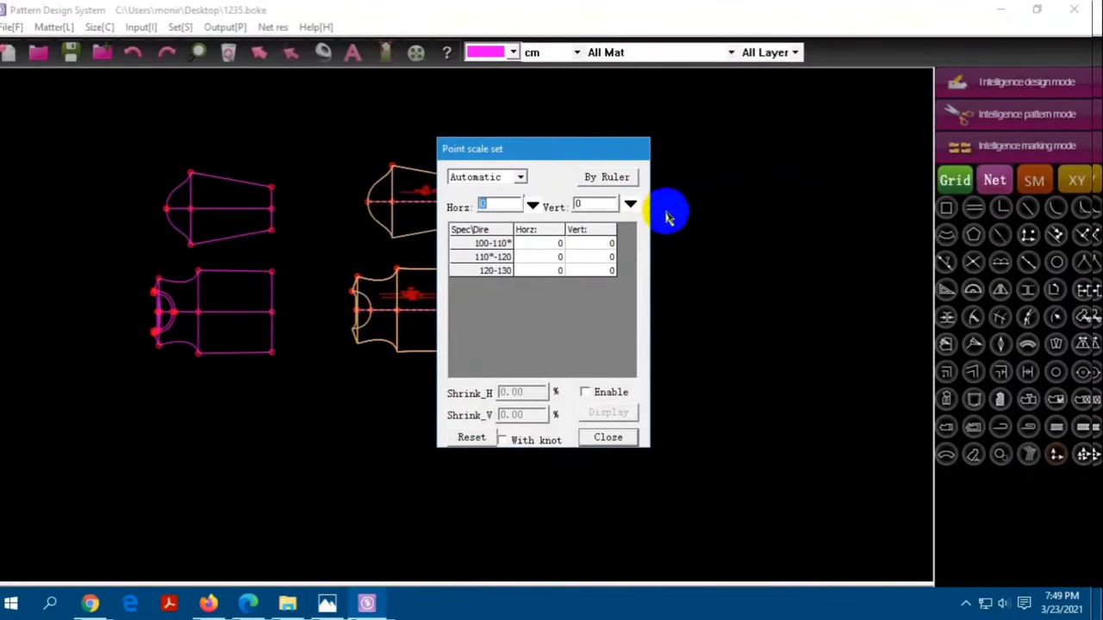
{"action": "left_click_drag", "start_coordinate": [558, 149], "coordinate": [706, 149]}
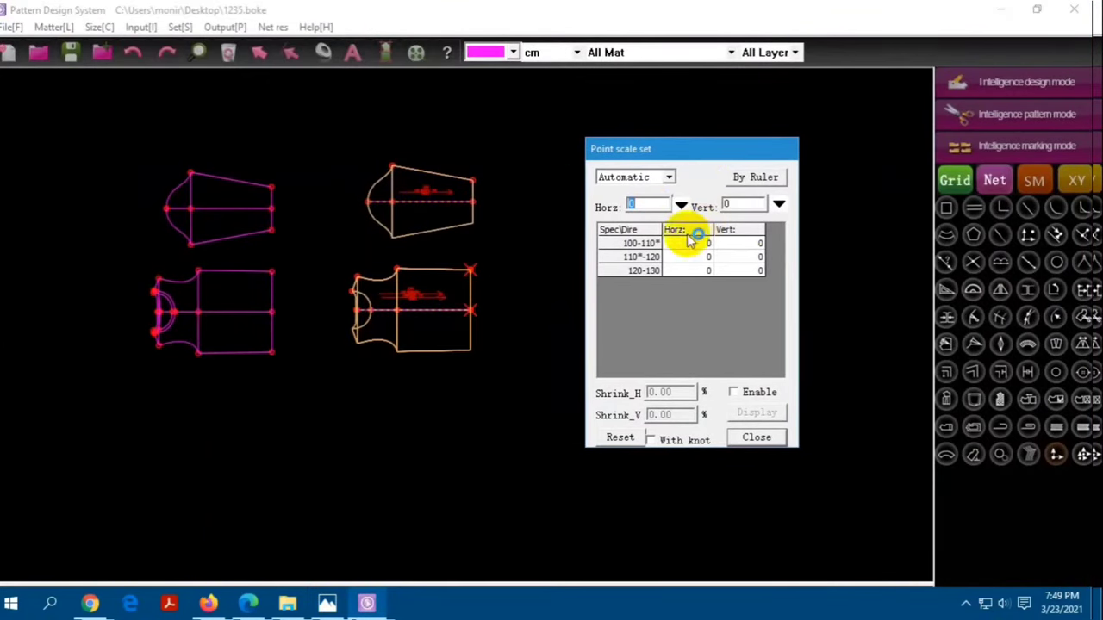
{"action": "type", "text": "3"}
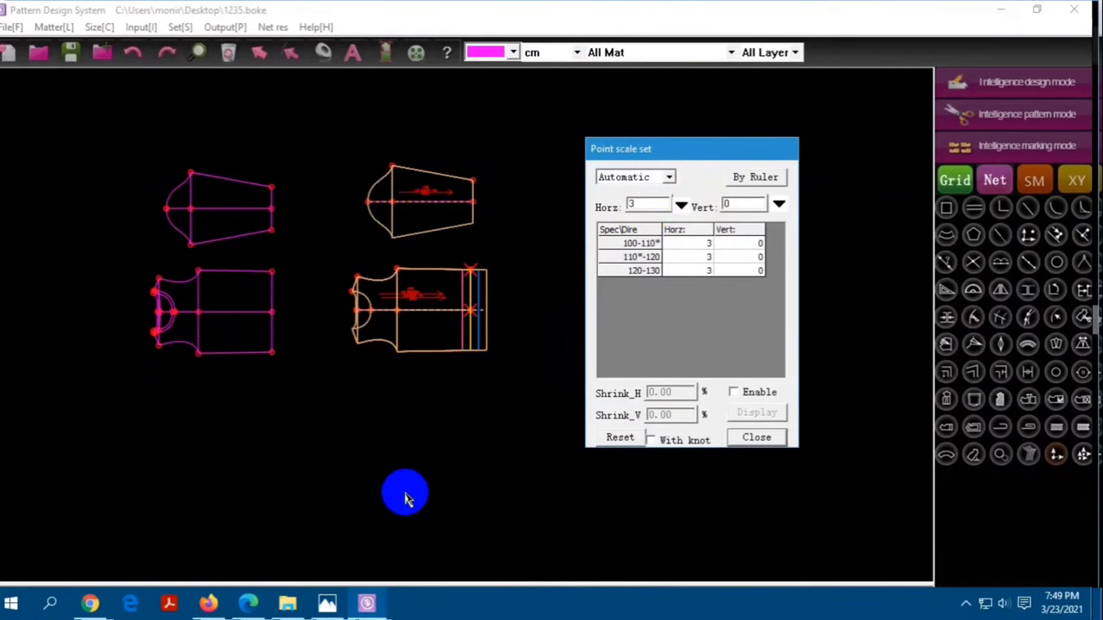
After checking the size chart, set the vertical grades to 0.5, 1, 1 and confirm
{"action": "left_click", "coordinate": [328, 603]}
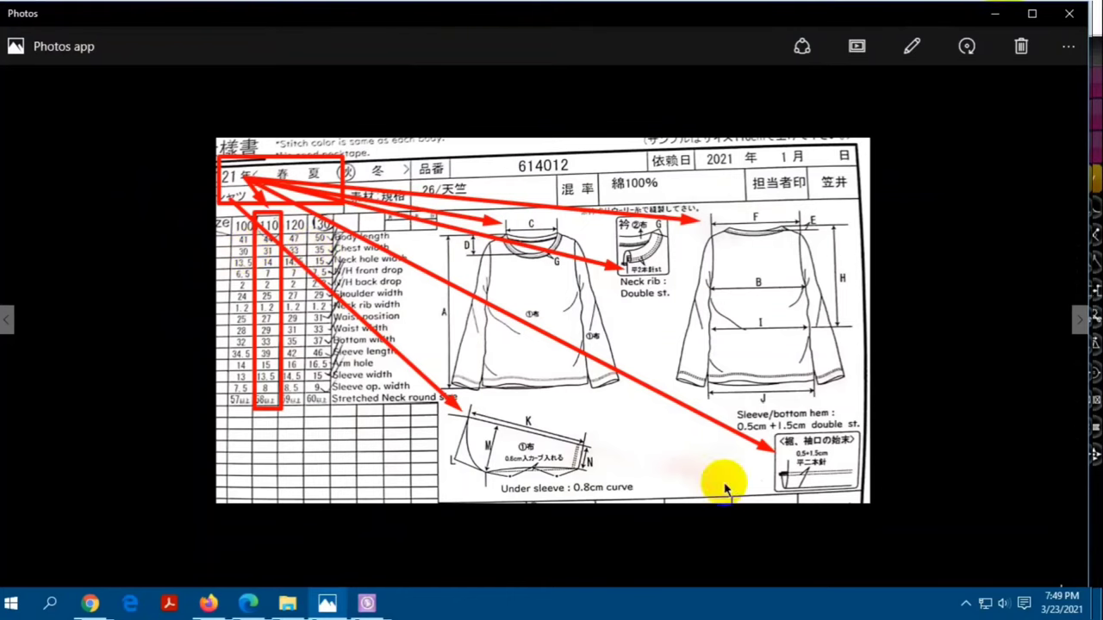
{"action": "left_click", "coordinate": [995, 19]}
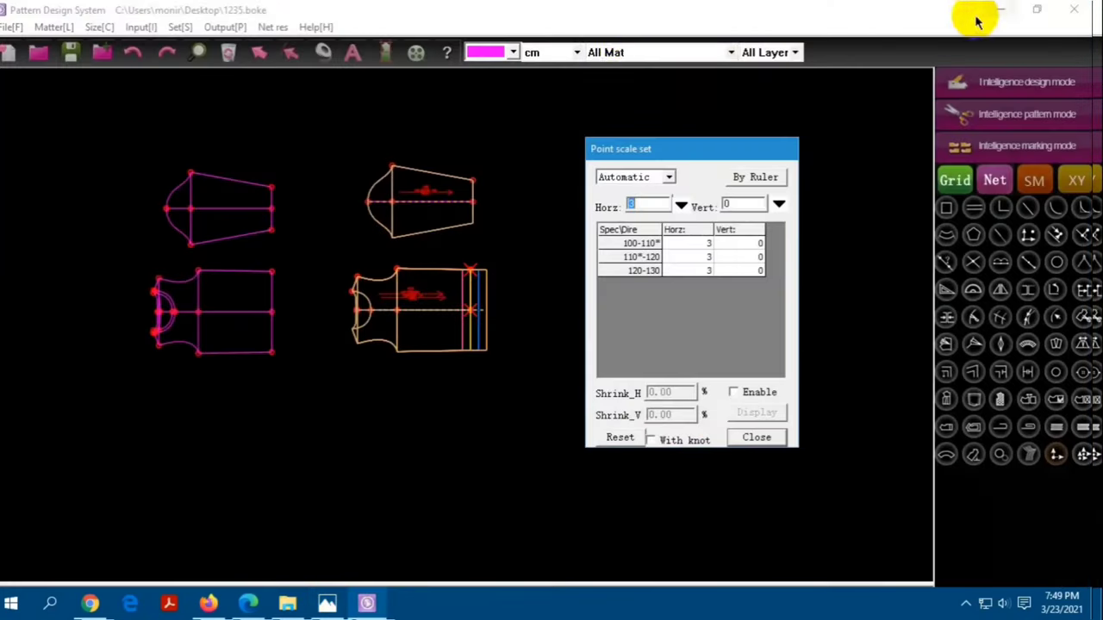
{"action": "left_click", "coordinate": [738, 203]}
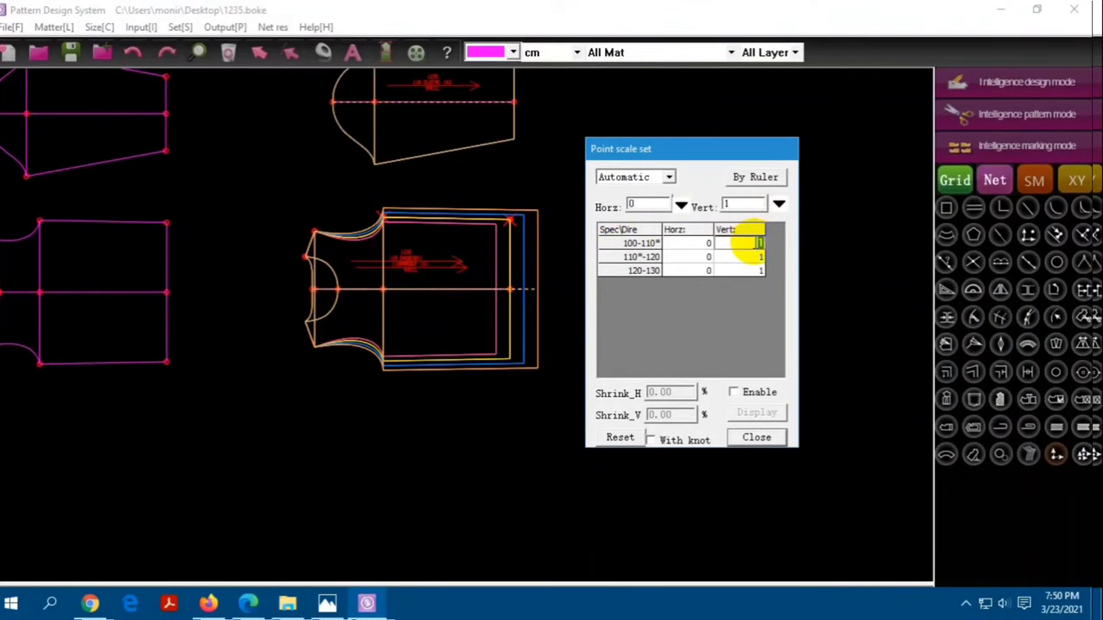
{"action": "type", "text": ".5"}
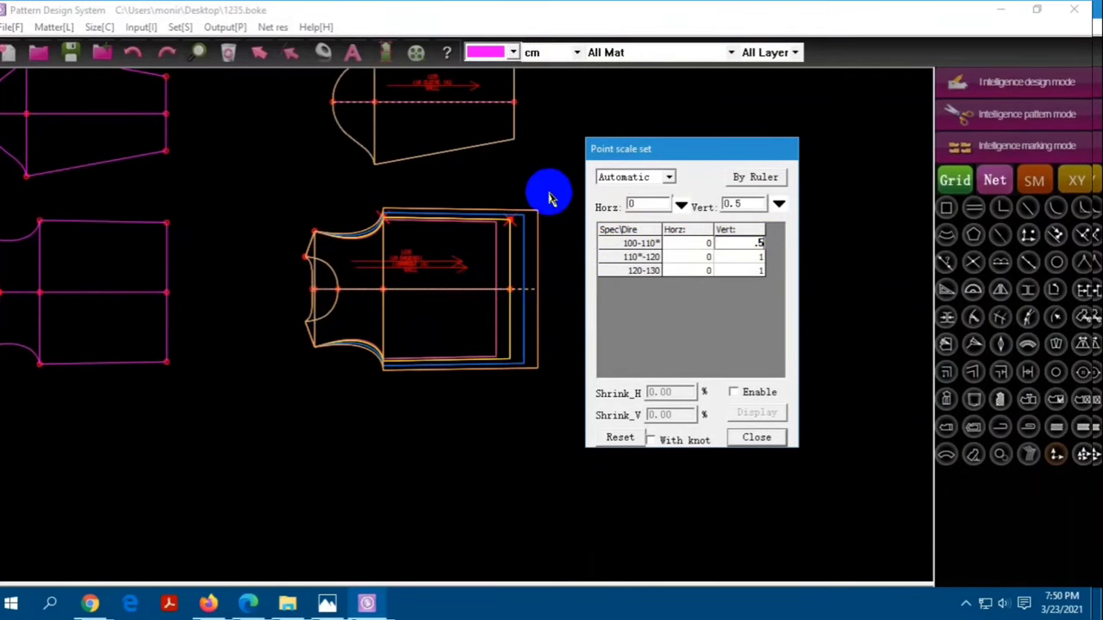
{"action": "key", "text": "Return"}
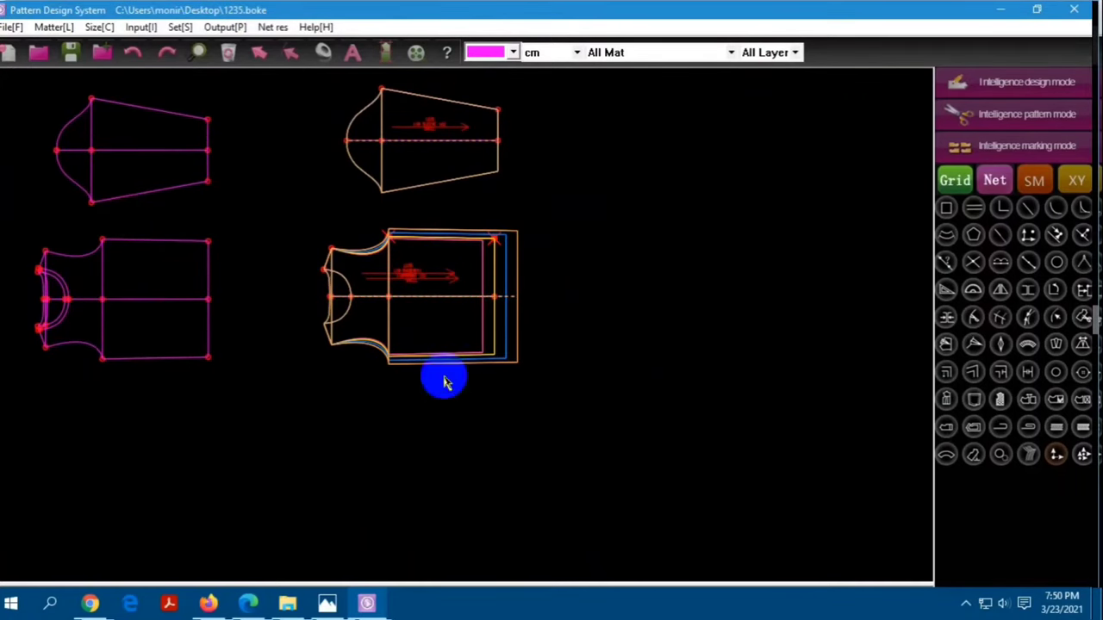
{"action": "left_click_drag", "start_coordinate": [463, 249], "coordinate": [443, 377]}
{"action": "left_click", "coordinate": [349, 607]}
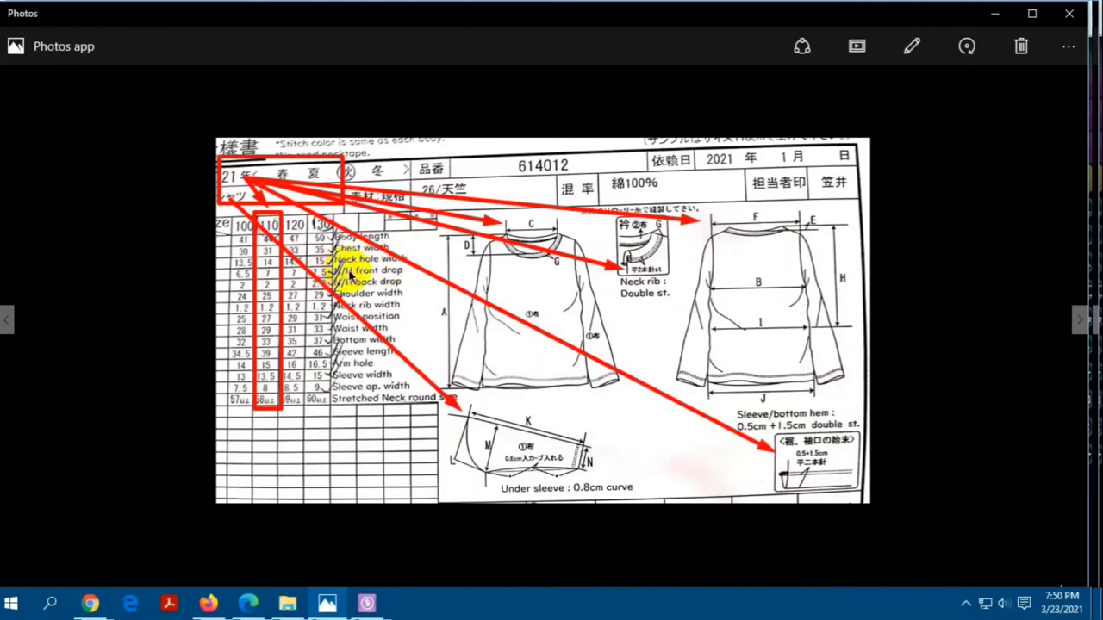
{"action": "left_click", "coordinate": [250, 260]}
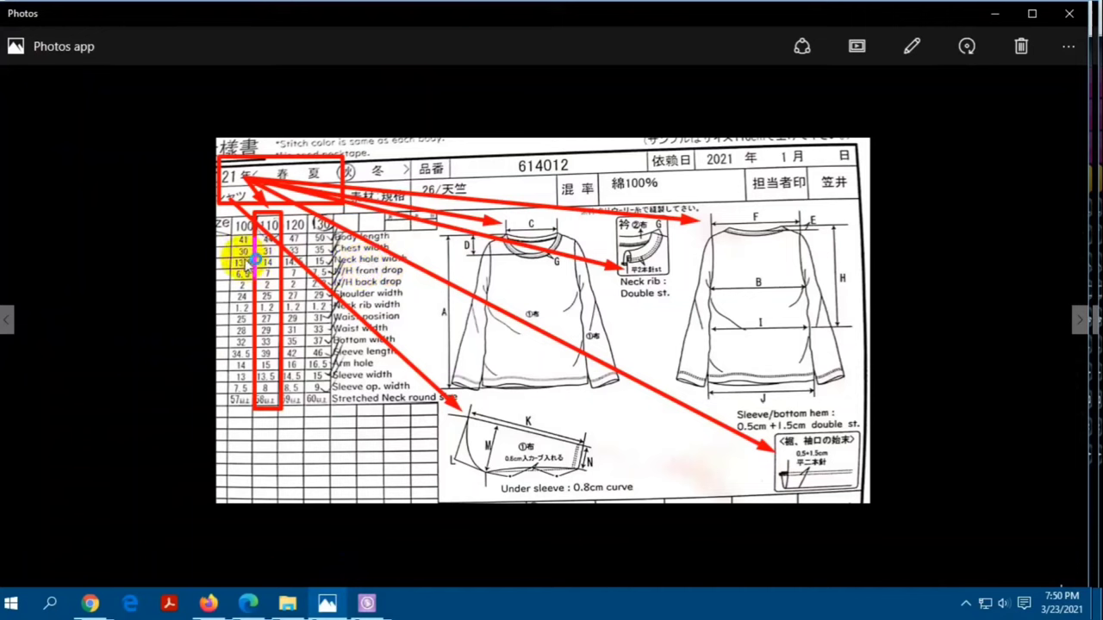
{"action": "left_click_drag", "start_coordinate": [255, 269], "coordinate": [332, 268]}
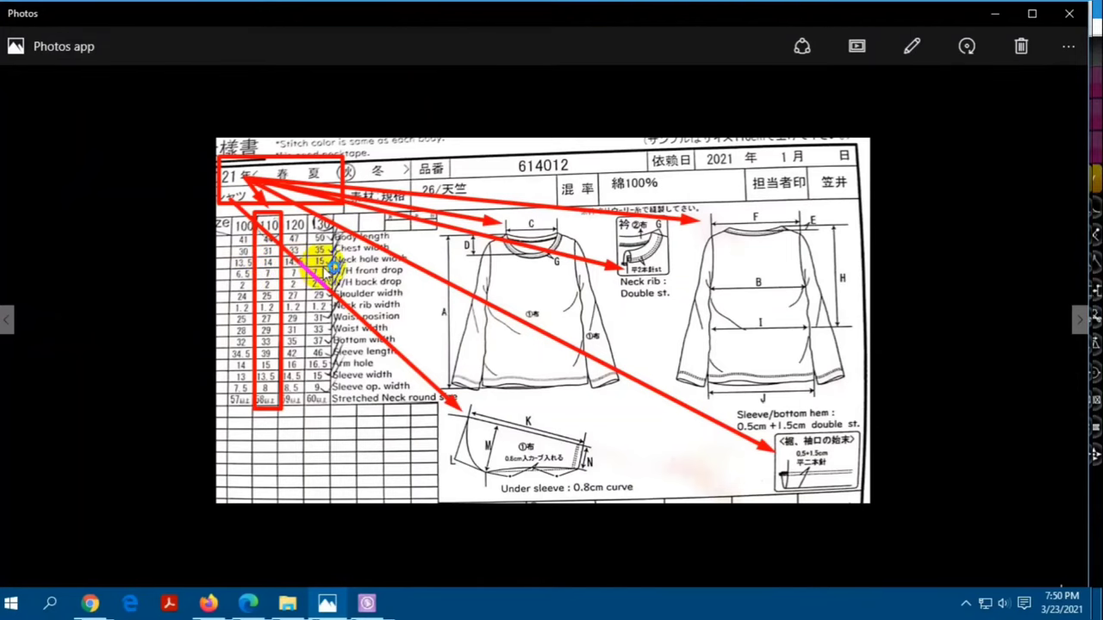
{"action": "left_click", "coordinate": [360, 605]}
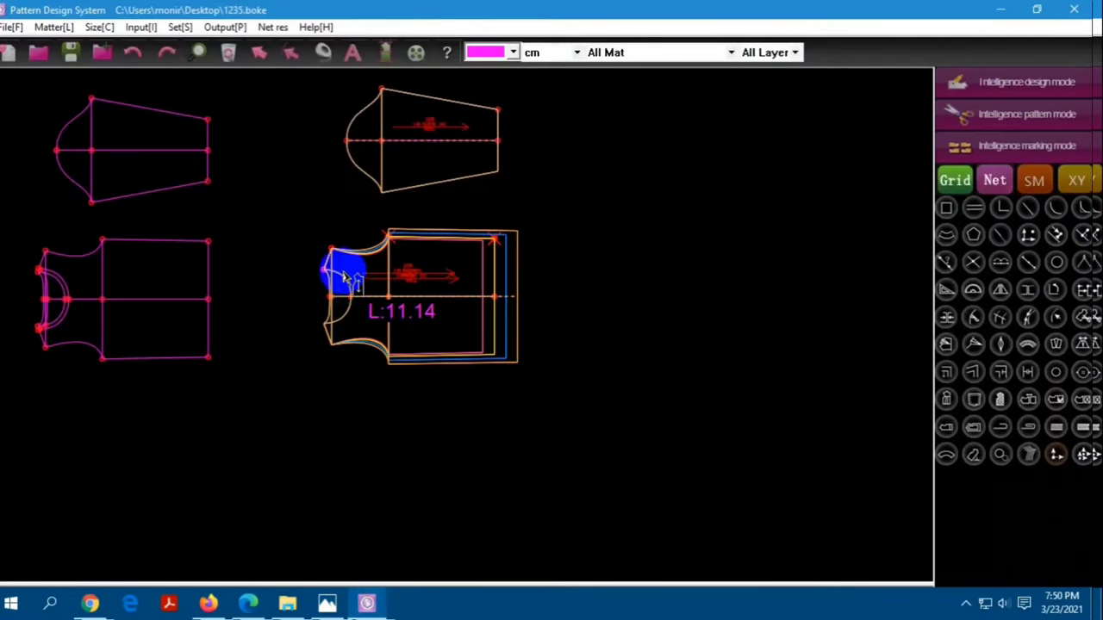
Grade the body's neck corner point 0.25 vertically
{"action": "scroll", "coordinate": [343, 262], "scroll_direction": "up", "scroll_amount": 2}
{"action": "left_click", "coordinate": [1056, 453]}
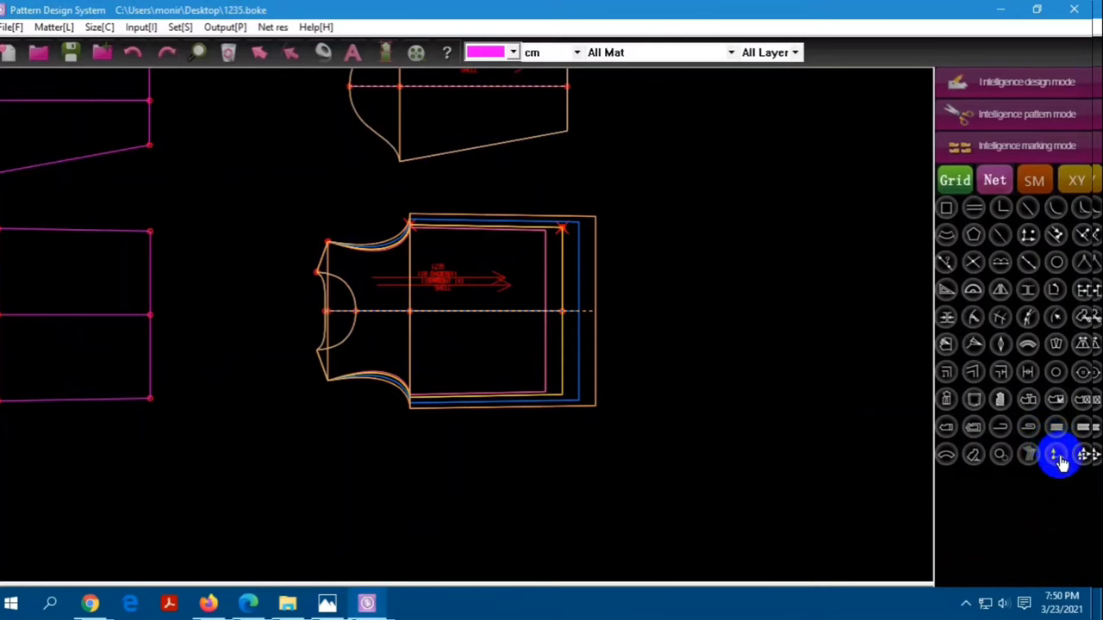
{"action": "left_click", "coordinate": [316, 272]}
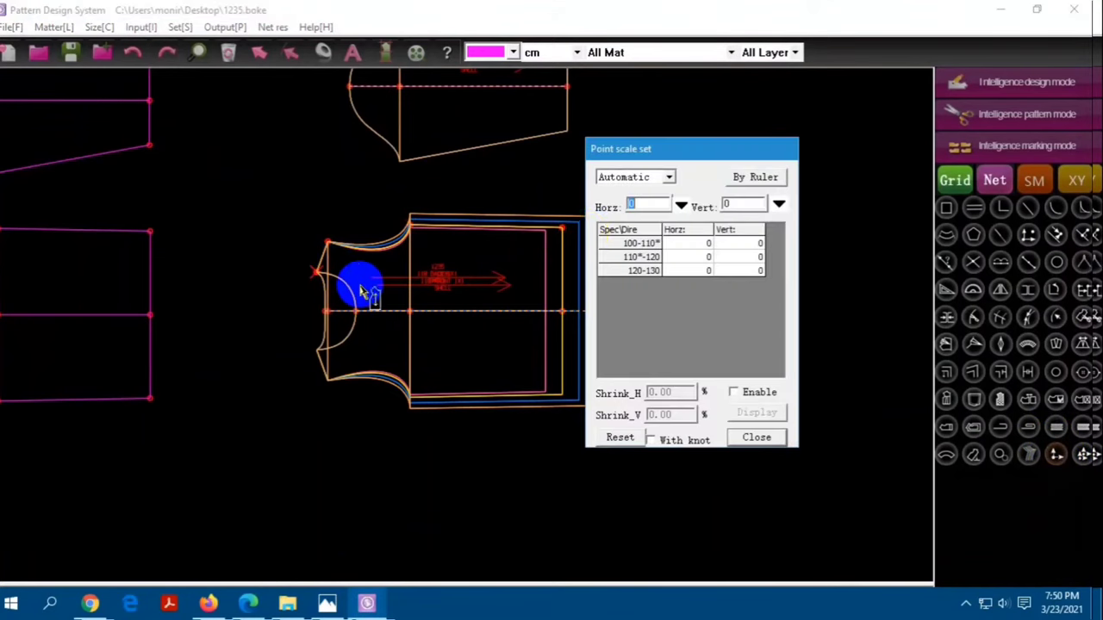
{"action": "left_click", "coordinate": [731, 203]}
{"action": "type", "text": ".25"}
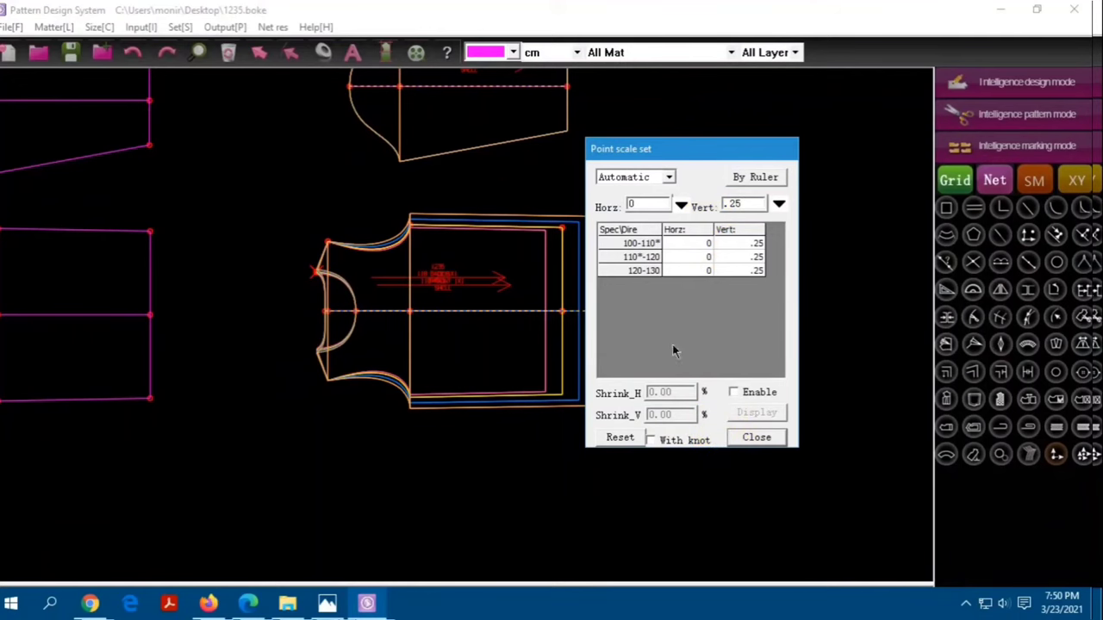
{"action": "right_click", "coordinate": [341, 336]}
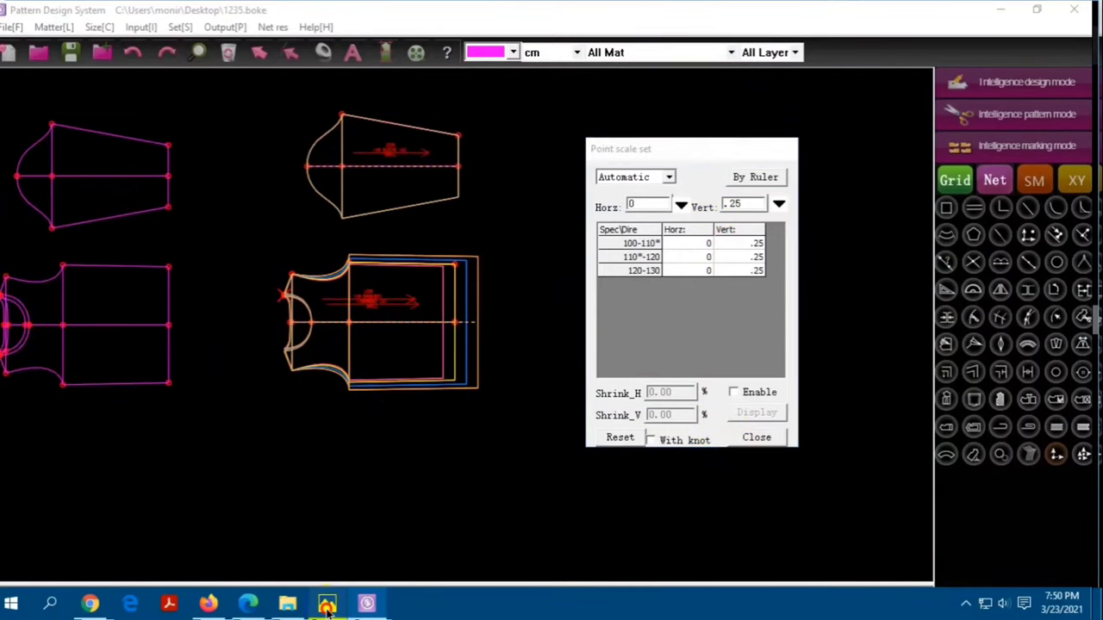
Grade another neckline point 0.5 horizontally, check the neck curve length, and consult the spec sheet
{"action": "left_click", "coordinate": [326, 603]}
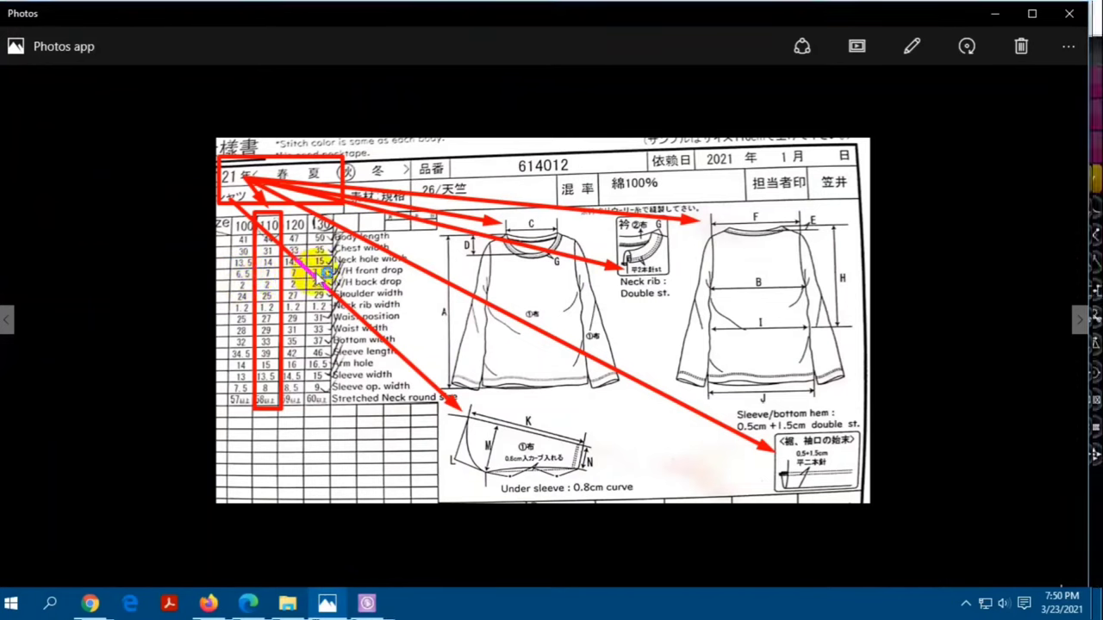
{"action": "left_click", "coordinate": [367, 604]}
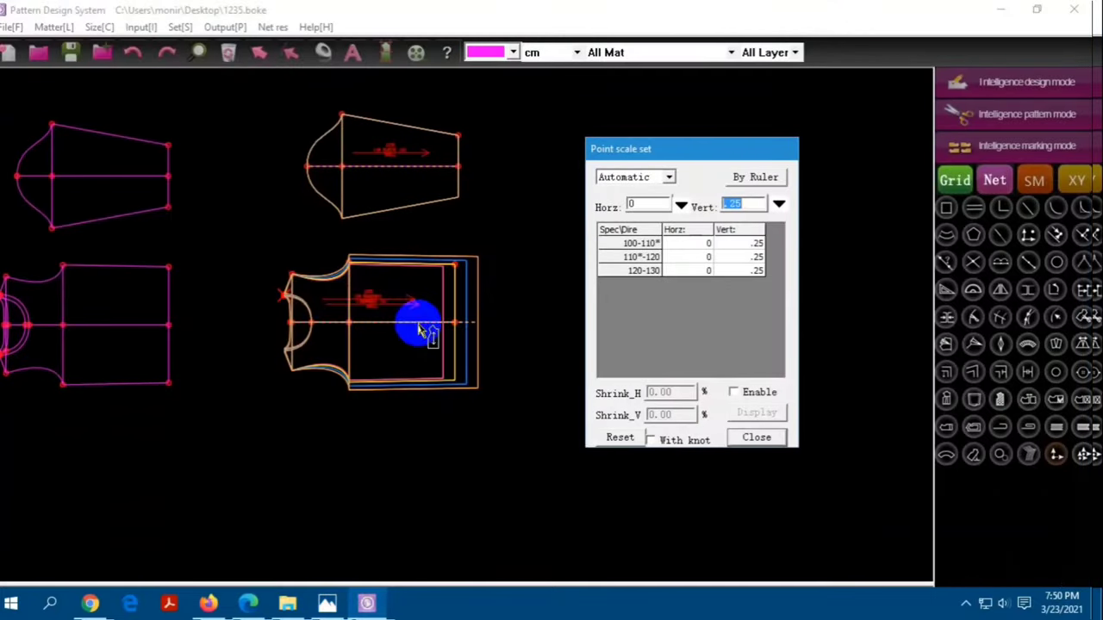
{"action": "left_click", "coordinate": [328, 346]}
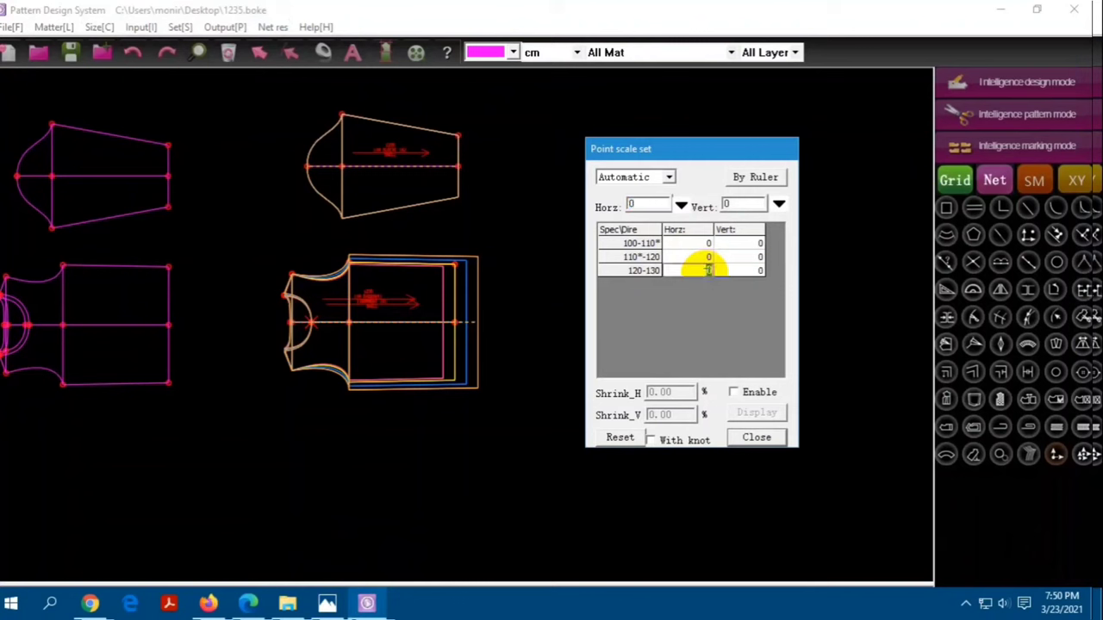
{"action": "left_click", "coordinate": [688, 270]}
{"action": "type", "text": ".5"}
{"action": "left_click", "coordinate": [707, 244]}
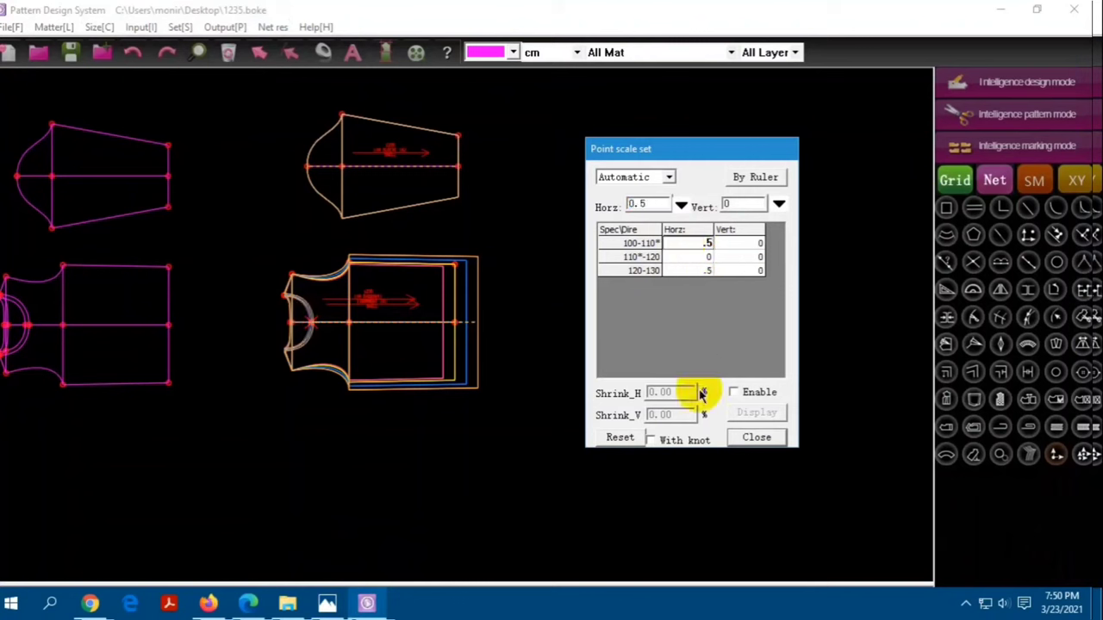
{"action": "left_click", "coordinate": [377, 298]}
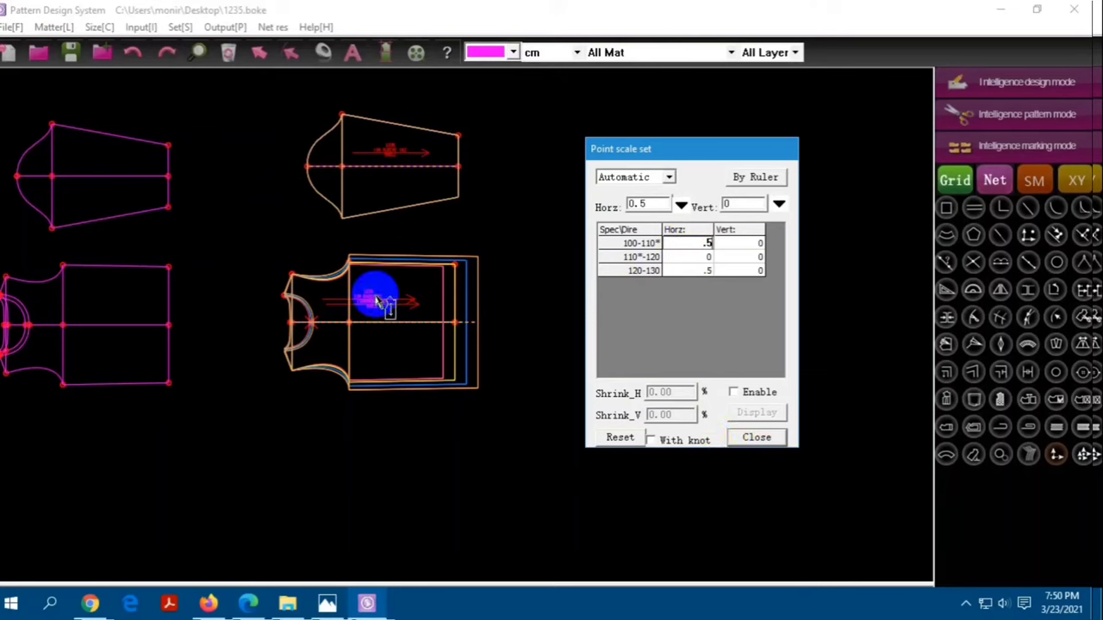
{"action": "left_click", "coordinate": [288, 315]}
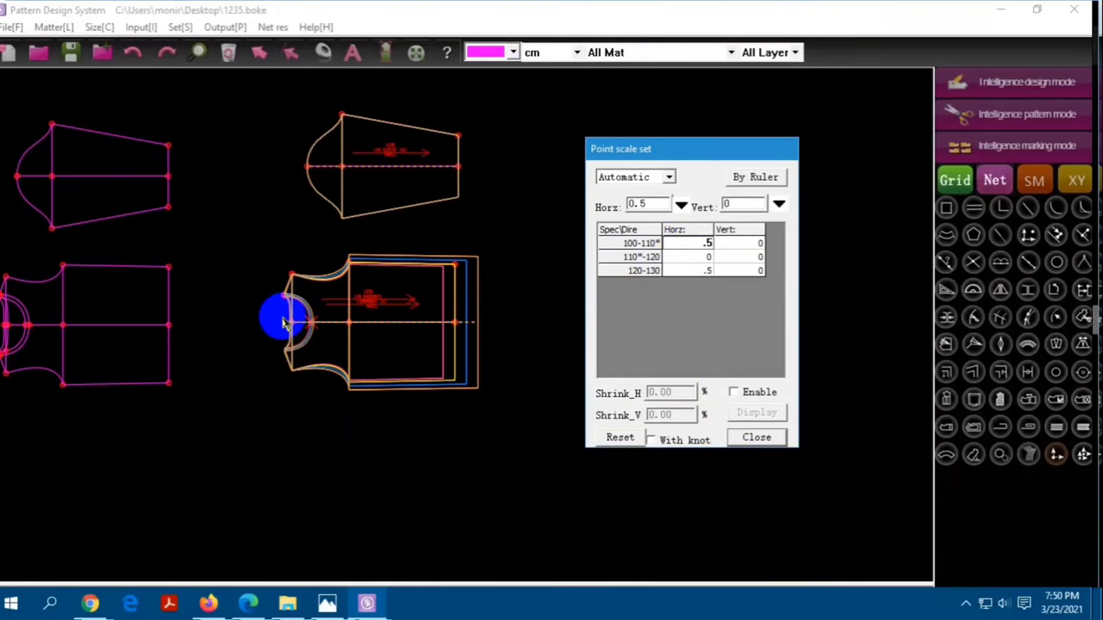
{"action": "left_click", "coordinate": [326, 603]}
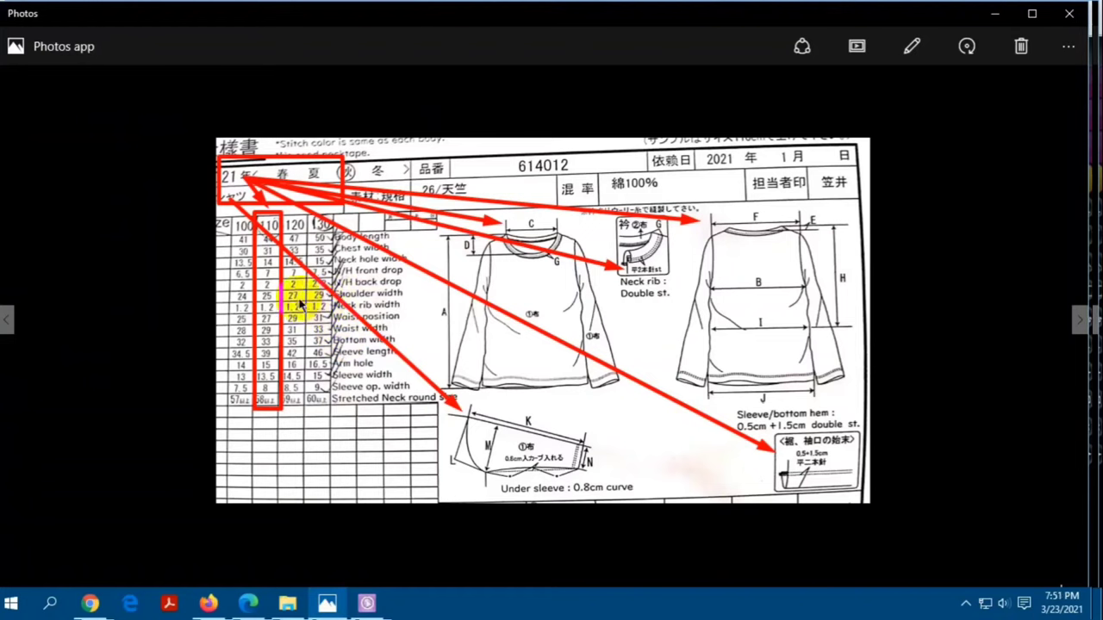
Give the next neckline point vertical grades of 0.5 for 100–110 and 1 for larger sizes
{"action": "left_click", "coordinate": [266, 302]}
{"action": "left_click", "coordinate": [294, 302]}
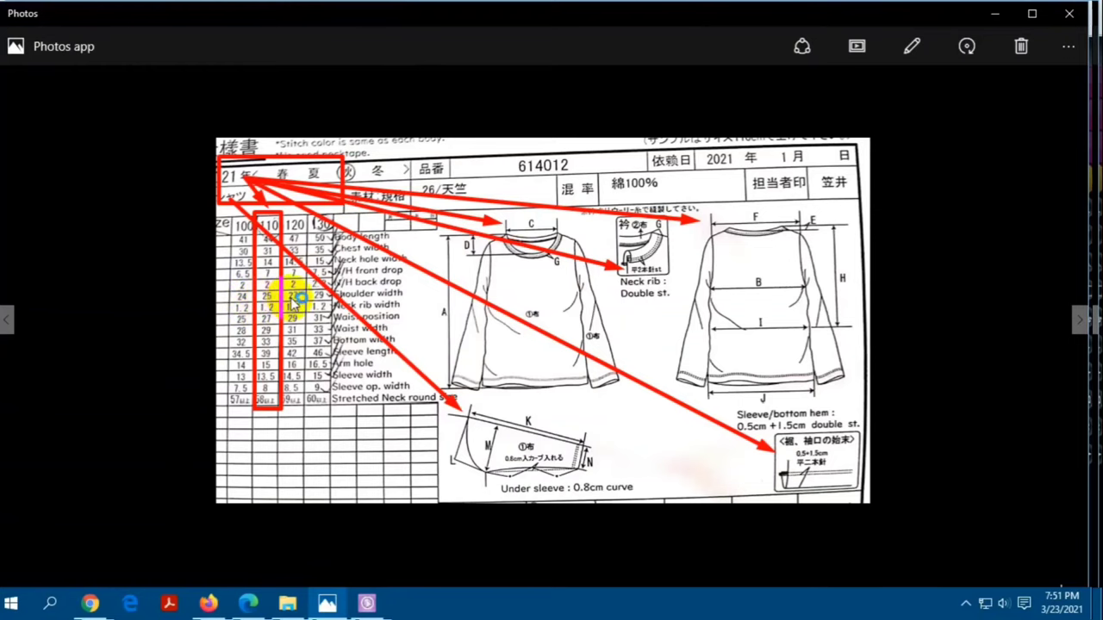
{"action": "left_click", "coordinate": [435, 540]}
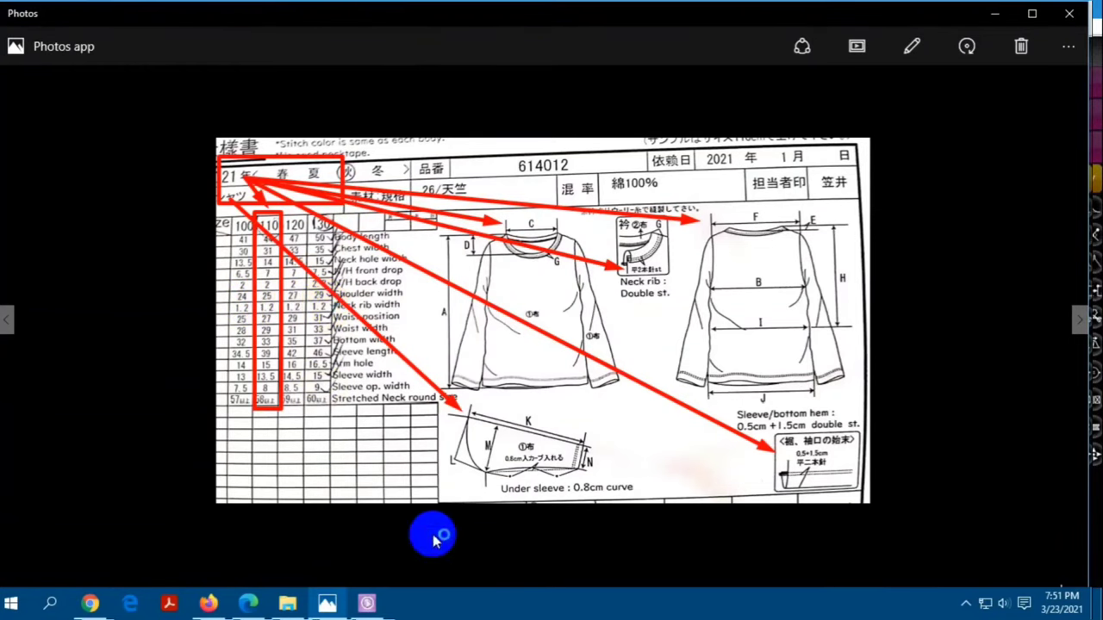
{"action": "left_click", "coordinate": [366, 603]}
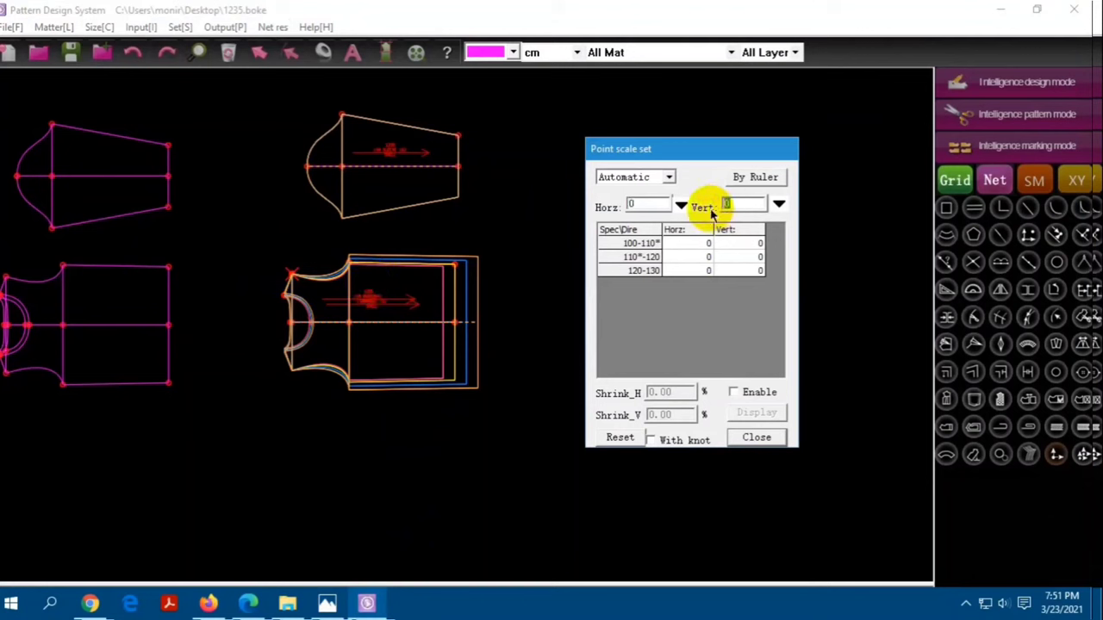
{"action": "type", "text": "1"}
{"action": "type", "text": ".5"}
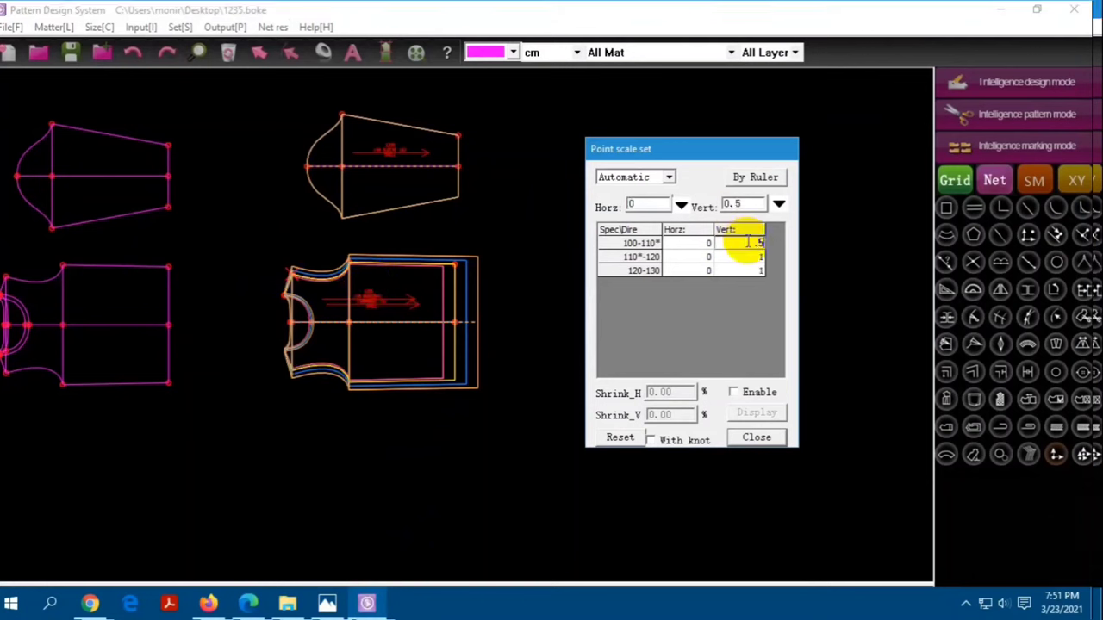
{"action": "right_click", "coordinate": [497, 234]}
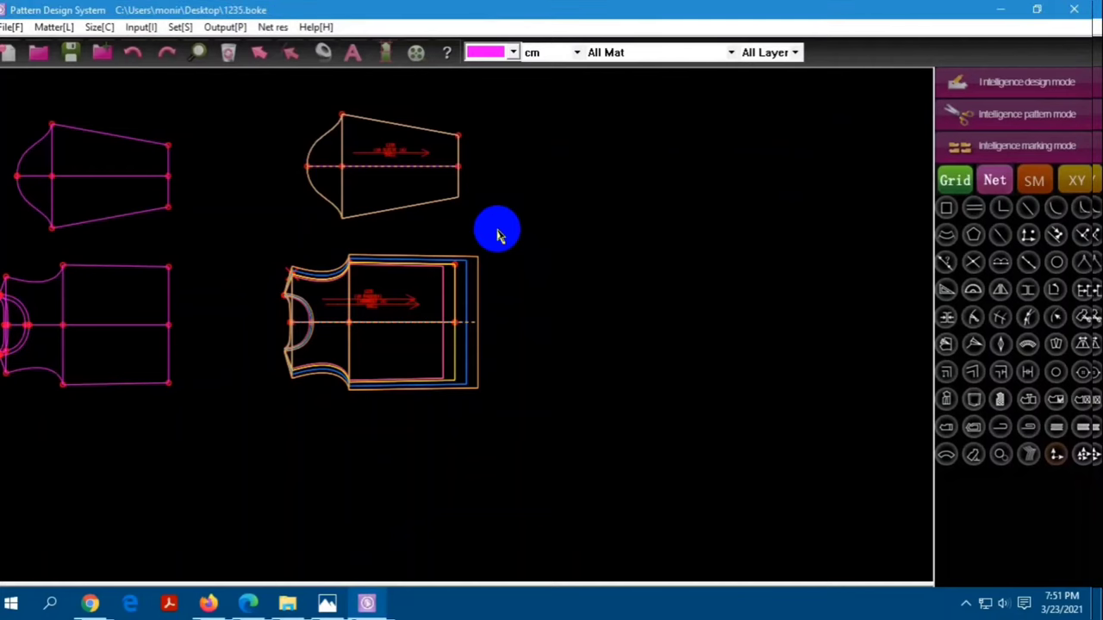
{"action": "left_click", "coordinate": [326, 603]}
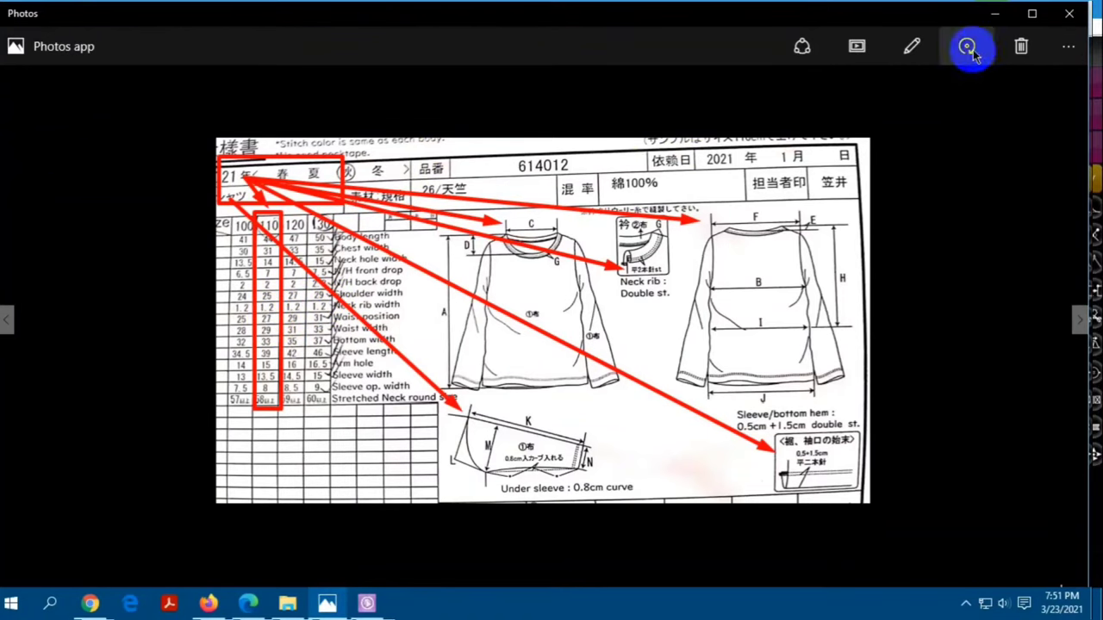
{"action": "left_click", "coordinate": [993, 19]}
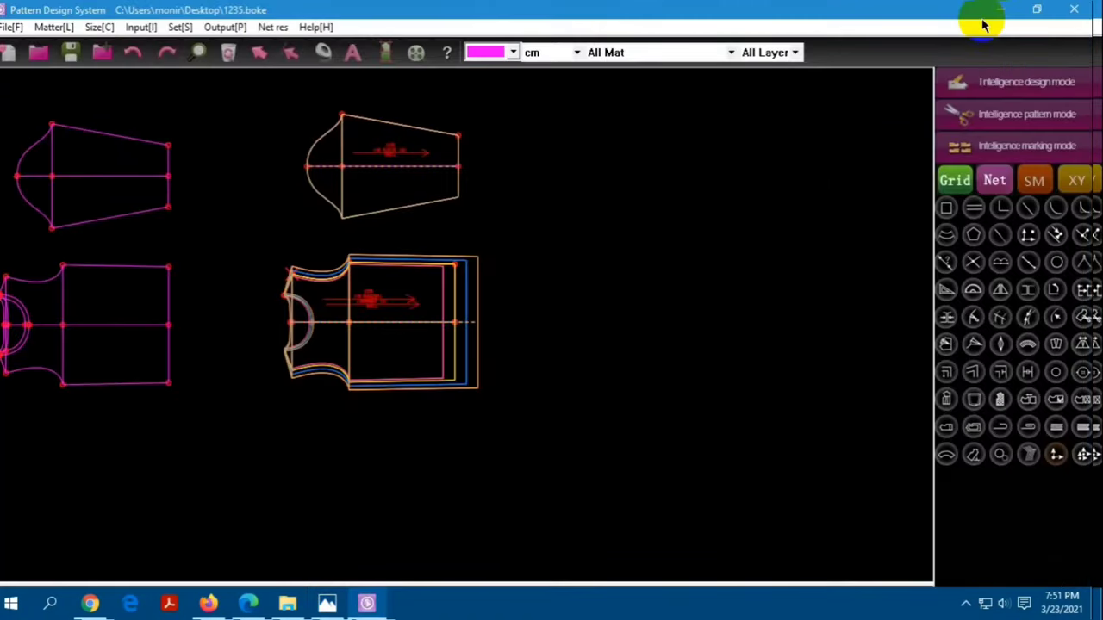
Zoom over the pattern pieces, then check the sleeve rows of the garment size chart
{"action": "scroll", "coordinate": [300, 217], "scroll_direction": "up", "scroll_amount": 3}
{"action": "scroll", "coordinate": [330, 330], "scroll_direction": "down", "scroll_amount": 3}
{"action": "scroll", "coordinate": [167, 184], "scroll_direction": "up", "scroll_amount": 1}
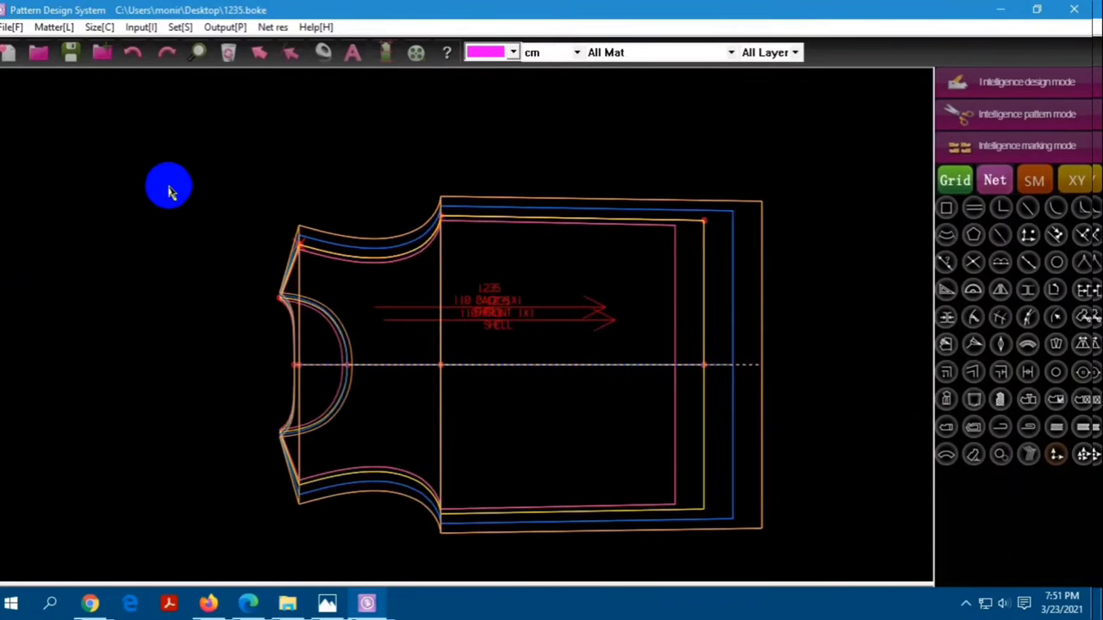
{"action": "scroll", "coordinate": [296, 218], "scroll_direction": "down", "scroll_amount": 1}
{"action": "scroll", "coordinate": [292, 215], "scroll_direction": "up", "scroll_amount": 1}
{"action": "scroll", "coordinate": [323, 204], "scroll_direction": "down", "scroll_amount": 1}
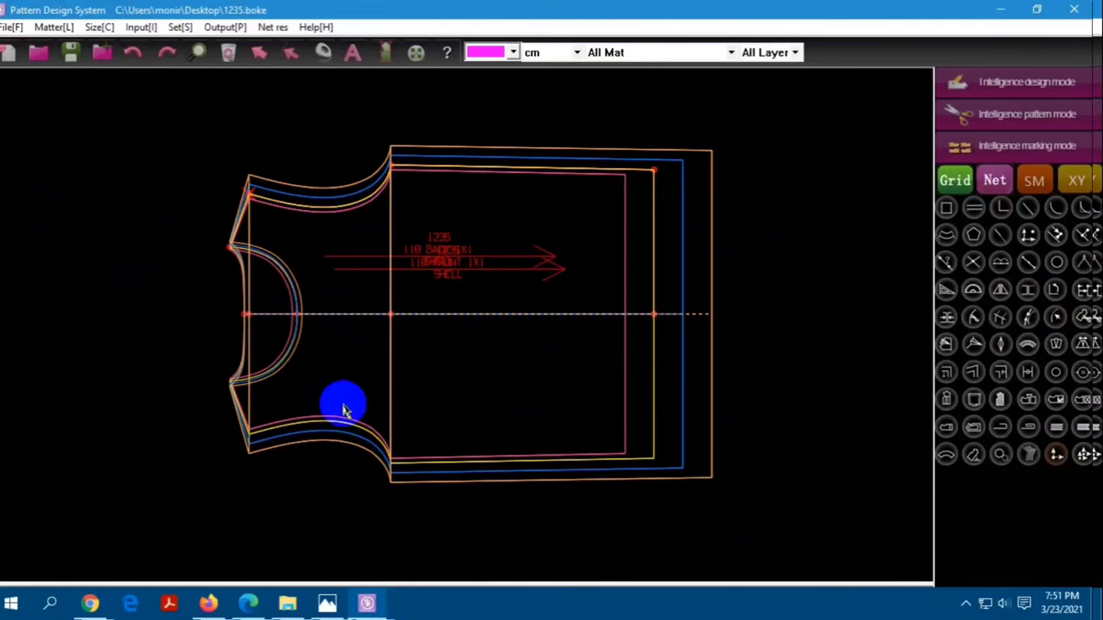
{"action": "scroll", "coordinate": [370, 201], "scroll_direction": "down", "scroll_amount": 1}
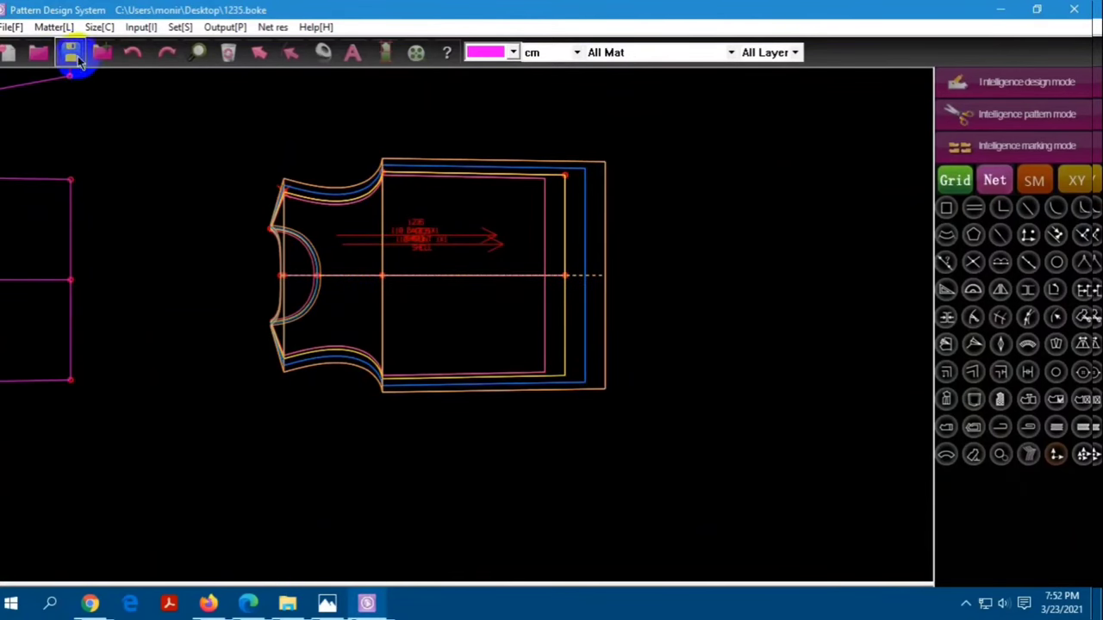
{"action": "scroll", "coordinate": [316, 204], "scroll_direction": "down", "scroll_amount": 3}
{"action": "scroll", "coordinate": [340, 226], "scroll_direction": "up", "scroll_amount": 4}
{"action": "scroll", "coordinate": [253, 156], "scroll_direction": "up", "scroll_amount": 1}
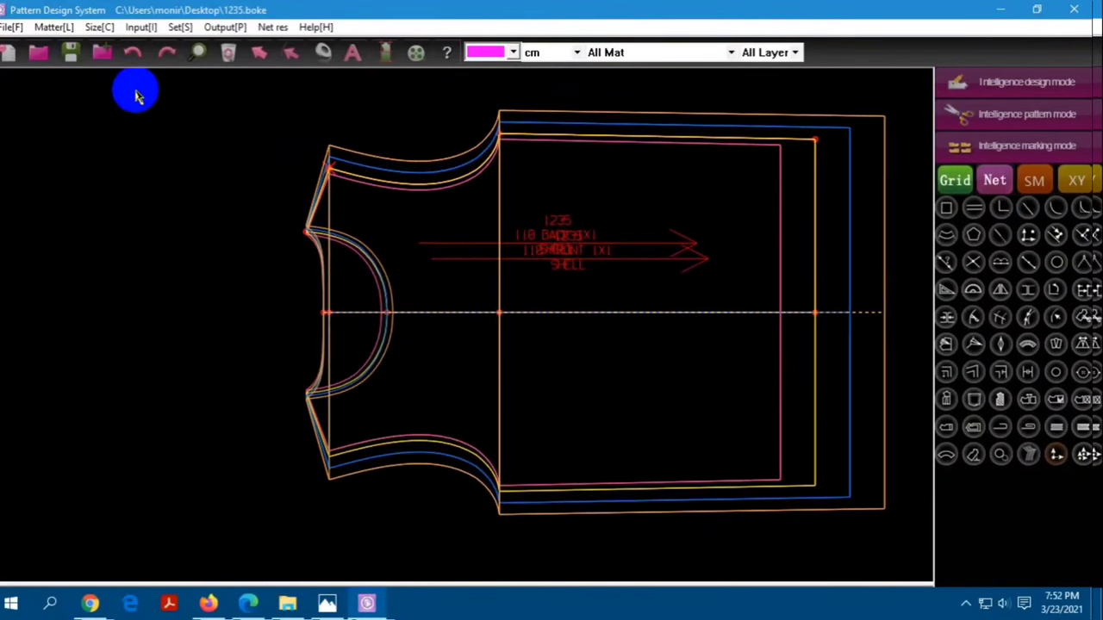
{"action": "scroll", "coordinate": [259, 168], "scroll_direction": "down", "scroll_amount": 1}
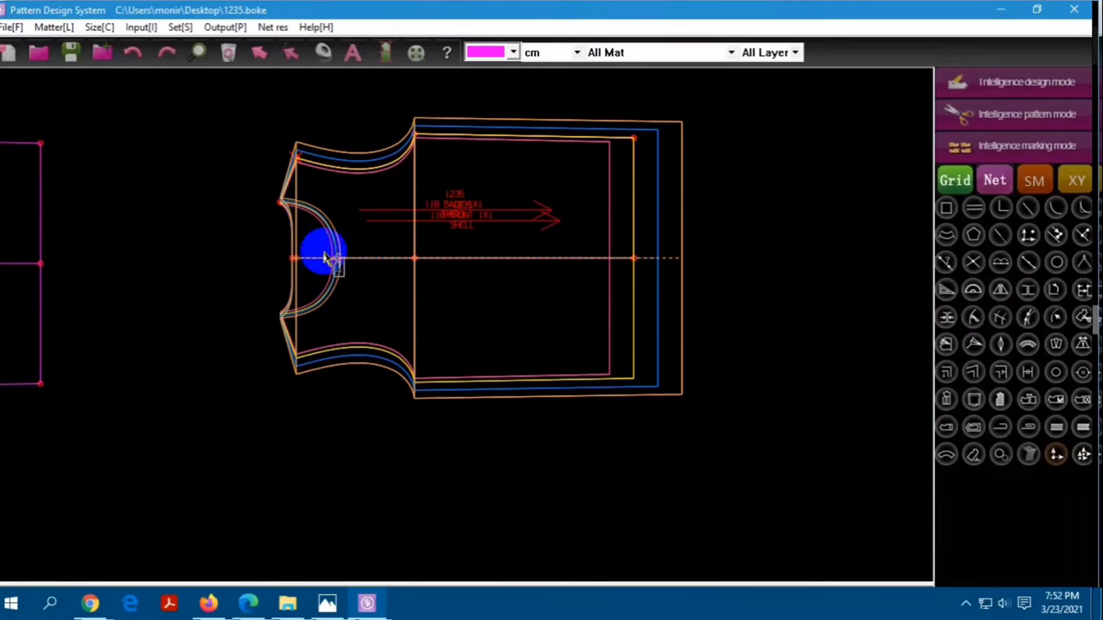
{"action": "left_click", "coordinate": [327, 603]}
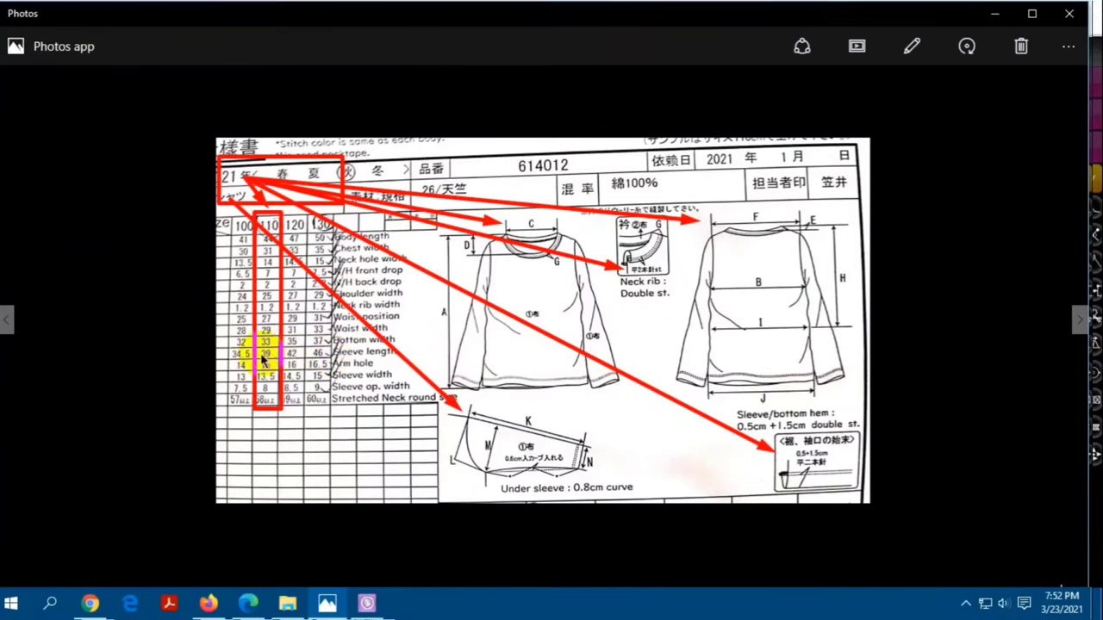
{"action": "left_click", "coordinate": [304, 546]}
Back in Pattern Design System, zoom out and box-select the sleeve's end points
{"action": "left_click", "coordinate": [366, 603]}
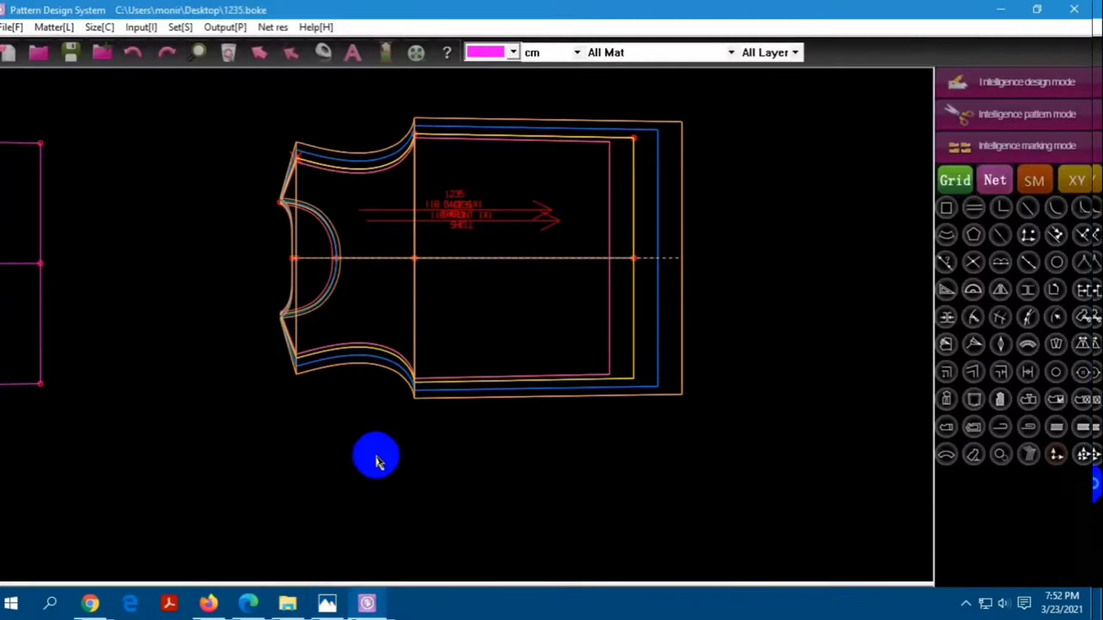
{"action": "scroll", "coordinate": [438, 434], "scroll_direction": "down", "scroll_amount": 2}
{"action": "scroll", "coordinate": [461, 383], "scroll_direction": "down", "scroll_amount": 2}
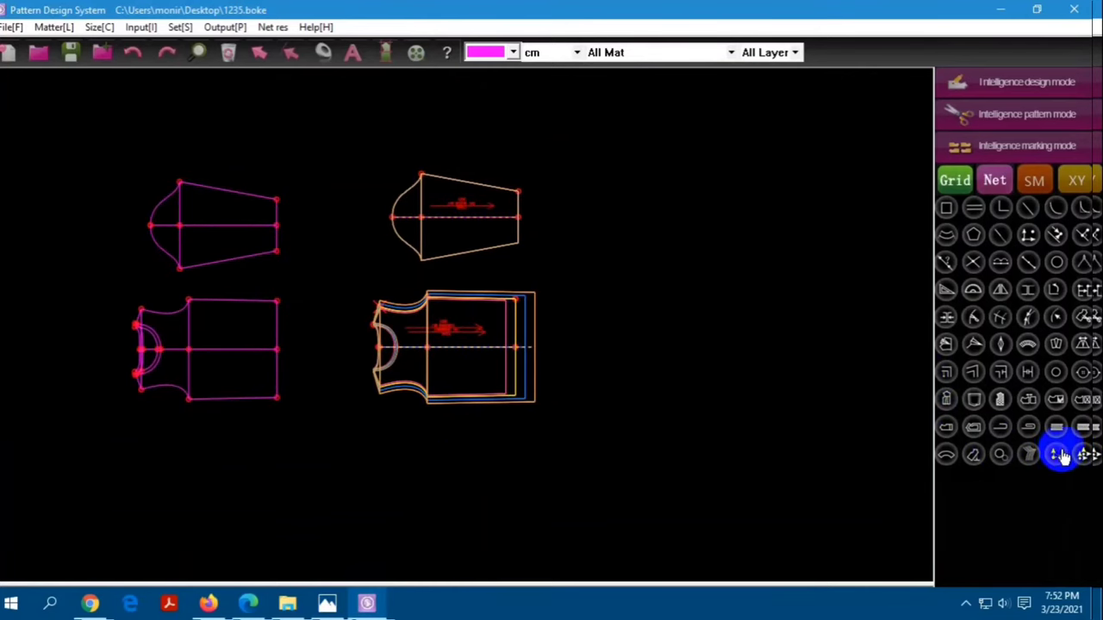
{"action": "left_click_drag", "start_coordinate": [508, 182], "coordinate": [532, 243]}
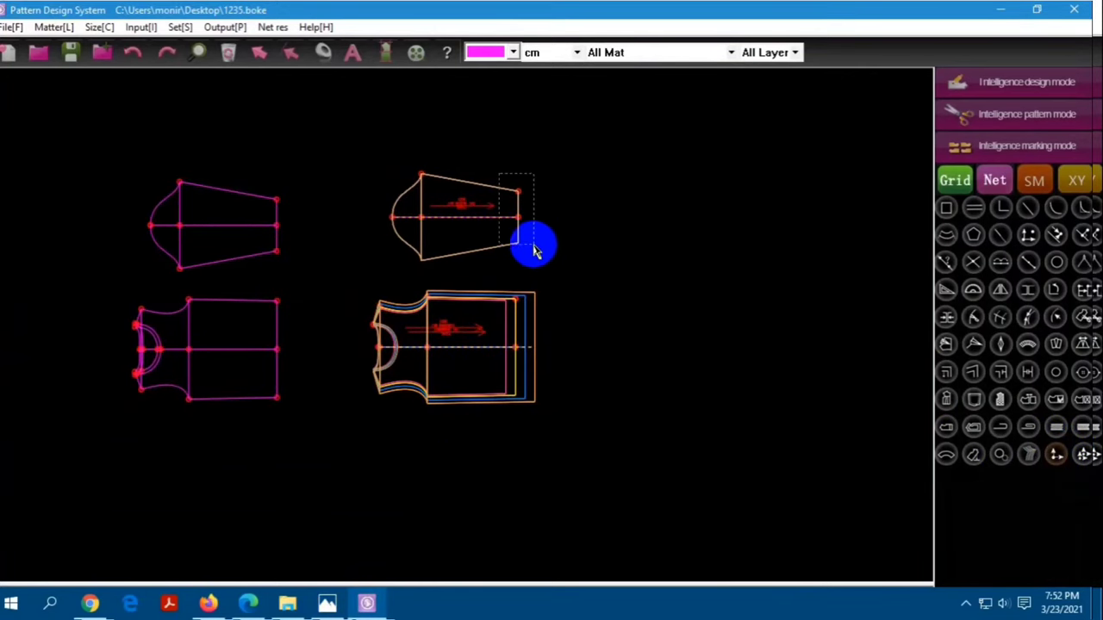
Grade the sleeve end points 4 horizontally, with 3.5 for size 100-110
{"action": "type", "text": "4"}
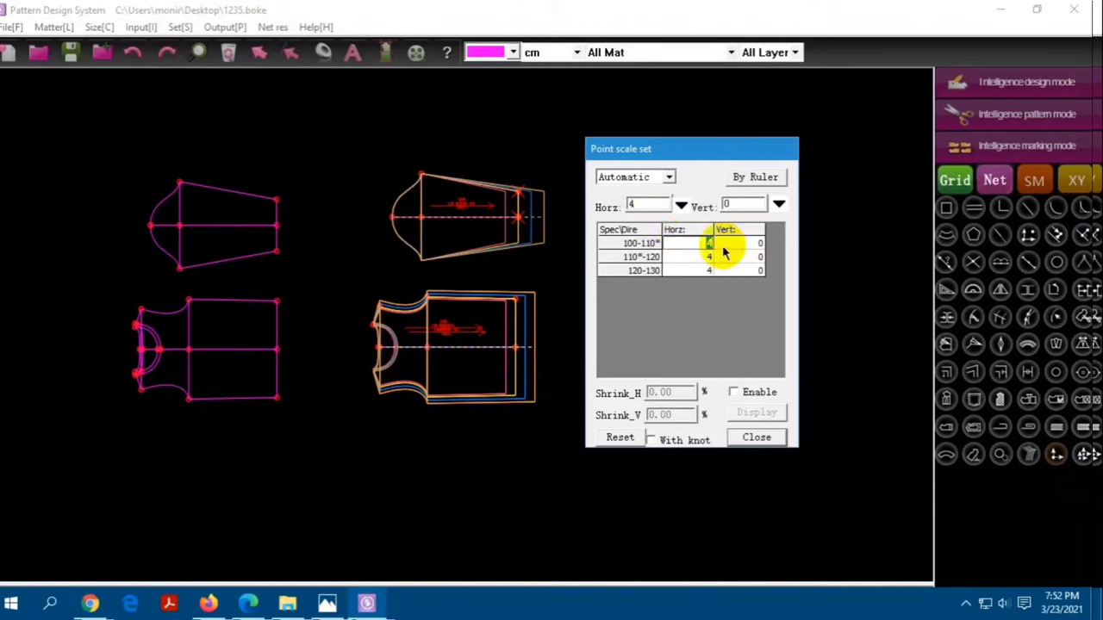
{"action": "type", "text": "3.5"}
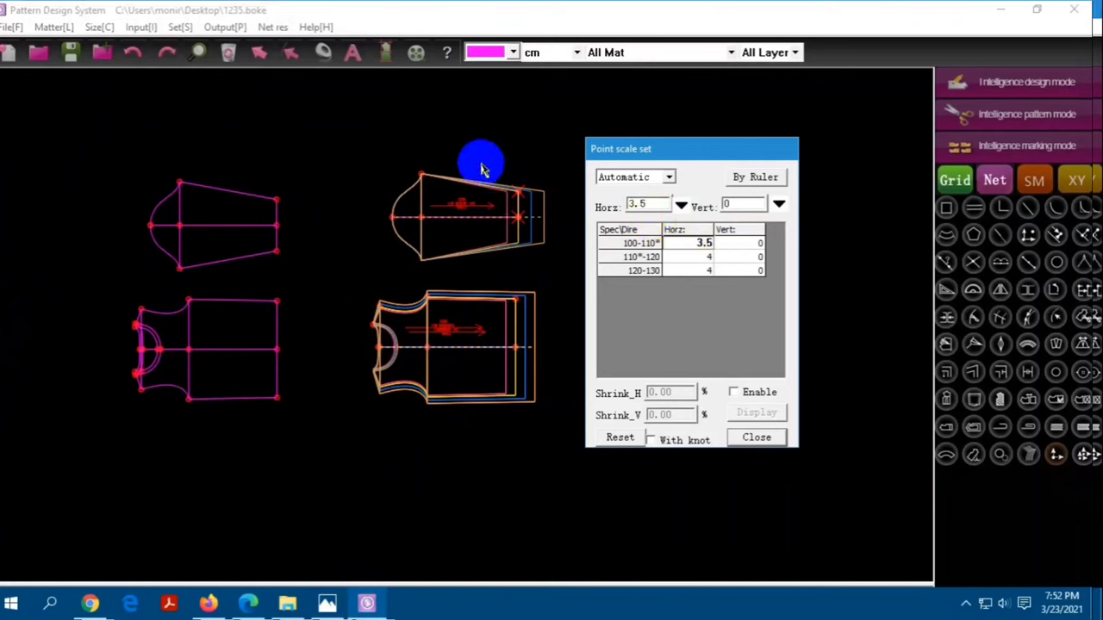
{"action": "key", "text": "Escape"}
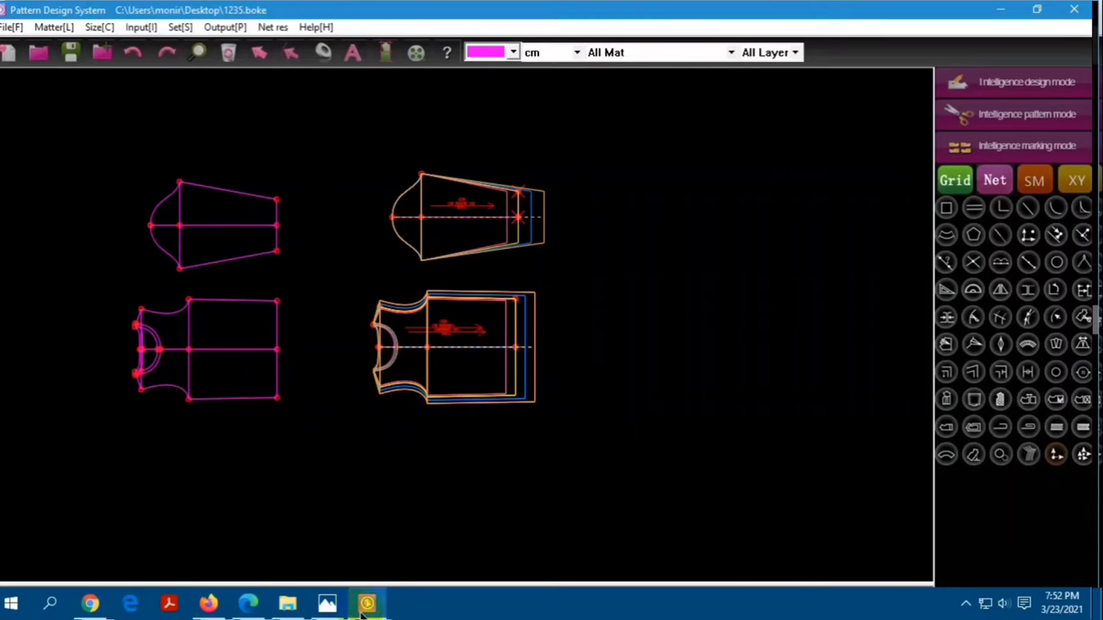
{"action": "left_click", "coordinate": [326, 603]}
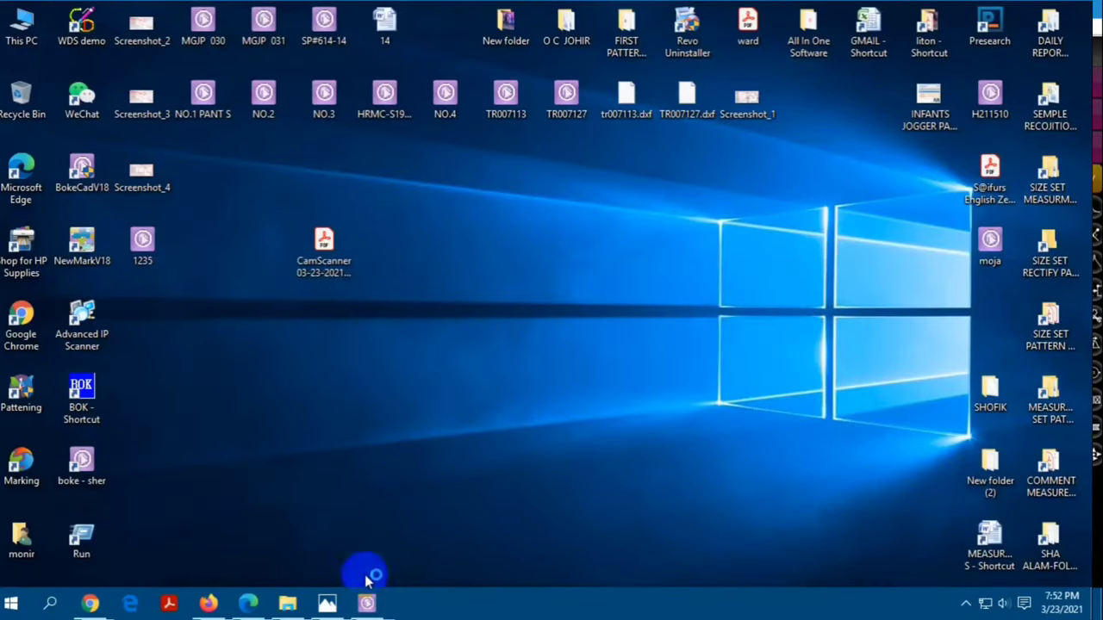
{"action": "left_click", "coordinate": [366, 603]}
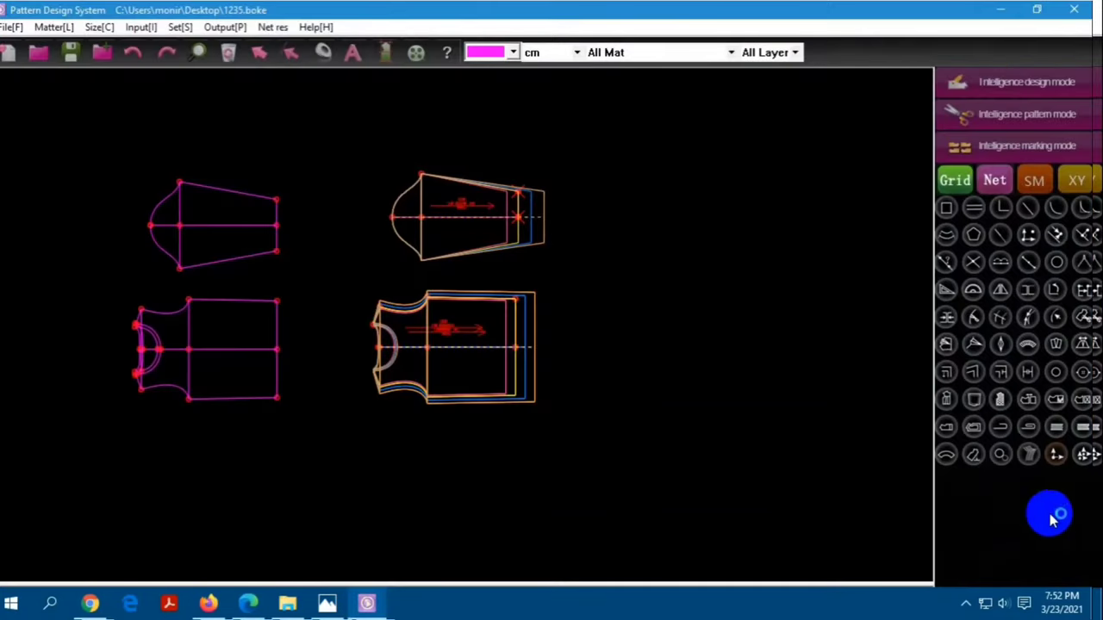
Grade a body point horizontally 1, 1, 1.5 across the sizes
{"action": "left_click_drag", "start_coordinate": [446, 324], "coordinate": [411, 282]}
{"action": "left_click", "coordinate": [448, 450]}
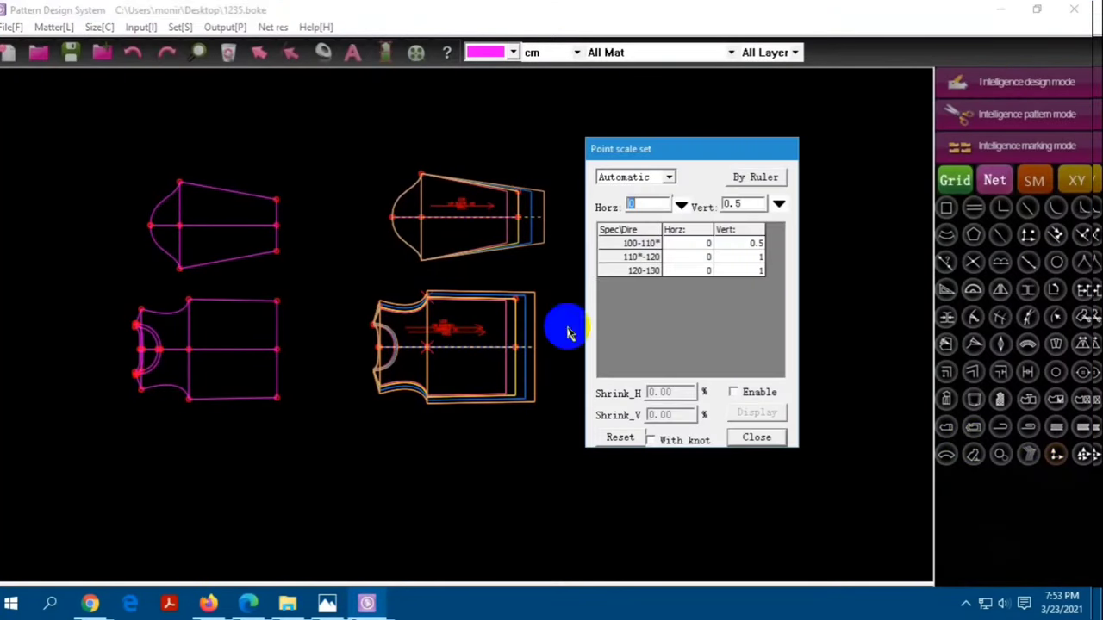
{"action": "type", "text": "1"}
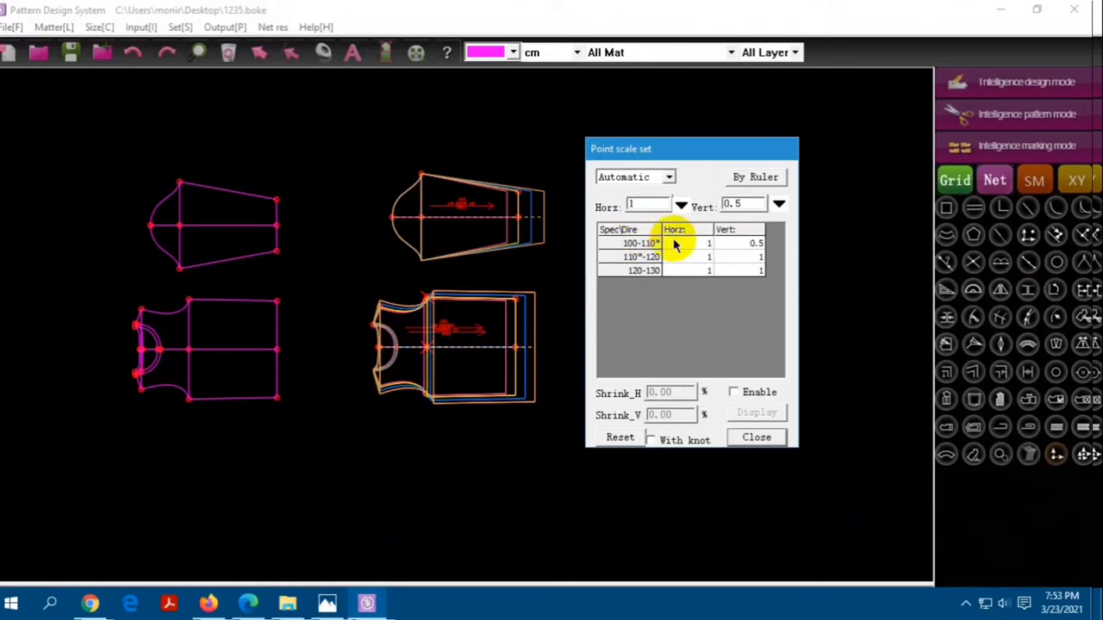
{"action": "type", "text": ".5"}
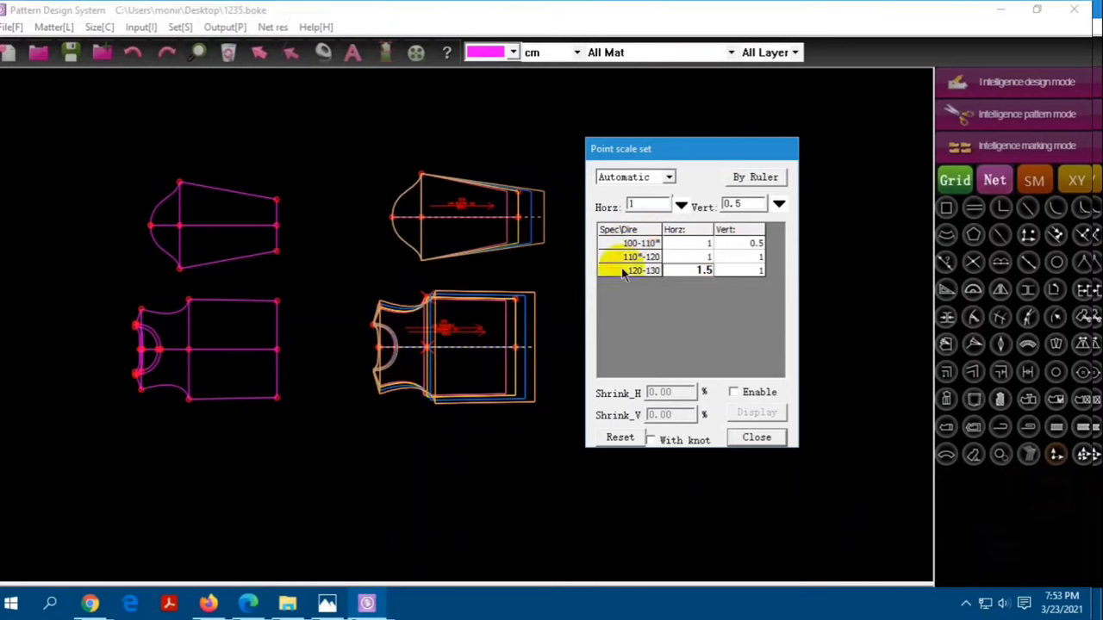
{"action": "left_click", "coordinate": [448, 270]}
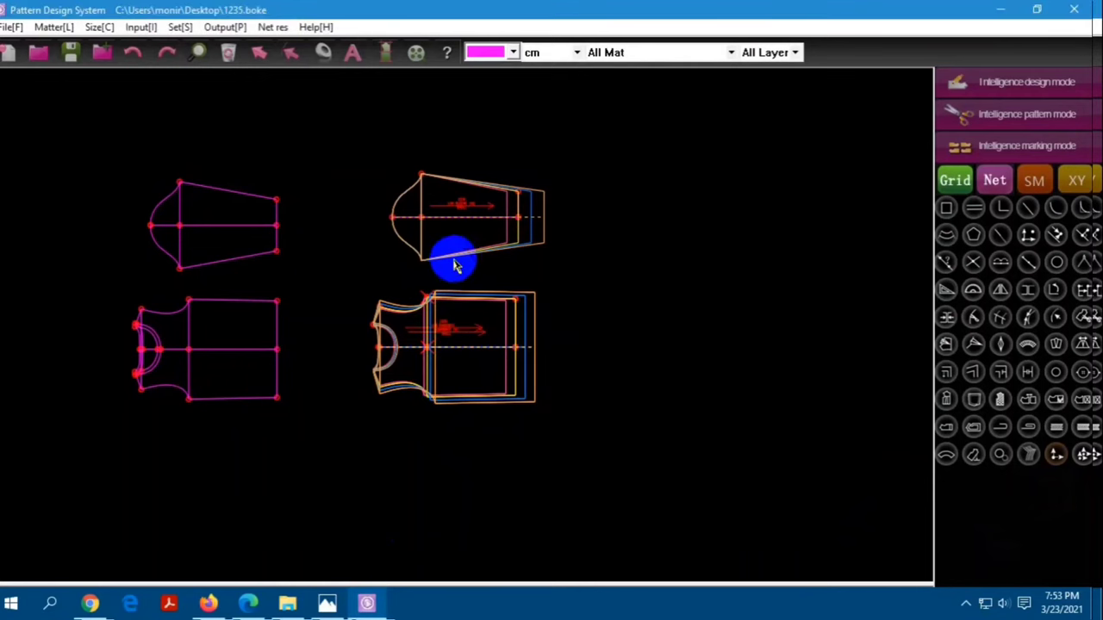
{"action": "left_click", "coordinate": [421, 181]}
{"action": "left_click", "coordinate": [394, 239]}
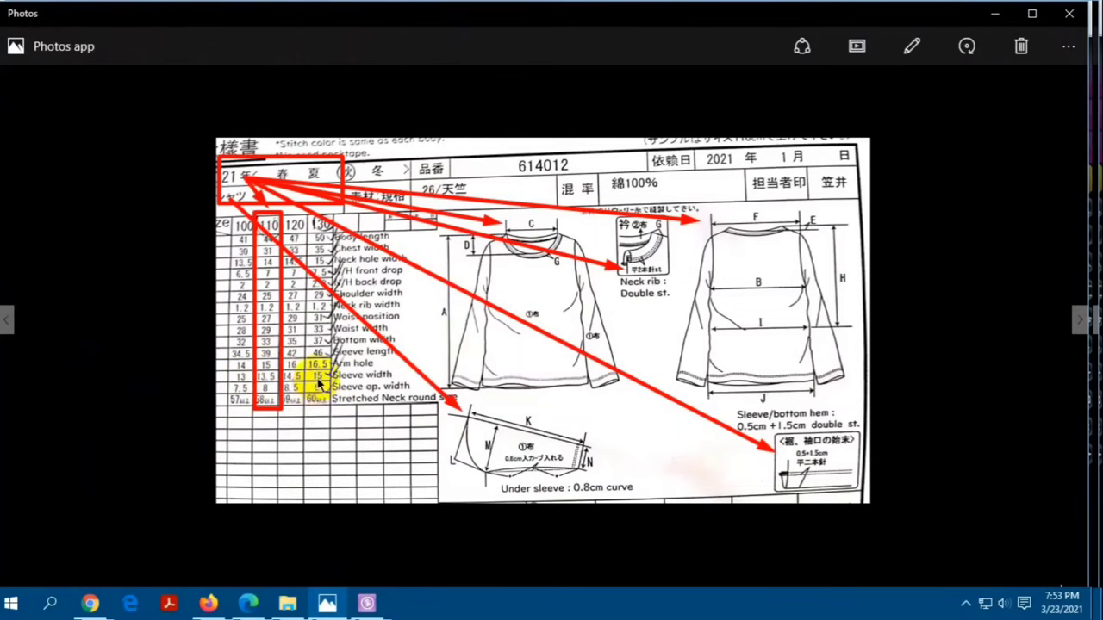
{"action": "left_click", "coordinate": [377, 499]}
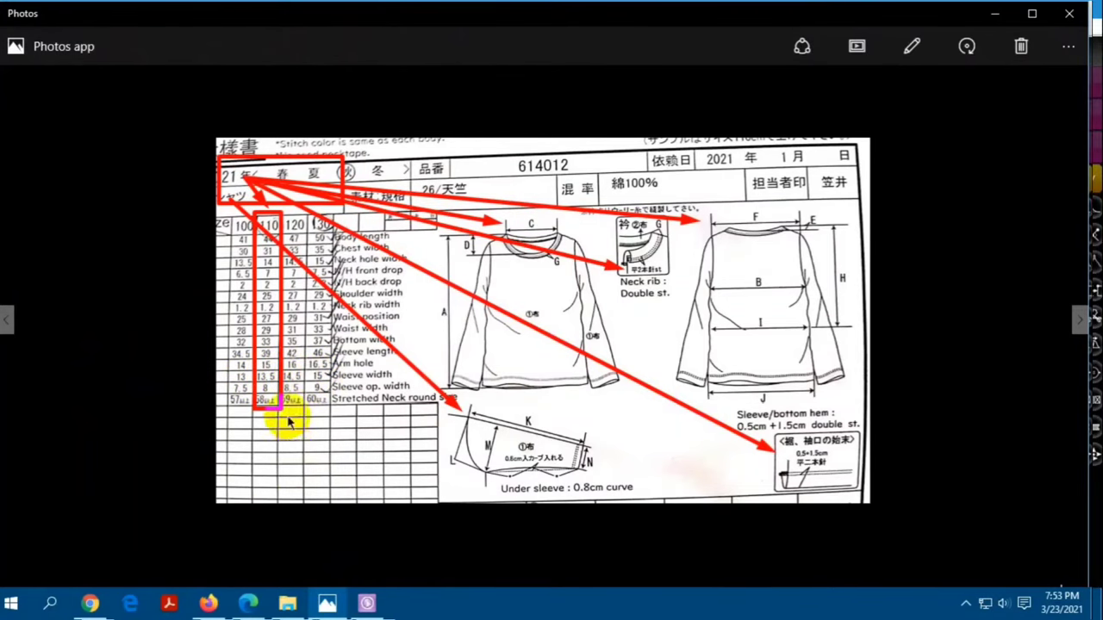
{"action": "left_click", "coordinate": [366, 606]}
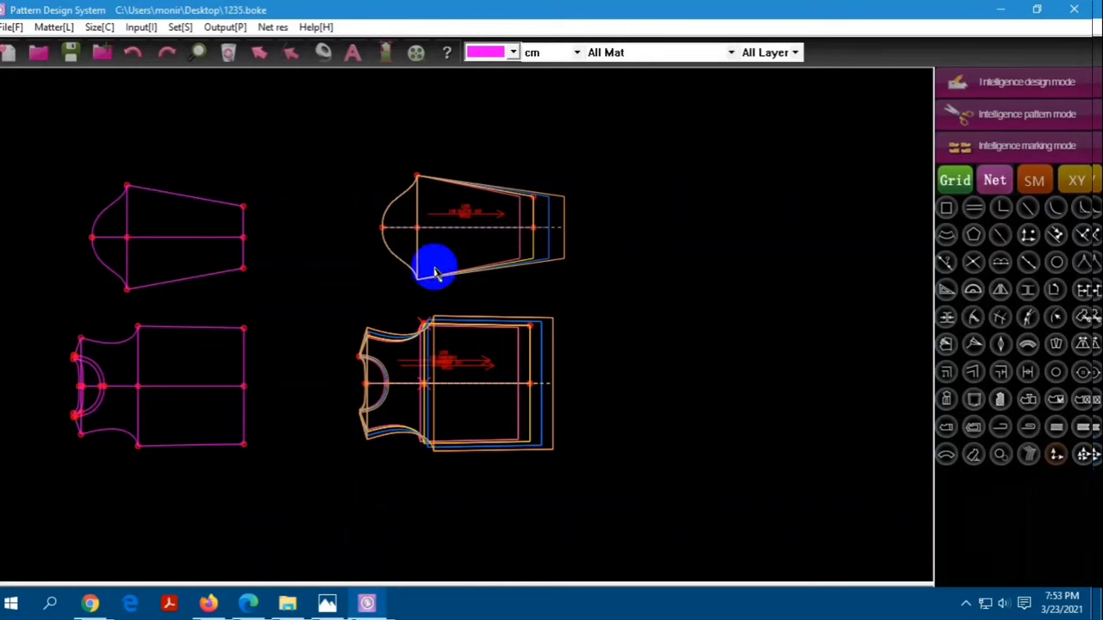
Grade the sleeve's top corner point 0.5 vertically for every size and measure the sleeve curve
{"action": "left_click", "coordinate": [1055, 457]}
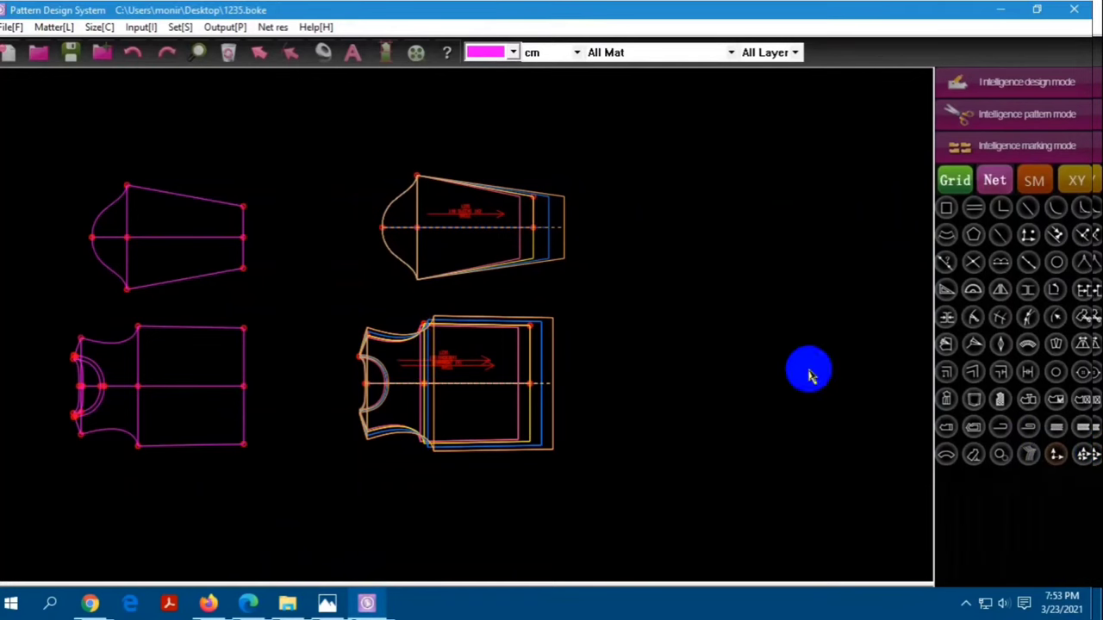
{"action": "left_click", "coordinate": [413, 175]}
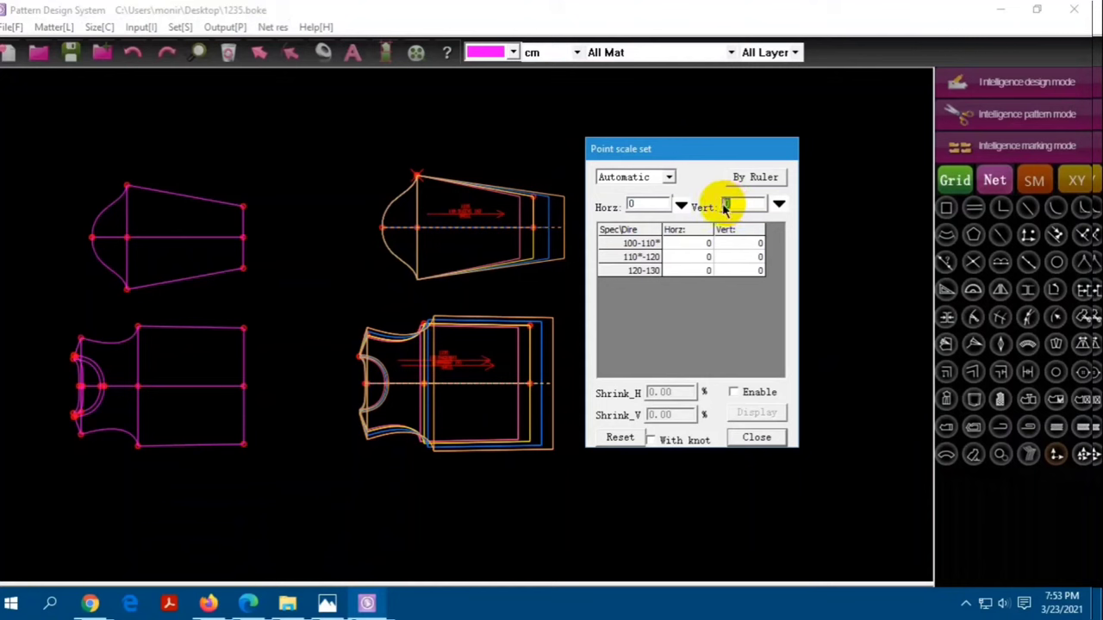
{"action": "type", "text": ".5"}
{"action": "left_click_drag", "start_coordinate": [738, 243], "coordinate": [739, 270]}
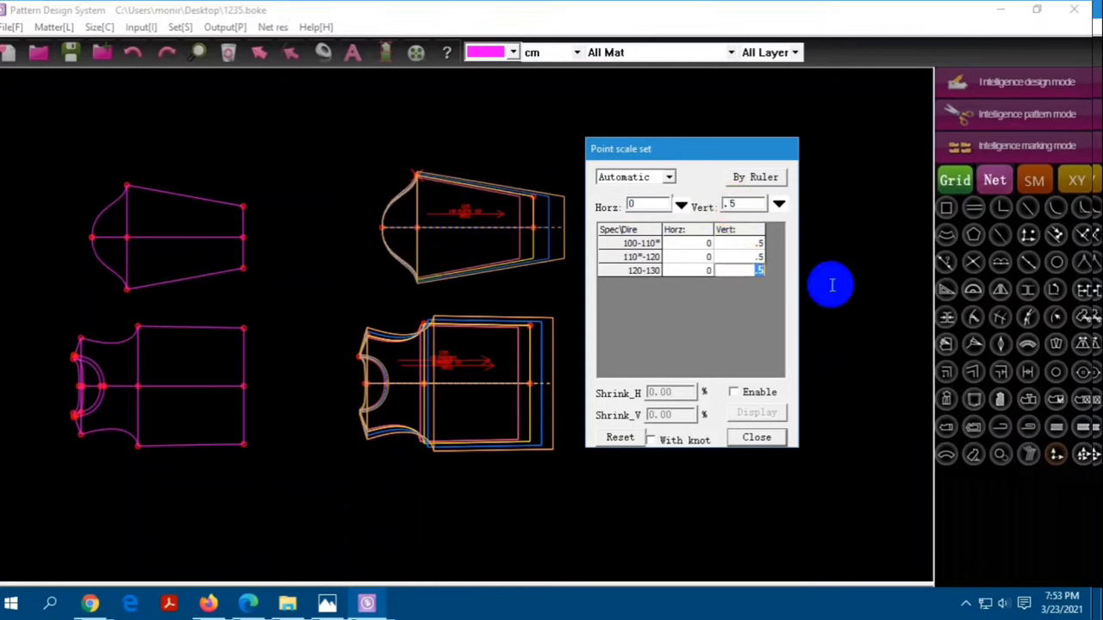
{"action": "right_click", "coordinate": [422, 154]}
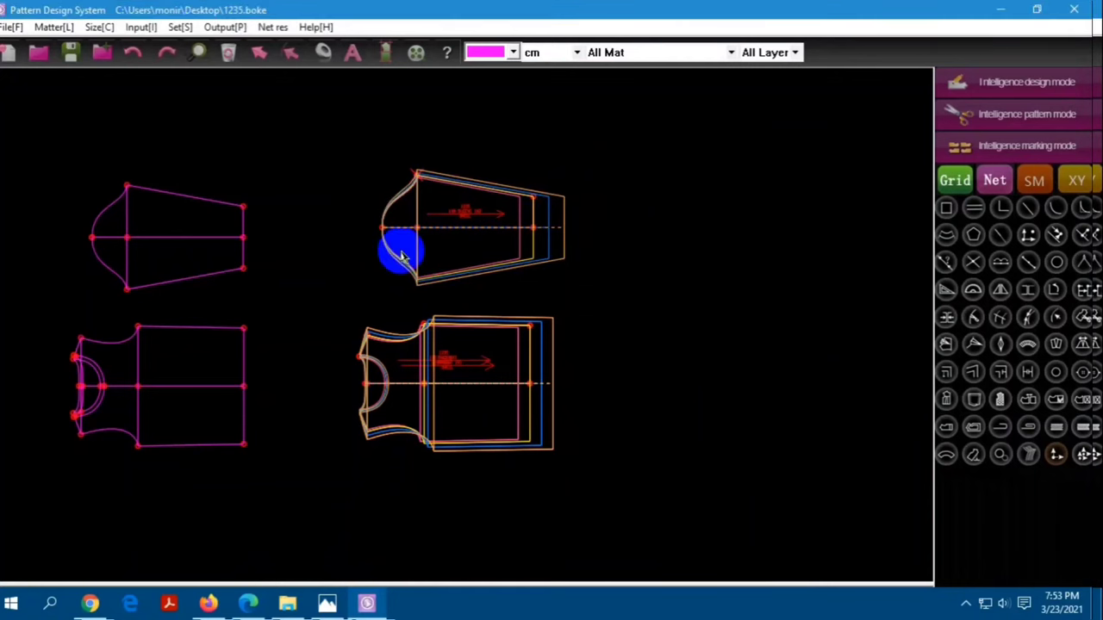
{"action": "left_click", "coordinate": [323, 52]}
{"action": "scroll", "coordinate": [236, 95], "scroll_direction": "down", "scroll_amount": 1}
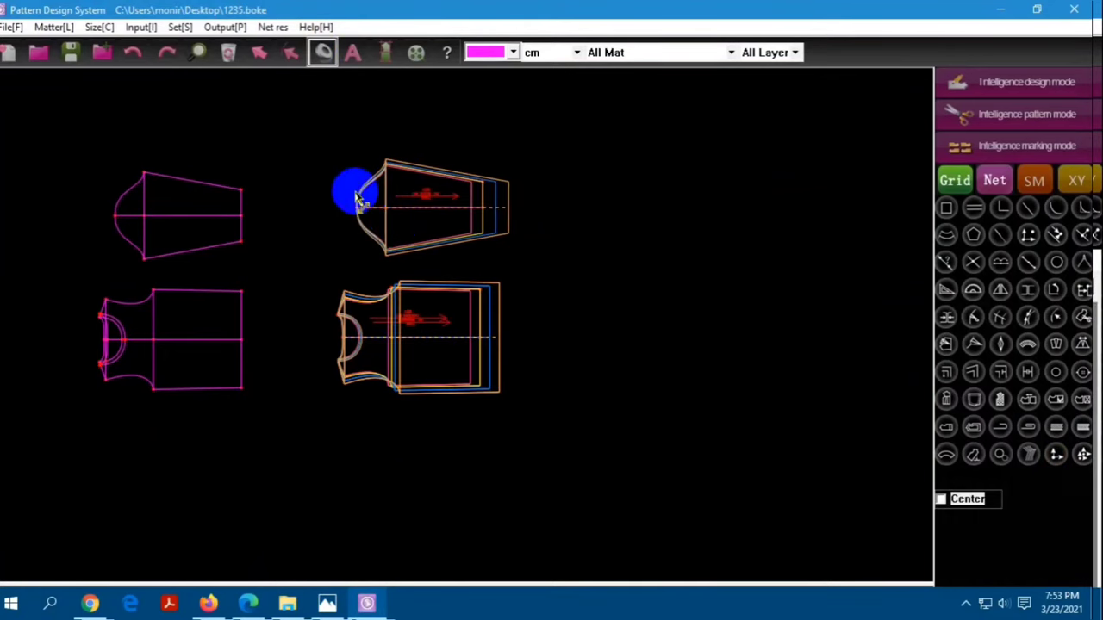
{"action": "left_click", "coordinate": [373, 306]}
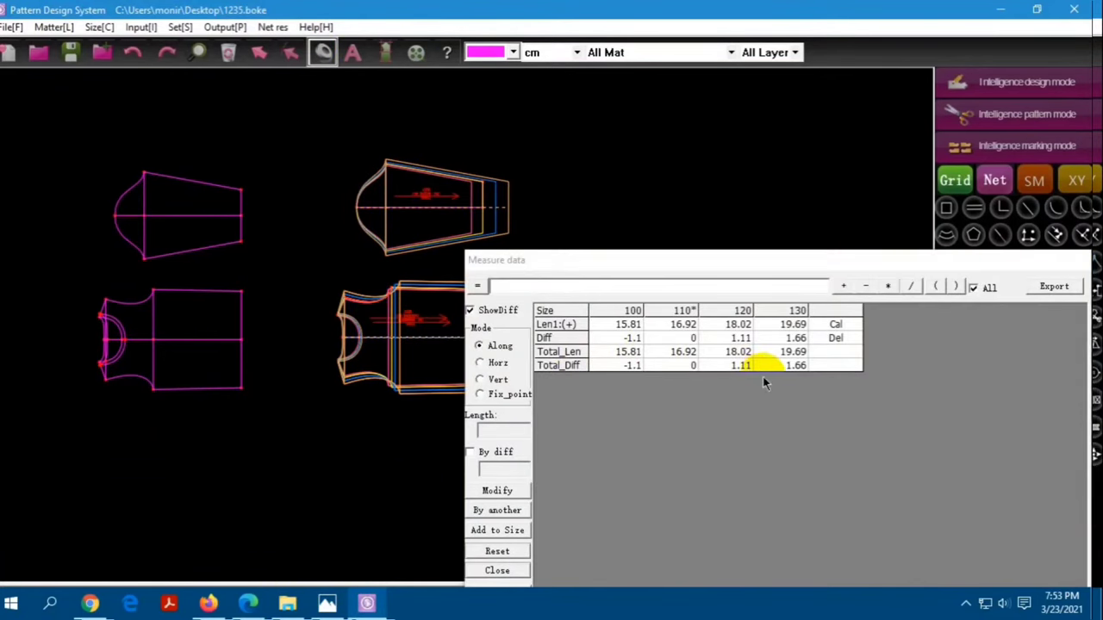
{"action": "left_click", "coordinate": [507, 575]}
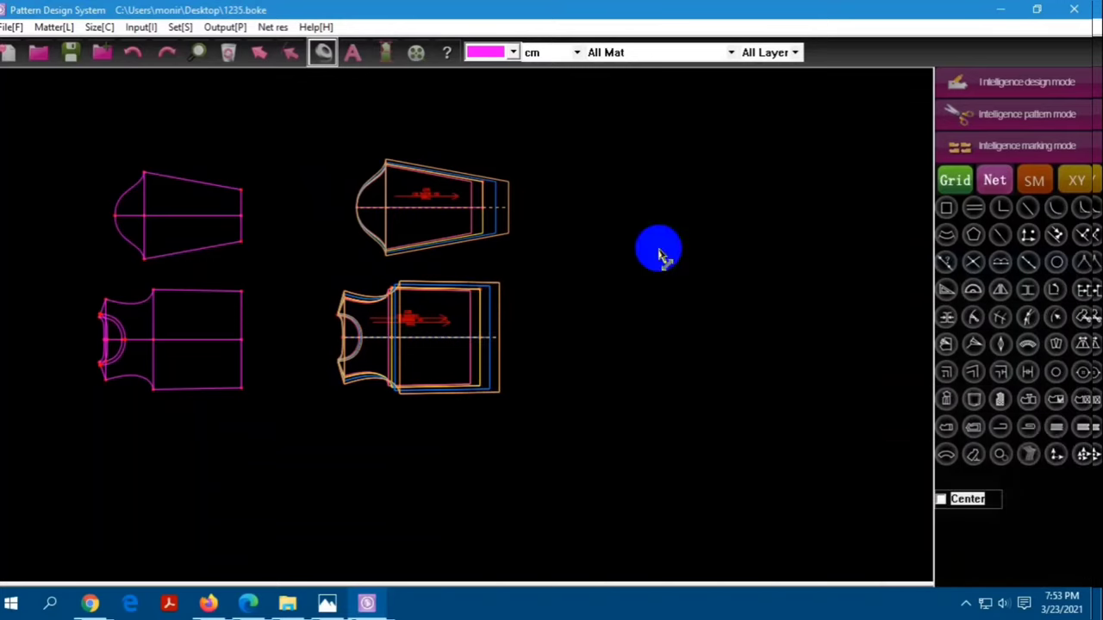
Grade the sleeve's lower corner point horizontally 0.4, 0.4, 0.8, then recheck the size chart
{"action": "left_click", "coordinate": [398, 257]}
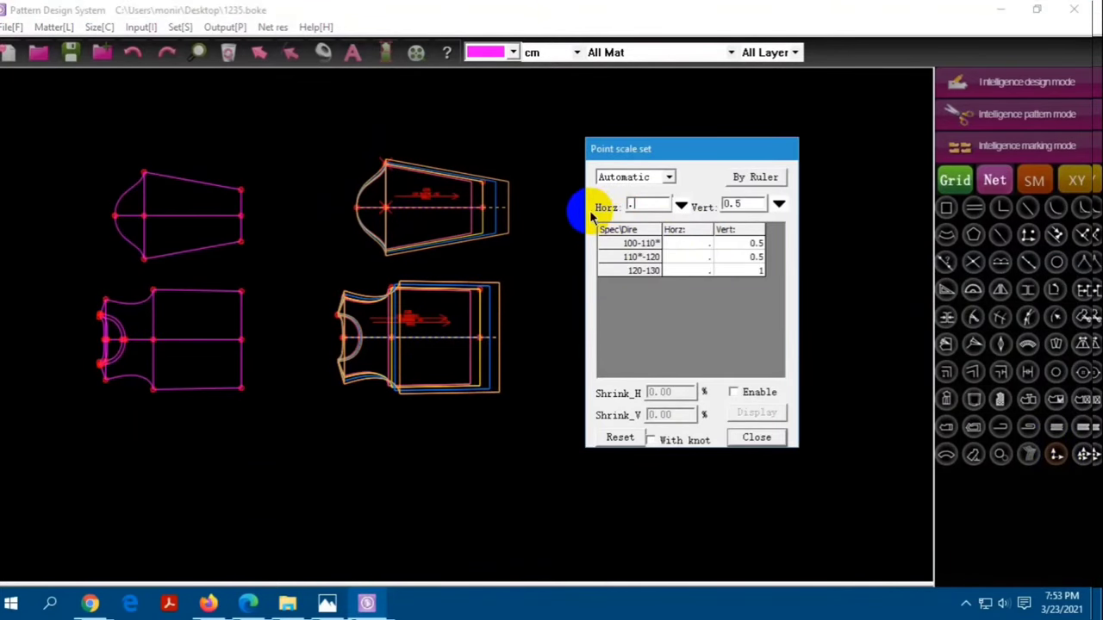
{"action": "type", "text": "4"}
{"action": "left_click", "coordinate": [714, 274]}
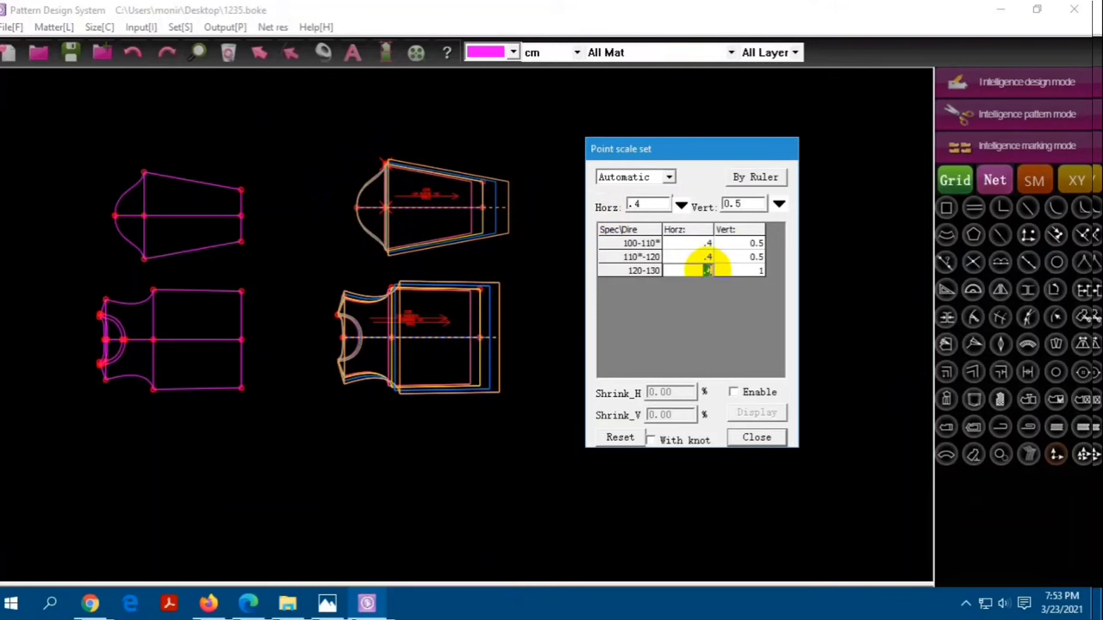
{"action": "right_click", "coordinate": [539, 196]}
{"action": "left_click", "coordinate": [321, 53]}
{"action": "scroll", "coordinate": [339, 239], "scroll_direction": "down", "scroll_amount": 2}
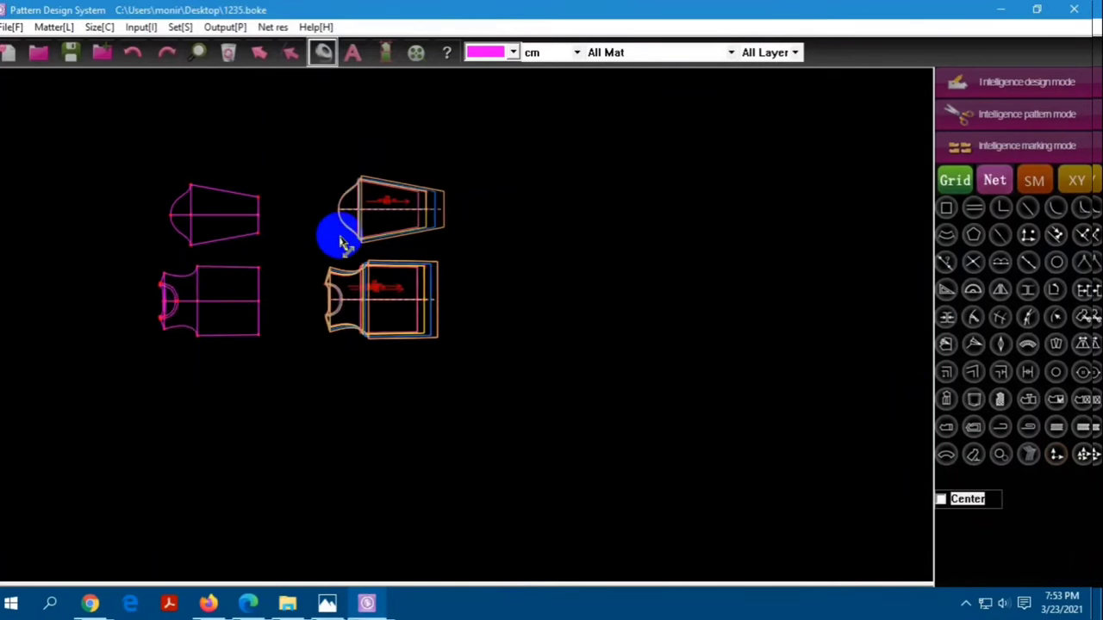
{"action": "scroll", "coordinate": [353, 267], "scroll_direction": "up", "scroll_amount": 3}
{"action": "left_click", "coordinate": [326, 603]}
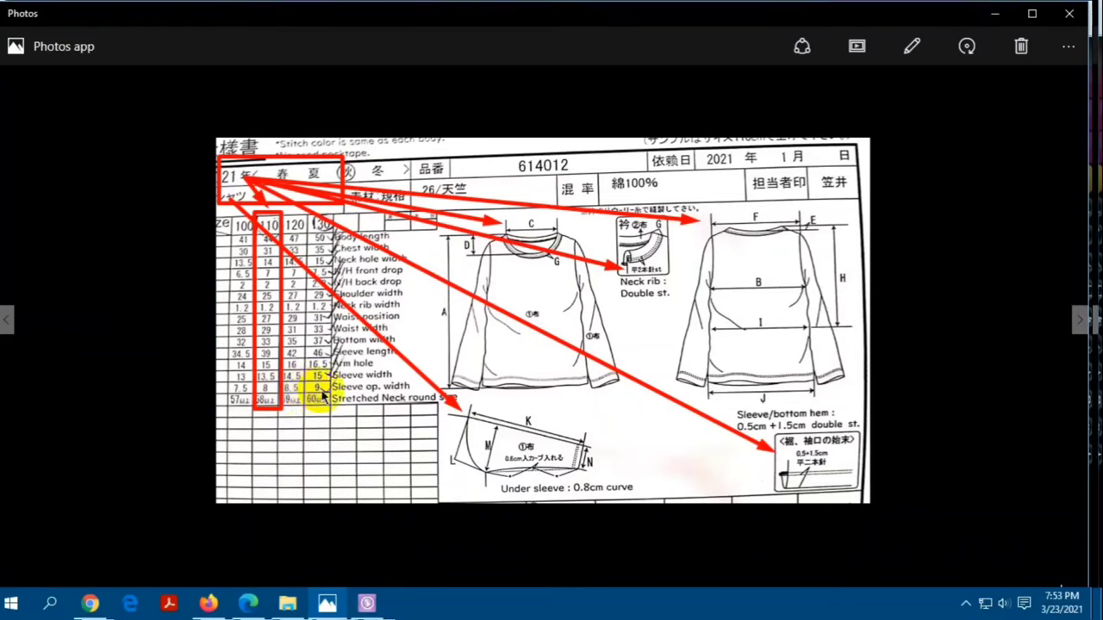
Review the sleeve corner point's grading values and save the pattern file
{"action": "left_click", "coordinate": [366, 603]}
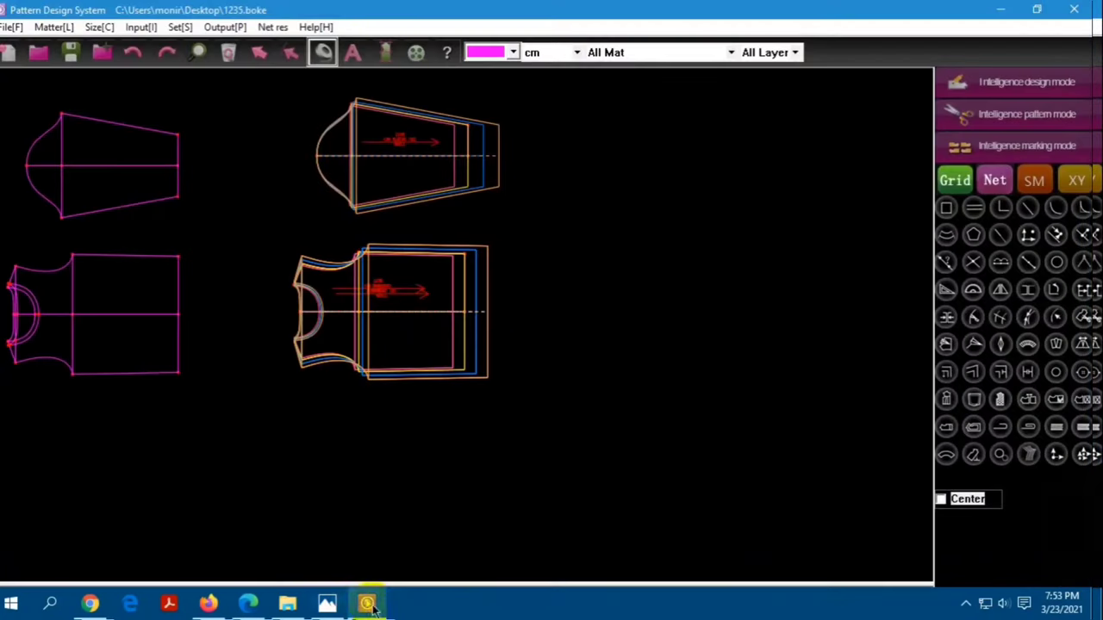
{"action": "scroll", "coordinate": [482, 189], "scroll_direction": "up", "scroll_amount": 2}
{"action": "left_click", "coordinate": [1080, 461]}
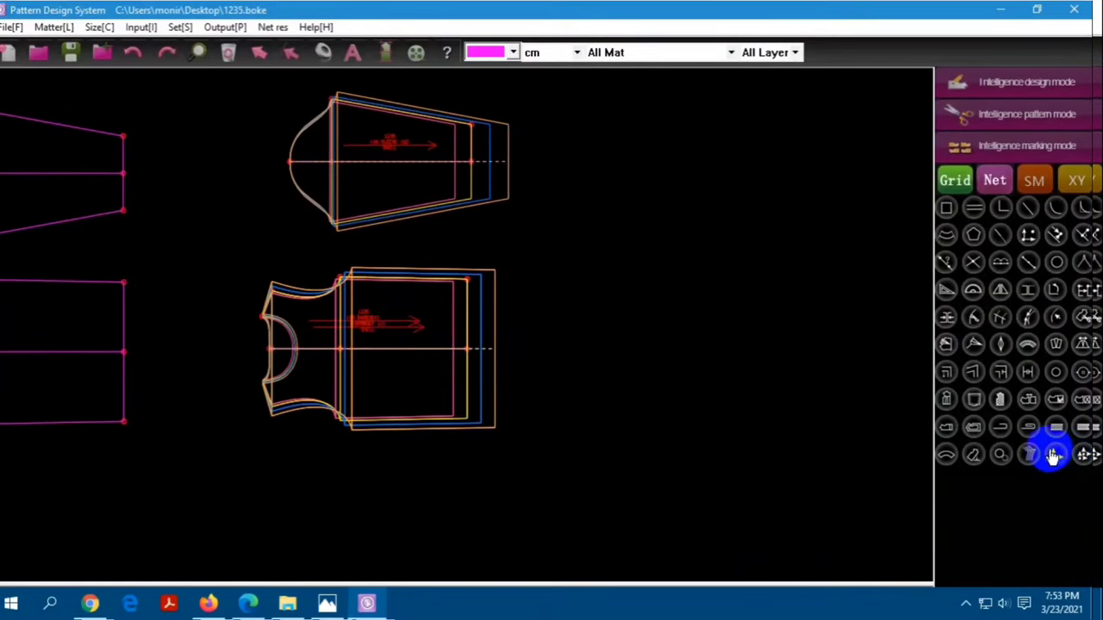
{"action": "left_click", "coordinate": [502, 153]}
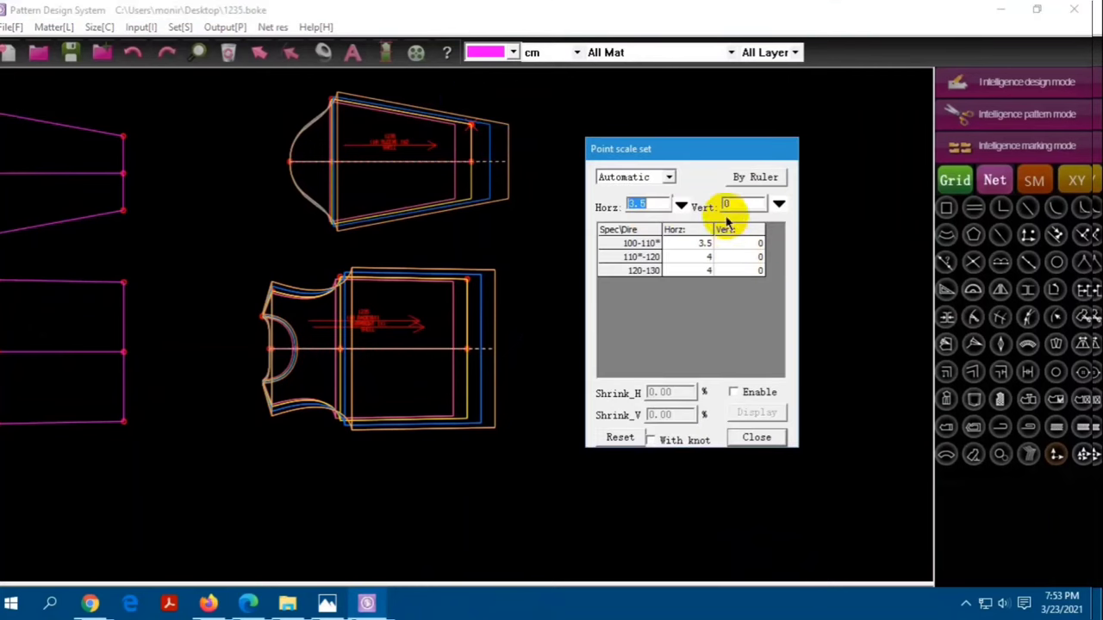
{"action": "right_click", "coordinate": [559, 233]}
{"action": "left_click", "coordinate": [70, 53]}
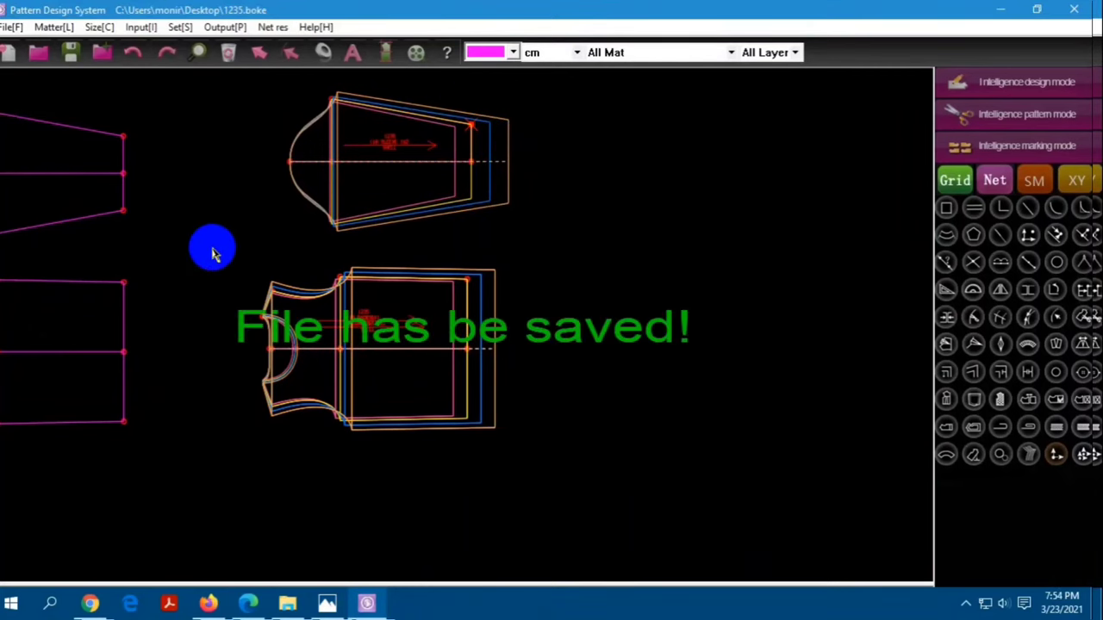
Recentre the pieces and switch the display to seam allowance outlines without graded sizes
{"action": "left_click", "coordinate": [259, 54]}
{"action": "left_click", "coordinate": [323, 51]}
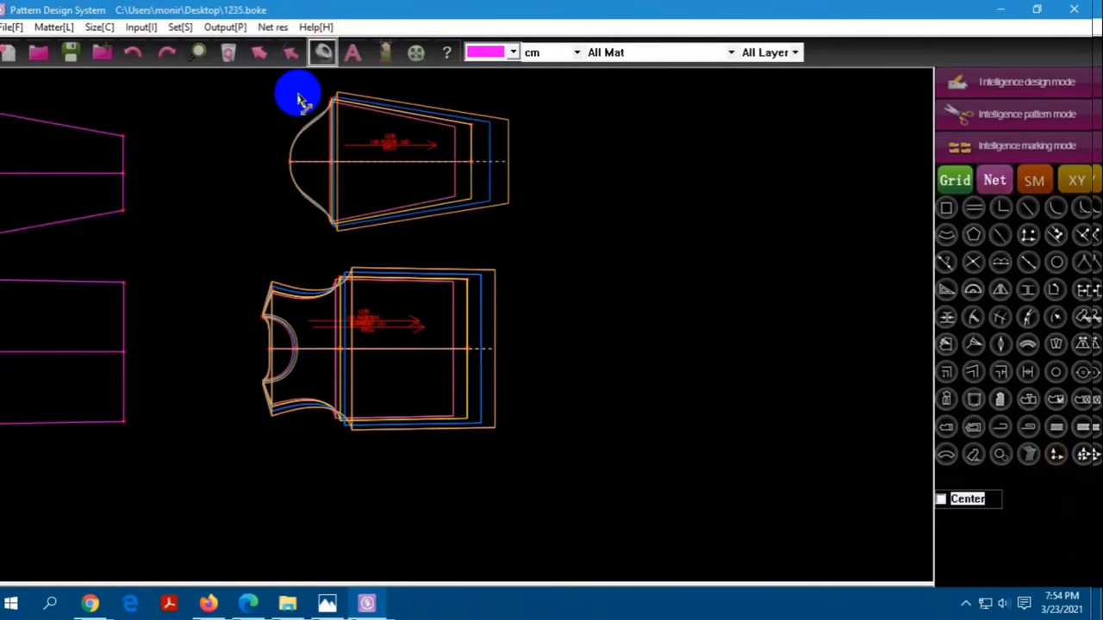
{"action": "left_click_drag", "start_coordinate": [295, 94], "coordinate": [401, 185]}
{"action": "scroll", "coordinate": [401, 185], "scroll_direction": "up", "scroll_amount": 1}
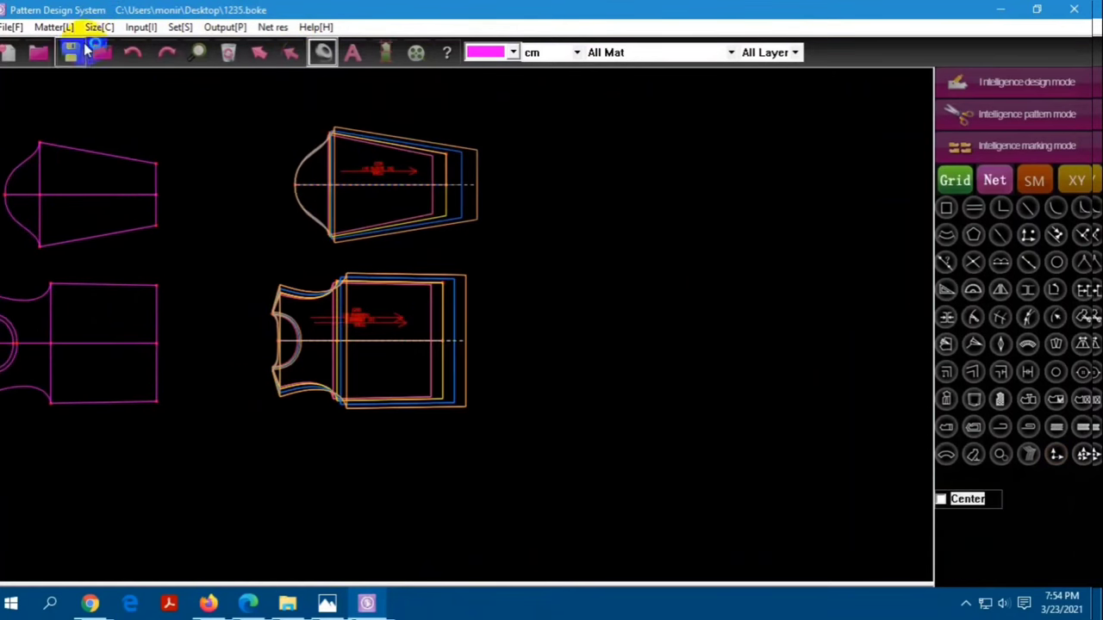
{"action": "scroll", "coordinate": [413, 206], "scroll_direction": "up", "scroll_amount": 1}
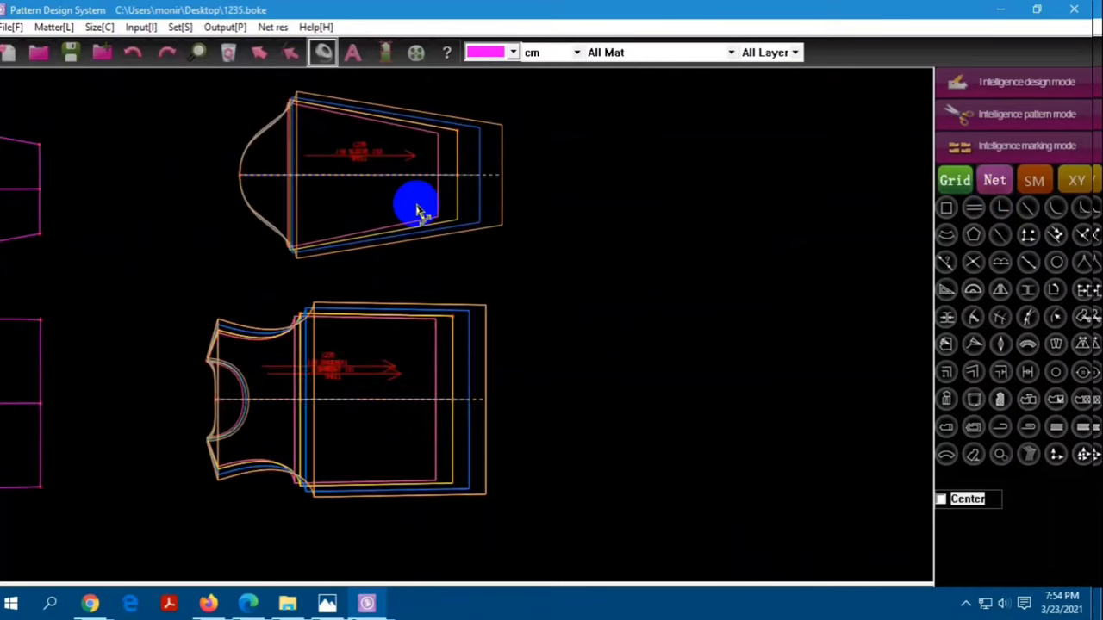
{"action": "scroll", "coordinate": [457, 237], "scroll_direction": "down", "scroll_amount": 1}
{"action": "left_click", "coordinate": [952, 181]}
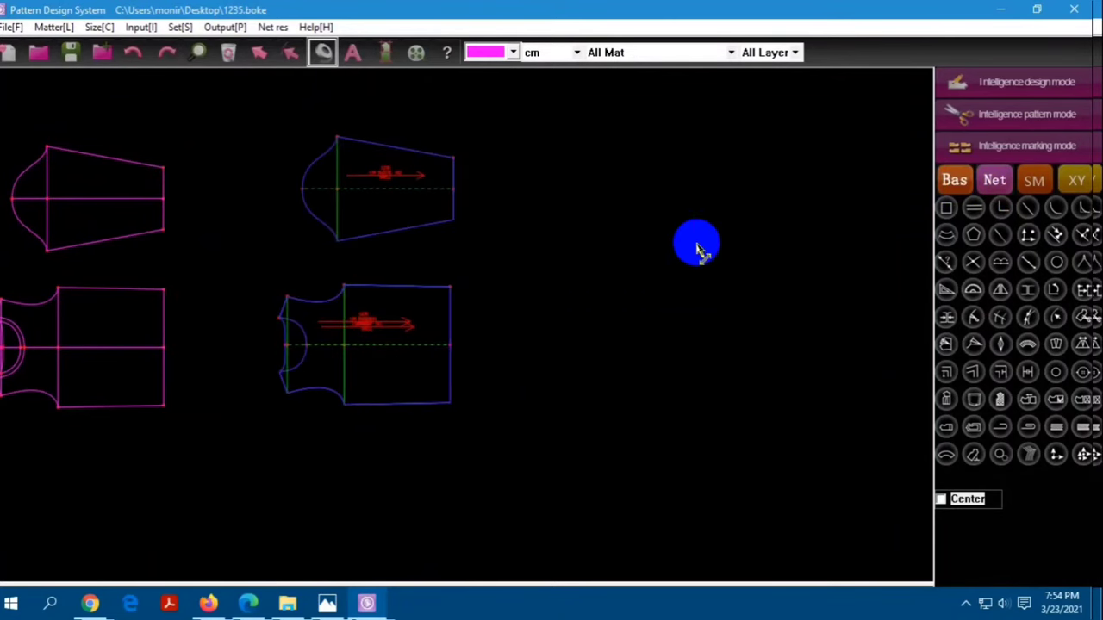
{"action": "scroll", "coordinate": [689, 246], "scroll_direction": "down", "scroll_amount": 1}
{"action": "left_click", "coordinate": [993, 181]}
{"action": "scroll", "coordinate": [372, 190], "scroll_direction": "up", "scroll_amount": 2}
{"action": "scroll", "coordinate": [425, 177], "scroll_direction": "down", "scroll_amount": 1}
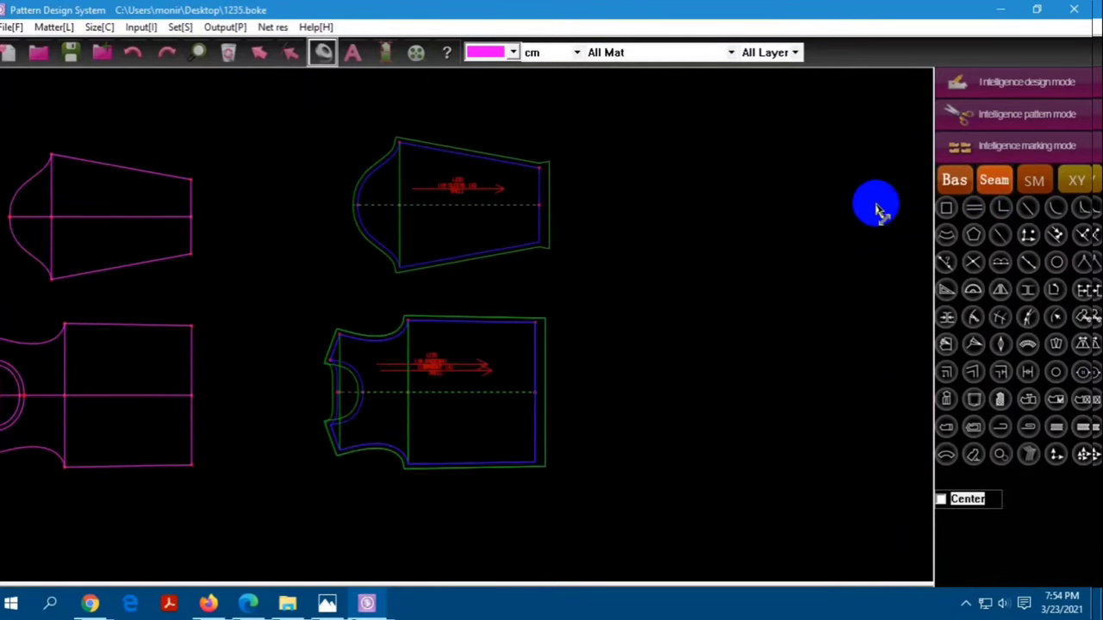
{"action": "left_click", "coordinate": [952, 181]}
{"action": "scroll", "coordinate": [485, 216], "scroll_direction": "up", "scroll_amount": 2}
{"action": "scroll", "coordinate": [474, 234], "scroll_direction": "down", "scroll_amount": 2}
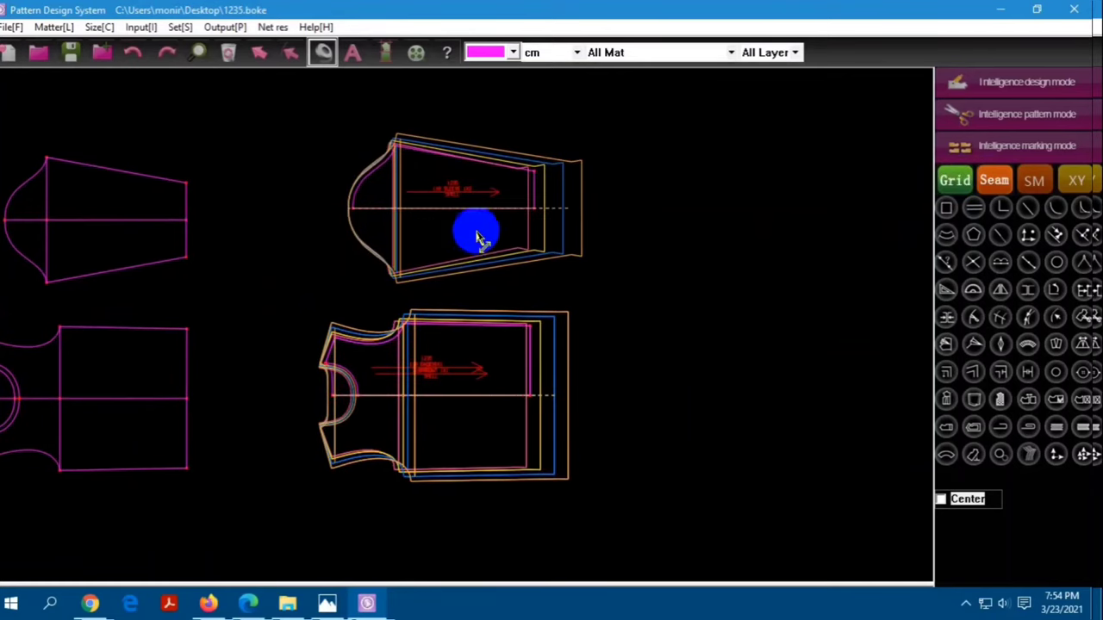
{"action": "scroll", "coordinate": [463, 238], "scroll_direction": "down", "scroll_amount": 1}
{"action": "scroll", "coordinate": [439, 196], "scroll_direction": "up", "scroll_amount": 1}
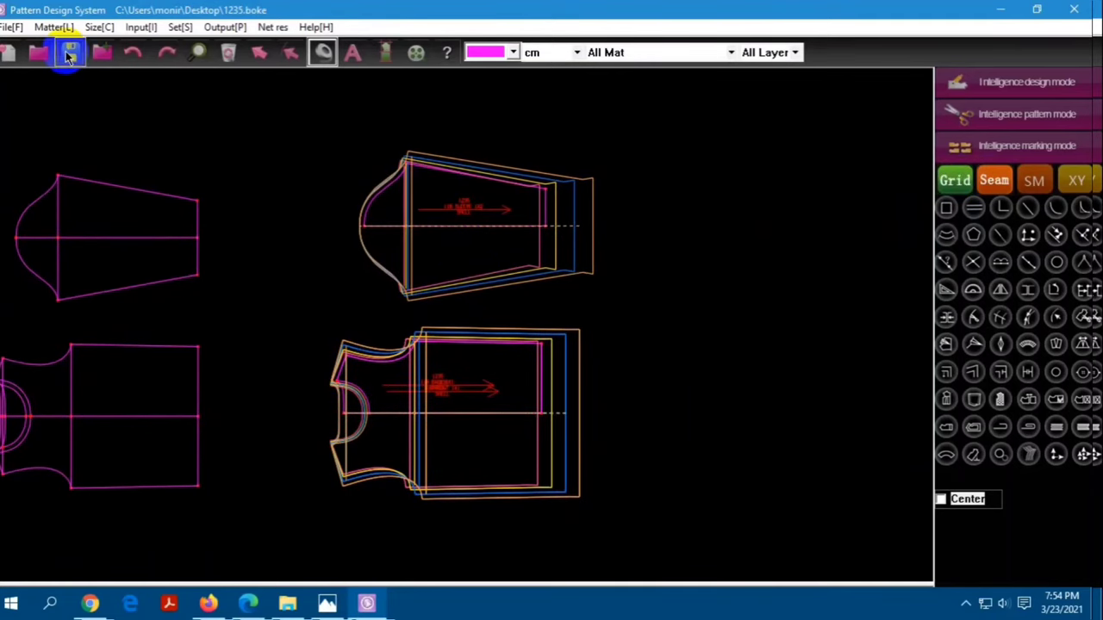
{"action": "scroll", "coordinate": [352, 178], "scroll_direction": "down", "scroll_amount": 1}
{"action": "scroll", "coordinate": [86, 175], "scroll_direction": "up", "scroll_amount": 1}
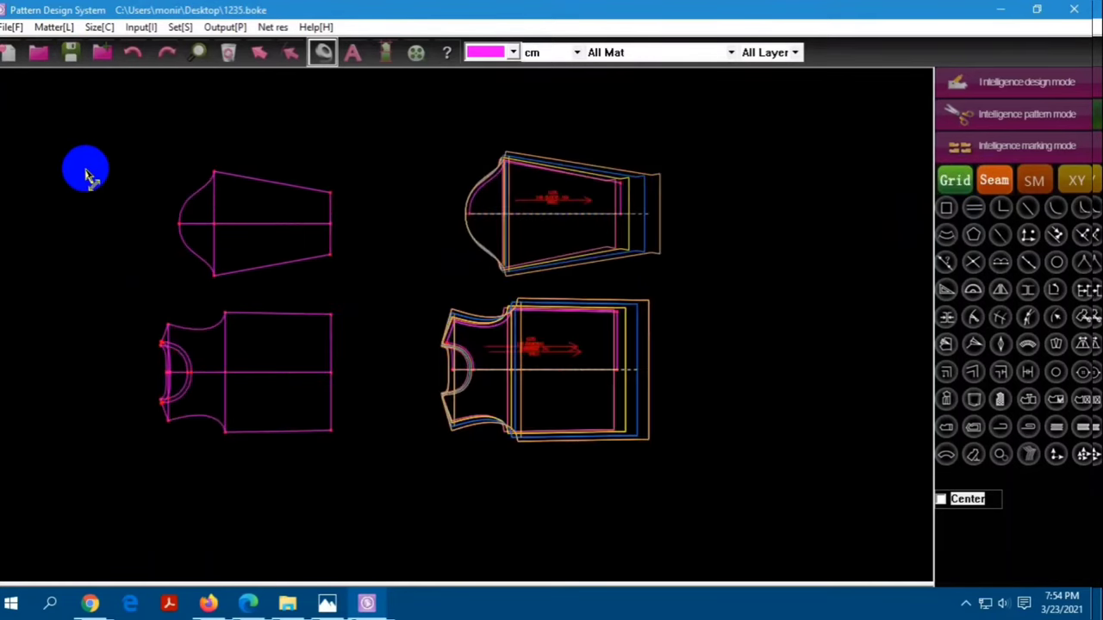
{"action": "scroll", "coordinate": [369, 295], "scroll_direction": "up", "scroll_amount": 1}
{"action": "scroll", "coordinate": [517, 267], "scroll_direction": "up", "scroll_amount": 1}
In pattern-making mode, inspect the front neckline's seam allowance and apply the symmetry angle option
{"action": "left_click", "coordinate": [947, 180]}
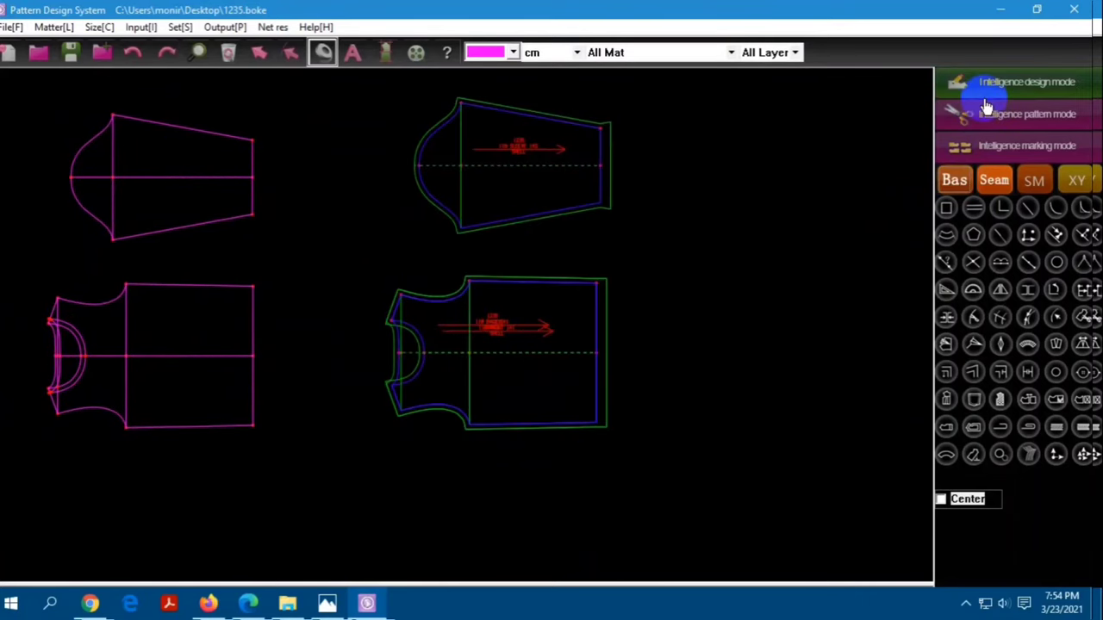
{"action": "left_click", "coordinate": [444, 292]}
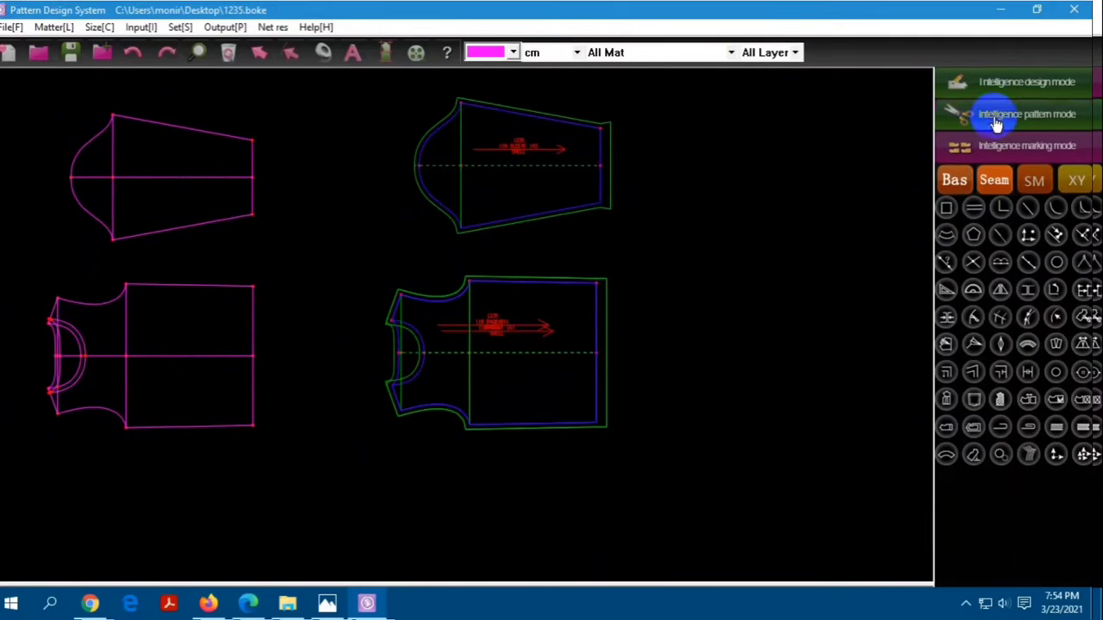
{"action": "scroll", "coordinate": [439, 331], "scroll_direction": "up", "scroll_amount": 2}
{"action": "left_click", "coordinate": [414, 341]}
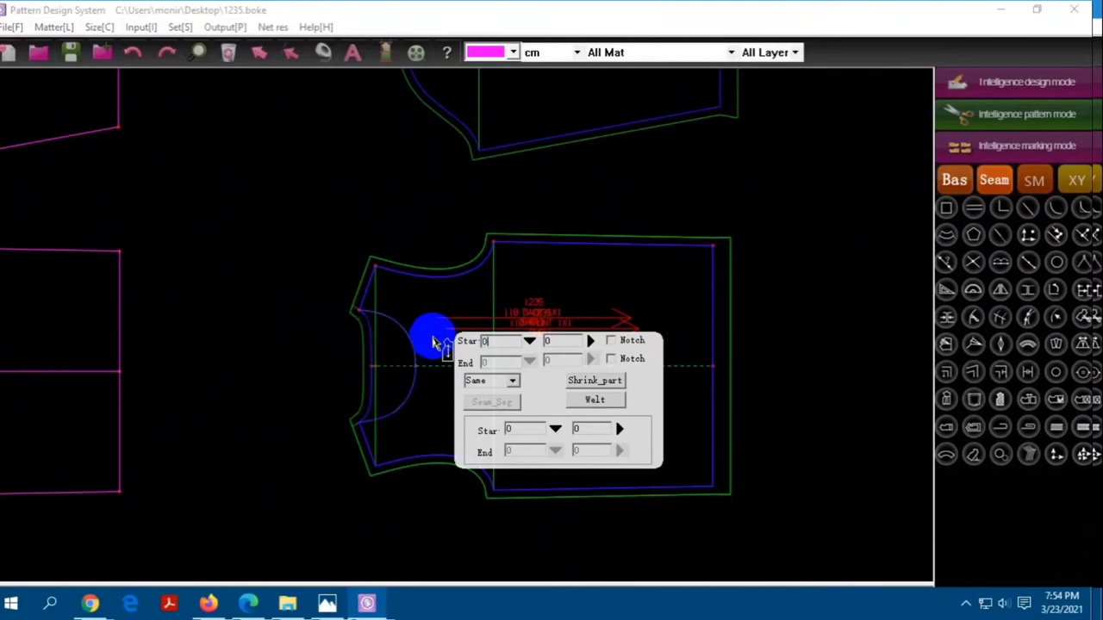
{"action": "scroll", "coordinate": [370, 334], "scroll_direction": "down", "scroll_amount": 3}
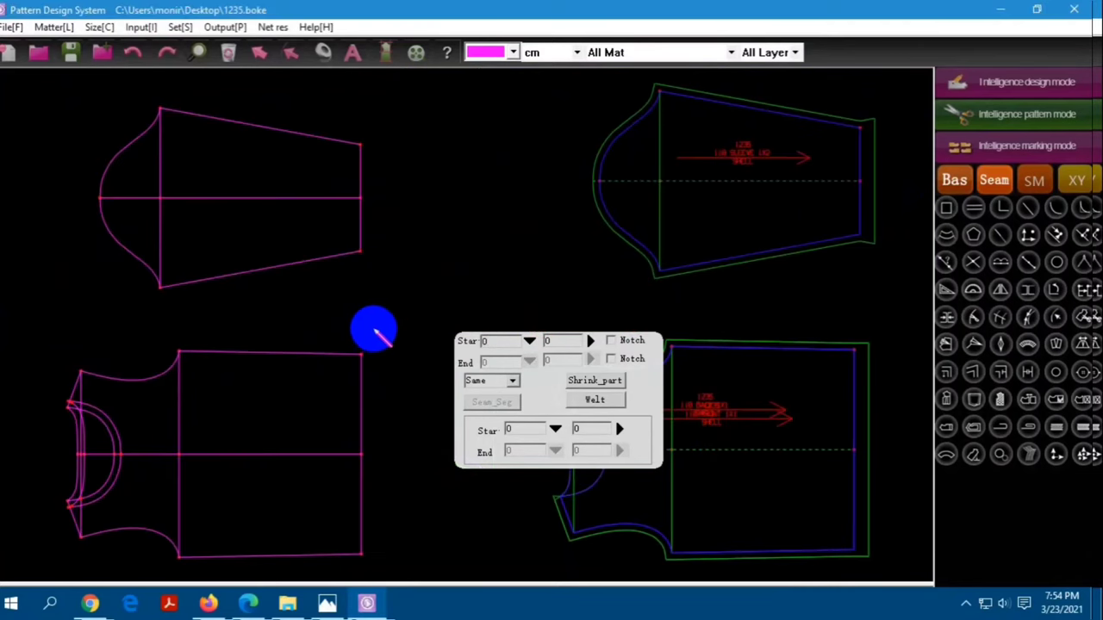
{"action": "scroll", "coordinate": [495, 315], "scroll_direction": "up", "scroll_amount": 2}
{"action": "scroll", "coordinate": [475, 302], "scroll_direction": "up", "scroll_amount": 1}
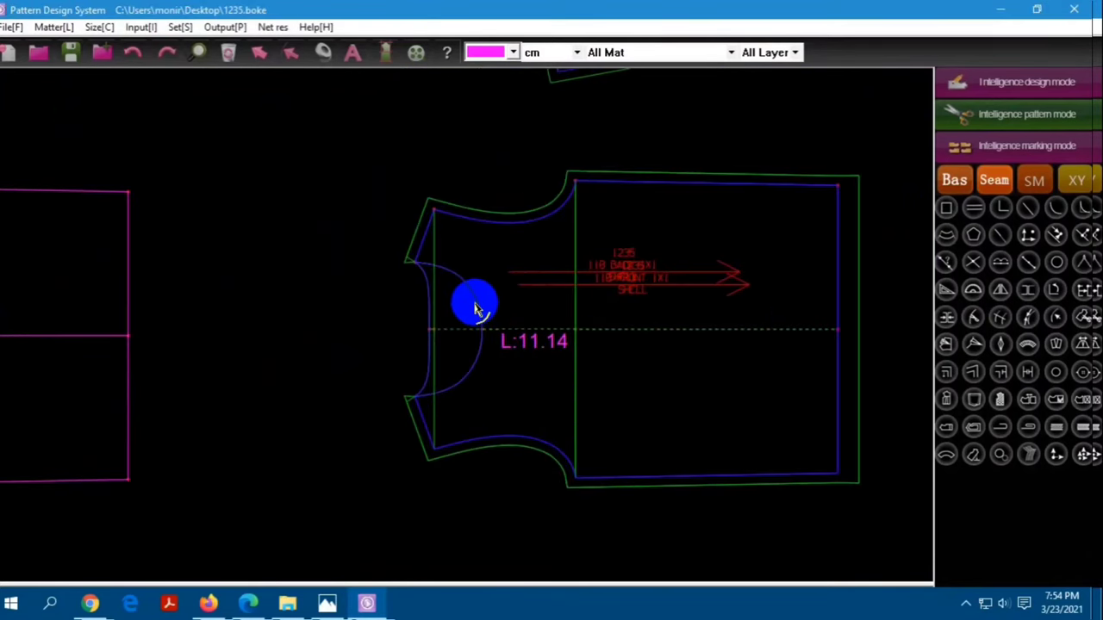
{"action": "scroll", "coordinate": [469, 258], "scroll_direction": "down", "scroll_amount": 1}
{"action": "scroll", "coordinate": [443, 245], "scroll_direction": "down", "scroll_amount": 1}
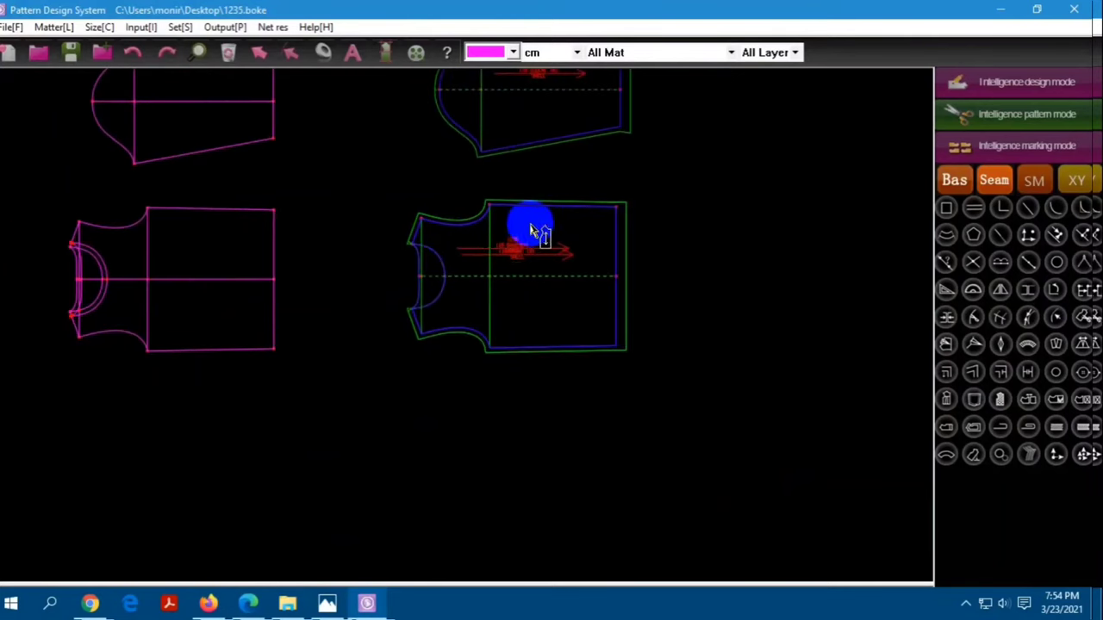
{"action": "scroll", "coordinate": [515, 274], "scroll_direction": "down", "scroll_amount": 1}
{"action": "scroll", "coordinate": [504, 392], "scroll_direction": "up", "scroll_amount": 1}
{"action": "scroll", "coordinate": [383, 377], "scroll_direction": "up", "scroll_amount": 1}
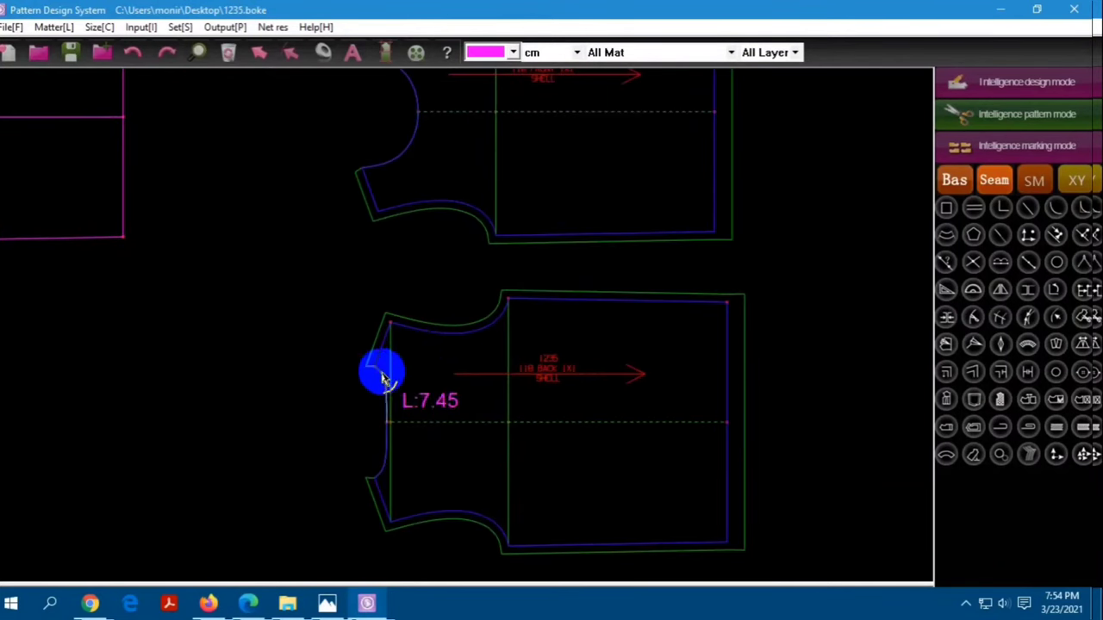
{"action": "right_click", "coordinate": [376, 372]}
{"action": "left_click", "coordinate": [419, 103]}
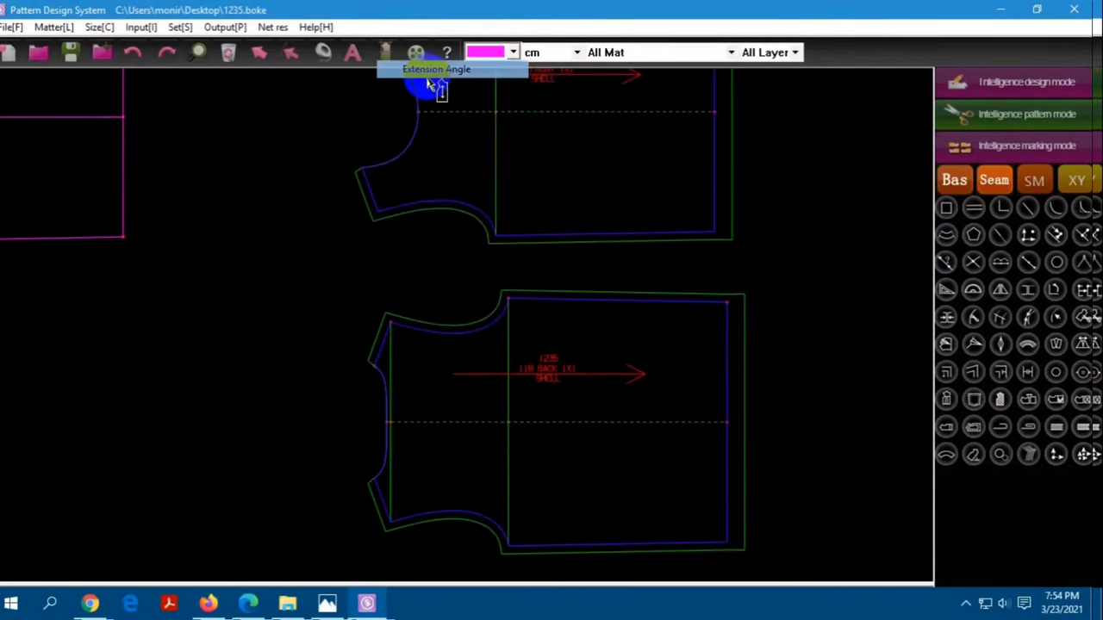
{"action": "scroll", "coordinate": [398, 327], "scroll_direction": "down", "scroll_amount": 2}
{"action": "scroll", "coordinate": [394, 263], "scroll_direction": "up", "scroll_amount": 1}
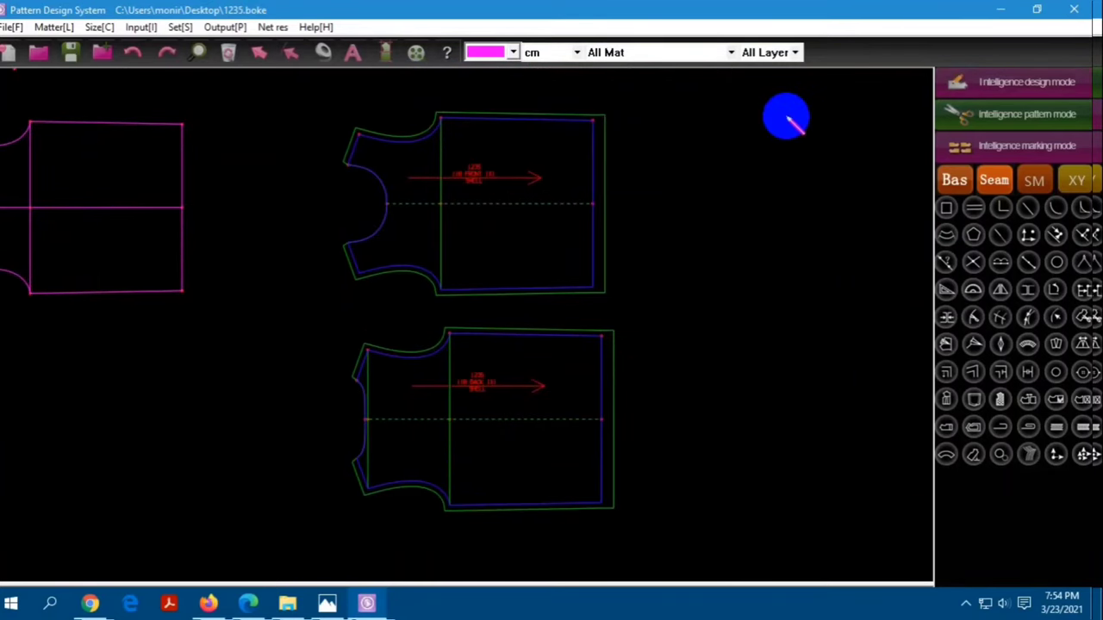
Split the front and back neck curves at length 1.625 in Intelligence design mode
{"action": "left_click", "coordinate": [985, 81]}
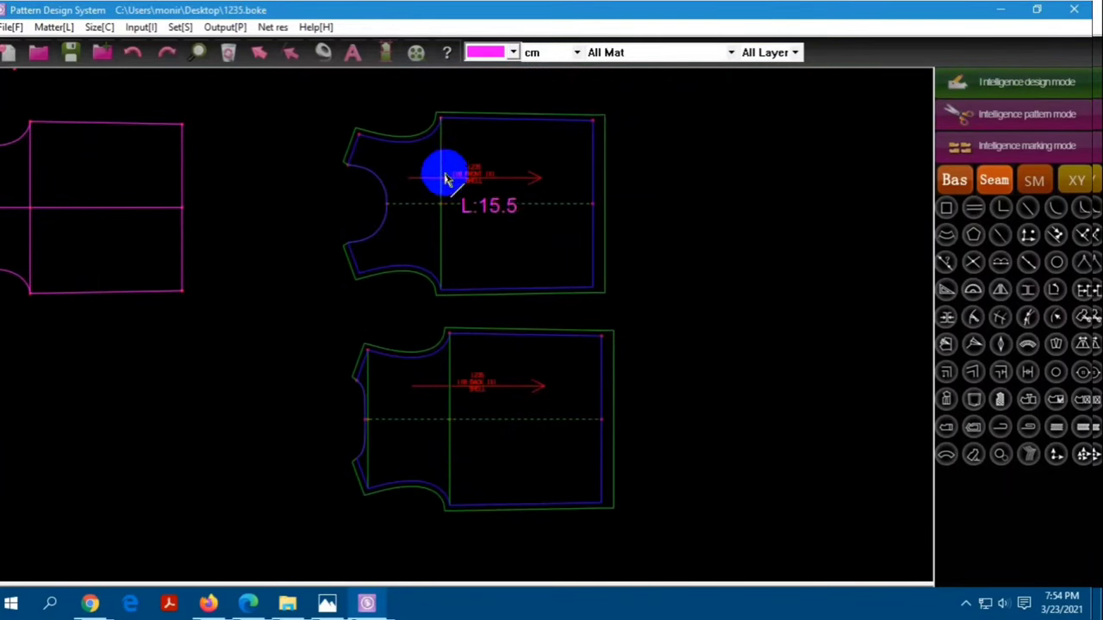
{"action": "left_click", "coordinate": [389, 180]}
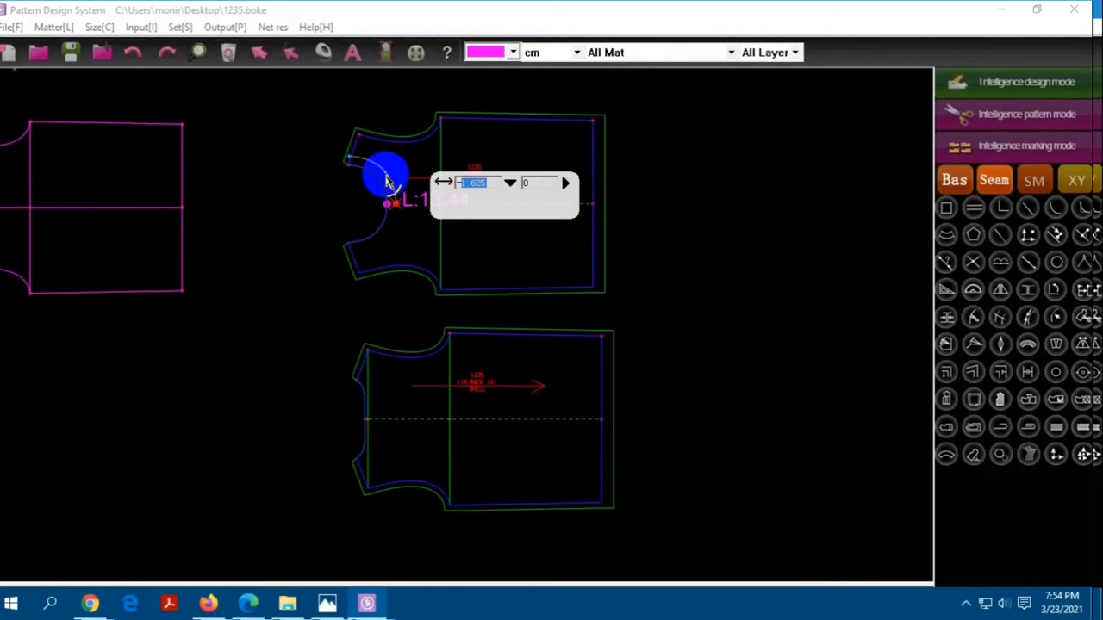
{"action": "key", "text": "Return"}
{"action": "scroll", "coordinate": [361, 403], "scroll_direction": "up", "scroll_amount": 1}
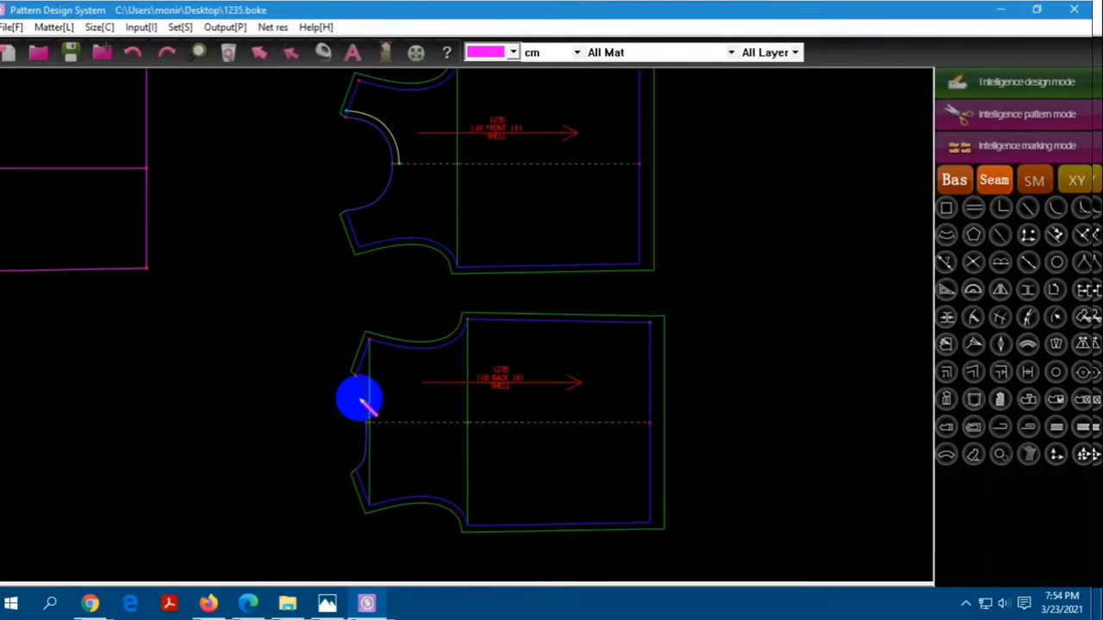
{"action": "left_click", "coordinate": [363, 372]}
{"action": "key", "text": "Return"}
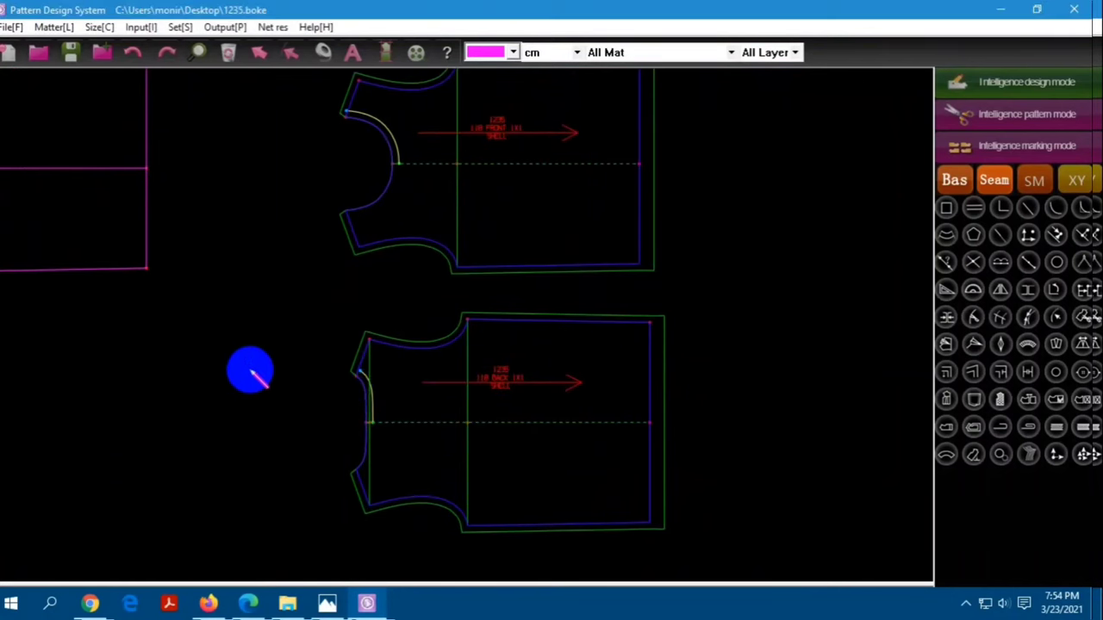
Box-select the split neckline segments on both pieces and recolour them magenta
{"action": "scroll", "coordinate": [275, 216], "scroll_direction": "down", "scroll_amount": 1}
{"action": "left_click_drag", "start_coordinate": [284, 98], "coordinate": [424, 566]}
{"action": "right_click", "coordinate": [418, 552]}
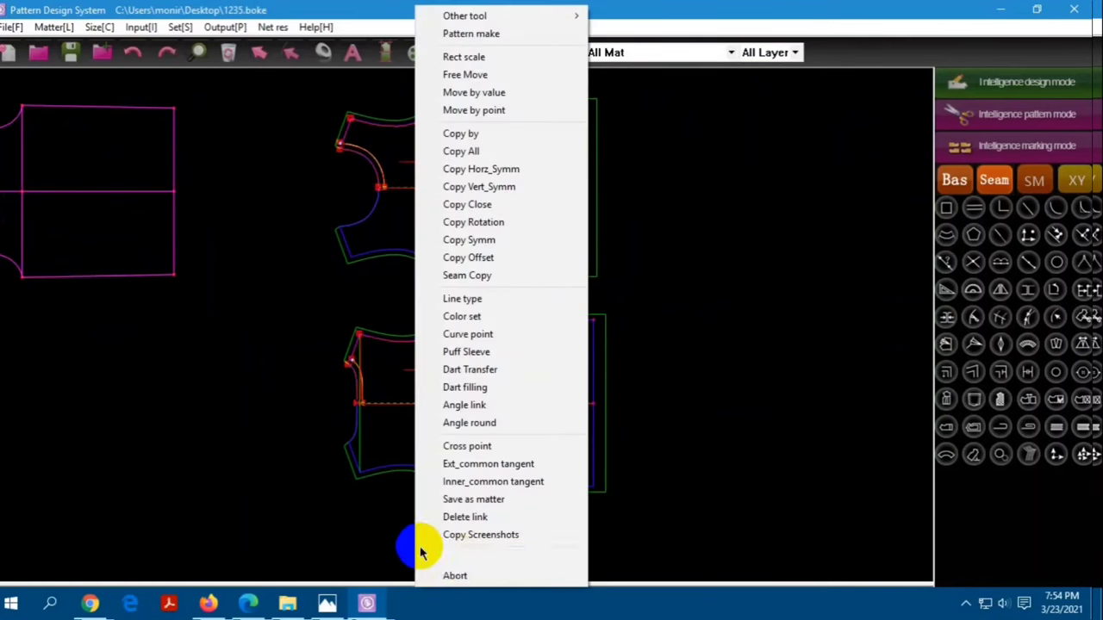
{"action": "left_click", "coordinate": [438, 535]}
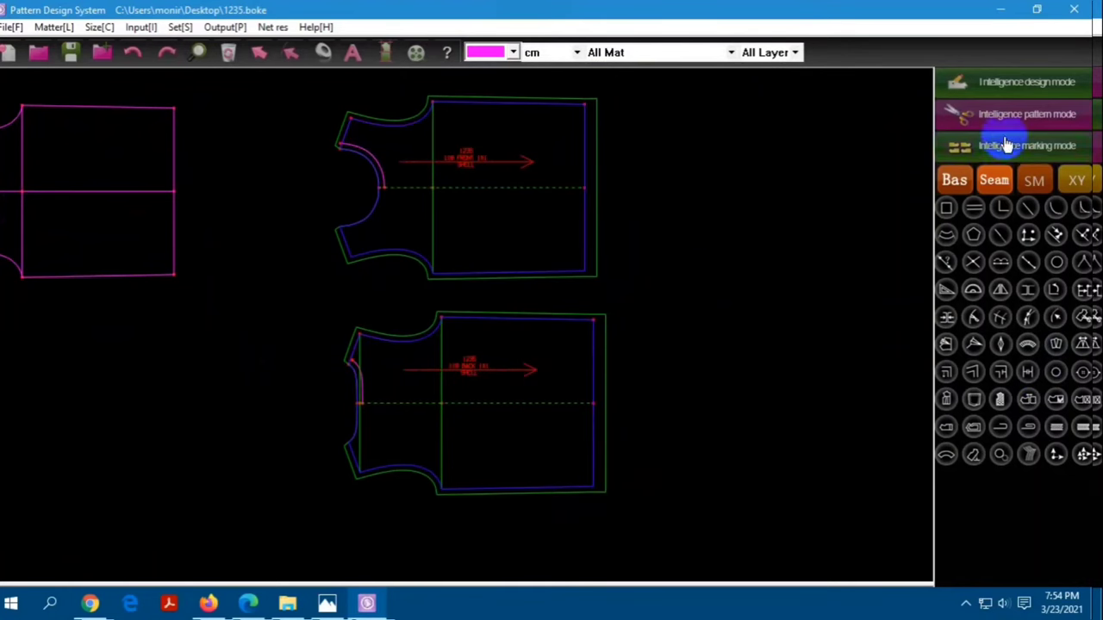
Return to pattern-making mode and look over the graded shirt pieces
{"action": "left_click", "coordinate": [514, 142]}
{"action": "left_click", "coordinate": [393, 157]}
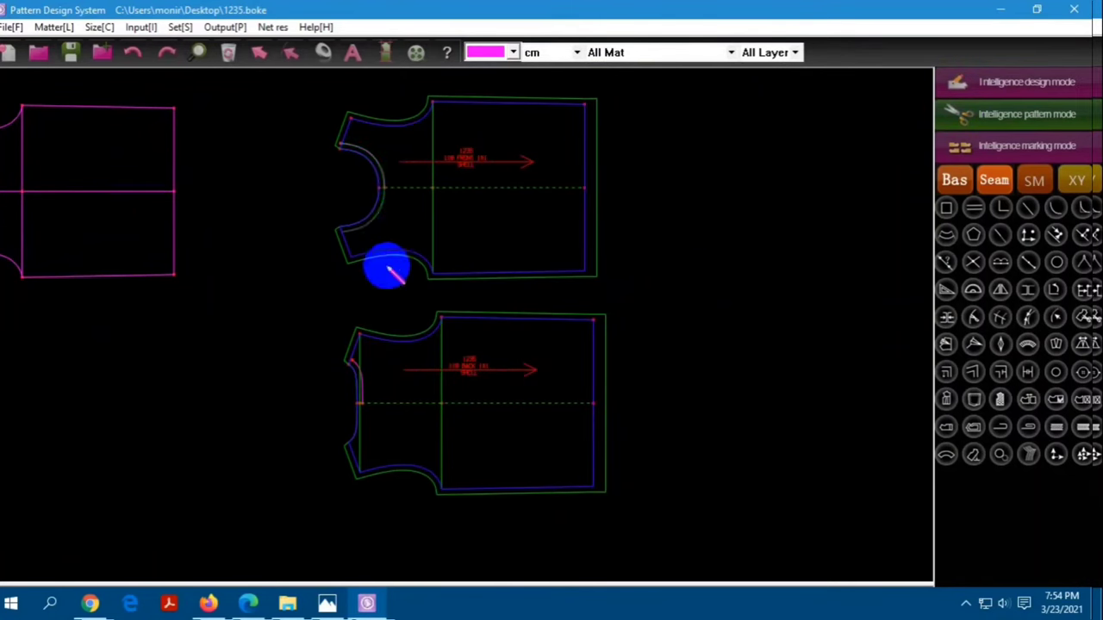
{"action": "scroll", "coordinate": [372, 385], "scroll_direction": "up", "scroll_amount": 2}
{"action": "scroll", "coordinate": [382, 369], "scroll_direction": "down", "scroll_amount": 3}
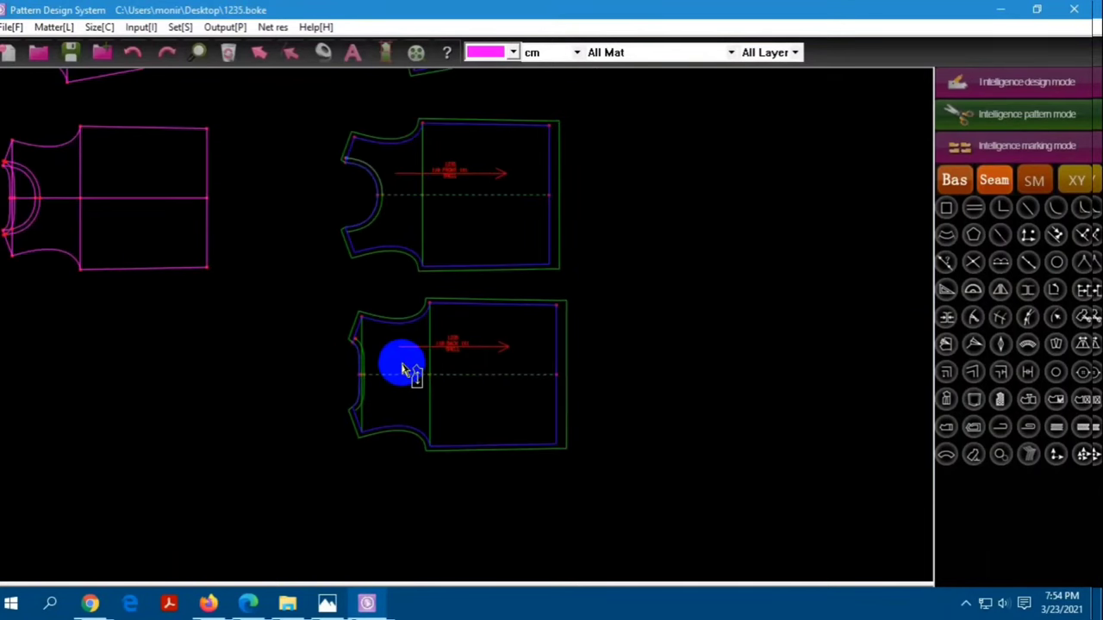
{"action": "scroll", "coordinate": [405, 369], "scroll_direction": "down", "scroll_amount": 3}
{"action": "scroll", "coordinate": [419, 353], "scroll_direction": "down", "scroll_amount": 1}
{"action": "scroll", "coordinate": [437, 302], "scroll_direction": "up", "scroll_amount": 1}
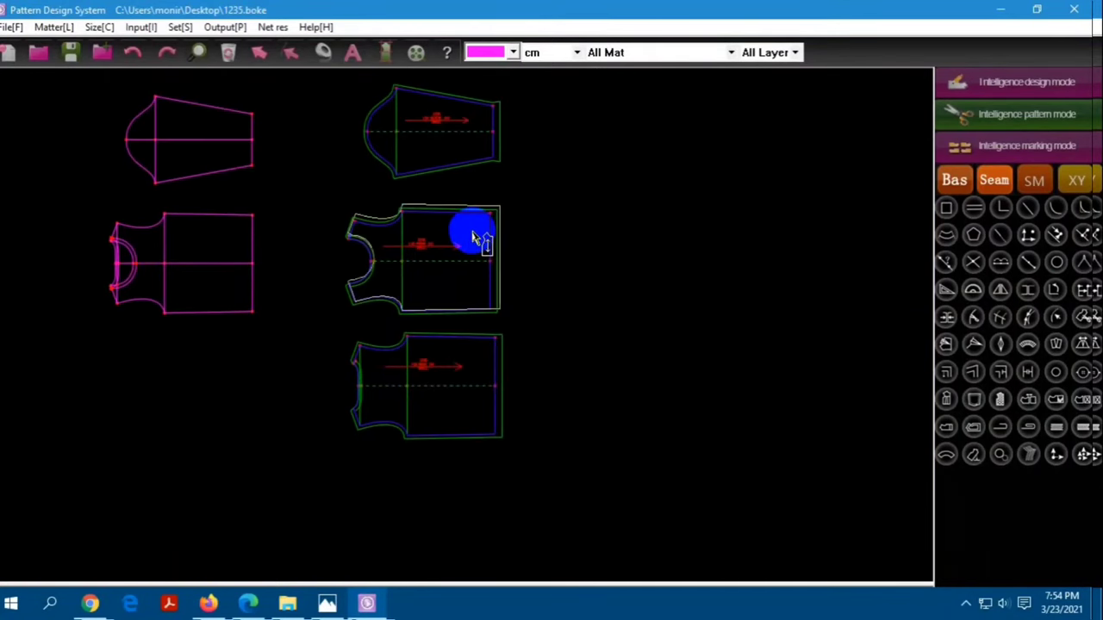
{"action": "scroll", "coordinate": [508, 255], "scroll_direction": "down", "scroll_amount": 2}
Save the pattern file
{"action": "left_click", "coordinate": [954, 180]}
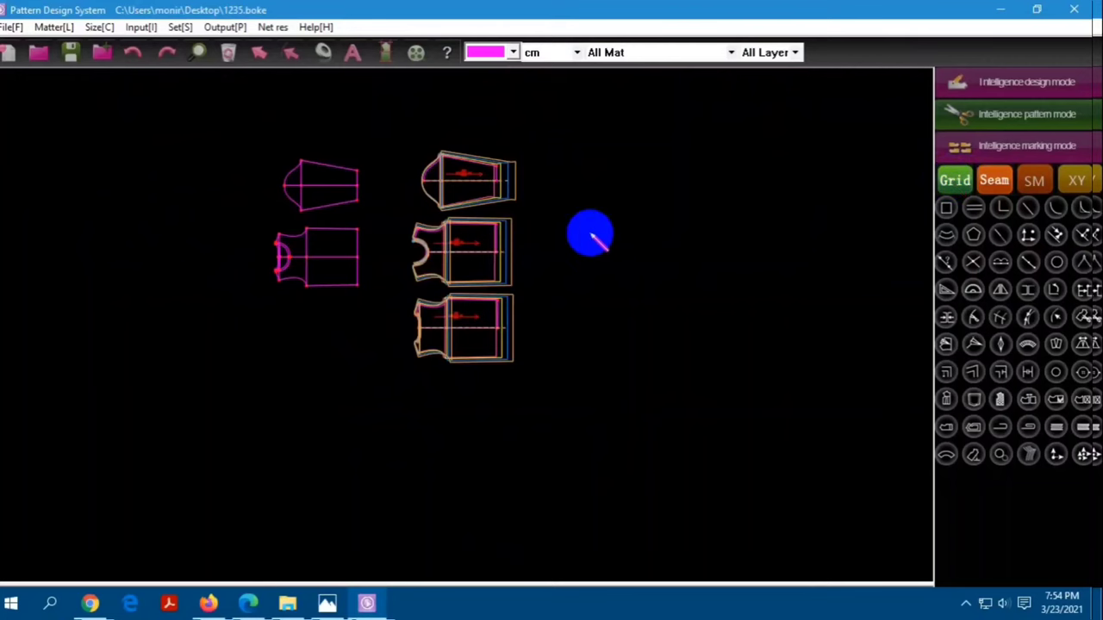
{"action": "scroll", "coordinate": [478, 315], "scroll_direction": "up", "scroll_amount": 1}
{"action": "scroll", "coordinate": [473, 323], "scroll_direction": "up", "scroll_amount": 1}
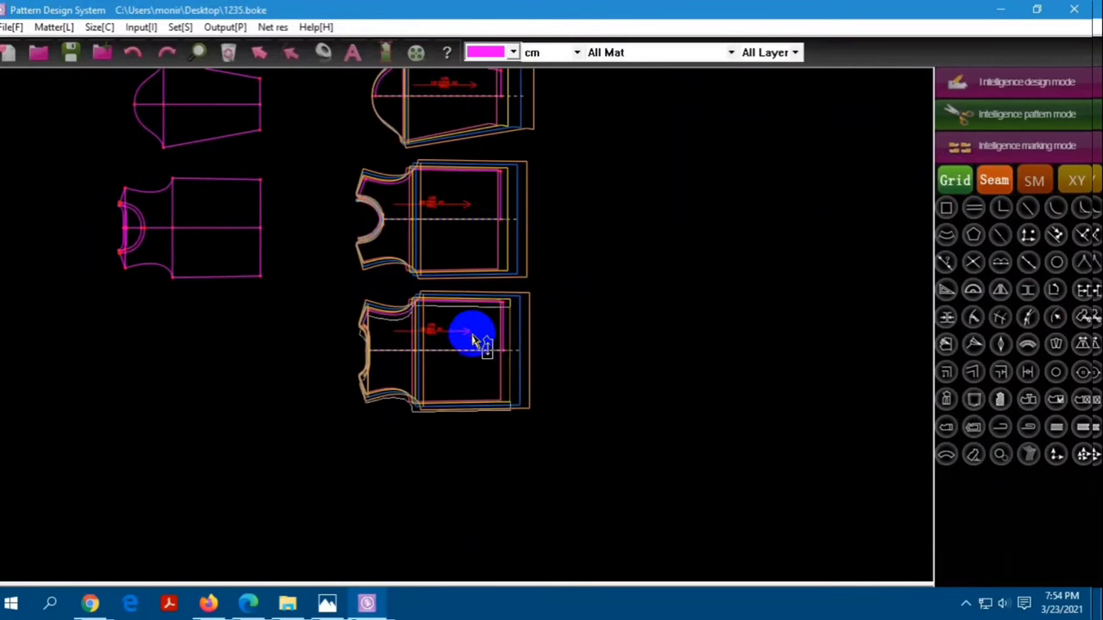
{"action": "scroll", "coordinate": [472, 340], "scroll_direction": "down", "scroll_amount": 1}
{"action": "scroll", "coordinate": [469, 267], "scroll_direction": "up", "scroll_amount": 1}
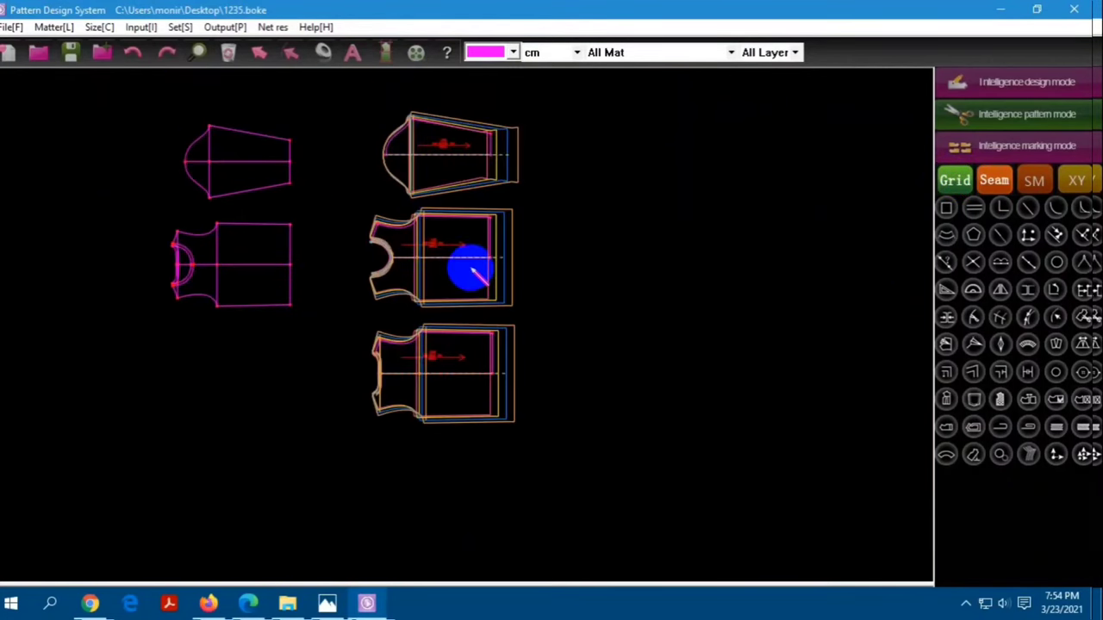
{"action": "scroll", "coordinate": [474, 292], "scroll_direction": "down", "scroll_amount": 2}
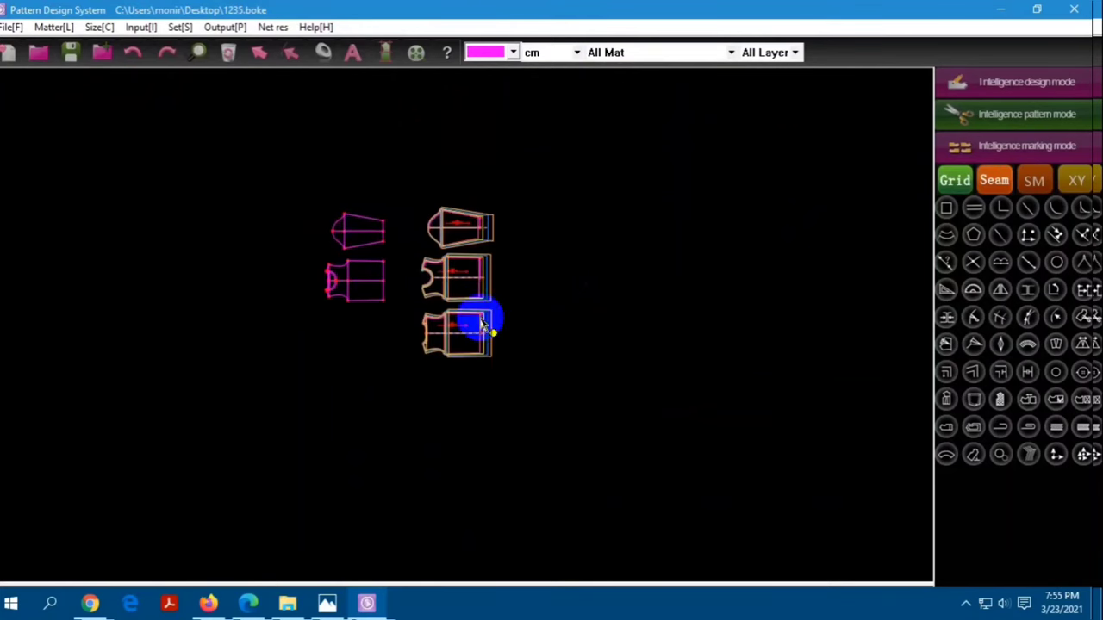
{"action": "left_click", "coordinate": [72, 53]}
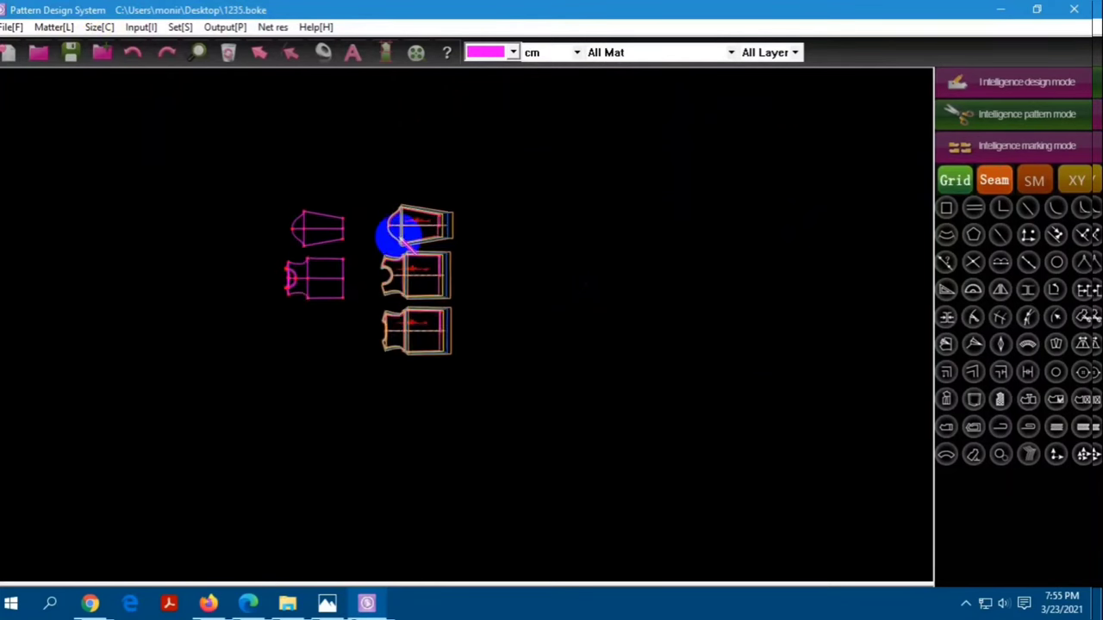
Delete the links on the graded pieces at right and save again
{"action": "scroll", "coordinate": [394, 233], "scroll_direction": "up", "scroll_amount": 1}
{"action": "left_click_drag", "start_coordinate": [349, 160], "coordinate": [509, 426]}
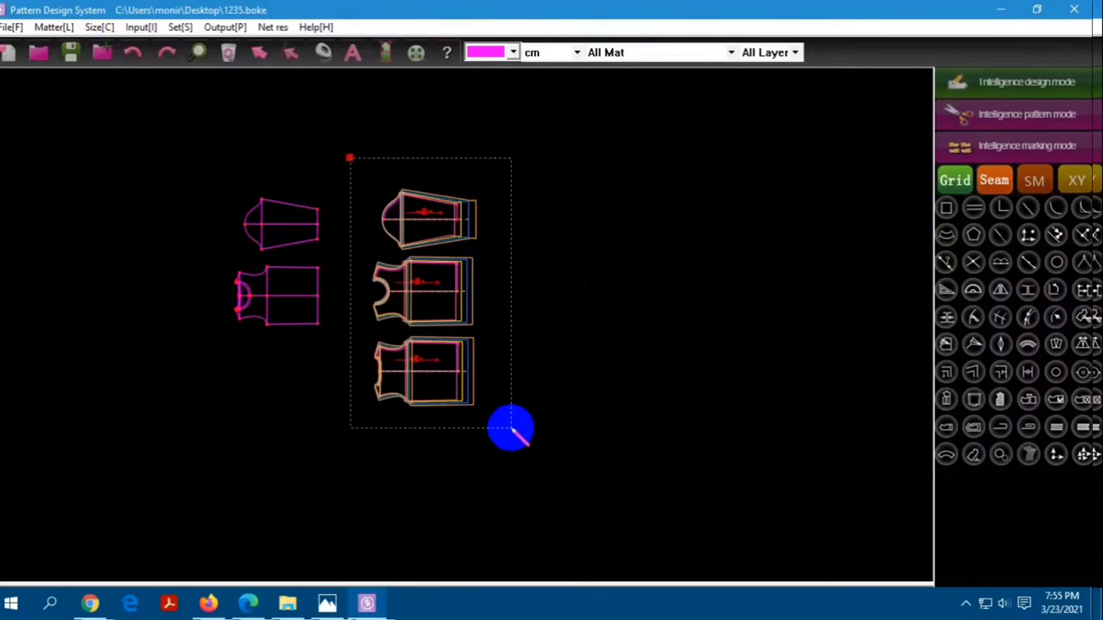
{"action": "right_click", "coordinate": [509, 425]}
{"action": "left_click", "coordinate": [551, 515]}
{"action": "scroll", "coordinate": [431, 405], "scroll_direction": "up", "scroll_amount": 1}
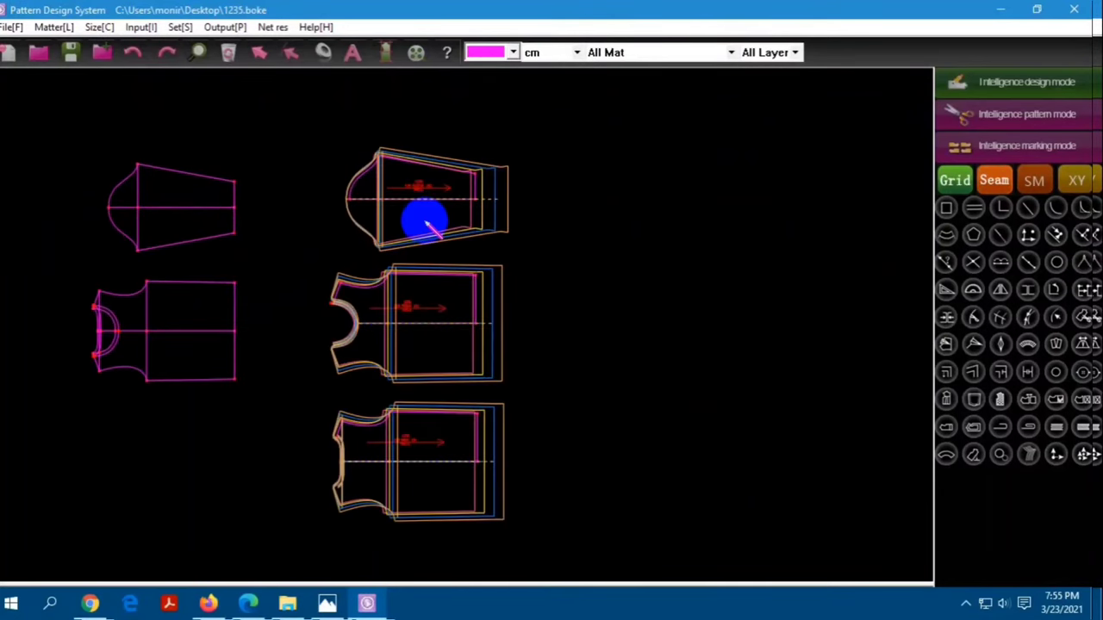
{"action": "scroll", "coordinate": [423, 222], "scroll_direction": "down", "scroll_amount": 1}
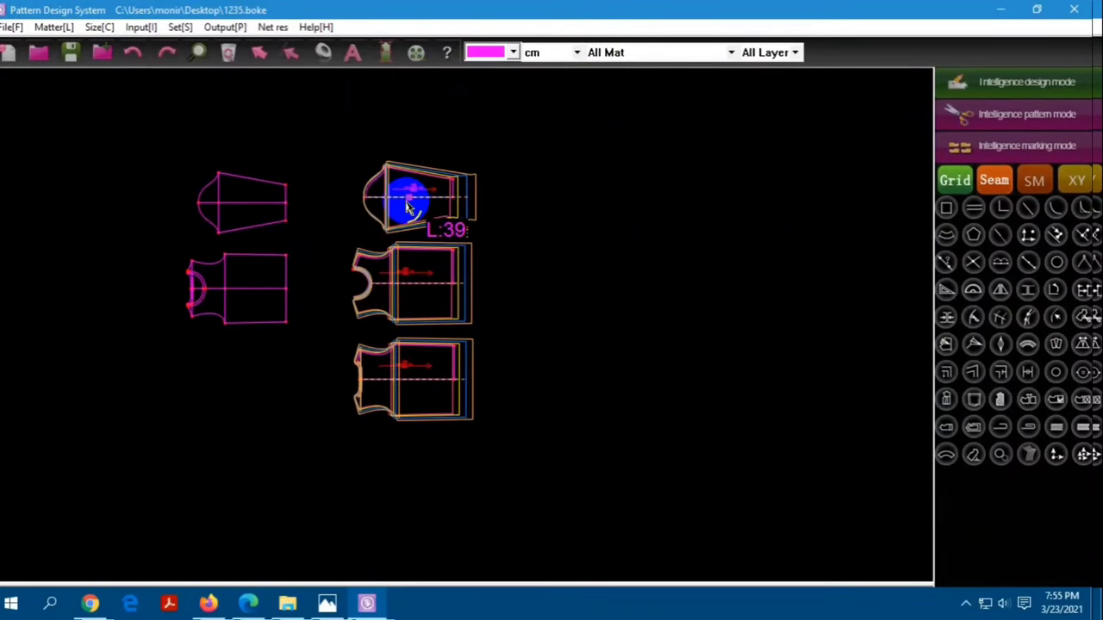
{"action": "left_click", "coordinate": [70, 52]}
Check the sizes in the Size table, then close it
{"action": "right_click", "coordinate": [364, 319]}
{"action": "left_click", "coordinate": [99, 26]}
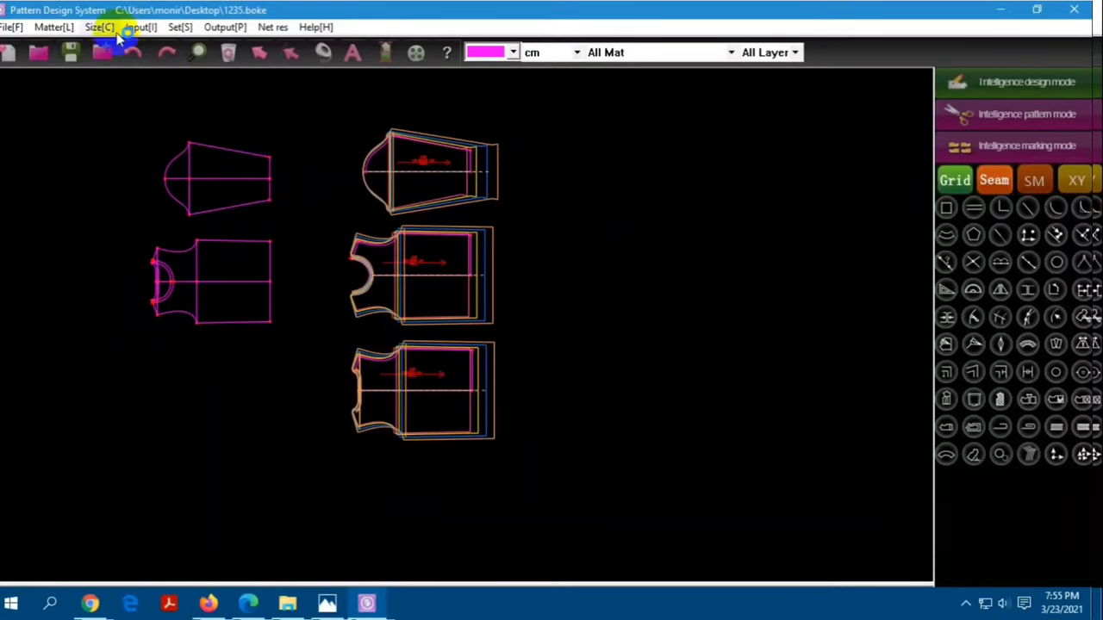
{"action": "left_click", "coordinate": [130, 66]}
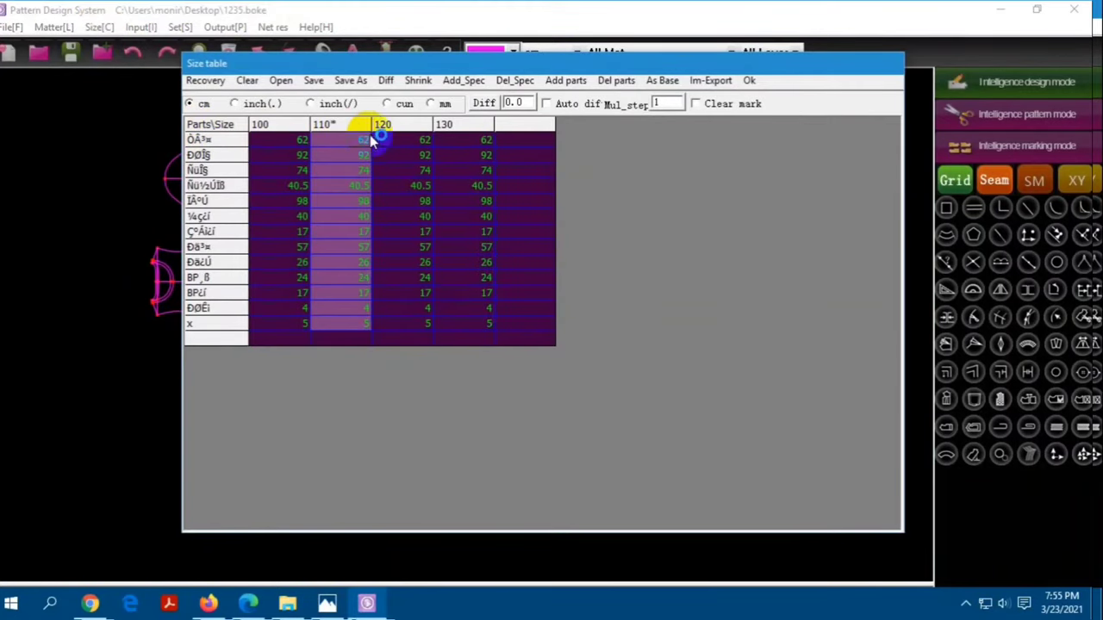
{"action": "left_click", "coordinate": [763, 82]}
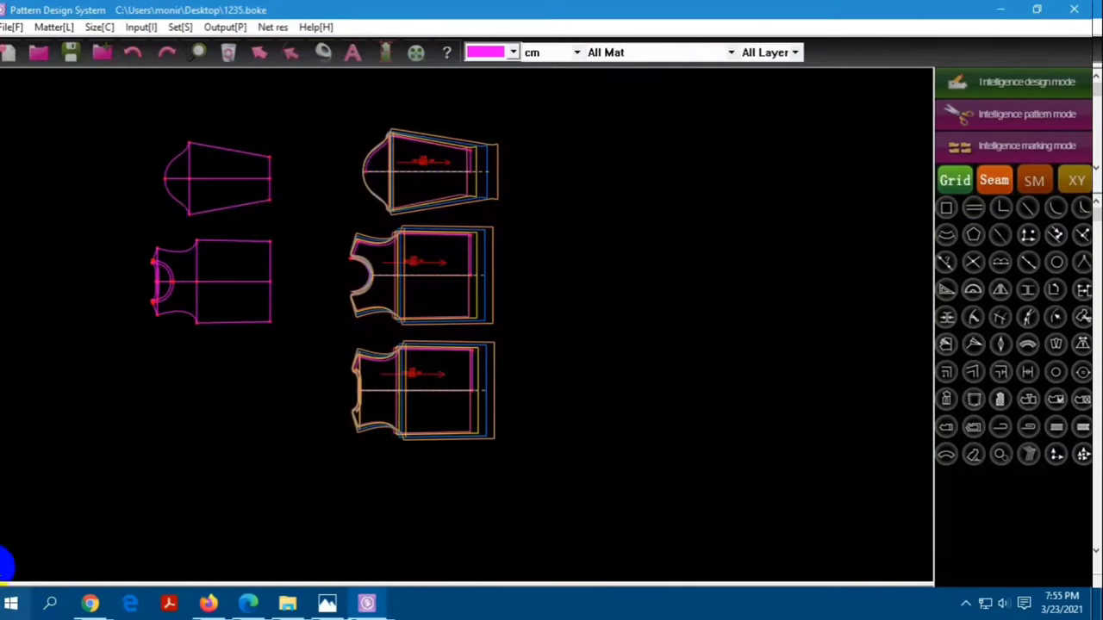
Enter marker mode, confirm 174 cm fabric width and accept the SHELL material settings
{"action": "left_click", "coordinate": [992, 153]}
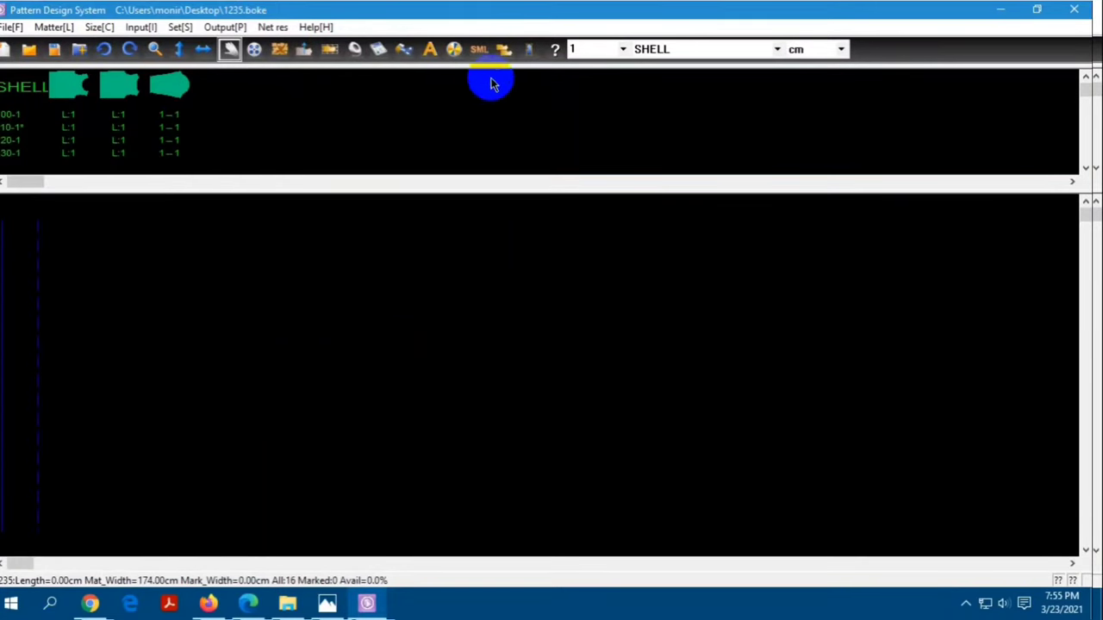
{"action": "left_click", "coordinate": [481, 50]}
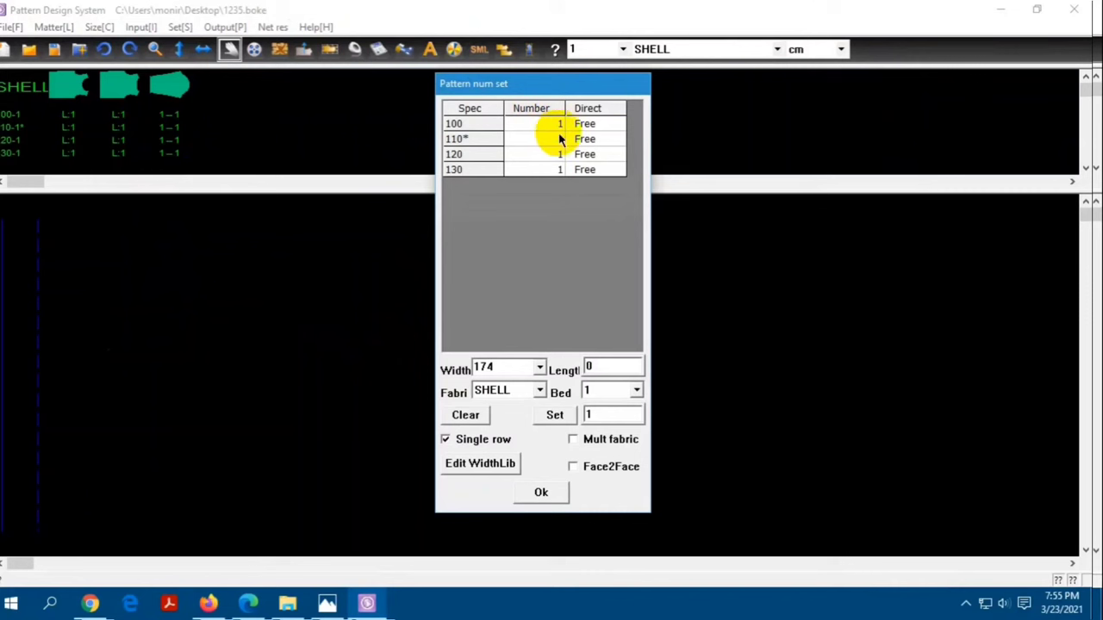
{"action": "double_click", "coordinate": [491, 369]}
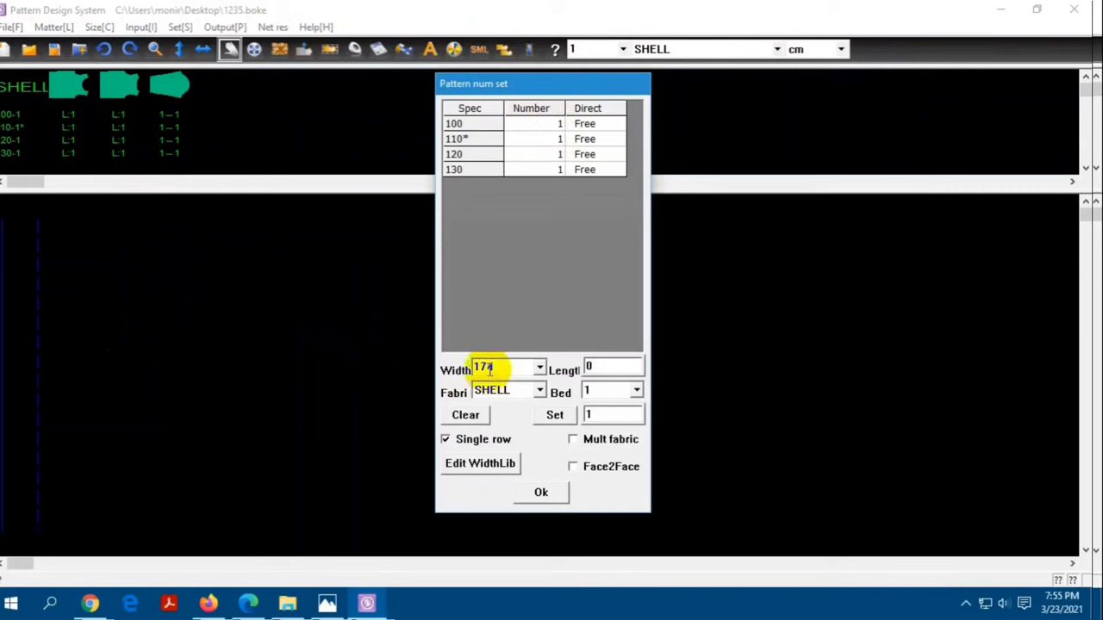
{"action": "left_click", "coordinate": [546, 493]}
{"action": "left_click", "coordinate": [455, 49]}
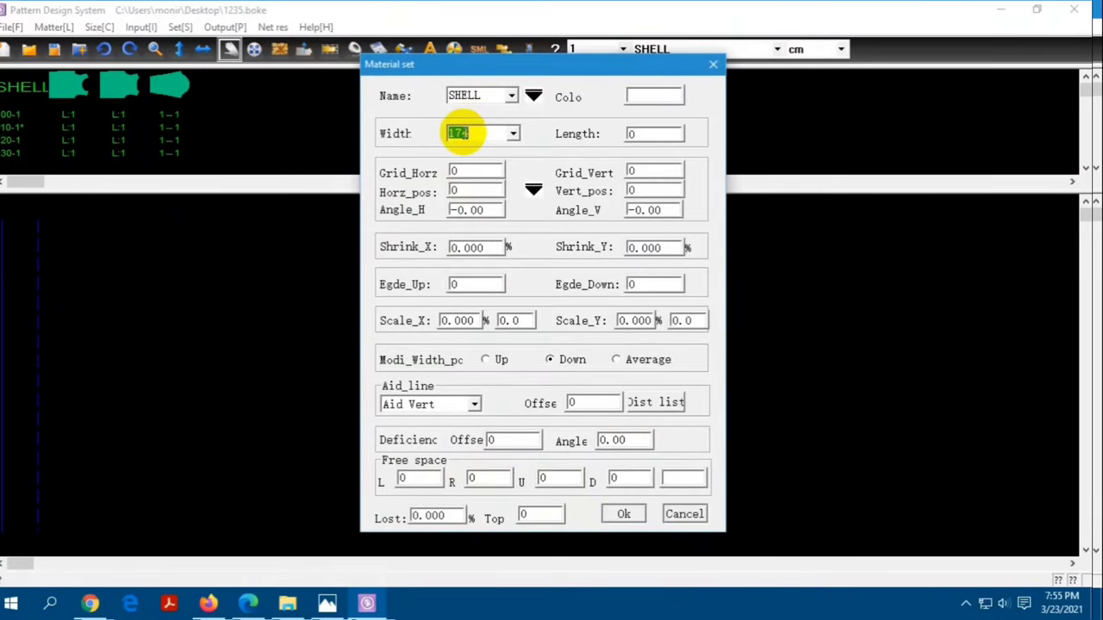
{"action": "left_click", "coordinate": [624, 515]}
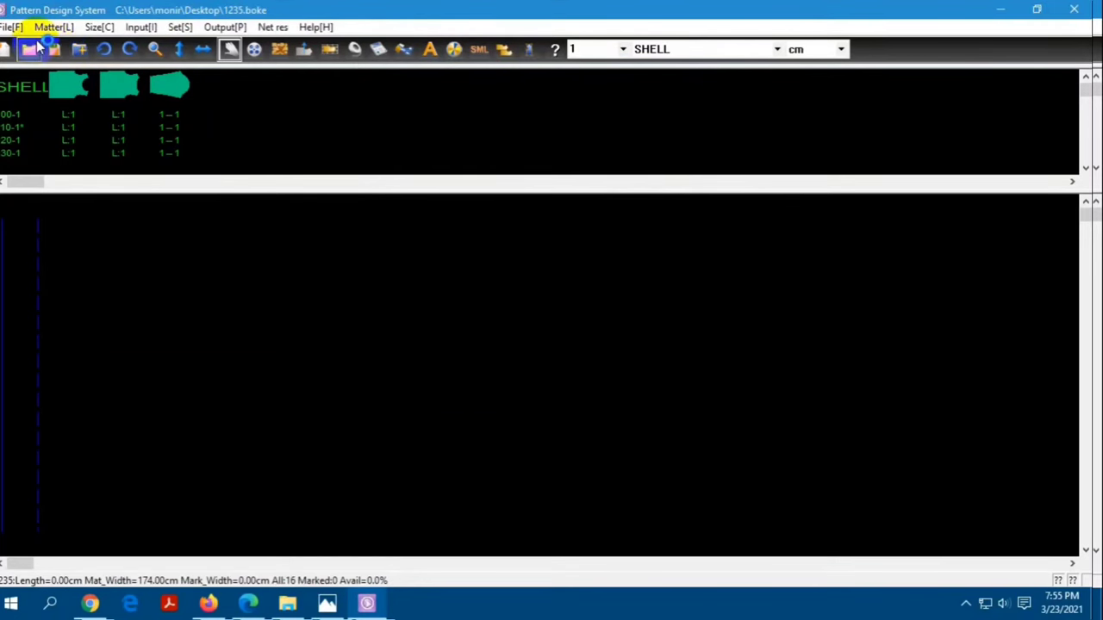
Run Auto marking at Time 3.00, stopping once 136.93 cm at 82.4% is reached
{"action": "left_click", "coordinate": [255, 50]}
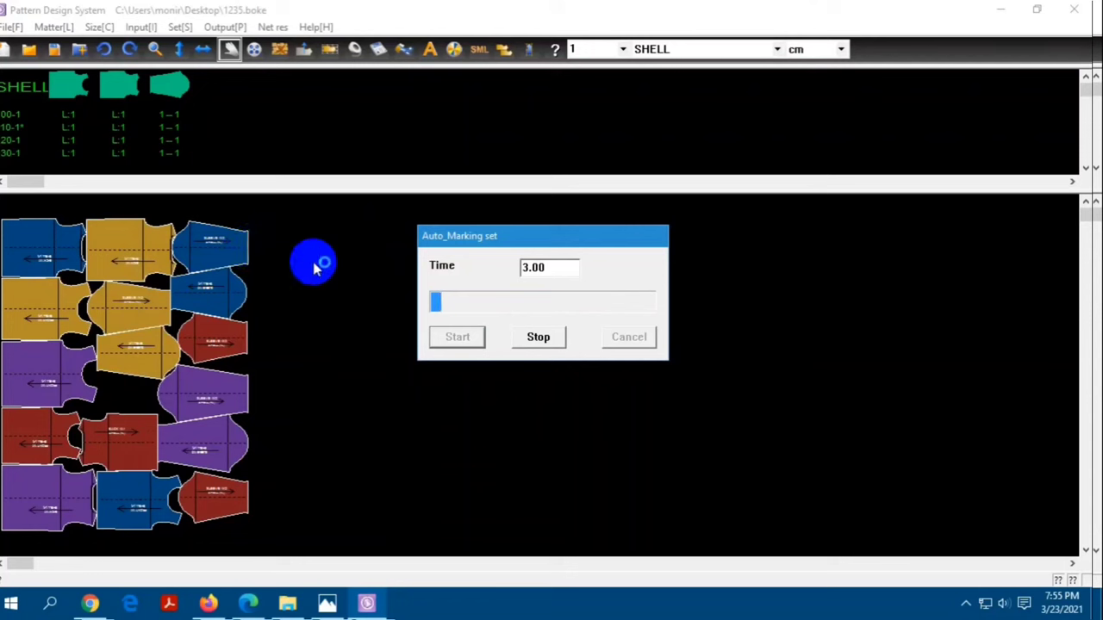
{"action": "left_click", "coordinate": [498, 334]}
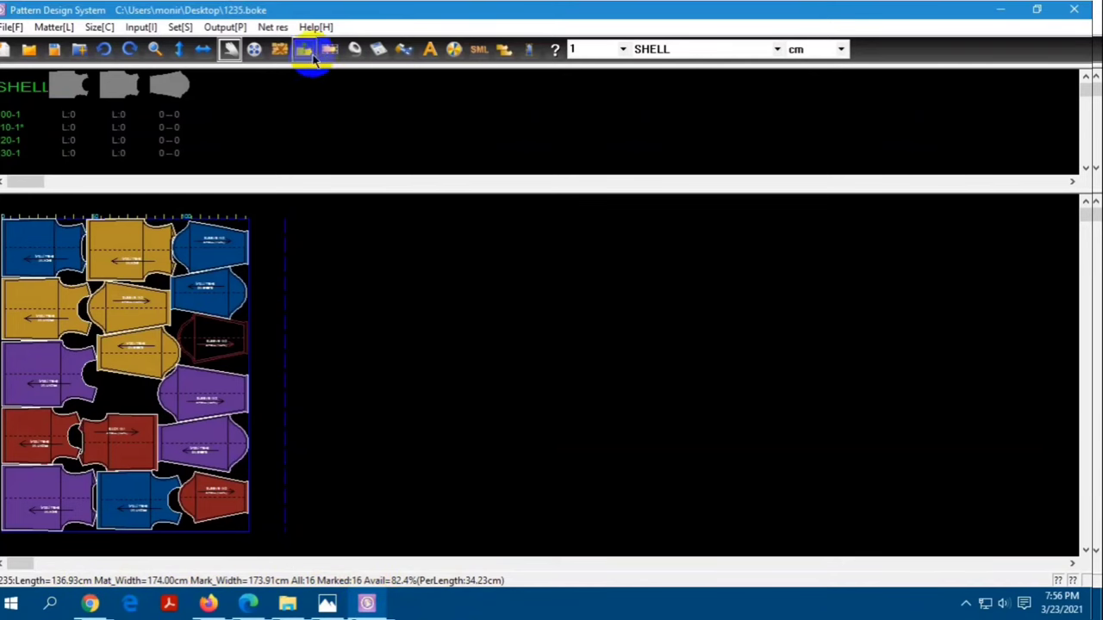
Export the Mark report for the 136.93 cm SHELL layout to Word
{"action": "left_click", "coordinate": [376, 49]}
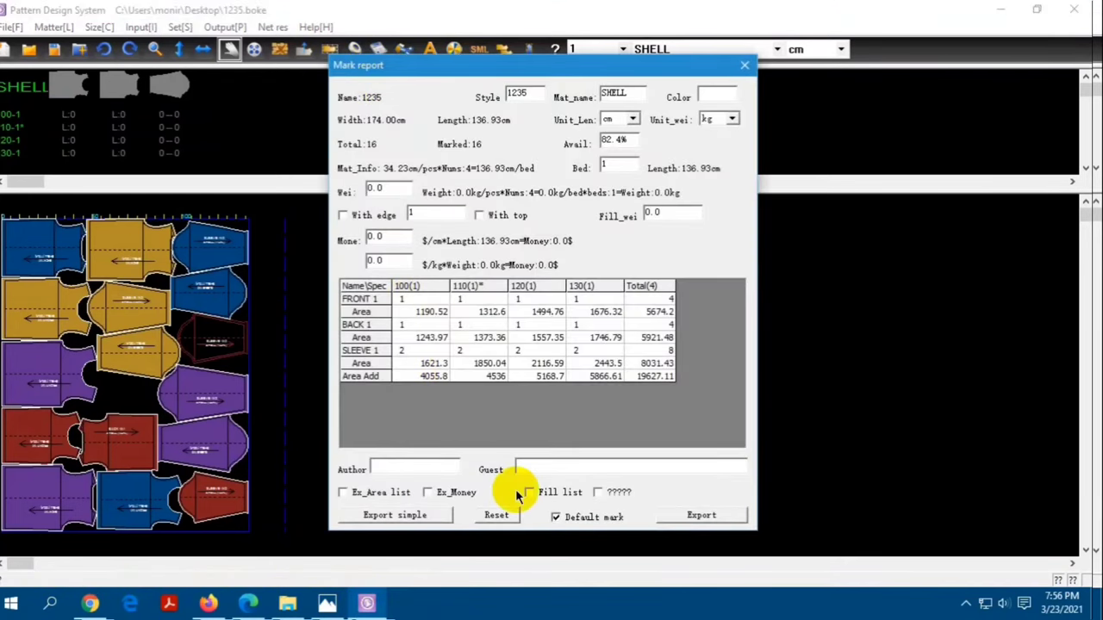
{"action": "left_click", "coordinate": [700, 514]}
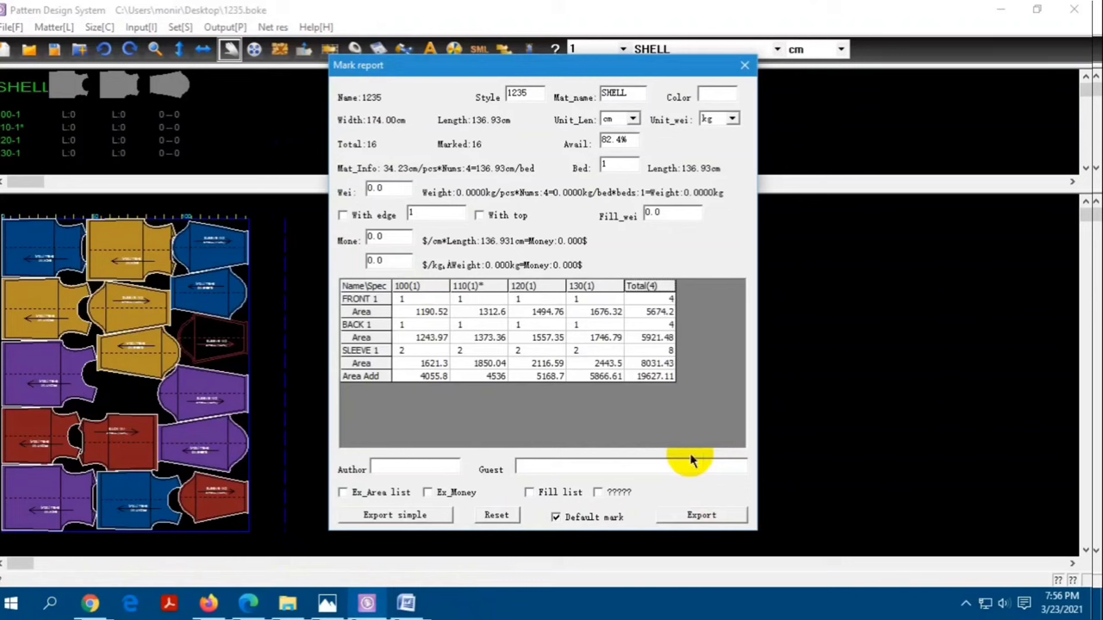
{"action": "left_click", "coordinate": [742, 69]}
Scroll through the Word mark report: sizes 100–130, 4 sets, marker image
{"action": "left_click", "coordinate": [405, 601]}
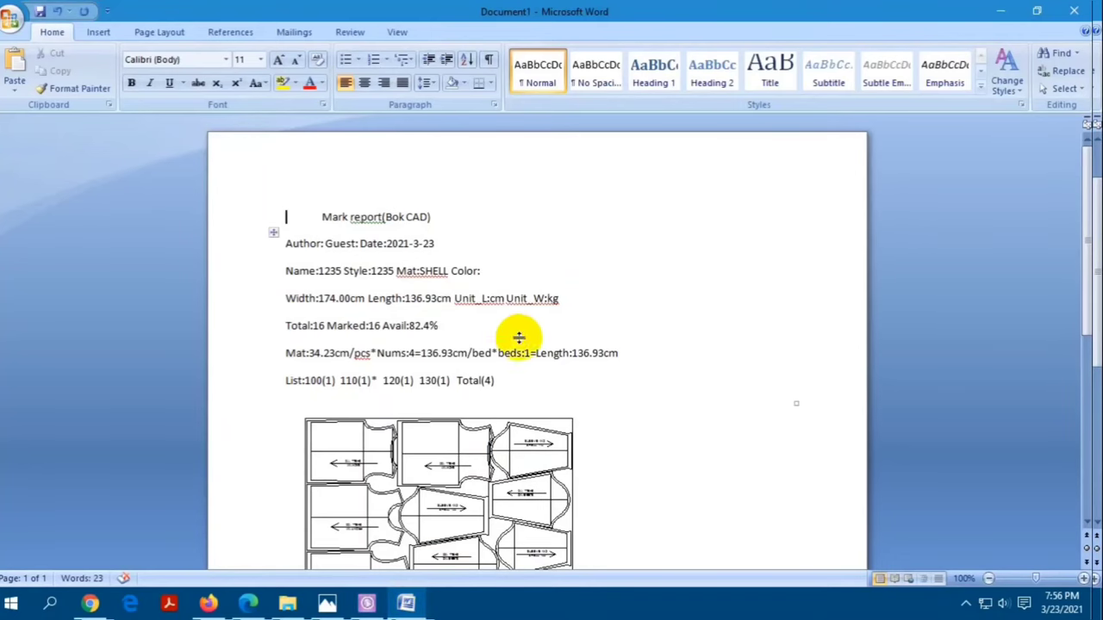
{"action": "scroll", "coordinate": [519, 338], "scroll_direction": "down", "scroll_amount": 2}
{"action": "scroll", "coordinate": [360, 177], "scroll_direction": "up", "scroll_amount": 1}
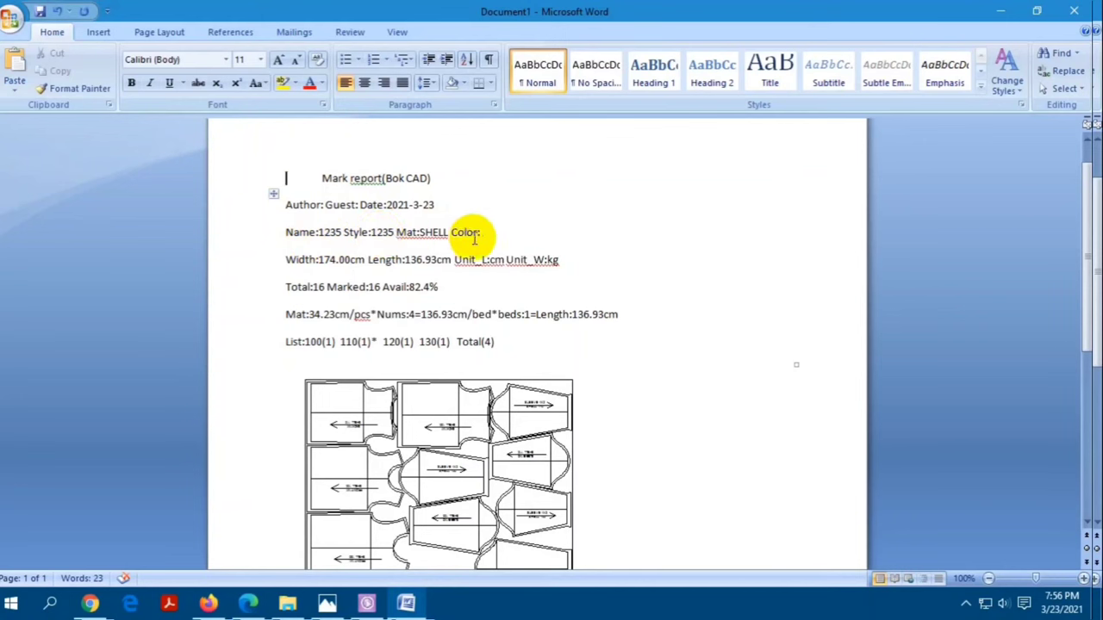
{"action": "scroll", "coordinate": [475, 238], "scroll_direction": "down", "scroll_amount": 1}
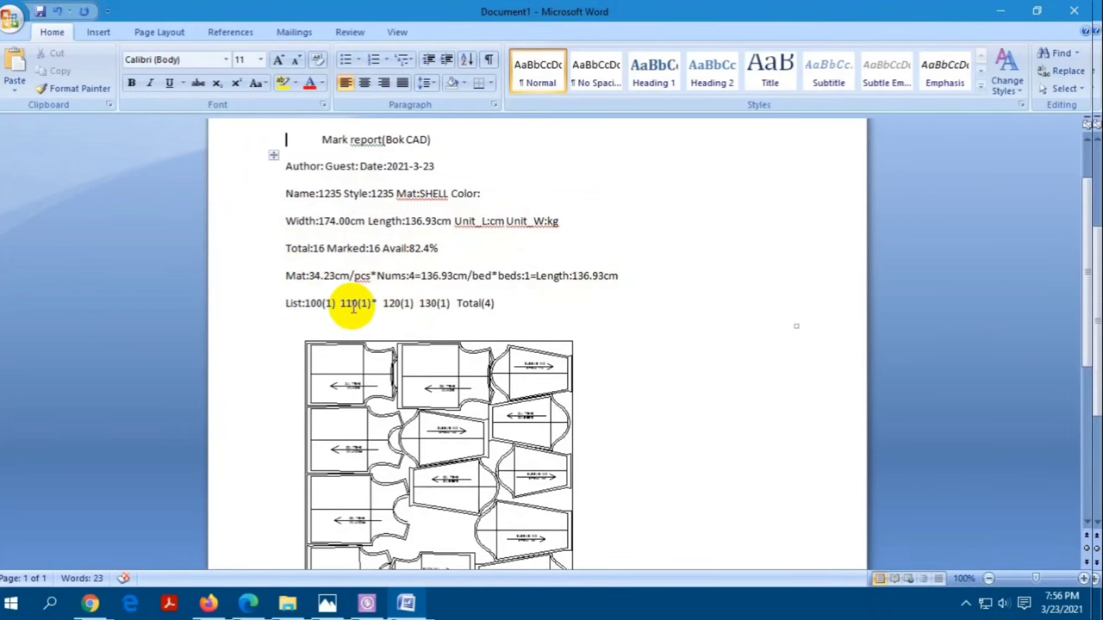
{"action": "scroll", "coordinate": [485, 302], "scroll_direction": "down", "scroll_amount": 3}
{"action": "scroll", "coordinate": [485, 303], "scroll_direction": "down", "scroll_amount": 2}
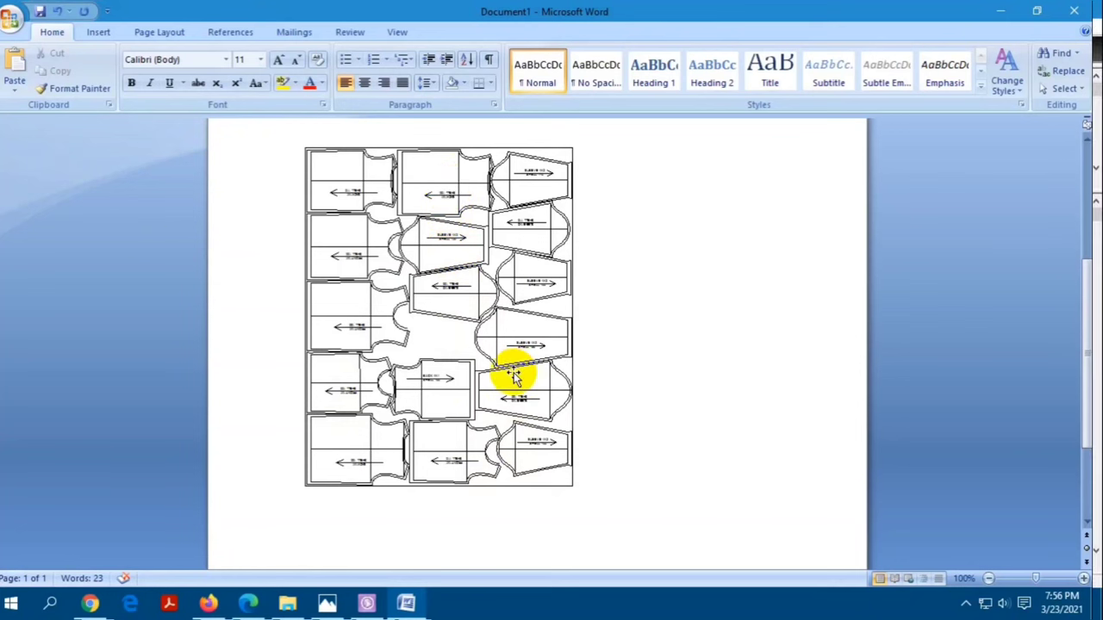
Leave marker mode for the pattern design workspace and save the file
{"action": "left_click", "coordinate": [373, 608]}
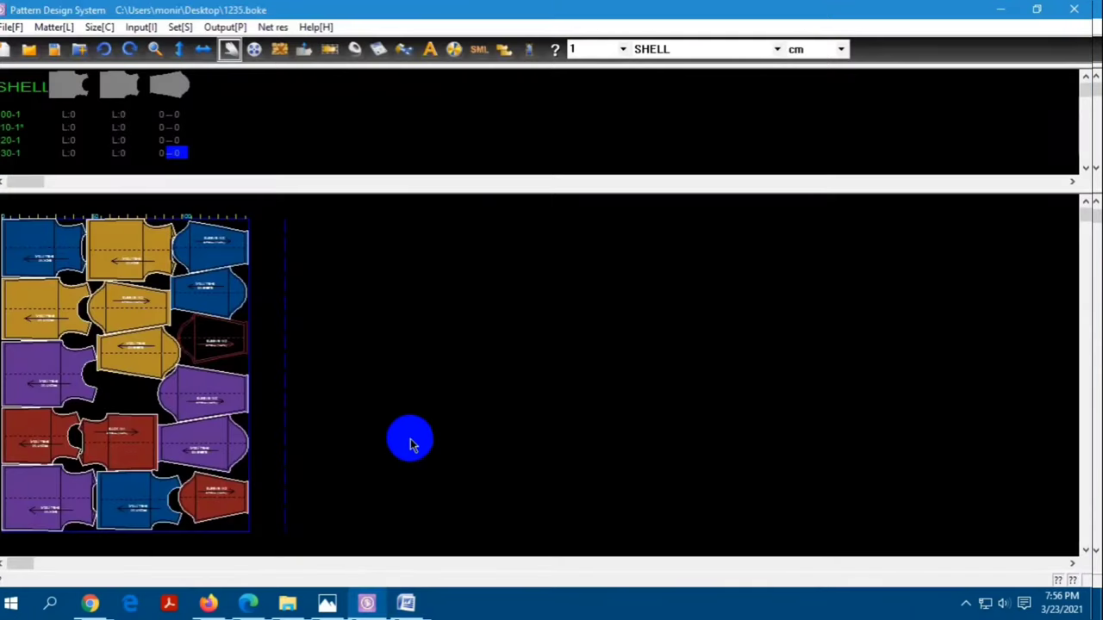
{"action": "left_click", "coordinate": [160, 313]}
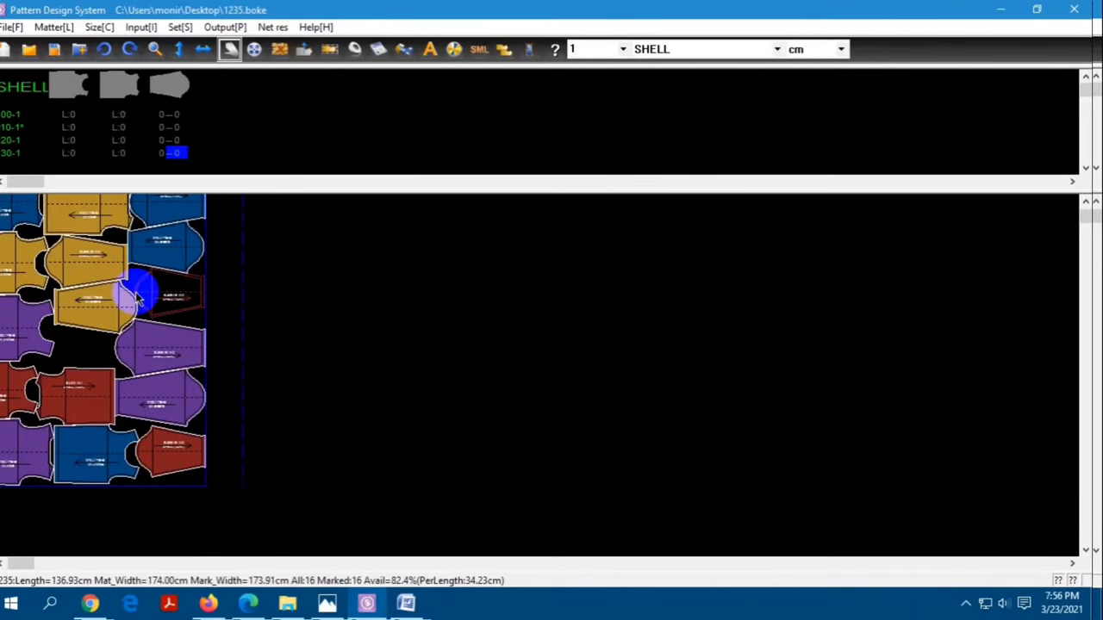
{"action": "left_click", "coordinate": [279, 49]}
{"action": "left_click", "coordinate": [528, 49]}
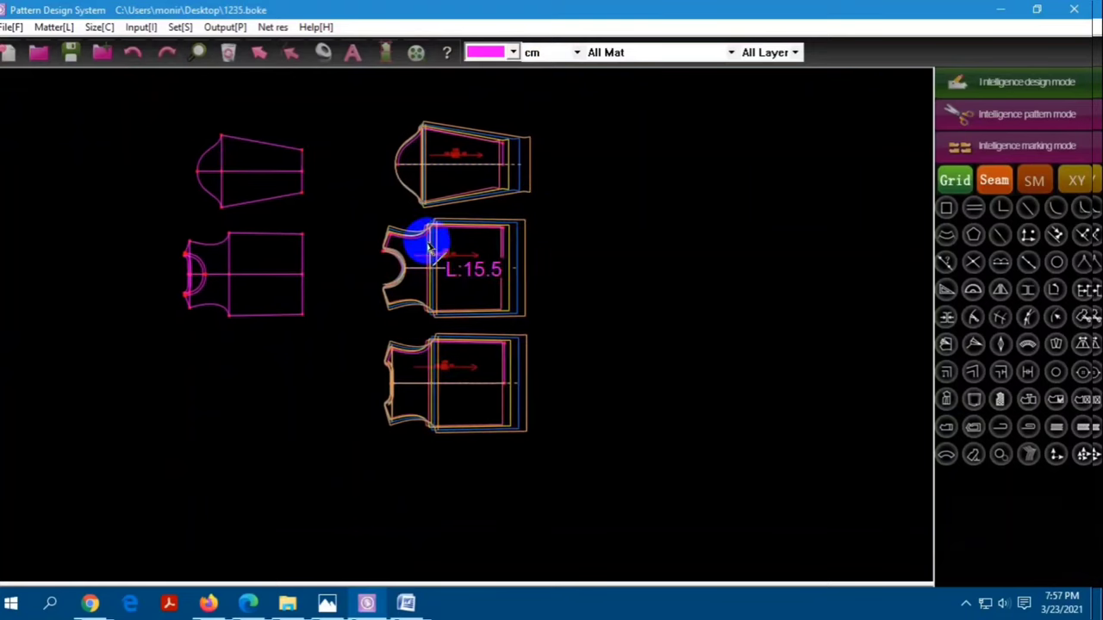
{"action": "left_click", "coordinate": [71, 50]}
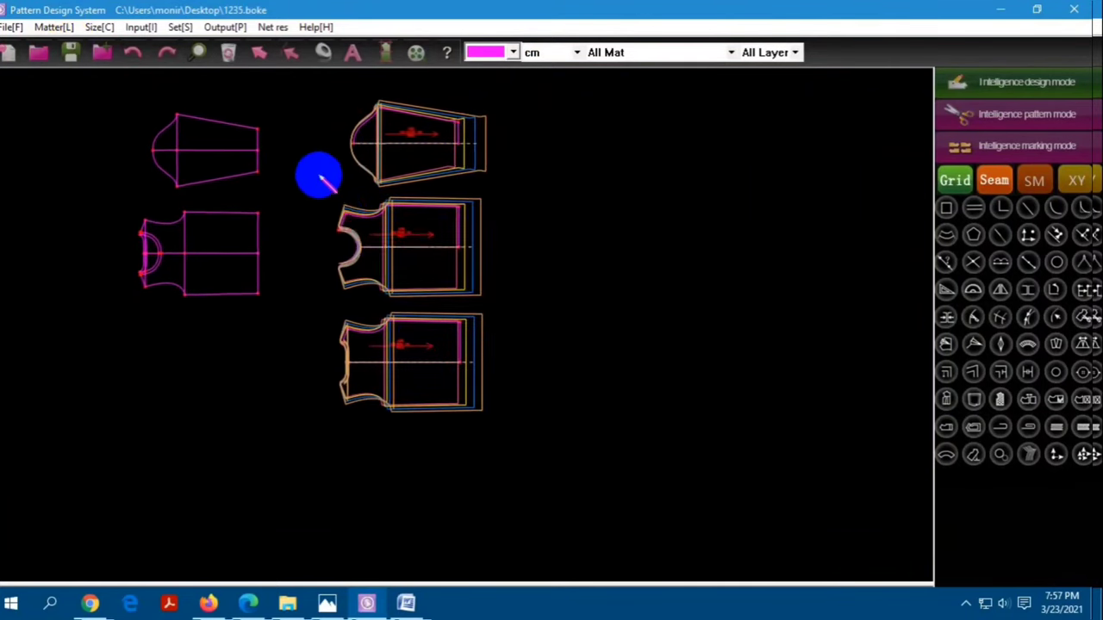
Pick the A text tool for adding a label
{"action": "scroll", "coordinate": [315, 172], "scroll_direction": "up", "scroll_amount": 3}
{"action": "scroll", "coordinate": [172, 172], "scroll_direction": "down", "scroll_amount": 2}
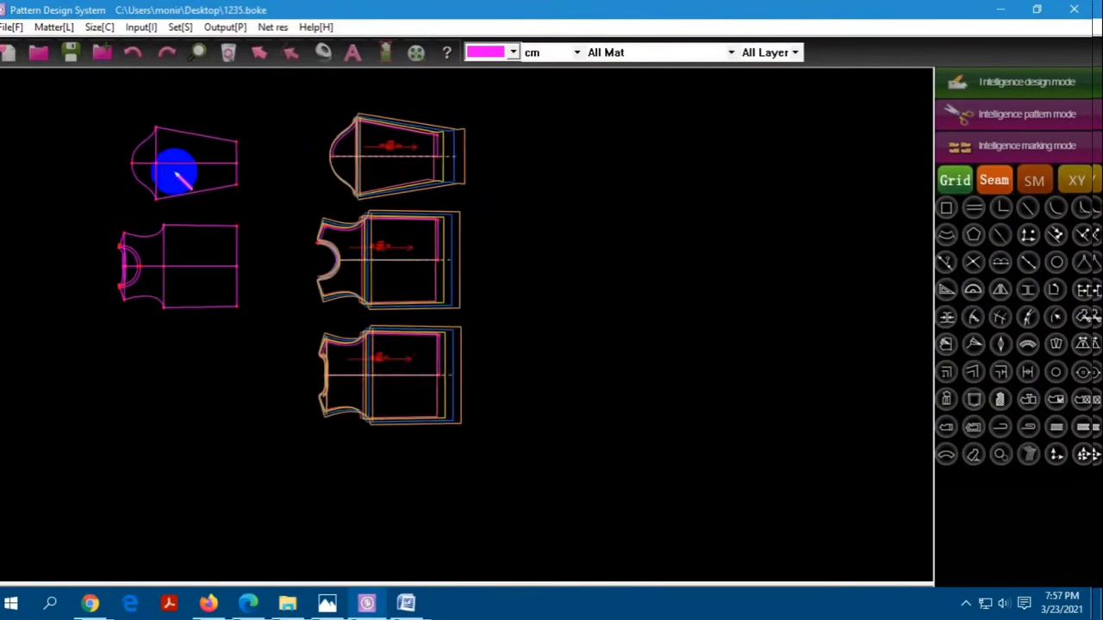
{"action": "scroll", "coordinate": [295, 125], "scroll_direction": "down", "scroll_amount": 1}
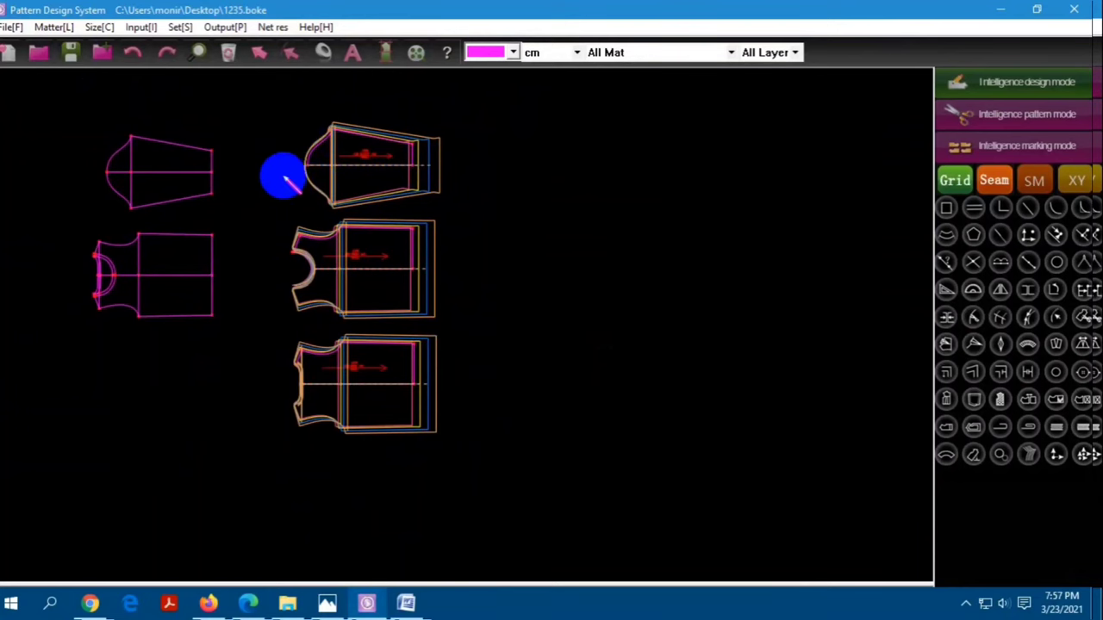
{"action": "left_click", "coordinate": [352, 52]}
{"action": "scroll", "coordinate": [209, 189], "scroll_direction": "down", "scroll_amount": 2}
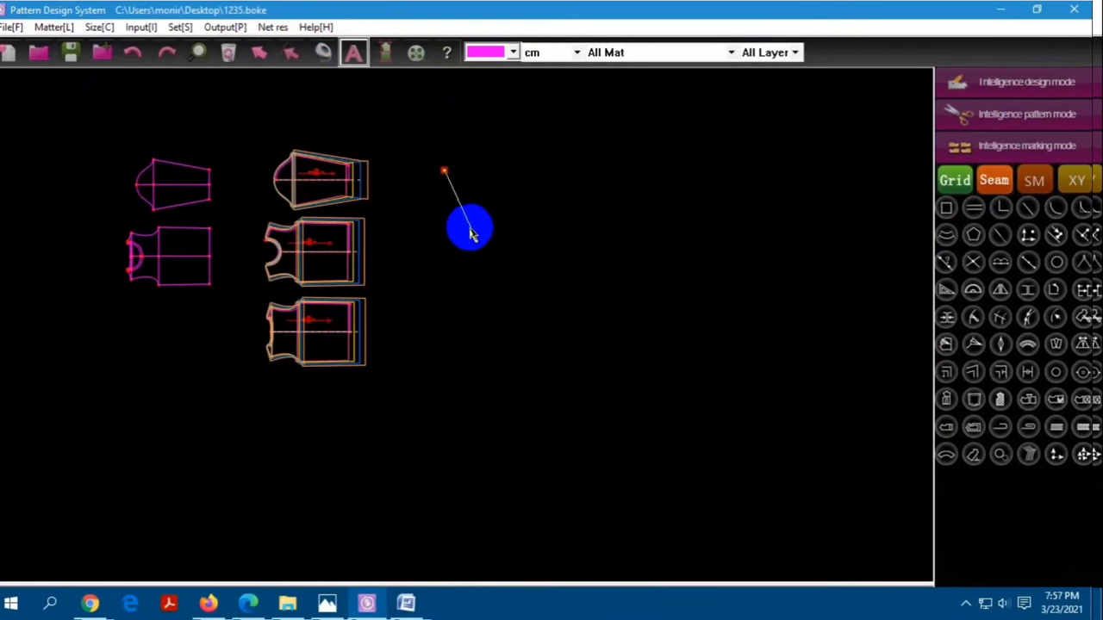
Place the label 'PATTERN MAKING OK' beside the sleeve at font 100, angle 0
{"action": "left_click_drag", "start_coordinate": [444, 175], "coordinate": [468, 229]}
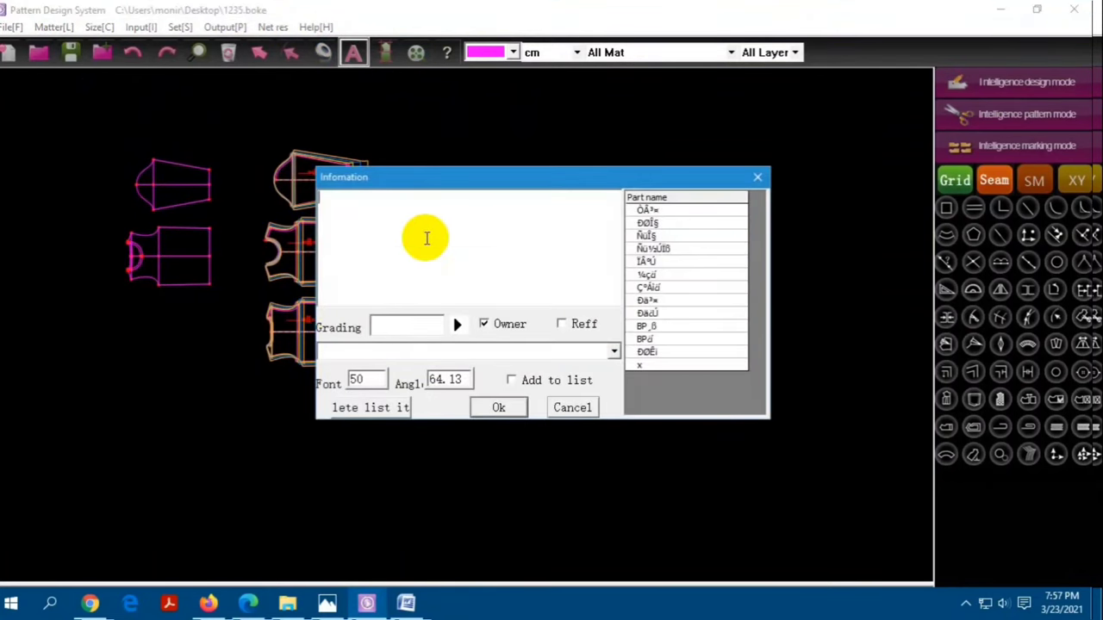
{"action": "left_click_drag", "start_coordinate": [483, 177], "coordinate": [562, 157]}
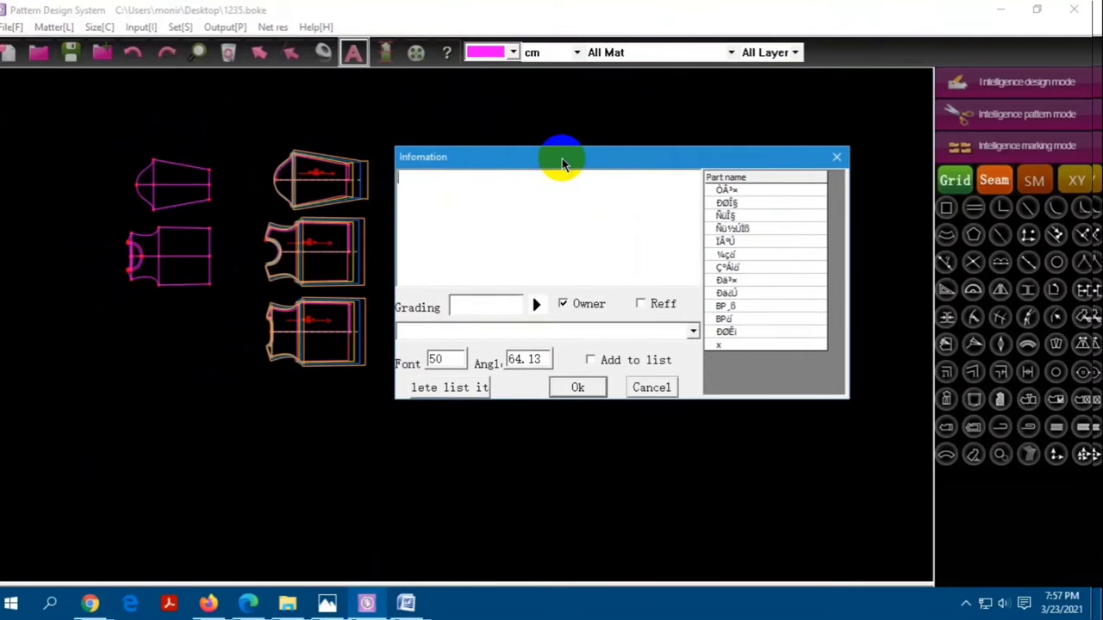
{"action": "type", "text": "PA"}
{"action": "type", "text": "TTER"}
{"action": "type", "text": "N"}
{"action": "type", "text": " M"}
{"action": "type", "text": "A"}
{"action": "type", "text": "KIN"}
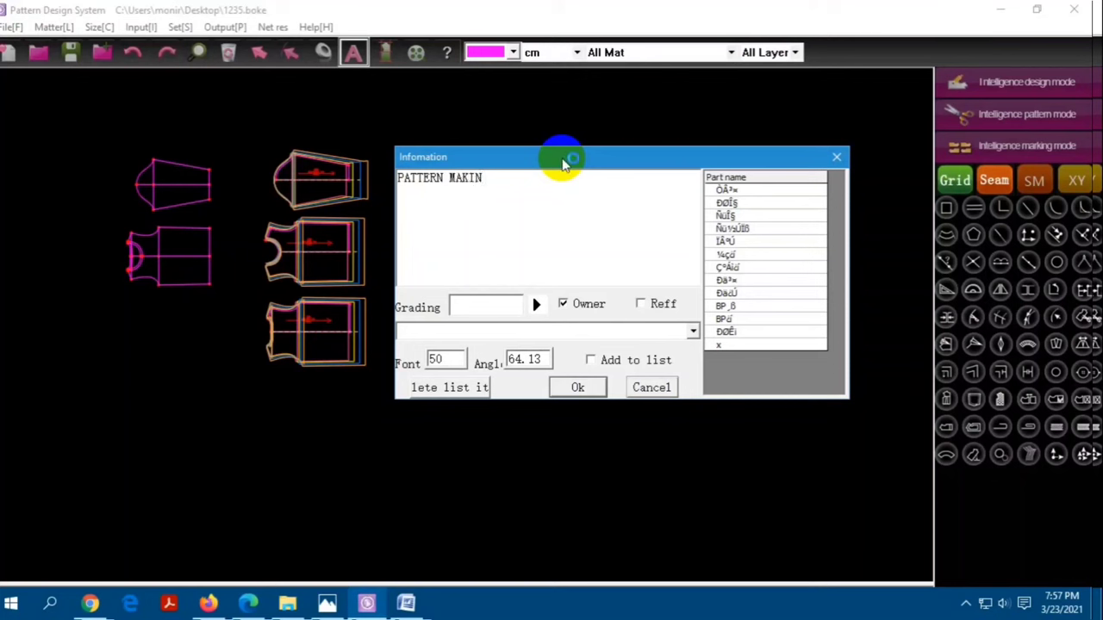
{"action": "type", "text": "G"}
{"action": "type", "text": " OK"}
{"action": "double_click", "coordinate": [534, 365]}
{"action": "double_click", "coordinate": [438, 360]}
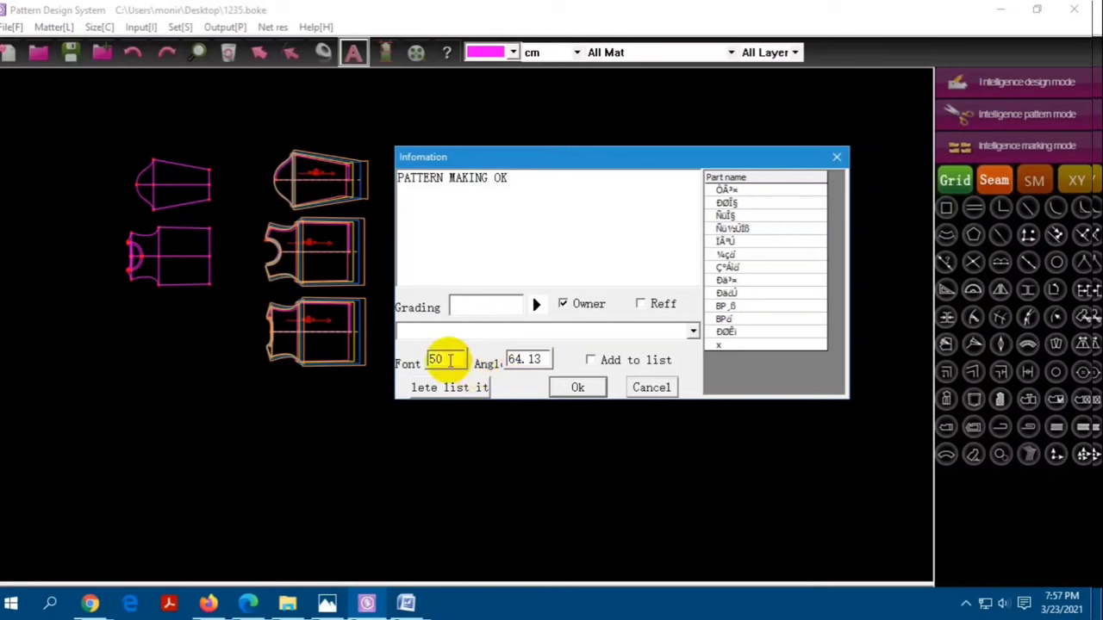
{"action": "type", "text": "1"}
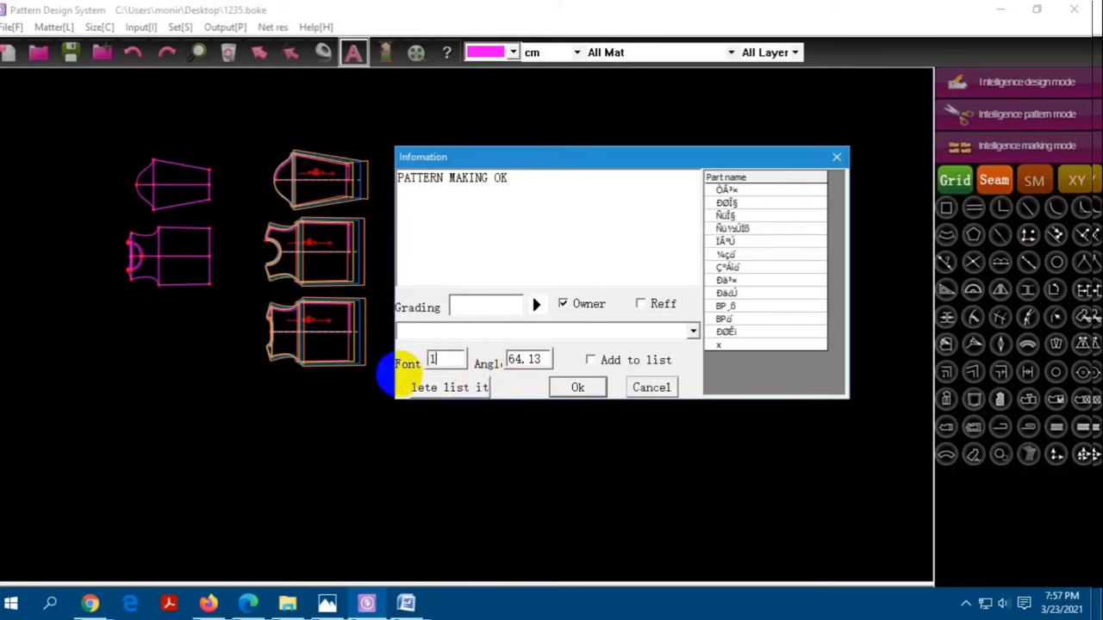
{"action": "type", "text": "00"}
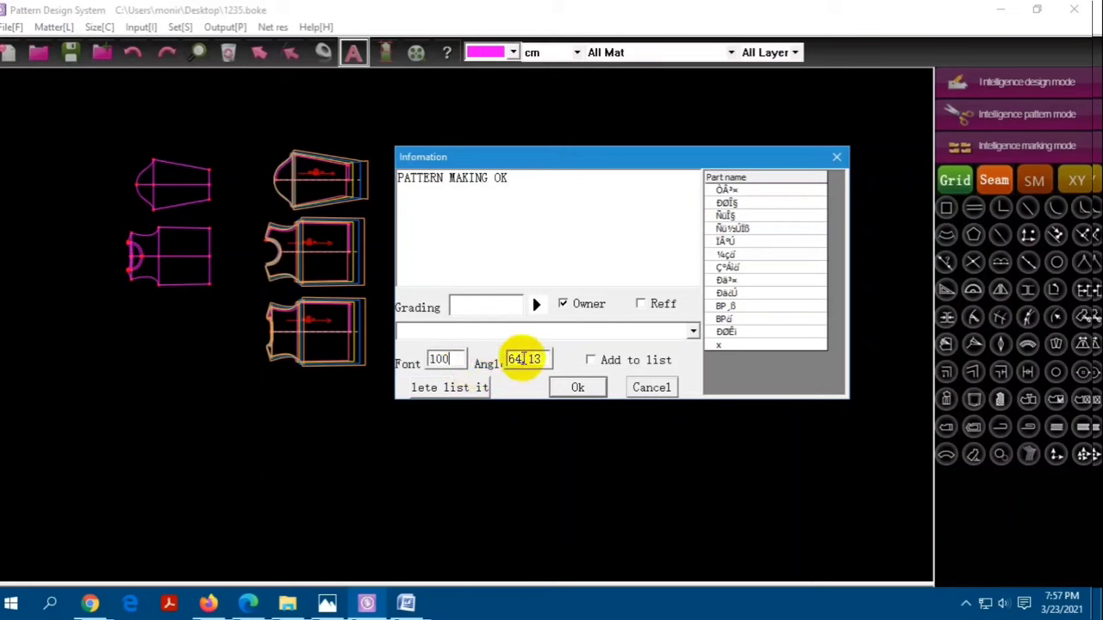
{"action": "left_click_drag", "start_coordinate": [543, 360], "coordinate": [466, 390]}
{"action": "type", "text": "0"}
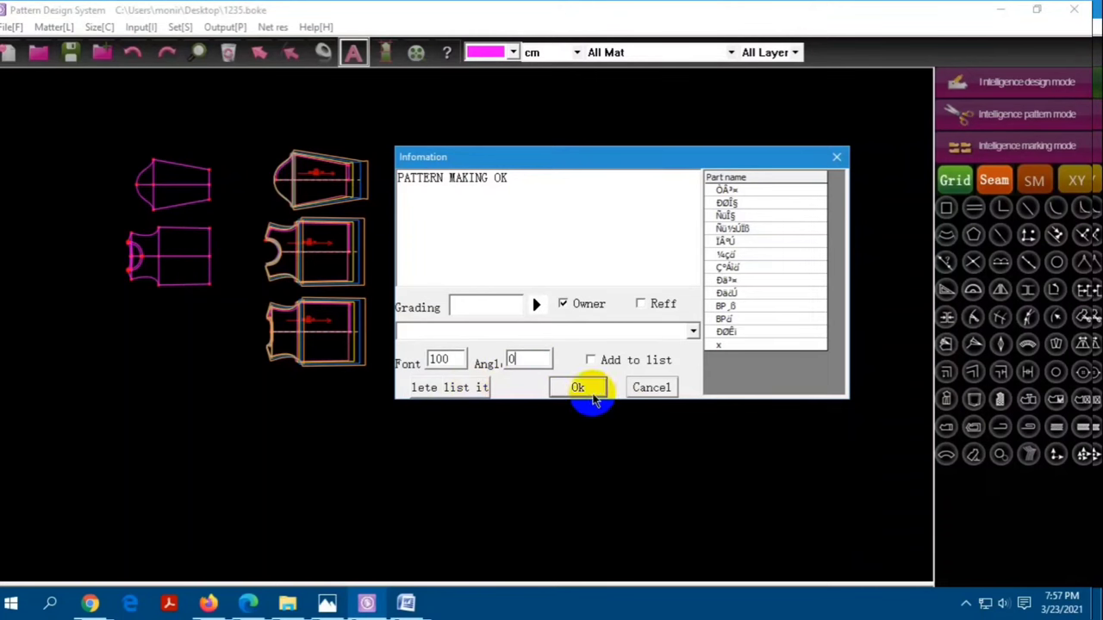
{"action": "left_click", "coordinate": [577, 387]}
{"action": "scroll", "coordinate": [447, 356], "scroll_direction": "down", "scroll_amount": 1}
Free-move the PATTERN MAKING OK label to the upper left above the pieces
{"action": "left_click", "coordinate": [1021, 86]}
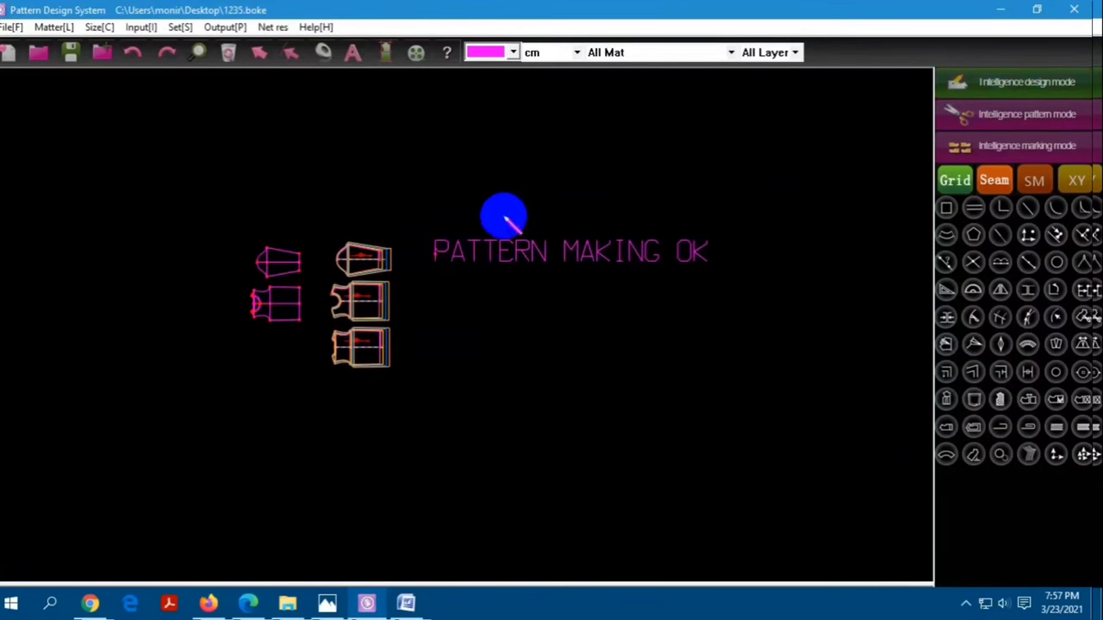
{"action": "left_click_drag", "start_coordinate": [423, 230], "coordinate": [444, 276]}
{"action": "right_click", "coordinate": [445, 276]}
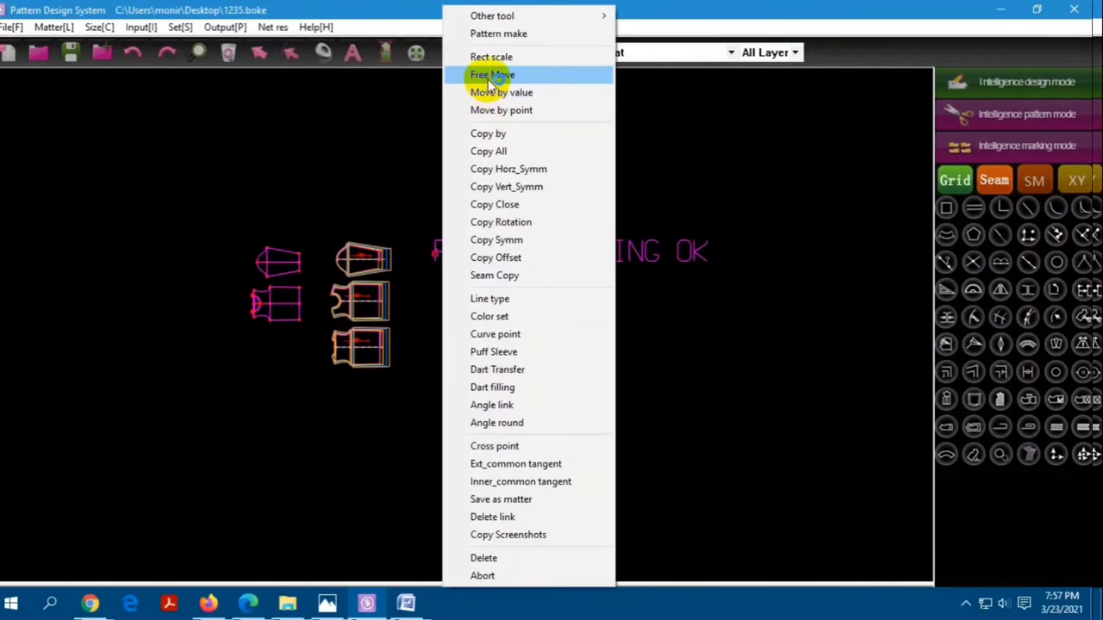
{"action": "left_click", "coordinate": [487, 74]}
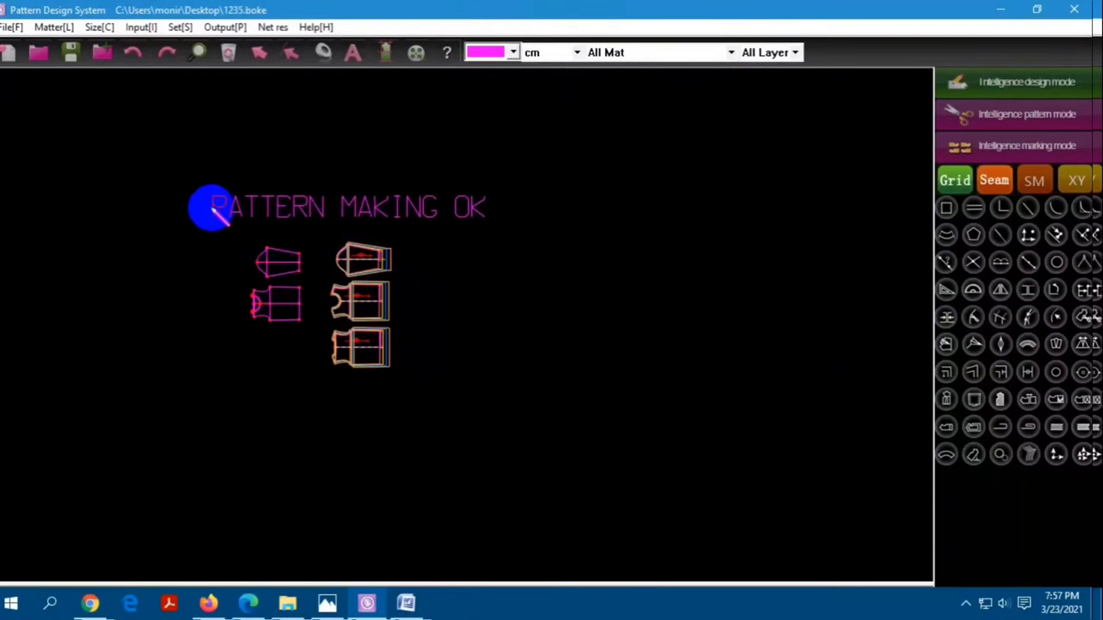
{"action": "left_click", "coordinate": [136, 207]}
Open the PATTERN MAKING OK label for editing with the text tool
{"action": "scroll", "coordinate": [224, 298], "scroll_direction": "up", "scroll_amount": 2}
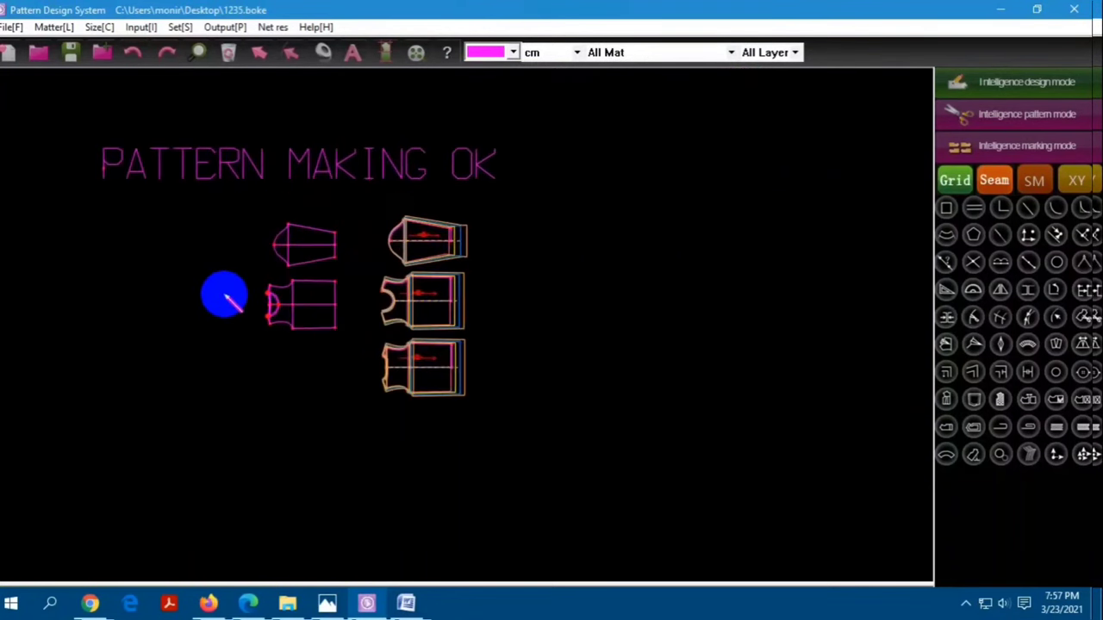
{"action": "scroll", "coordinate": [259, 293], "scroll_direction": "up", "scroll_amount": 1}
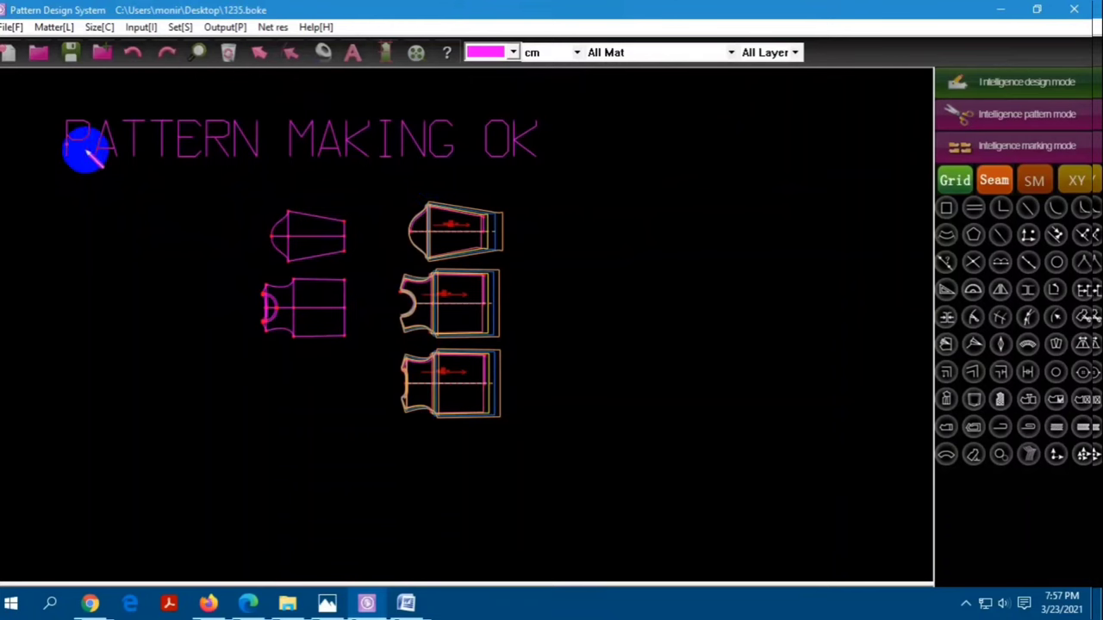
{"action": "scroll", "coordinate": [84, 152], "scroll_direction": "up", "scroll_amount": 1}
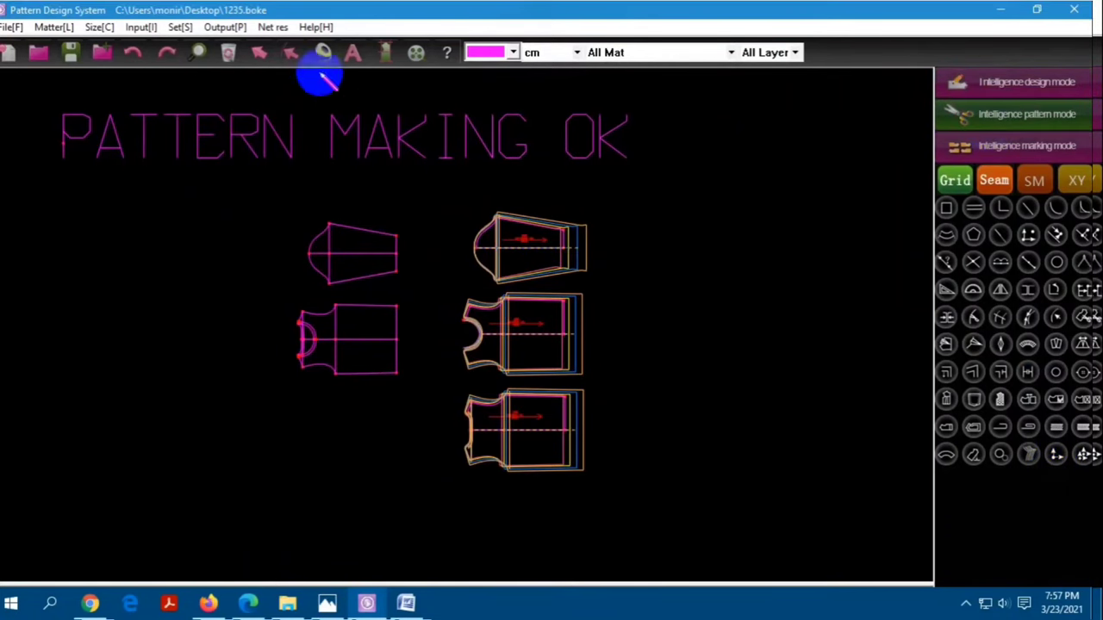
{"action": "left_click", "coordinate": [353, 52]}
{"action": "left_click", "coordinate": [64, 155]}
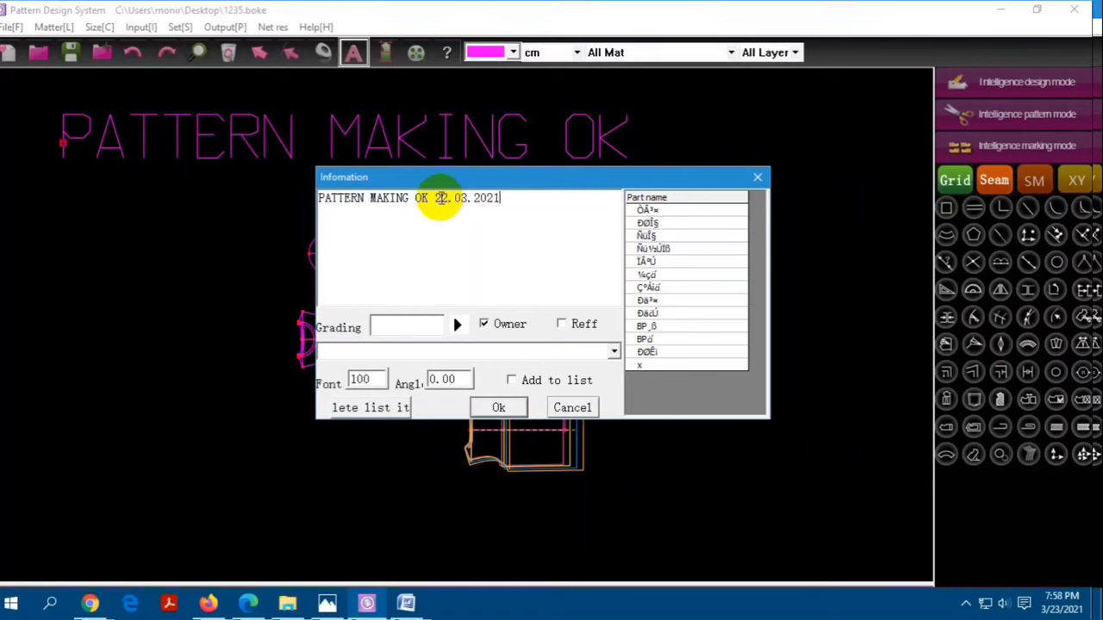
Confirm the label as 'PATTERN MAKING OK 22.03.2021' and save the pattern file
{"action": "left_click", "coordinate": [498, 408]}
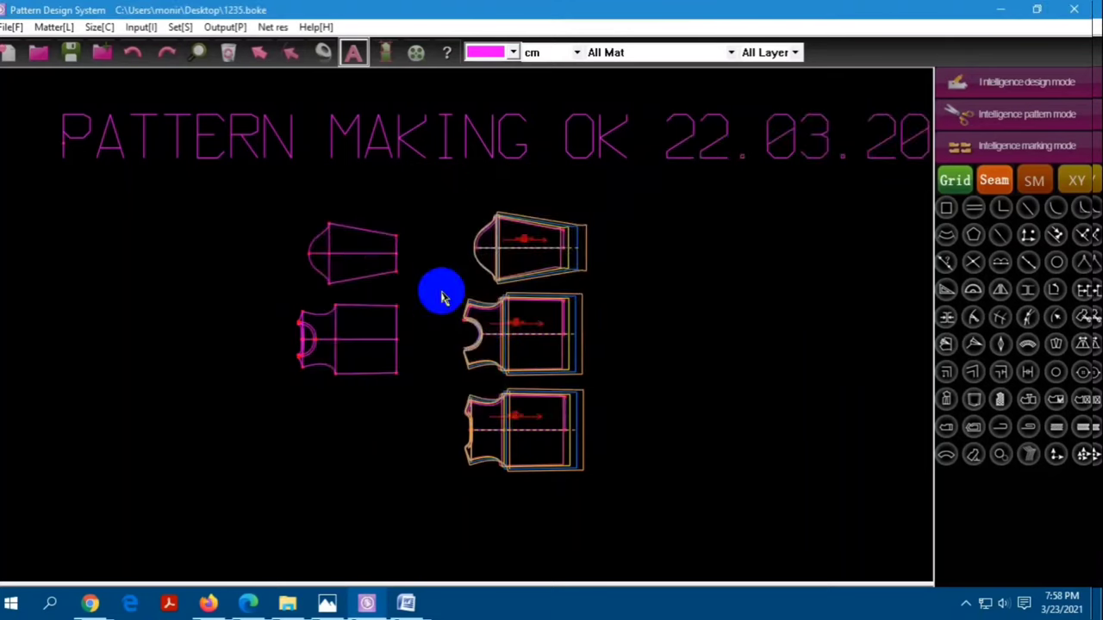
{"action": "scroll", "coordinate": [442, 296], "scroll_direction": "down", "scroll_amount": 2}
{"action": "scroll", "coordinate": [509, 253], "scroll_direction": "up", "scroll_amount": 1}
{"action": "scroll", "coordinate": [433, 255], "scroll_direction": "up", "scroll_amount": 2}
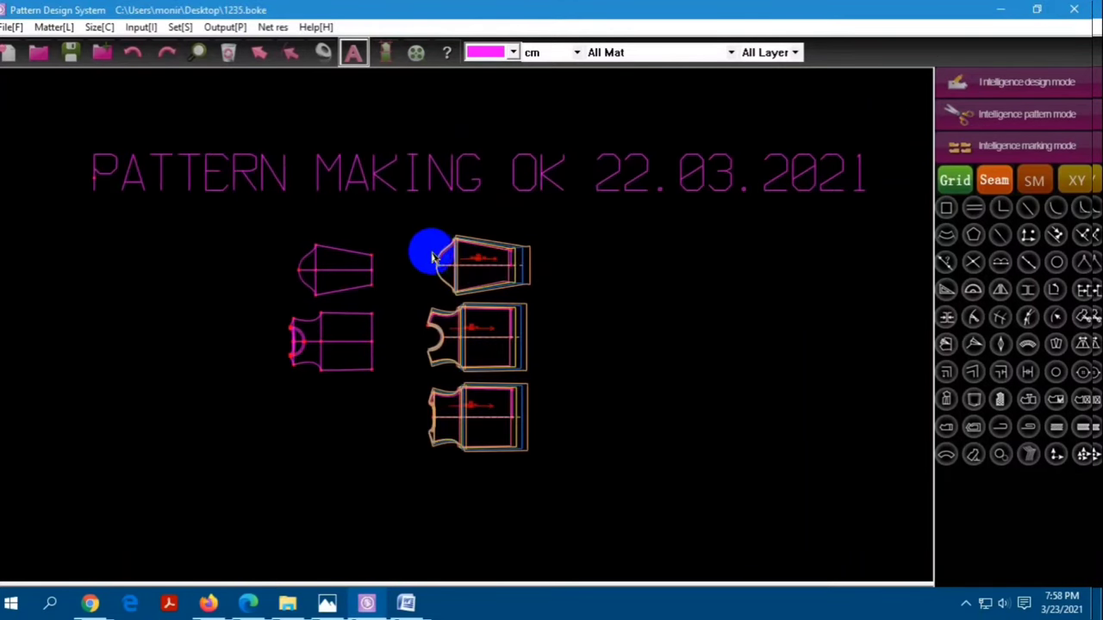
{"action": "left_click", "coordinate": [73, 55]}
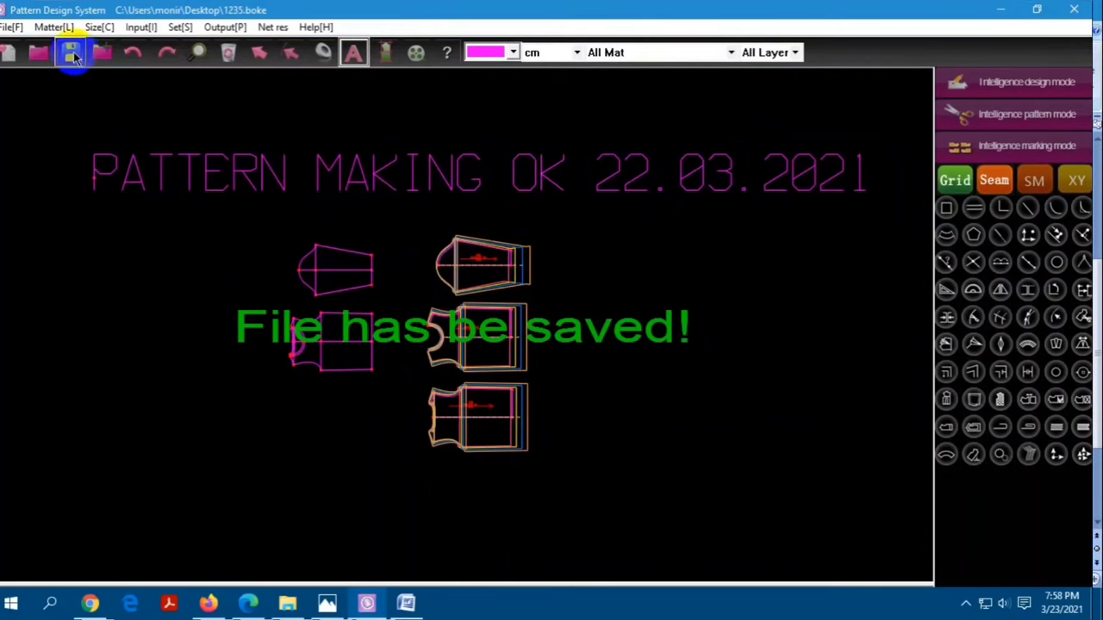
Close the program, Word without saving, and Photos; recycle the scanned PDF
{"action": "left_click", "coordinate": [1082, 12]}
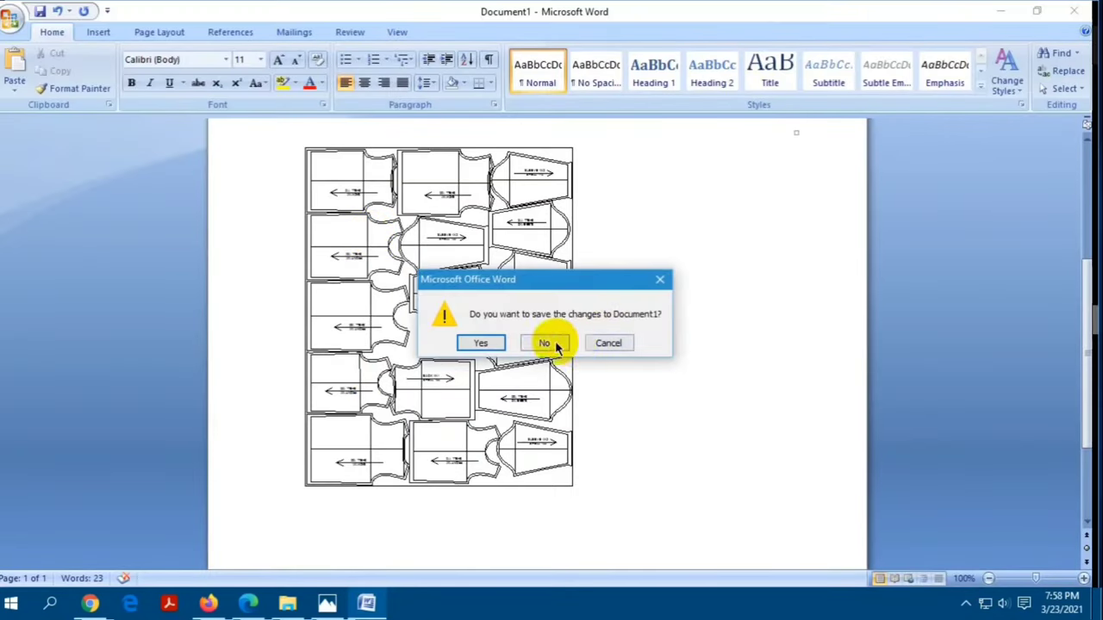
{"action": "left_click", "coordinate": [544, 343]}
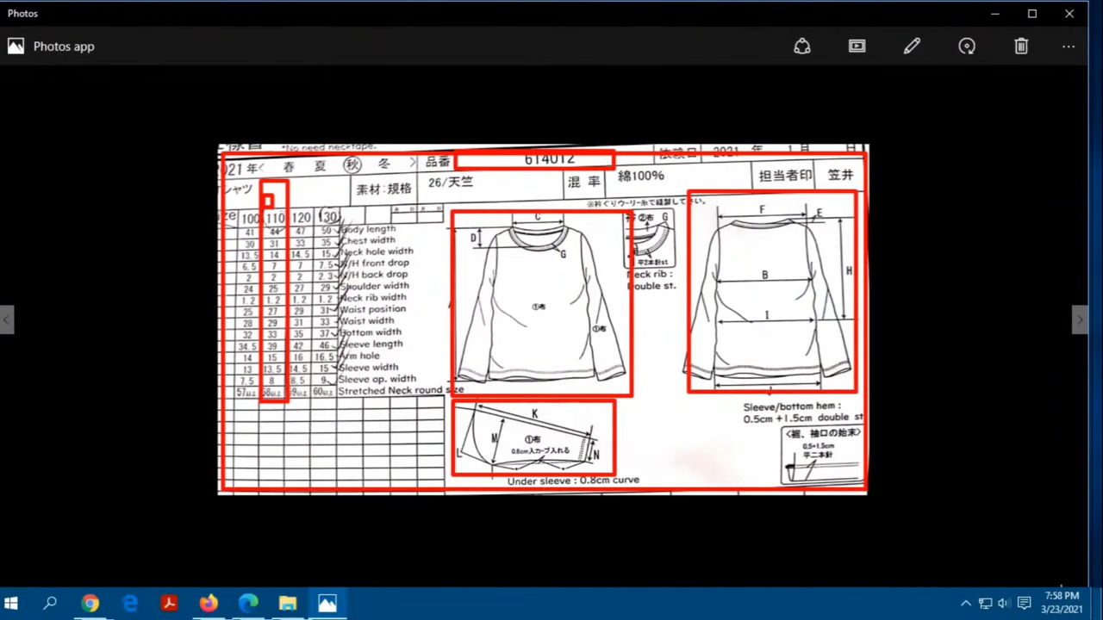
{"action": "left_click", "coordinate": [1071, 15]}
{"action": "right_click", "coordinate": [395, 187]}
{"action": "mouse_move", "coordinate": [305, 244]}
{"action": "left_mouse_down"}
{"action": "mouse_move", "coordinate": [373, 196]}
{"action": "mouse_move", "coordinate": [22, 96]}
{"action": "left_mouse_up"}
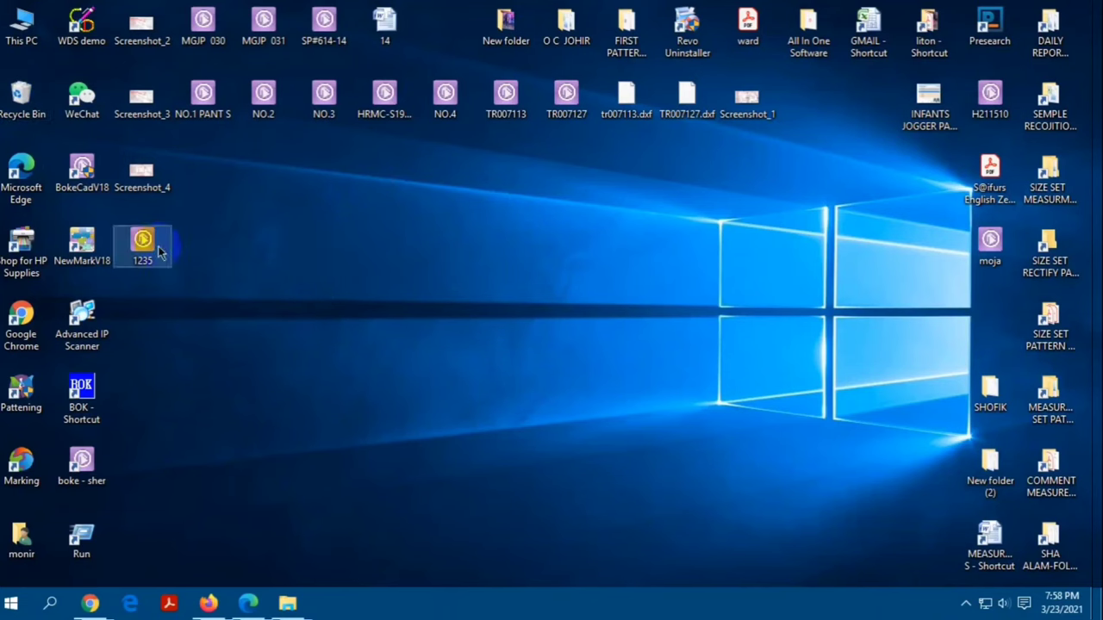
{"action": "right_click", "coordinate": [244, 271]}
{"action": "left_click", "coordinate": [237, 282]}
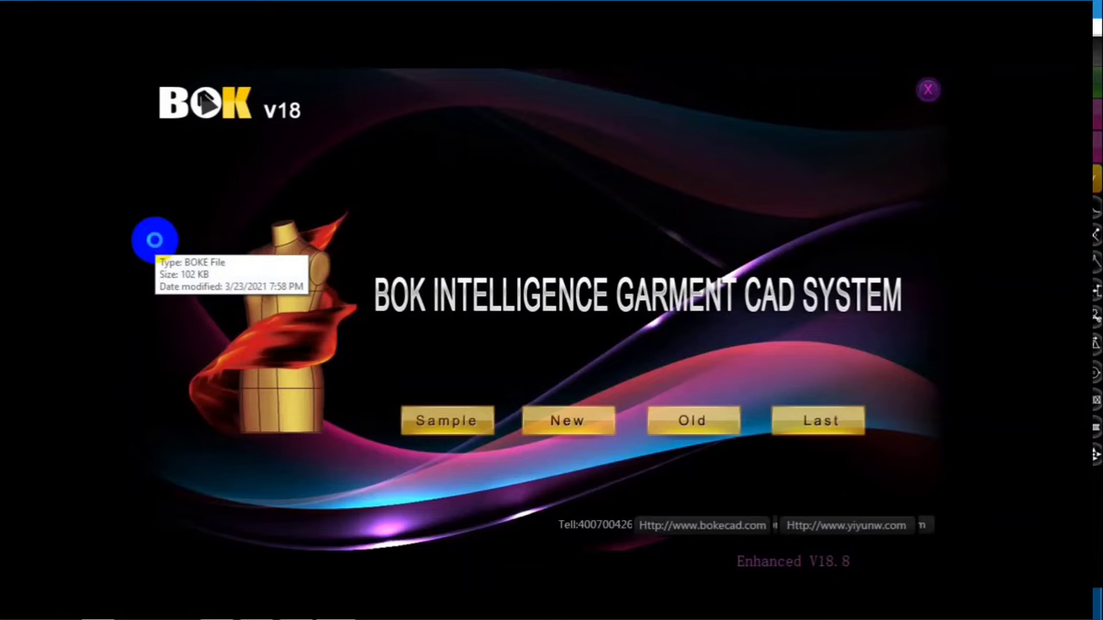
{"action": "scroll", "coordinate": [517, 353], "scroll_direction": "up", "scroll_amount": 2}
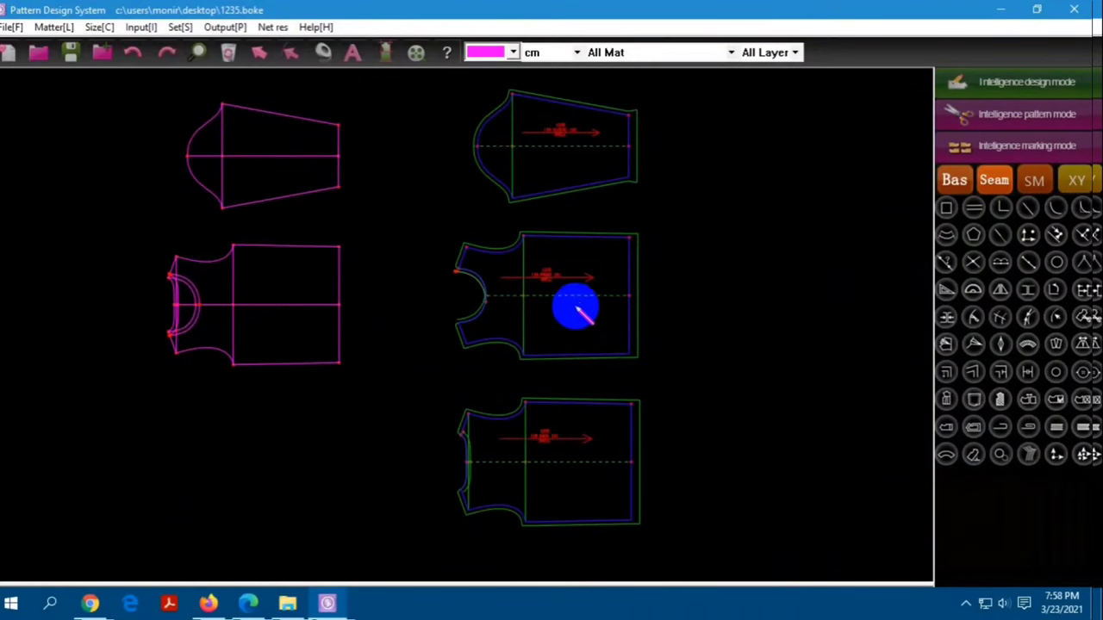
{"action": "scroll", "coordinate": [284, 284], "scroll_direction": "down", "scroll_amount": 2}
{"action": "scroll", "coordinate": [357, 290], "scroll_direction": "down", "scroll_amount": 1}
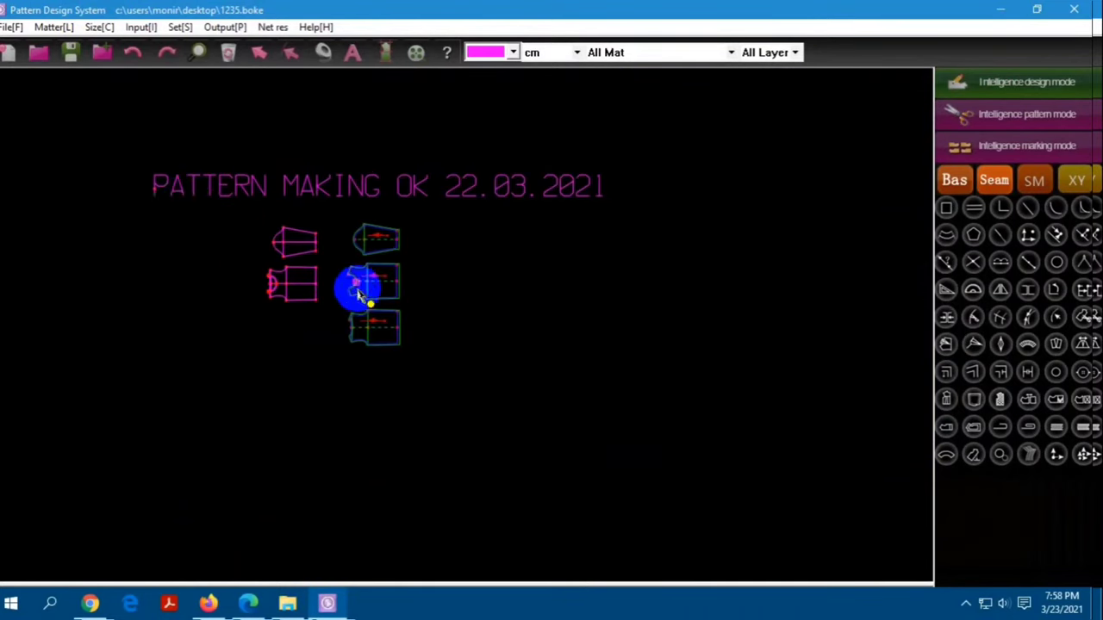
{"action": "left_click", "coordinate": [71, 53]}
{"action": "left_click", "coordinate": [955, 180]}
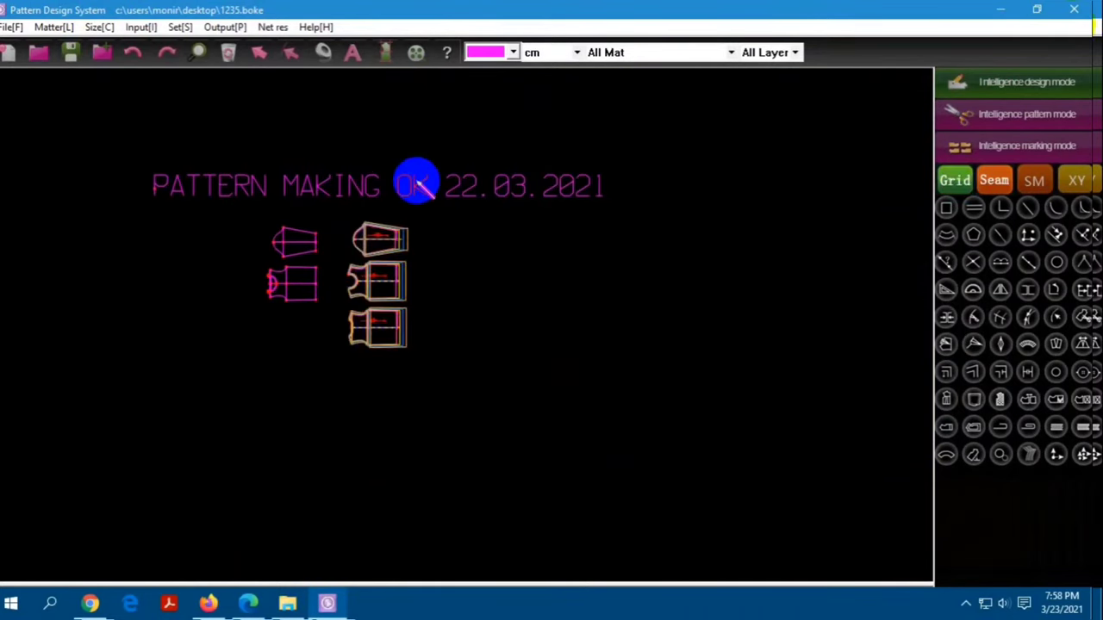
{"action": "scroll", "coordinate": [448, 185], "scroll_direction": "up", "scroll_amount": 2}
{"action": "scroll", "coordinate": [411, 231], "scroll_direction": "up", "scroll_amount": 1}
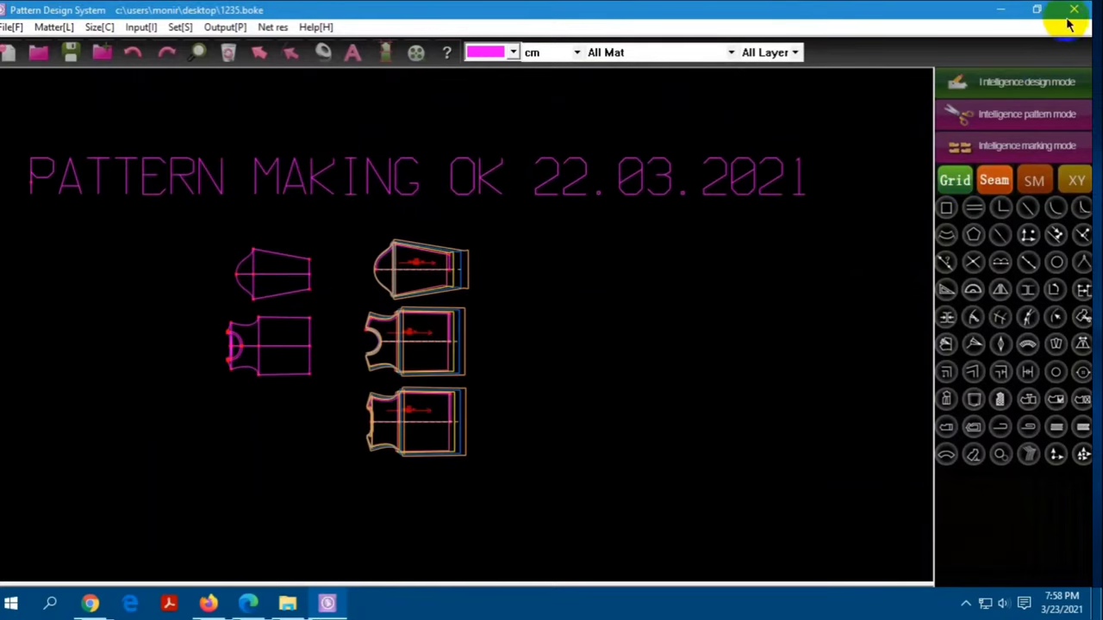
{"action": "left_click", "coordinate": [1071, 15]}
{"action": "right_click", "coordinate": [402, 212]}
{"action": "left_click", "coordinate": [221, 180]}
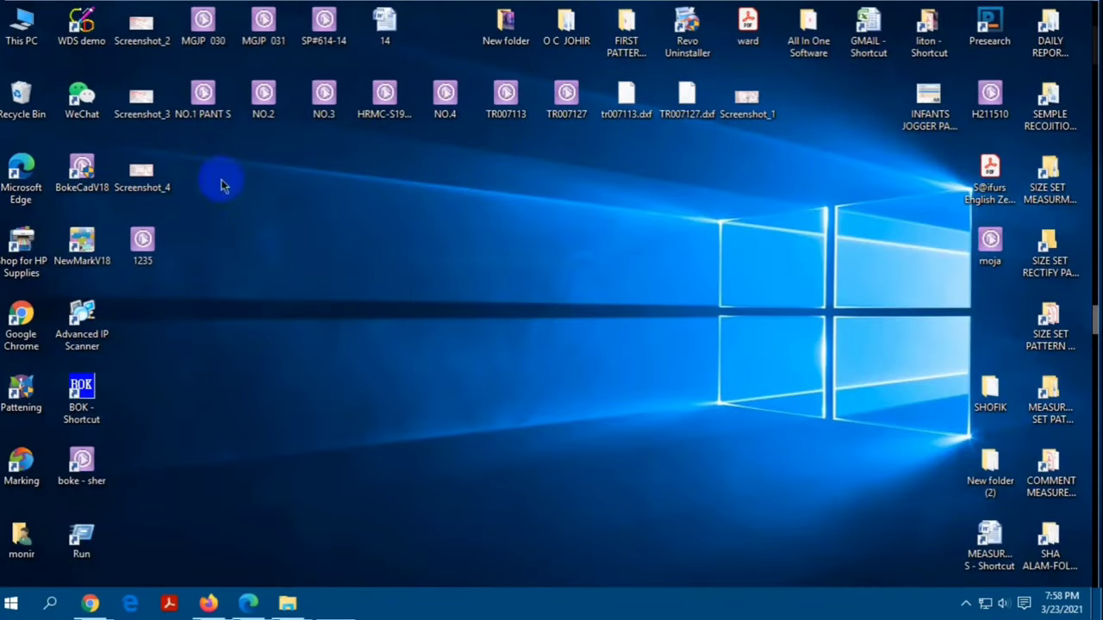
{"action": "left_click", "coordinate": [144, 174]}
{"action": "double_click", "coordinate": [144, 174]}
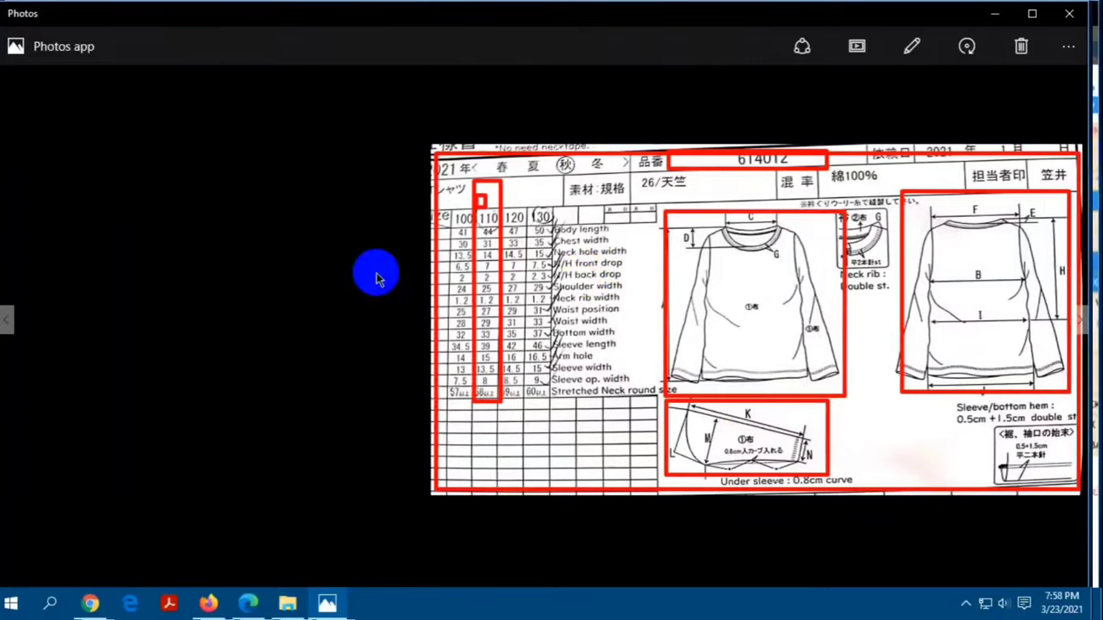
{"action": "key", "text": "Right"}
{"action": "key", "text": "Right"}
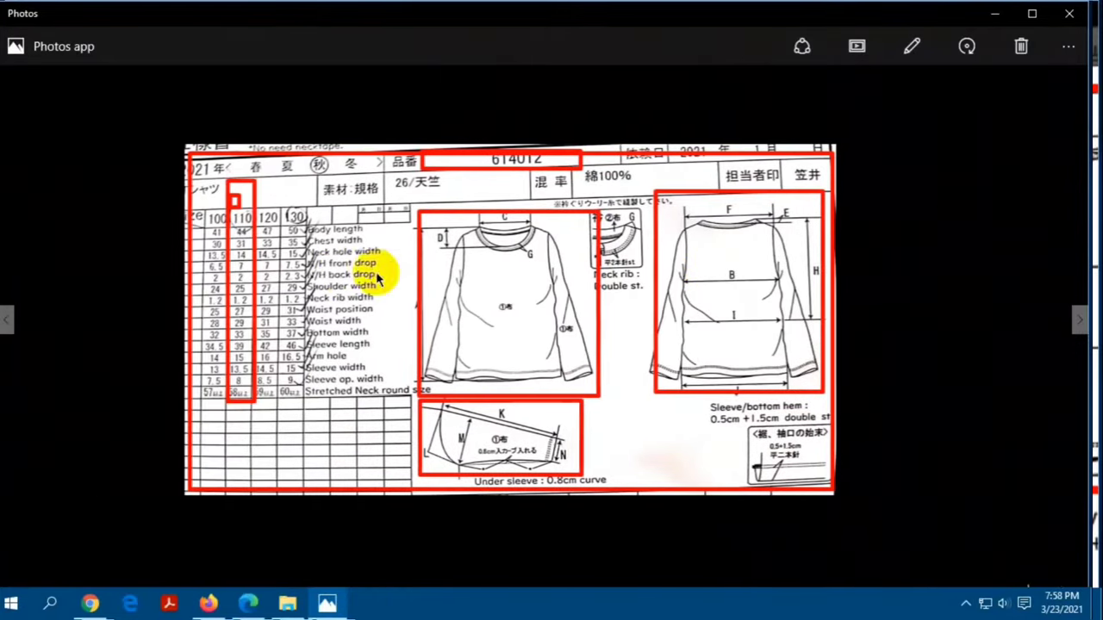
{"action": "scroll", "coordinate": [464, 297], "scroll_direction": "up", "scroll_amount": 3}
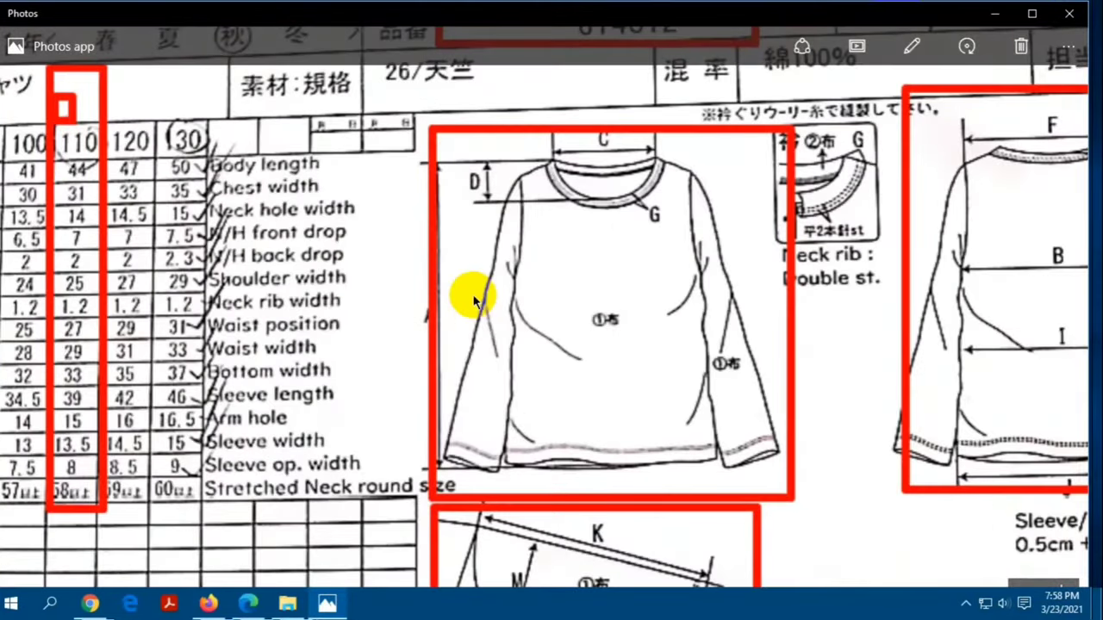
{"action": "left_click_drag", "start_coordinate": [473, 300], "coordinate": [473, 332]}
{"action": "left_click", "coordinate": [1063, 16]}
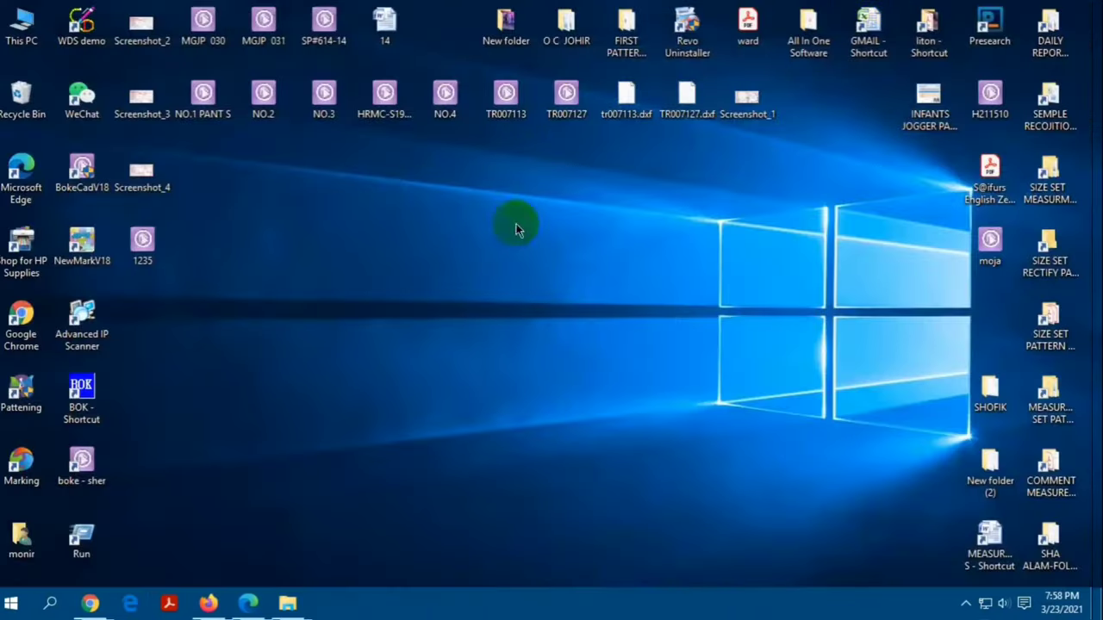